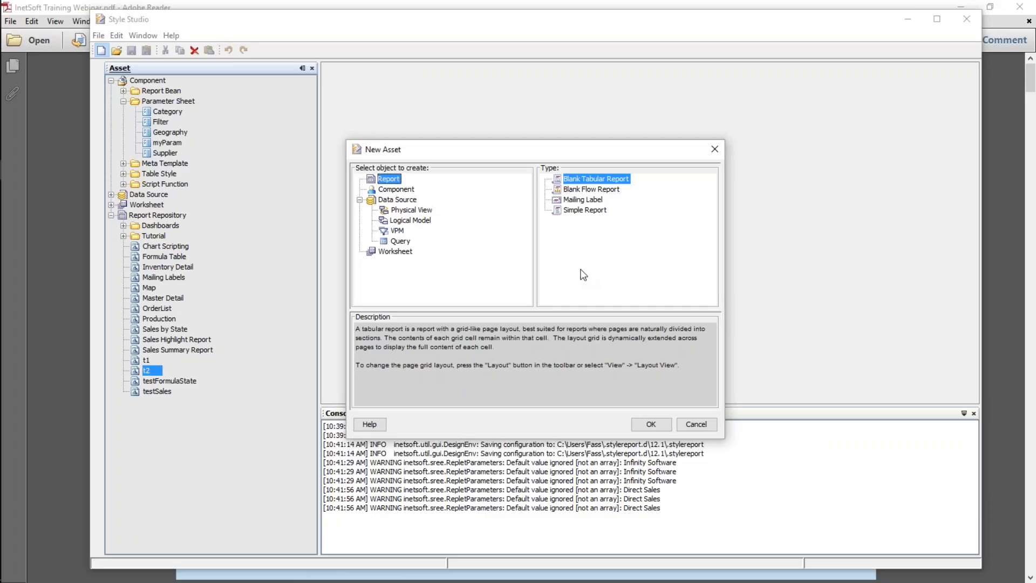
# Create a blank tabular report and insert a table bound to the Orders sample query All Sales
pyautogui.doubleClick(559, 177)
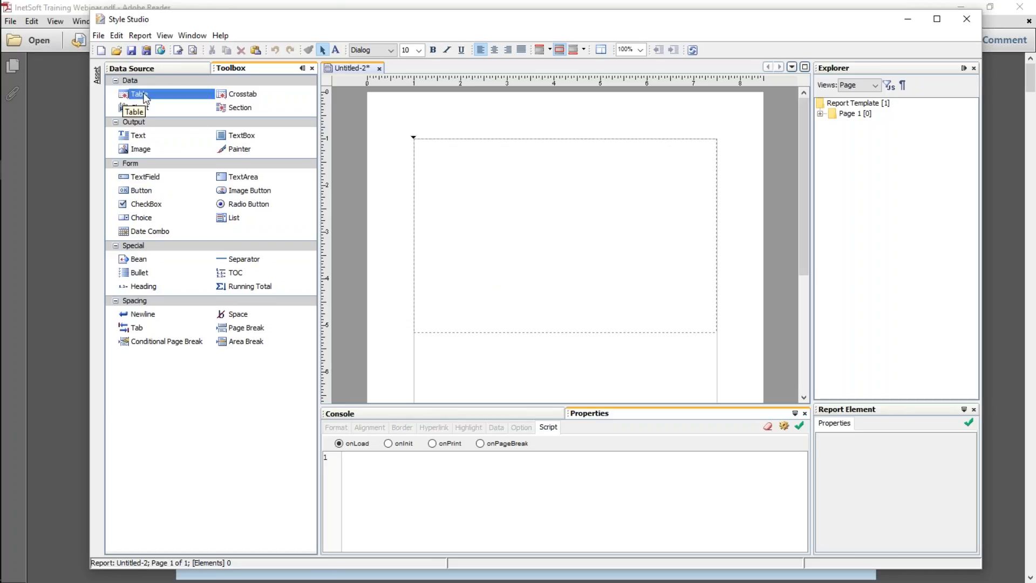
pyautogui.click(126, 92)
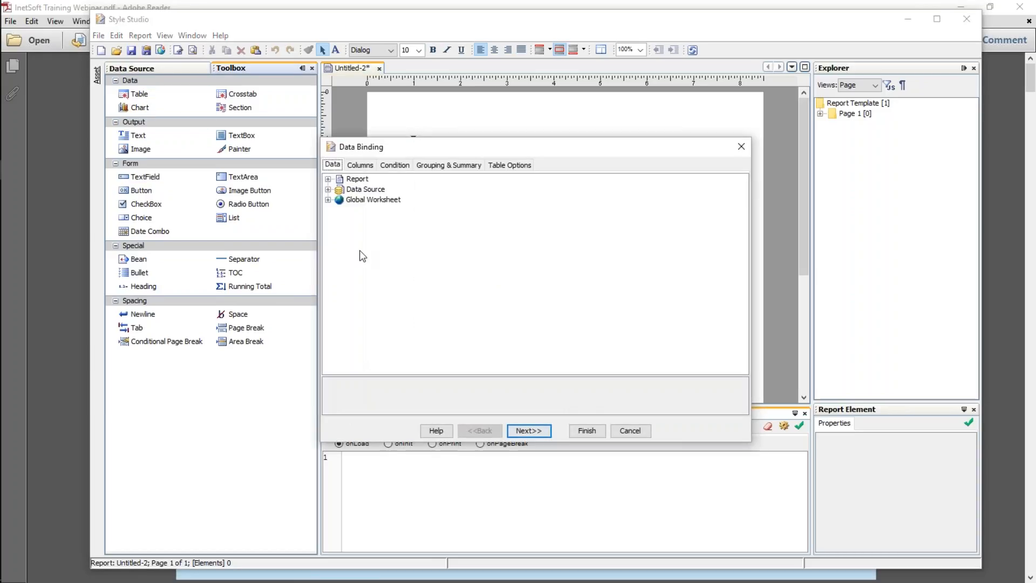
pyautogui.click(328, 190)
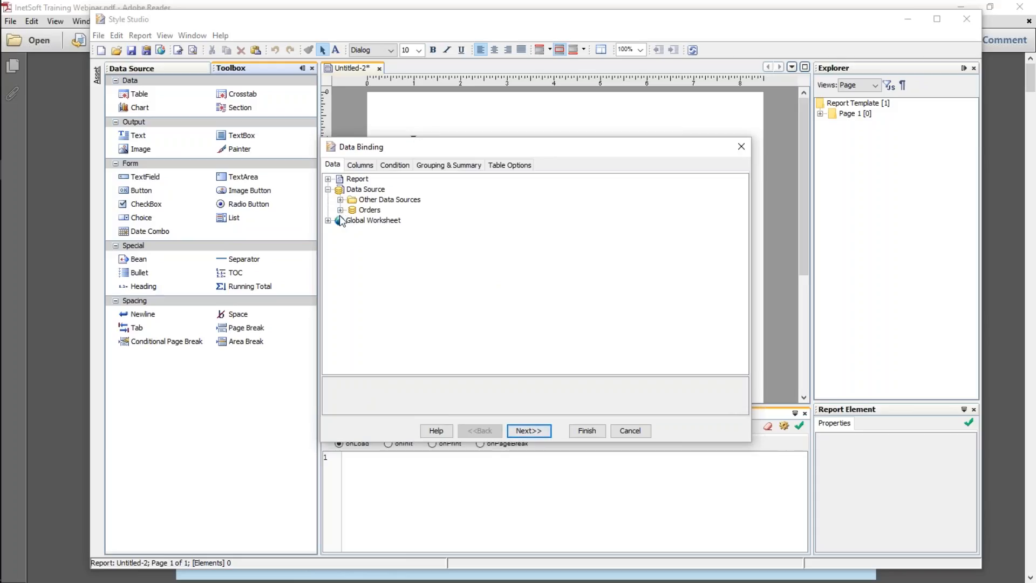
pyautogui.click(340, 210)
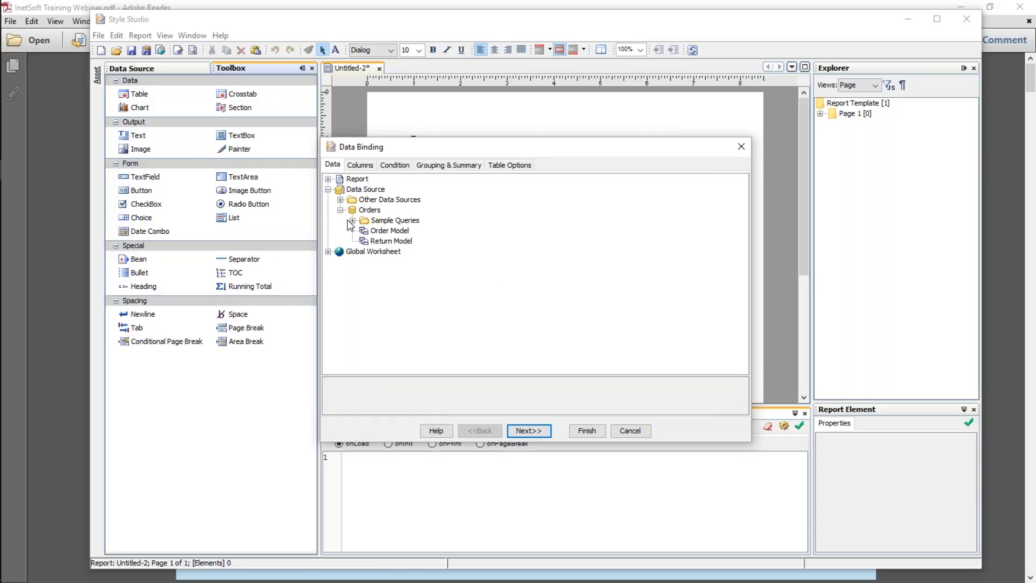
pyautogui.click(353, 220)
pyautogui.click(397, 223)
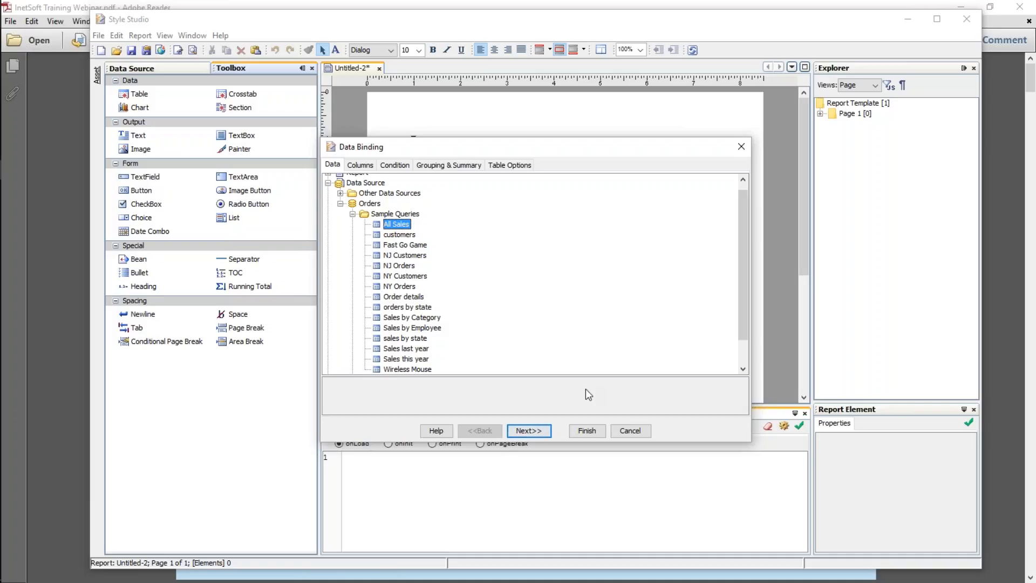
pyautogui.click(589, 430)
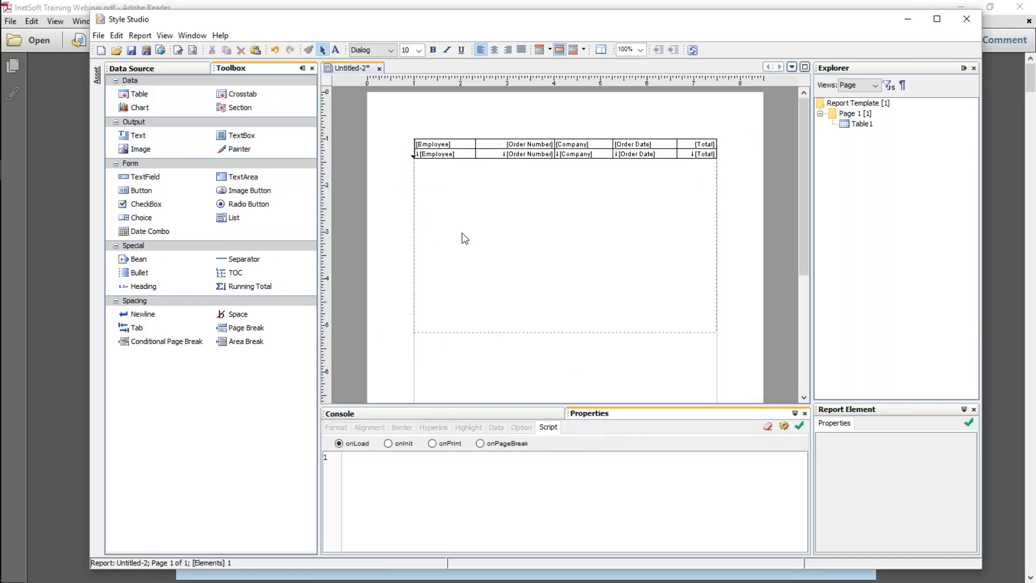
# Preview the report, look through its first pages, return to page 1 and close the preview
pyautogui.click(514, 154)
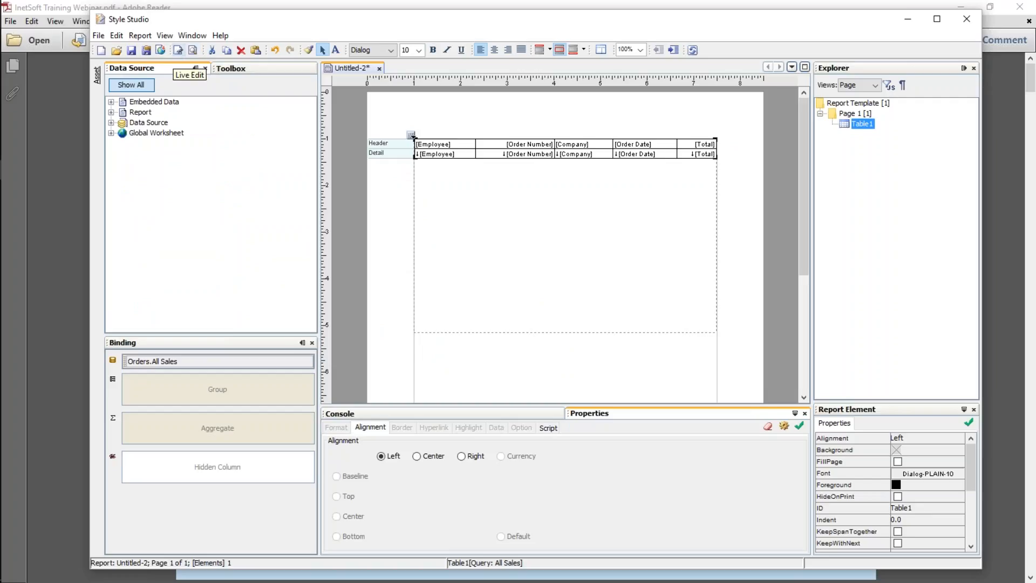
pyautogui.click(193, 50)
pyautogui.scroll(-3, 643, 213)
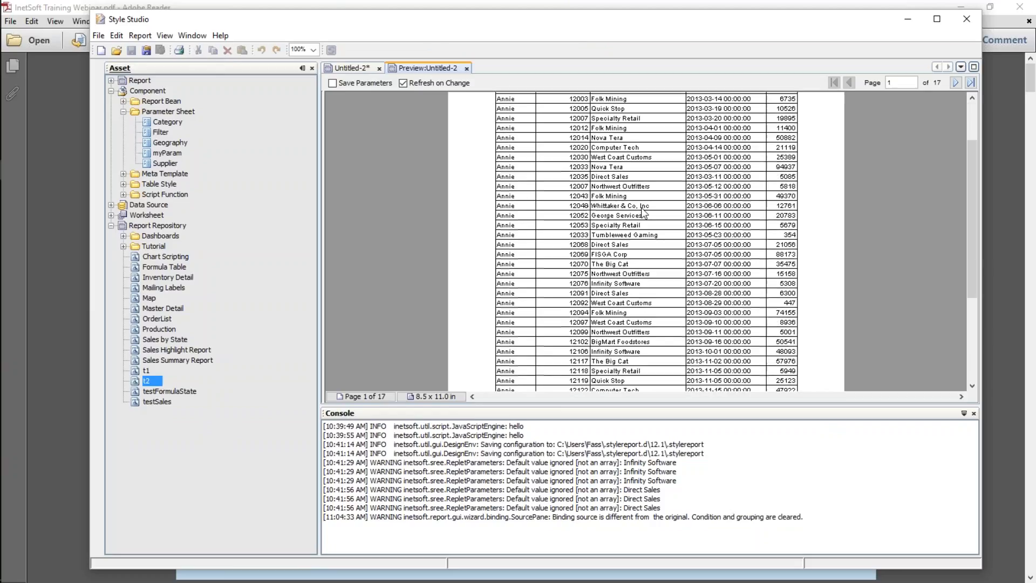
pyautogui.scroll(-2, 643, 213)
pyautogui.scroll(5, 731, 259)
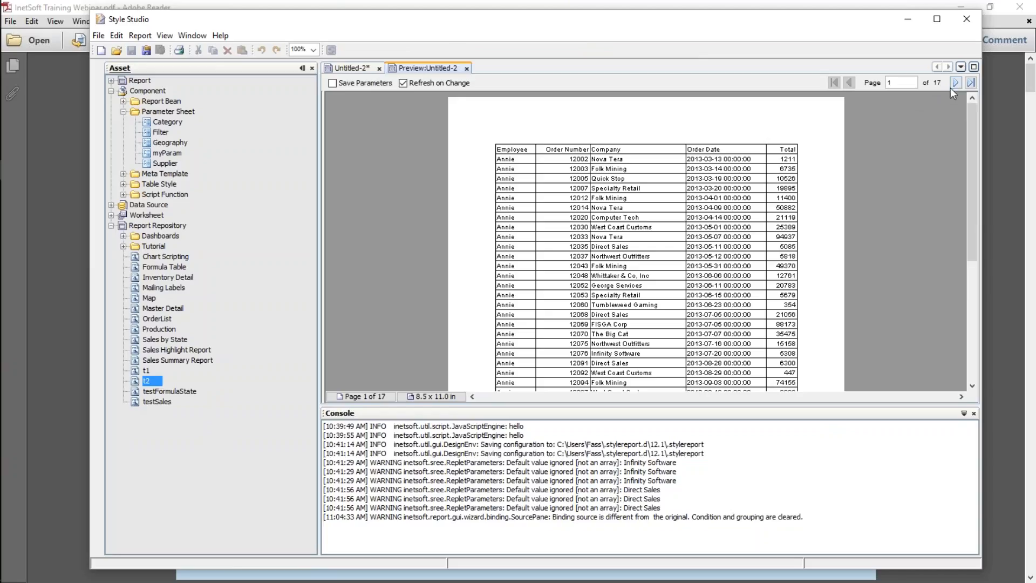
pyautogui.click(956, 83)
pyautogui.click(956, 82)
pyautogui.click(956, 82)
pyautogui.click(956, 82)
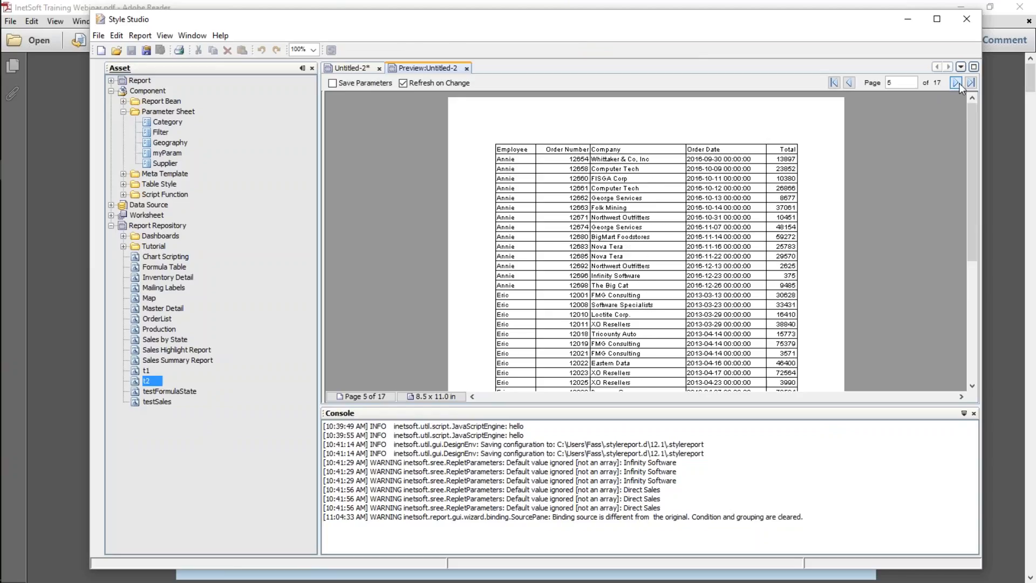
pyautogui.click(956, 82)
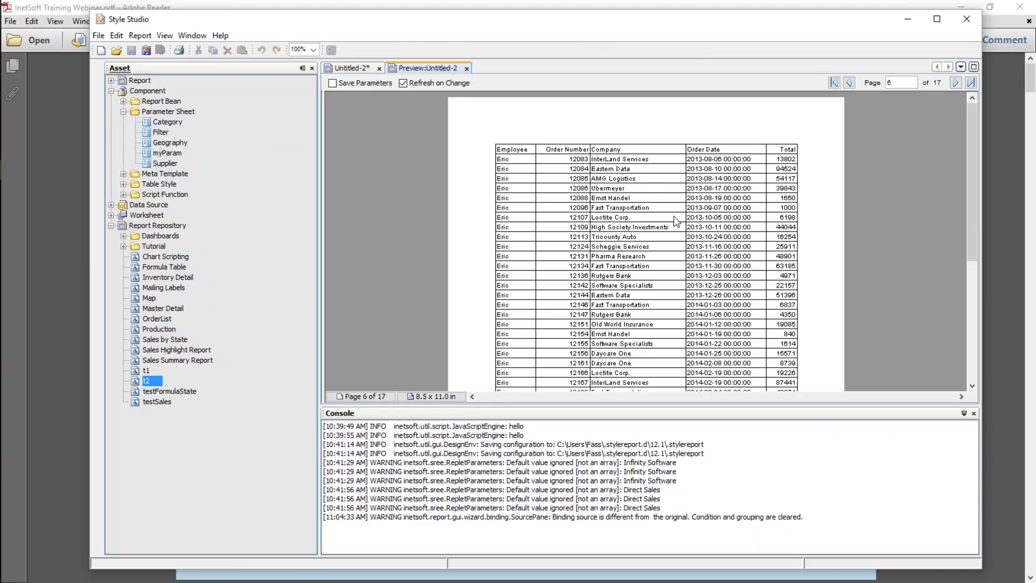
pyautogui.click(838, 82)
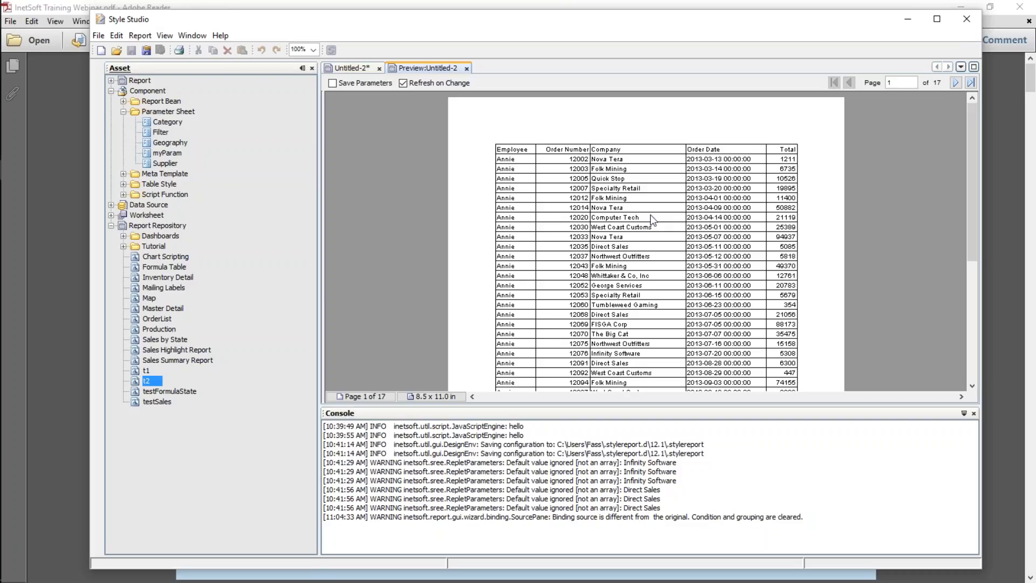
pyautogui.click(466, 68)
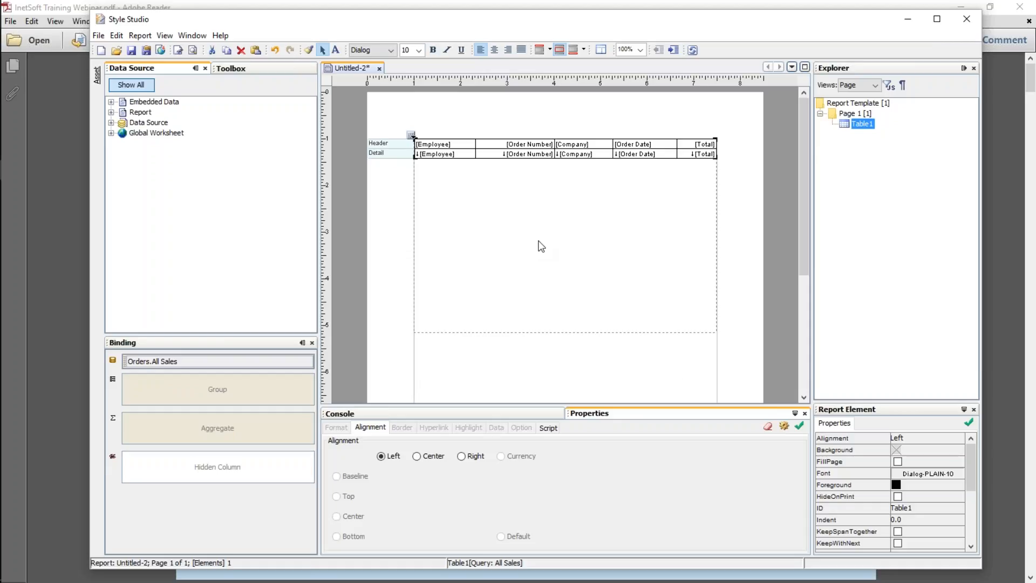
# Open the table's conditions and define a condition on Order Date with the comparison "is in range"
pyautogui.click(513, 155)
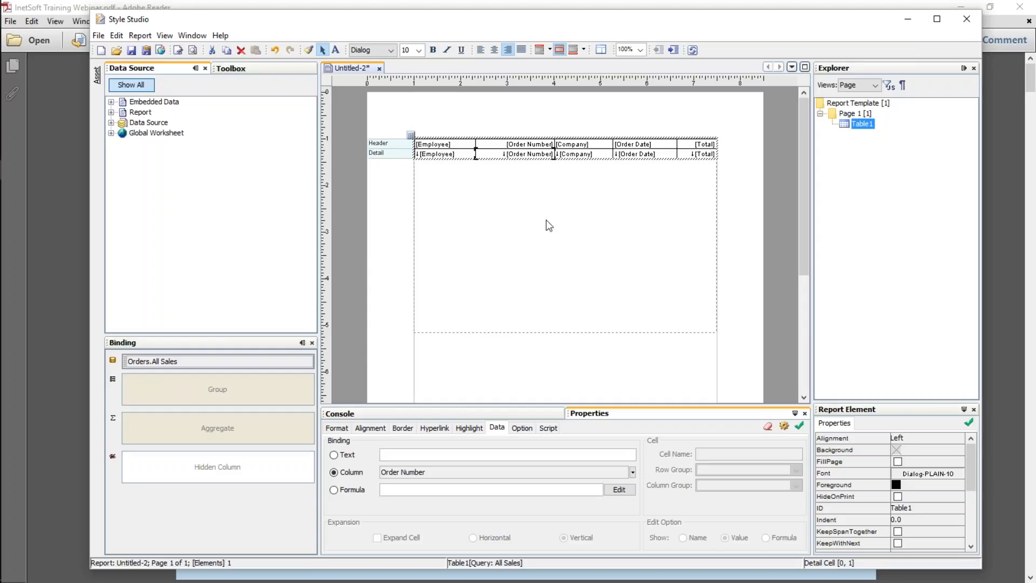
pyautogui.rightClick(509, 156)
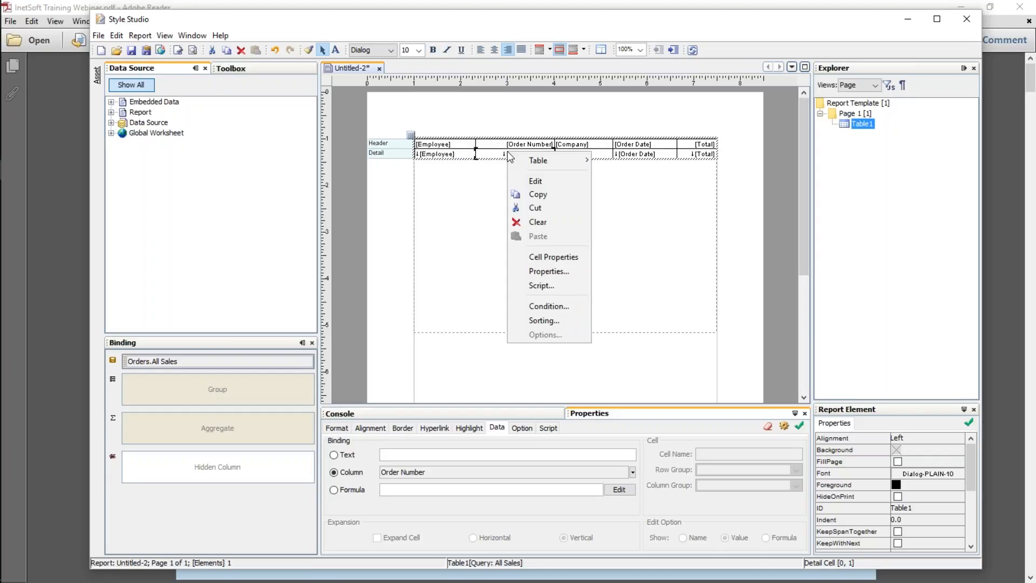
pyautogui.click(569, 303)
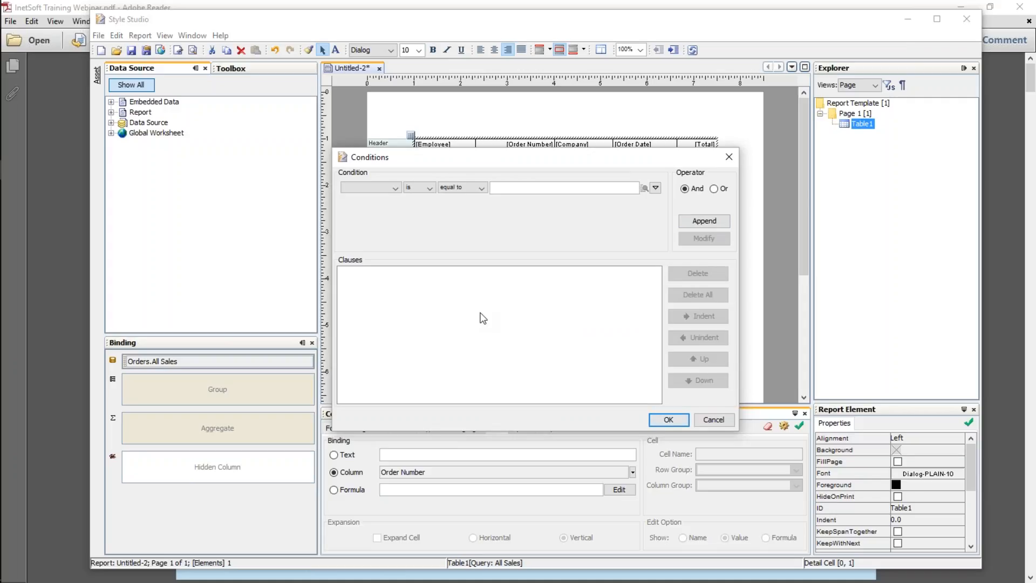
pyautogui.click(395, 188)
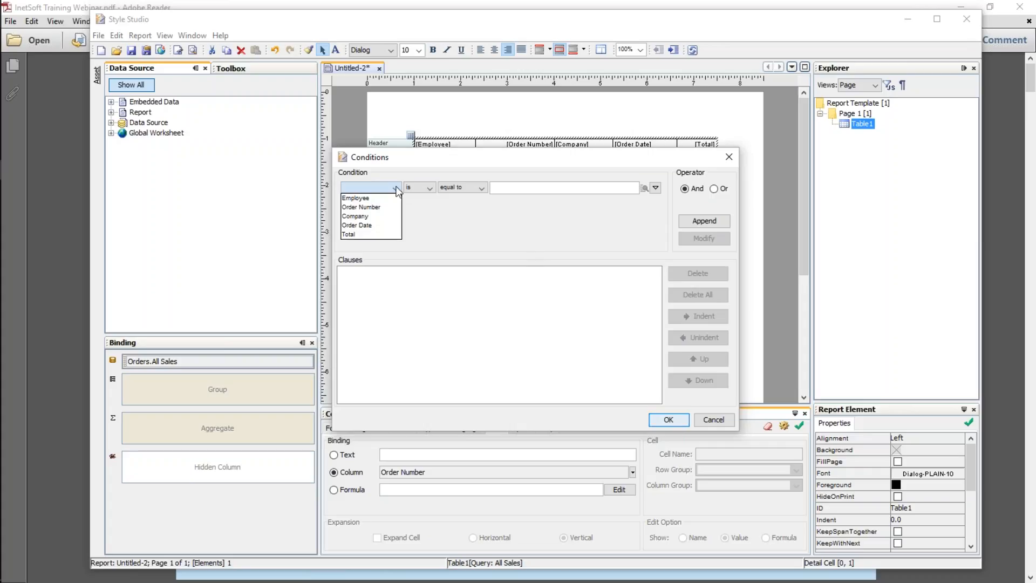
pyautogui.click(380, 225)
pyautogui.click(476, 189)
pyautogui.click(469, 218)
pyautogui.click(462, 189)
pyautogui.click(465, 203)
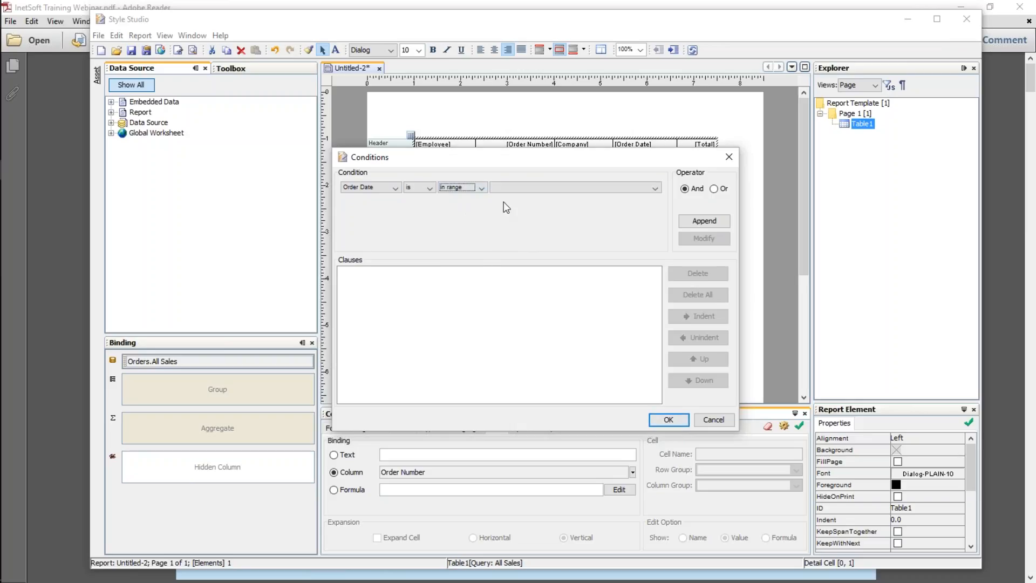
# Set the Order Date range to This month, append and apply the clause, and check it in a report preview
pyautogui.click(627, 185)
pyautogui.scroll(-3, 550, 240)
pyautogui.scroll(3, 537, 245)
pyautogui.scroll(3, 535, 237)
pyautogui.click(522, 205)
pyautogui.click(701, 222)
pyautogui.click(669, 420)
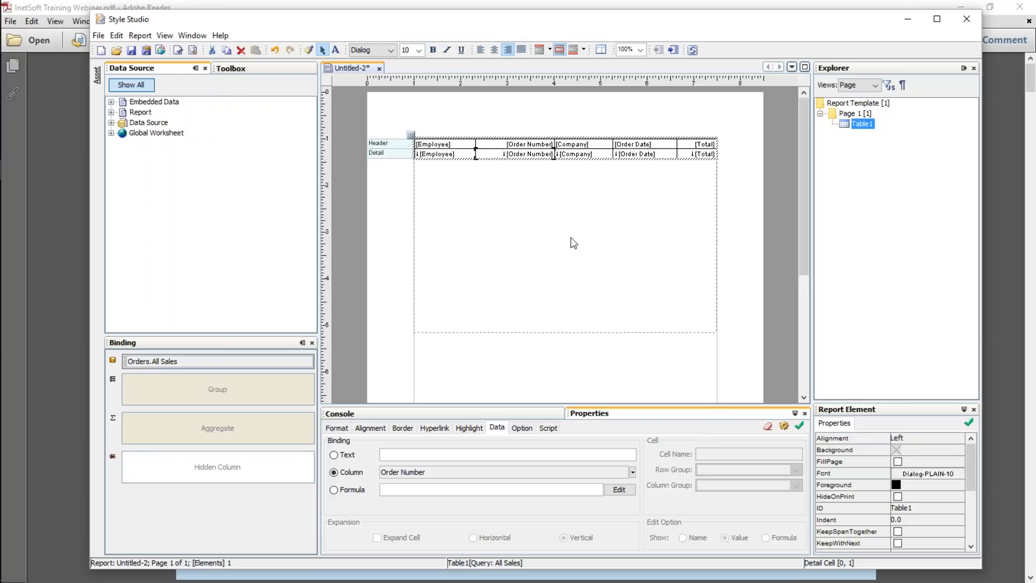
pyautogui.click(192, 50)
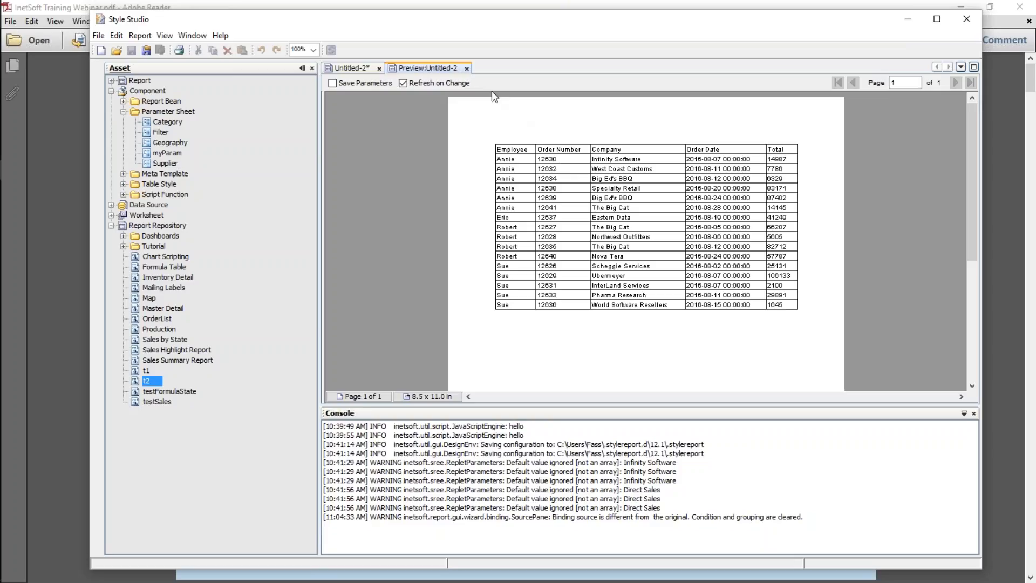
pyautogui.click(467, 69)
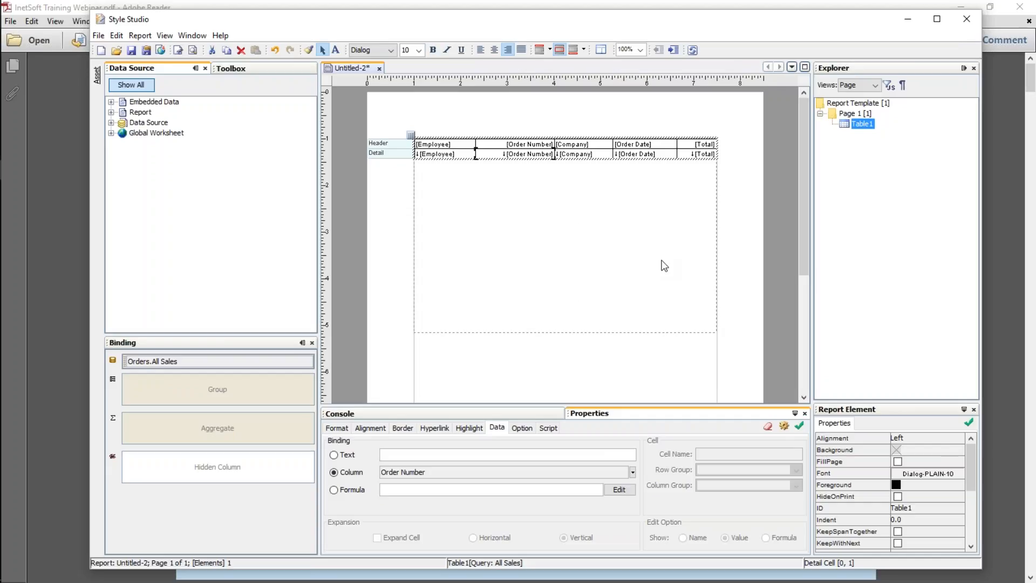
# Reopen the table's conditions and change the Order Date comparison to between, with the variable startDate as lower bound
pyautogui.moveTo(523, 157)
pyautogui.rightClick(503, 156)
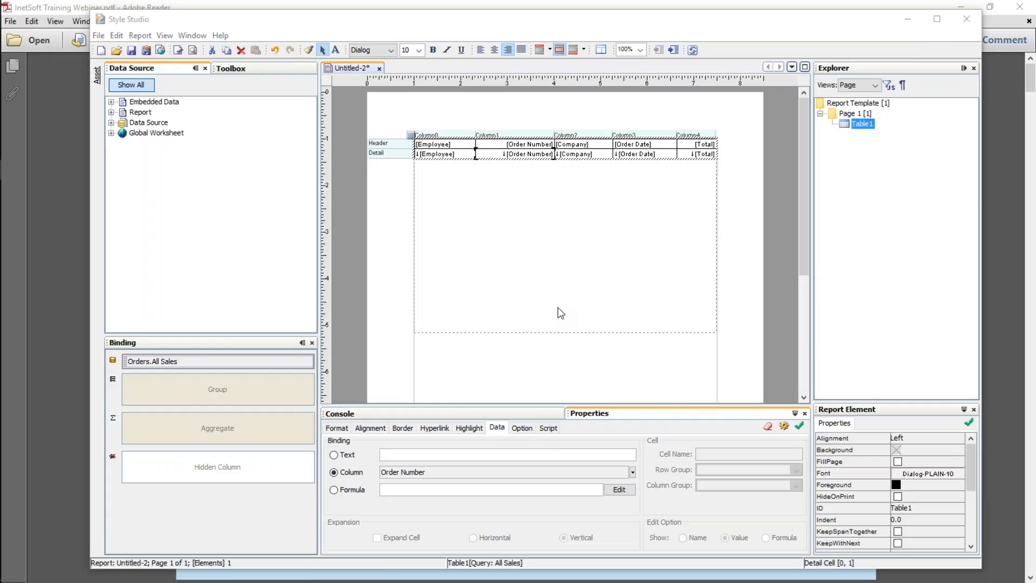
pyautogui.click(542, 306)
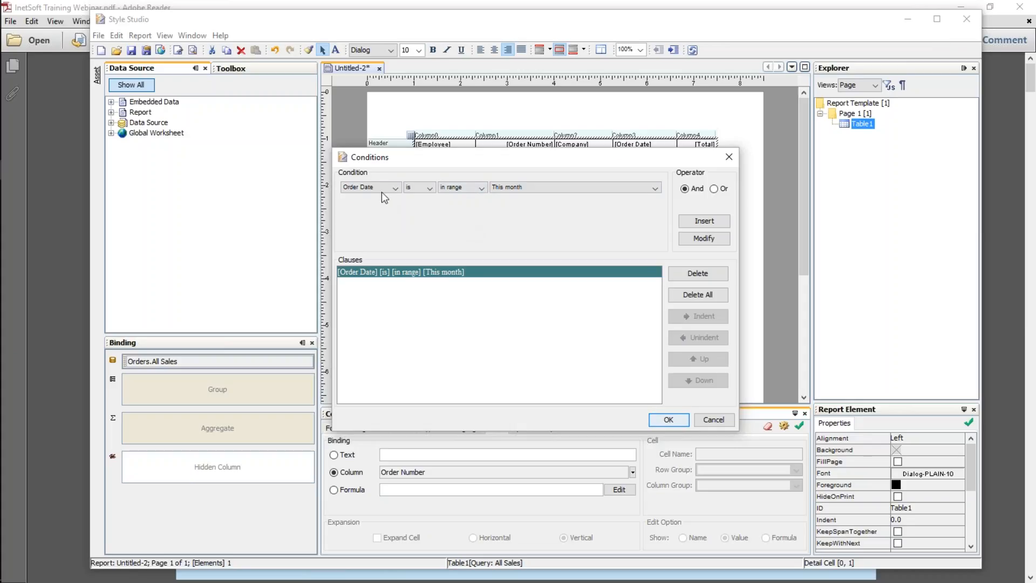
pyautogui.click(462, 188)
pyautogui.click(462, 238)
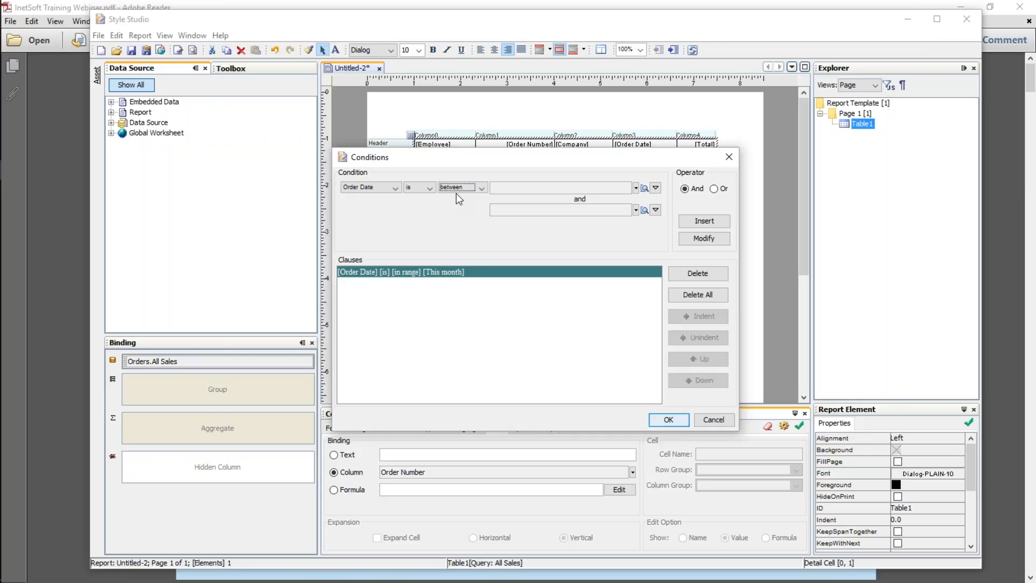
pyautogui.click(656, 188)
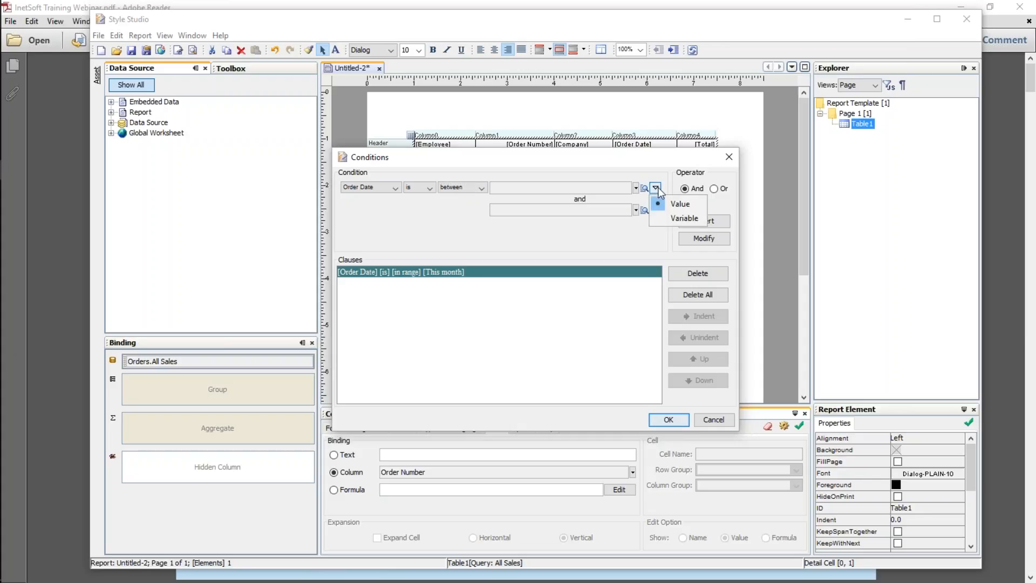
pyautogui.click(691, 219)
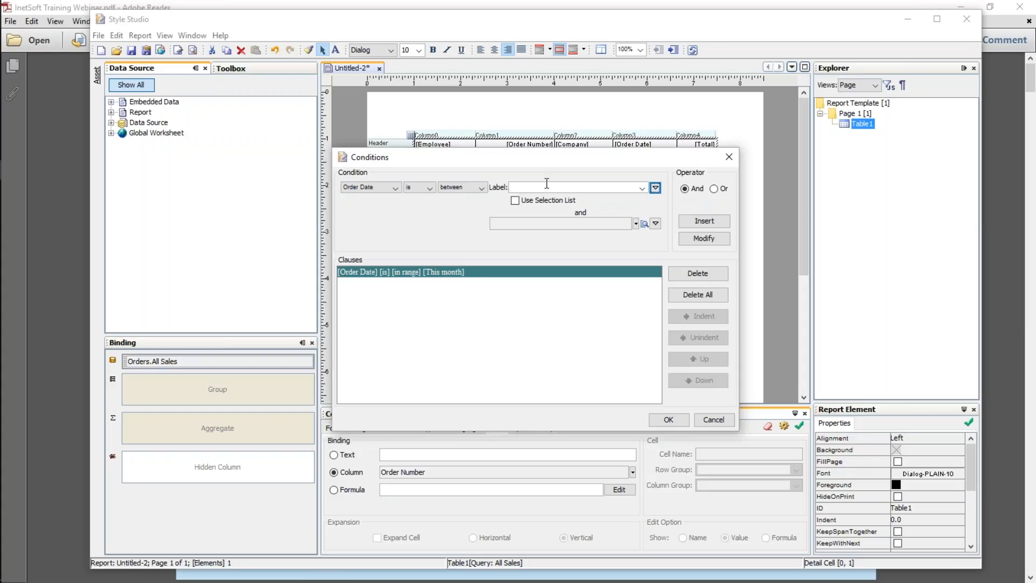
pyautogui.click(567, 186)
pyautogui.write('startDate')
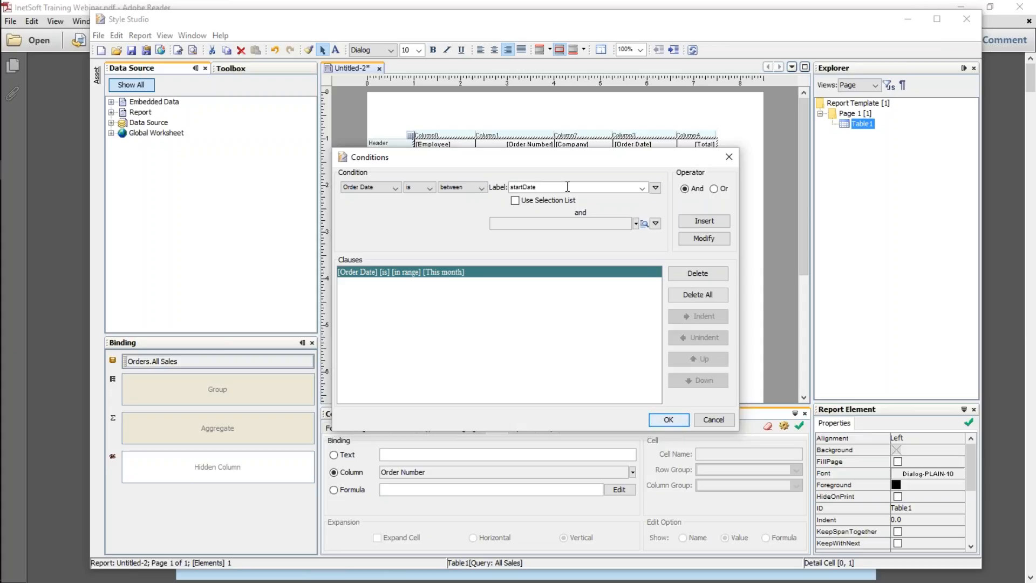
pyautogui.doubleClick(527, 187)
pyautogui.click(540, 188)
# Set the upper bound to the variable endDate and update the existing Order Date clause
pyautogui.click(656, 223)
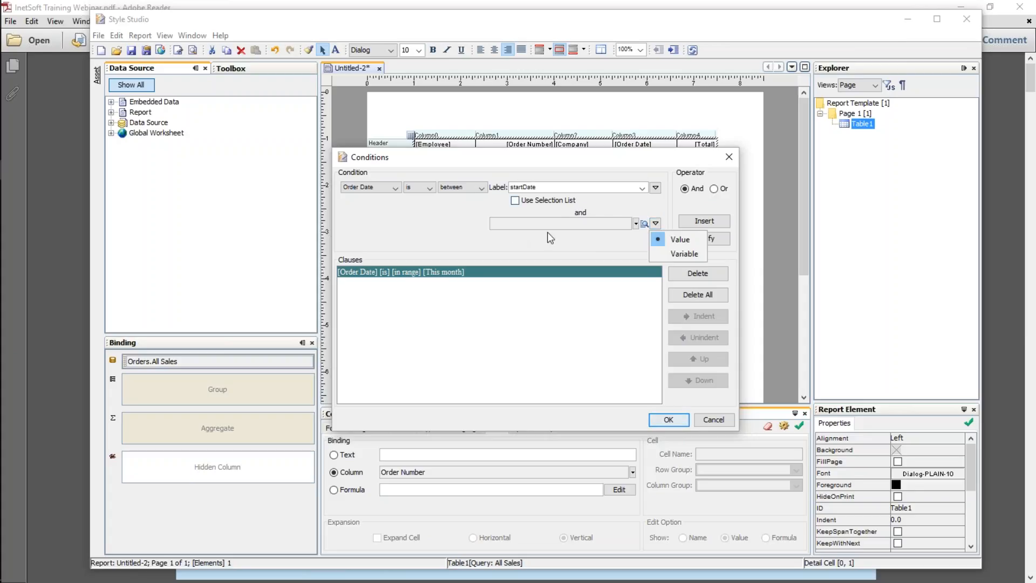
pyautogui.click(686, 254)
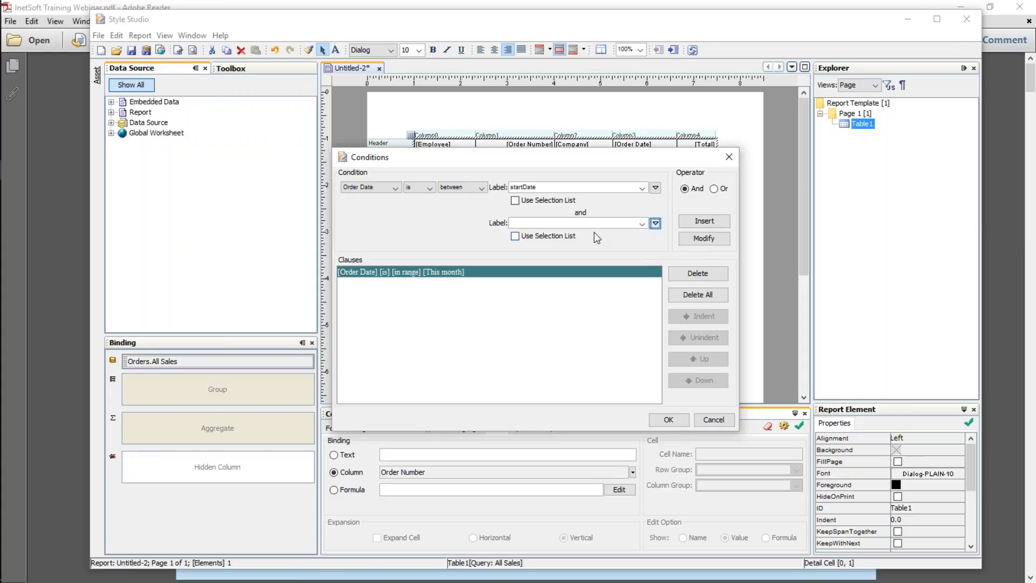
pyautogui.write('endDate')
pyautogui.click(704, 238)
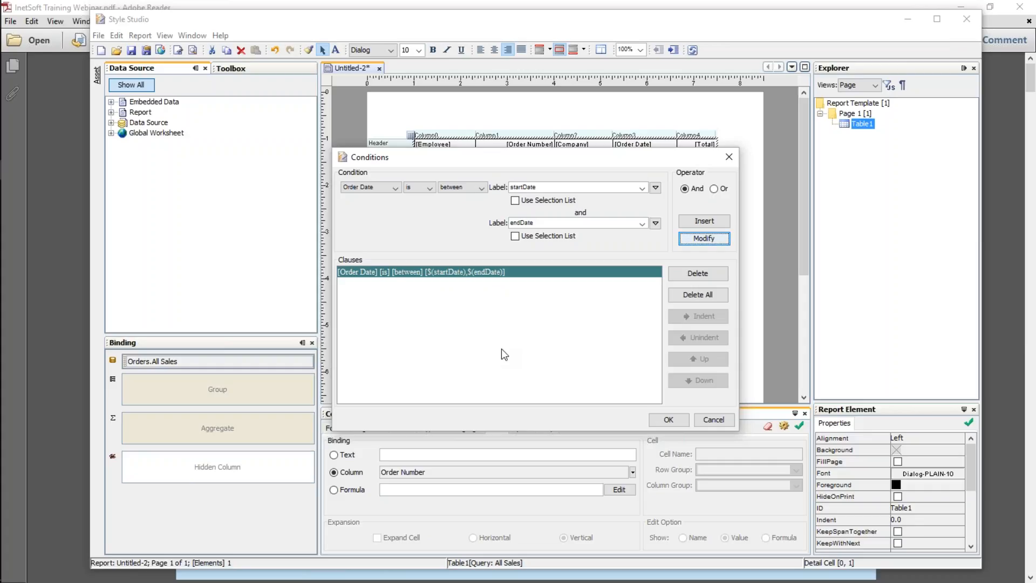
# Start a condition on Company with the comparison "is one of" and look through the list of available company values
pyautogui.click(380, 193)
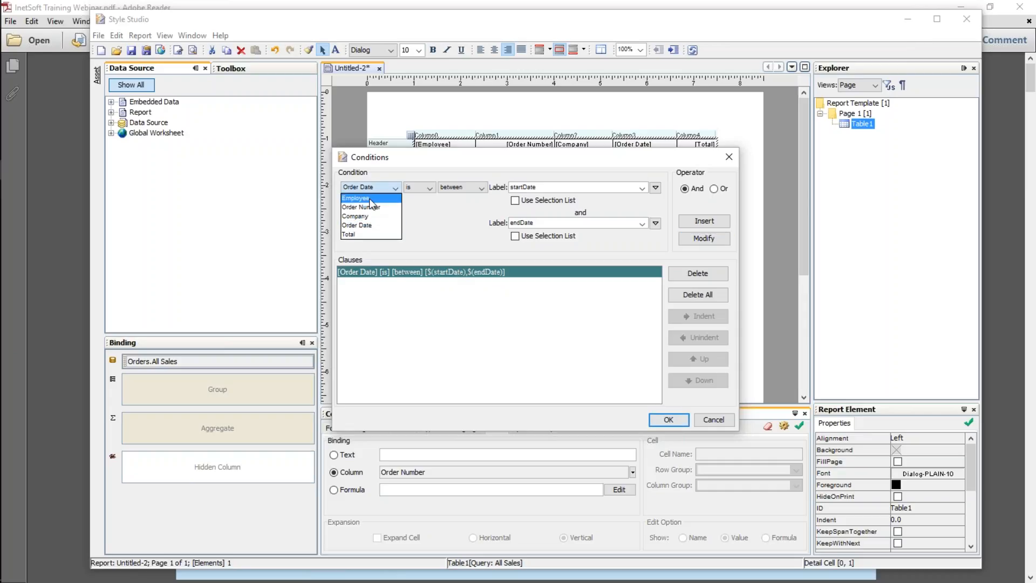
pyautogui.click(368, 216)
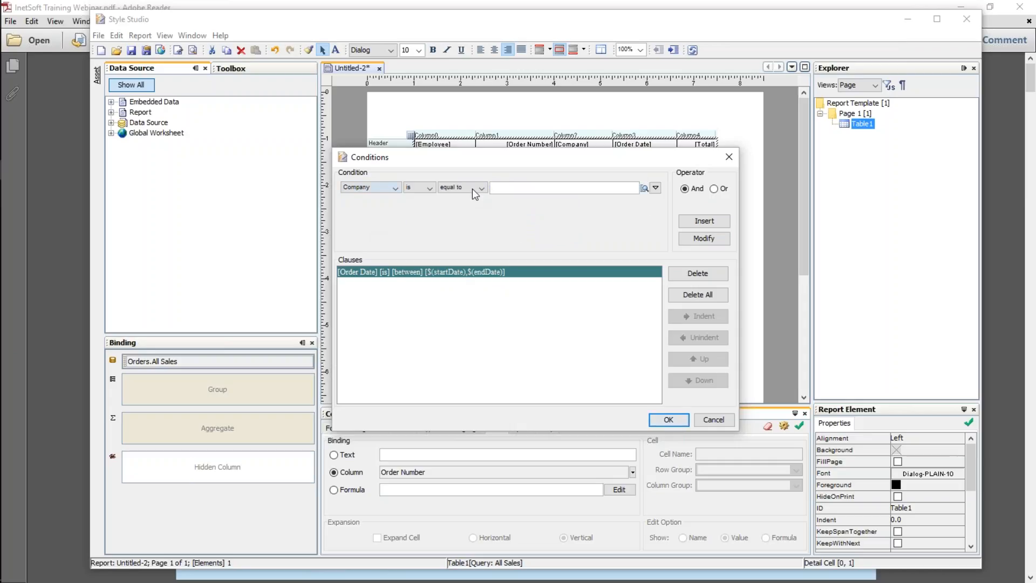
pyautogui.click(472, 189)
pyautogui.click(456, 206)
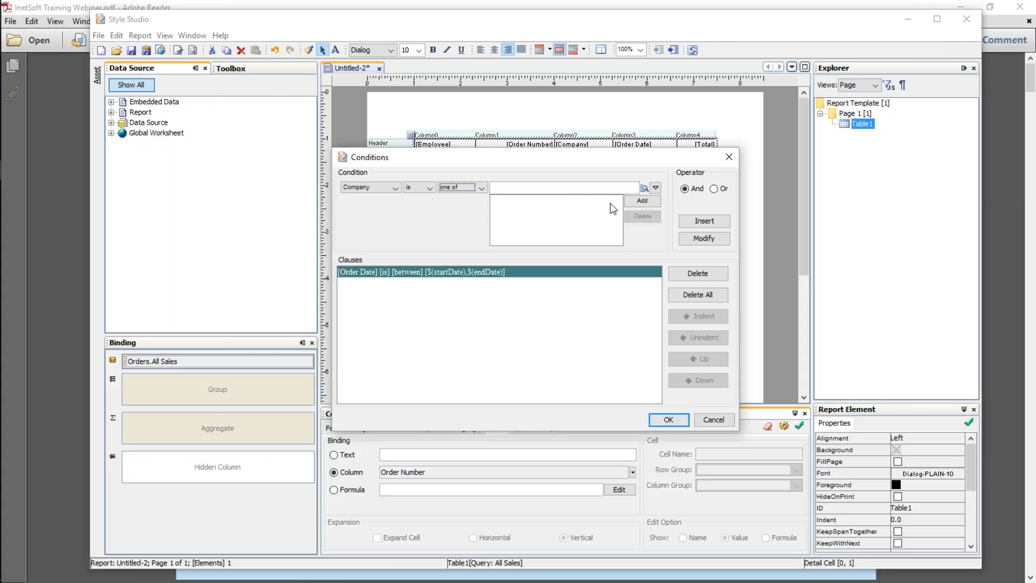
pyautogui.click(644, 188)
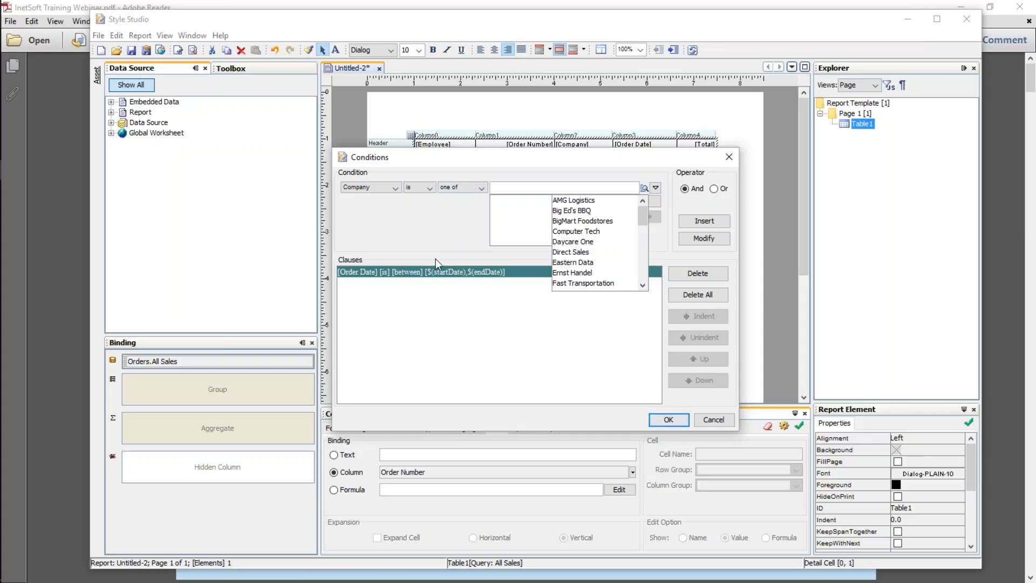
pyautogui.click(449, 215)
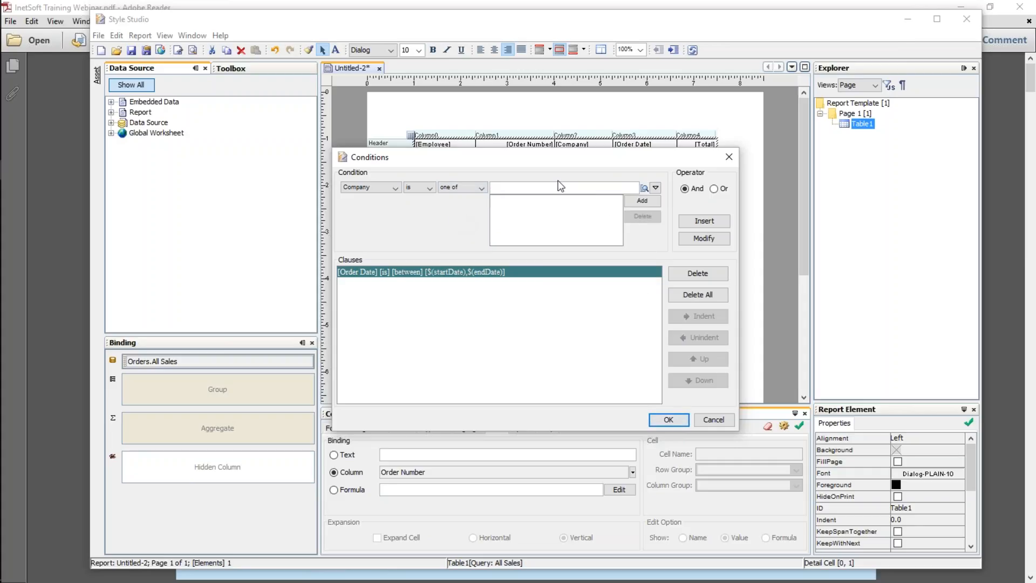
# Use the variable comps as the Company condition's value, insert it as an And clause and apply the conditions
pyautogui.click(655, 188)
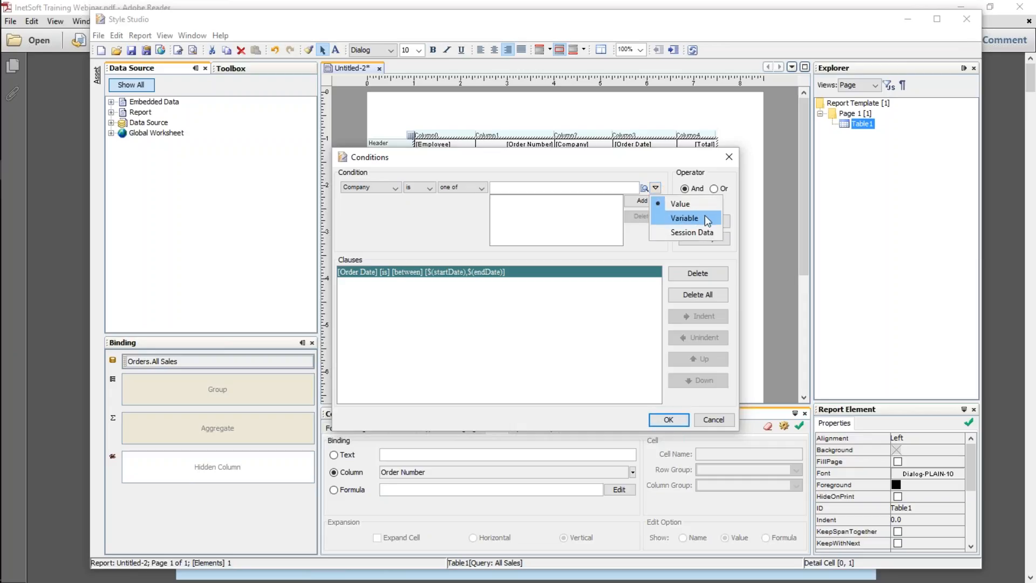
pyautogui.click(684, 218)
pyautogui.click(586, 187)
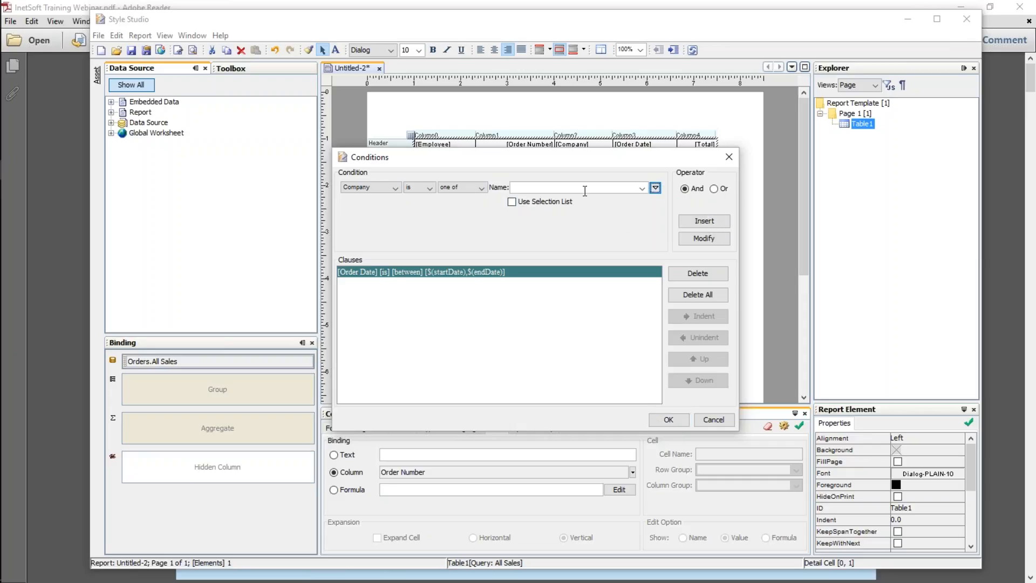
pyautogui.write('comps')
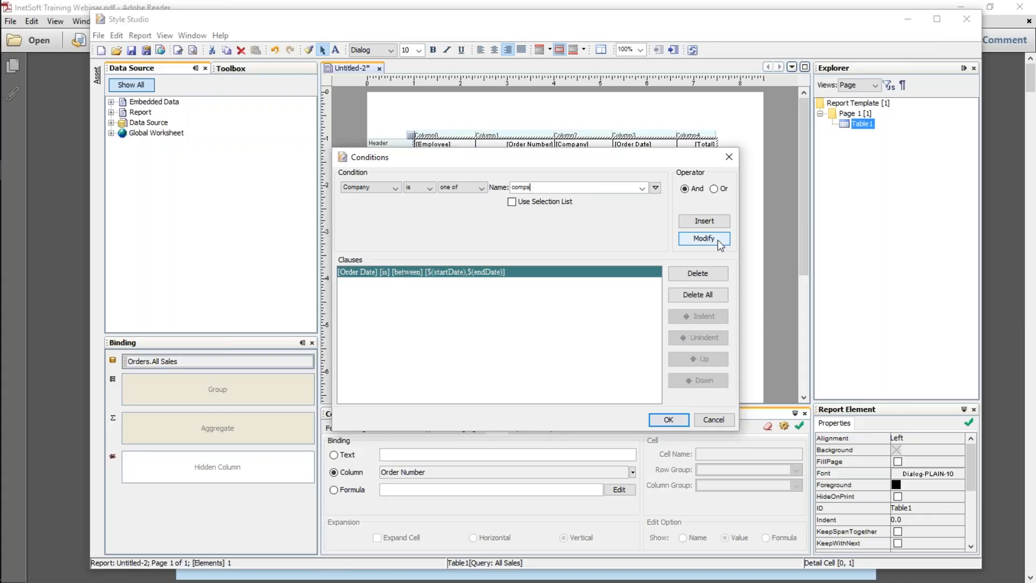
pyautogui.click(719, 221)
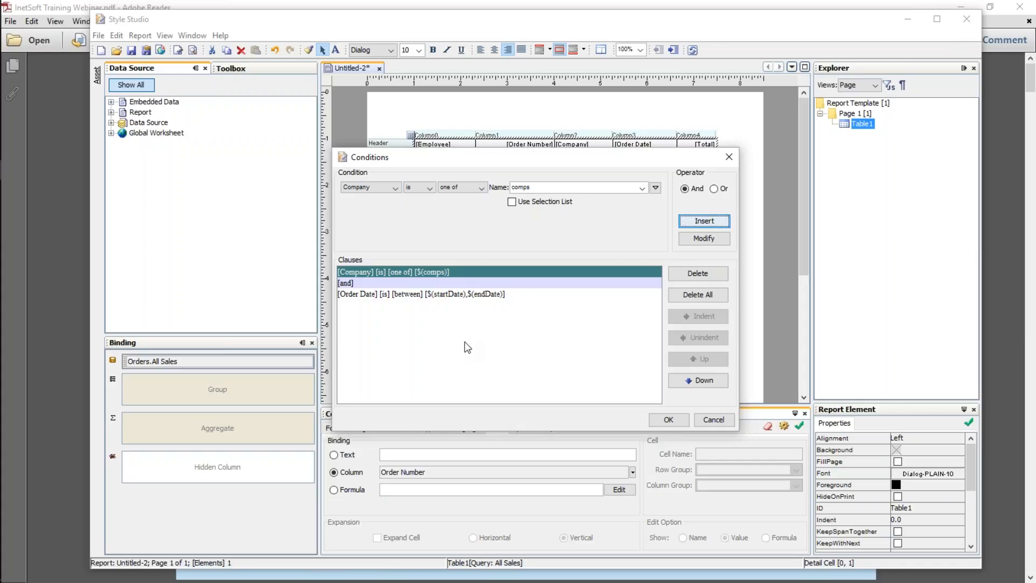
pyautogui.click(669, 420)
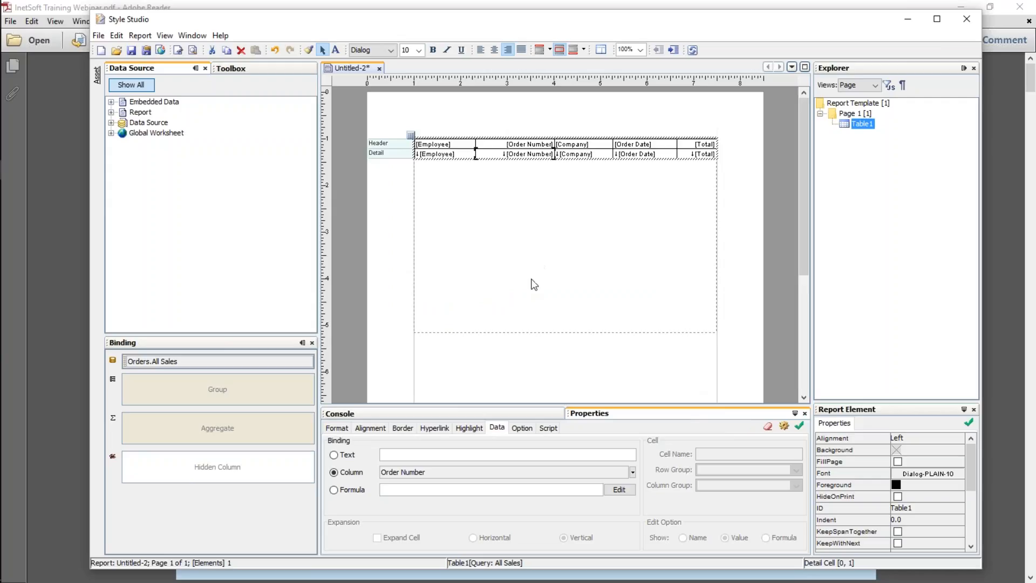
# Start a report preview with the comps parameter set to Big Ed's BBQ and startDate set to January 1, 2016
pyautogui.click(192, 50)
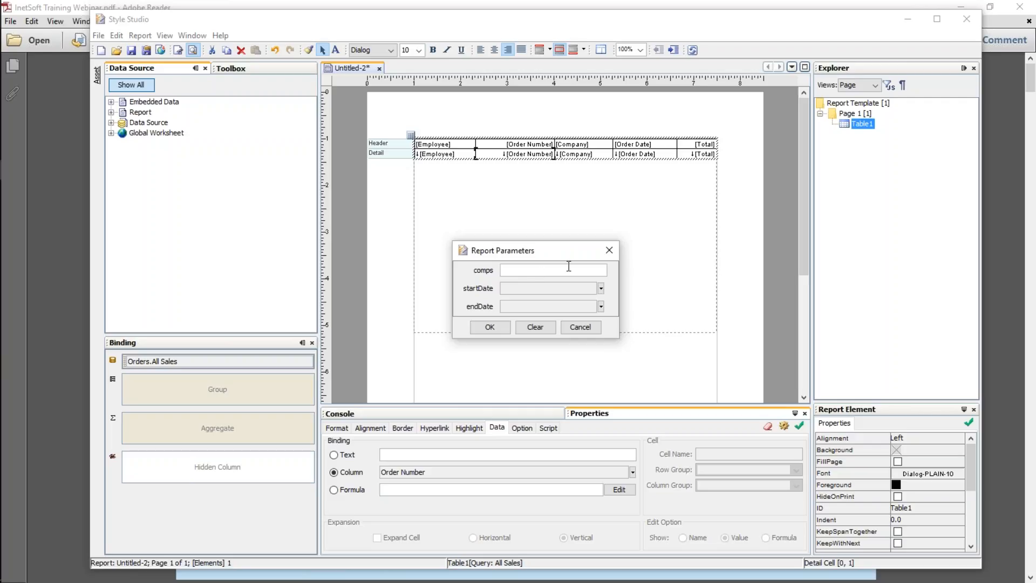
pyautogui.write("Big Ed's BBQ")
pyautogui.click(601, 289)
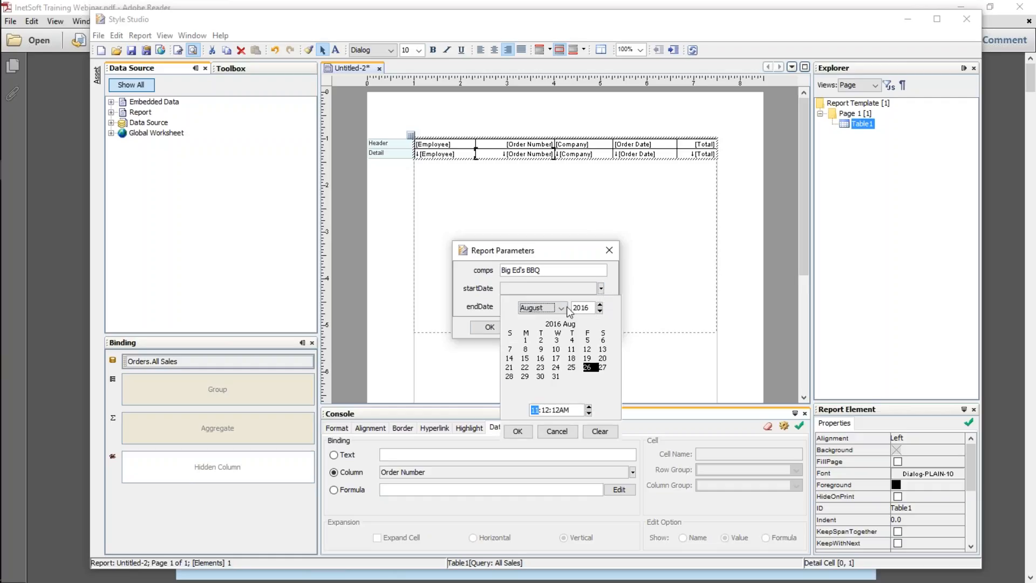
pyautogui.click(564, 308)
pyautogui.scroll(2, 562, 329)
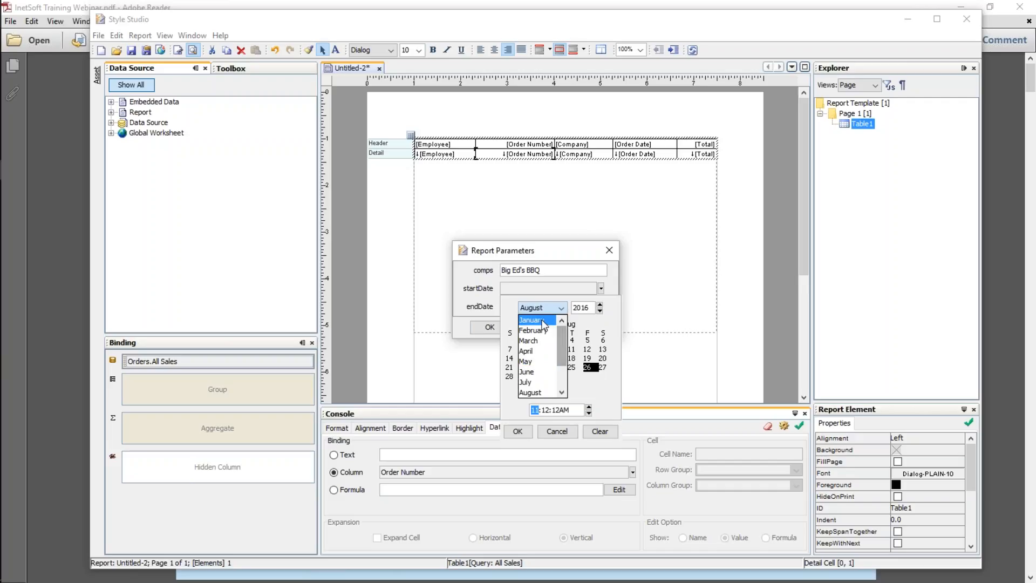
pyautogui.click(544, 321)
pyautogui.click(589, 340)
pyautogui.click(517, 431)
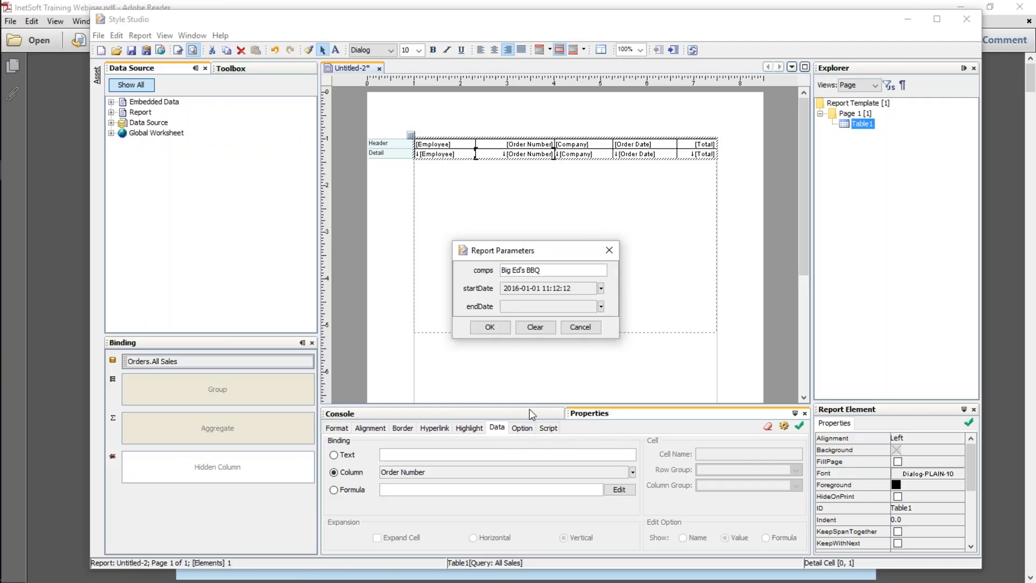
# Set the endDate parameter to August 26, 2016 and run the preview
pyautogui.click(601, 306)
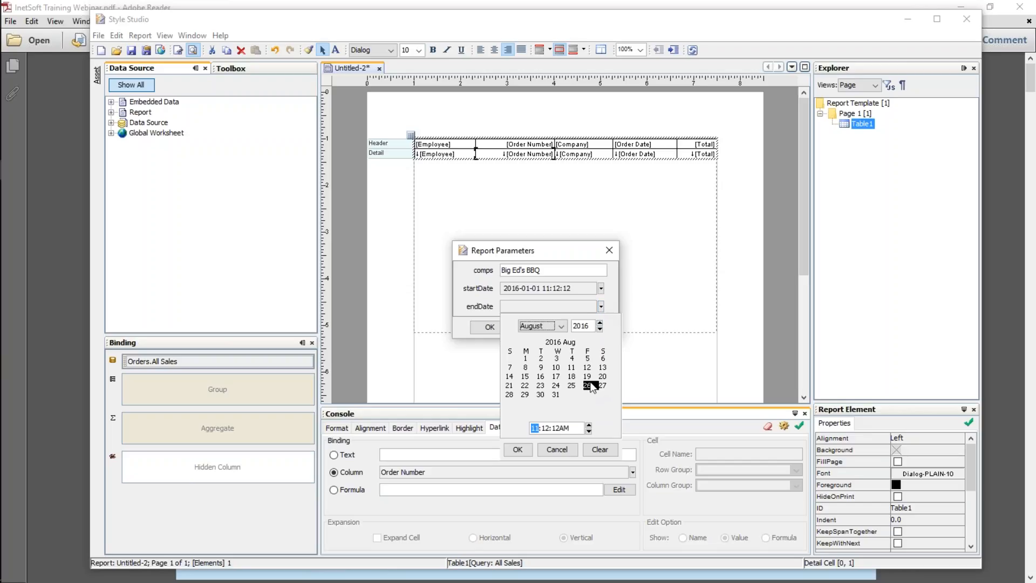
pyautogui.click(518, 450)
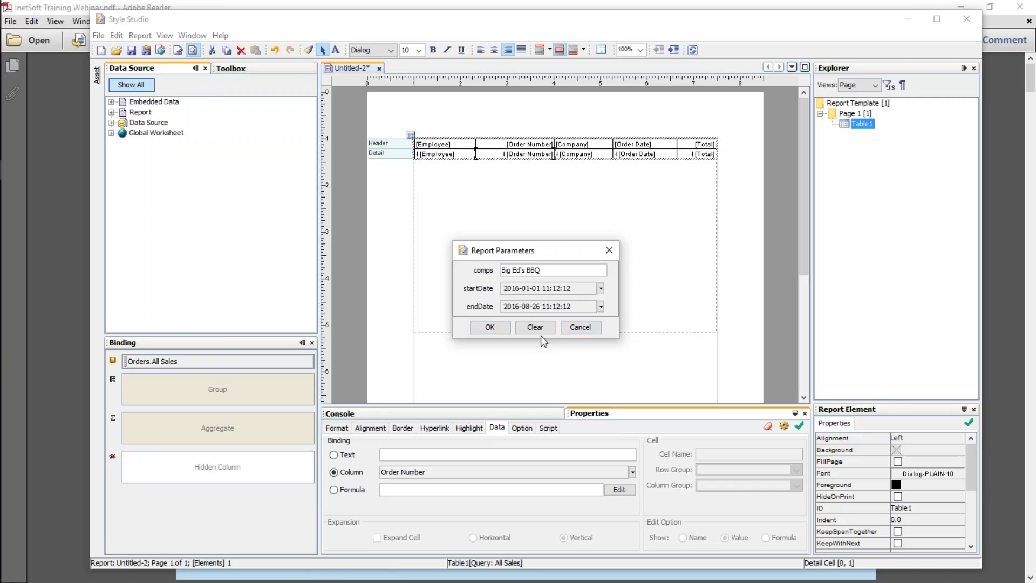
pyautogui.click(490, 327)
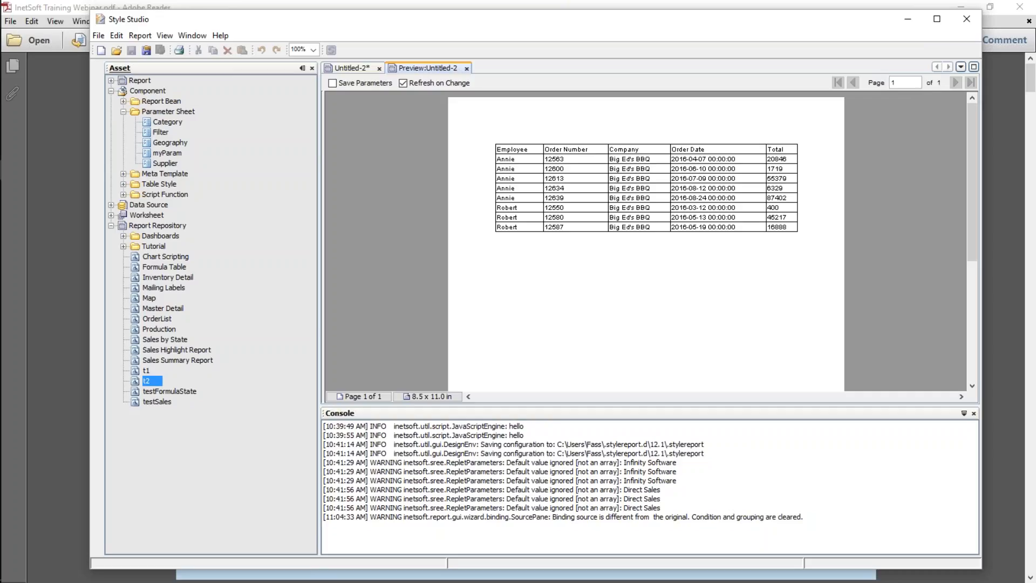
# Close the preview, bring up the report's parameter prompt again to examine it, and dismiss it
pyautogui.click(467, 68)
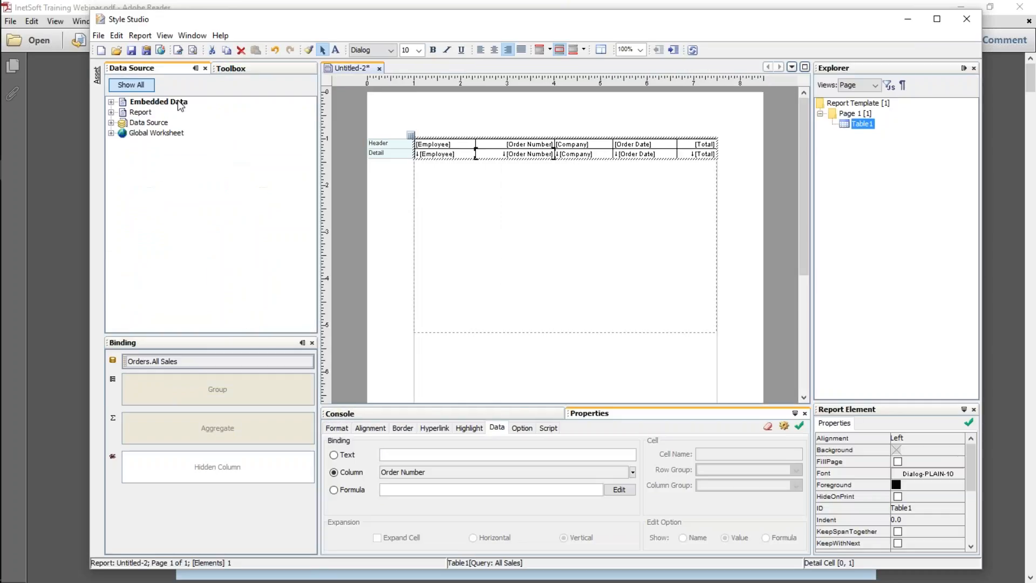
pyautogui.click(193, 49)
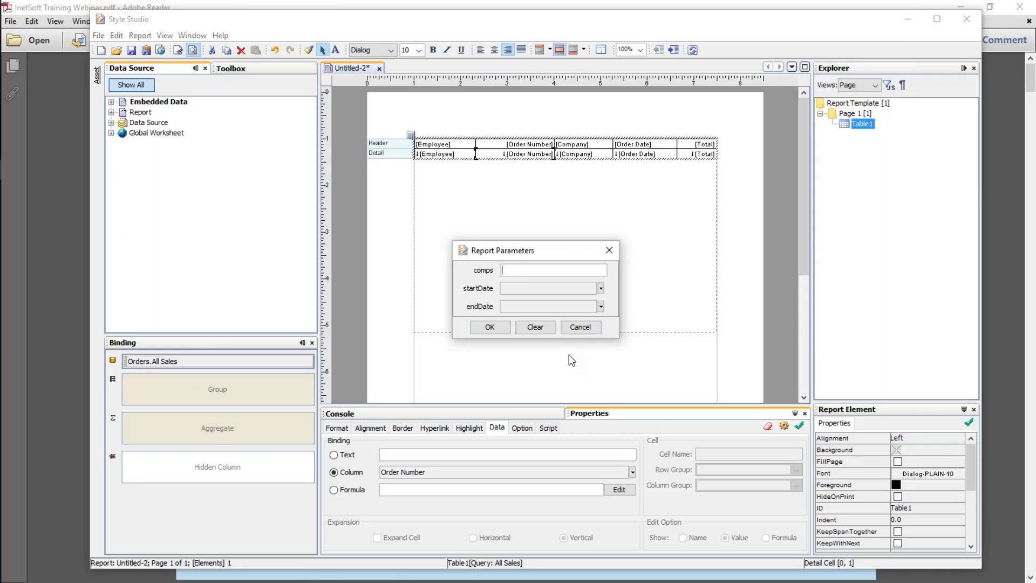
pyautogui.click(610, 251)
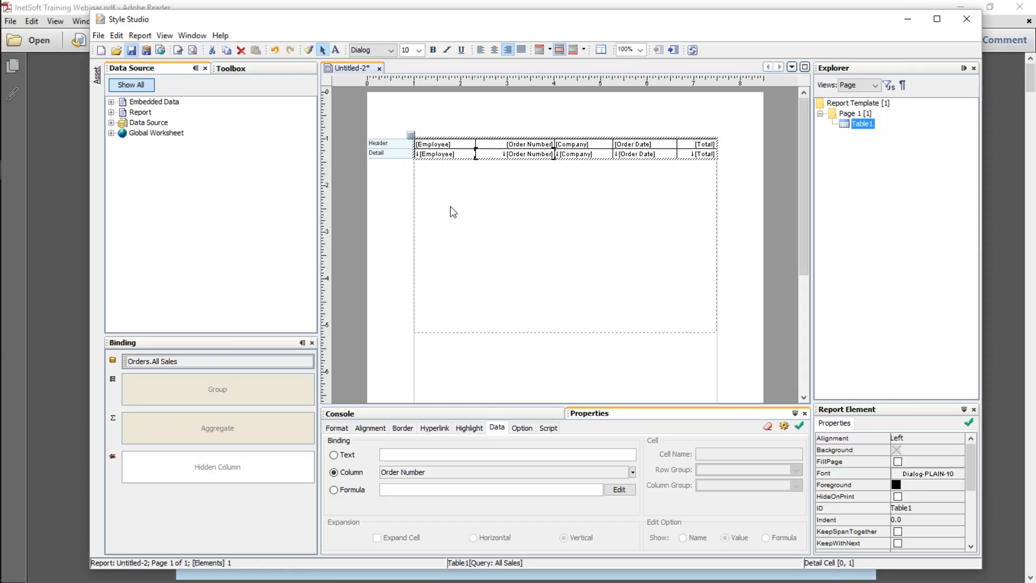
# Save the report in the Report Repository under the name basicParameter
pyautogui.hotkey('ctrl', 's')
pyautogui.click(457, 179)
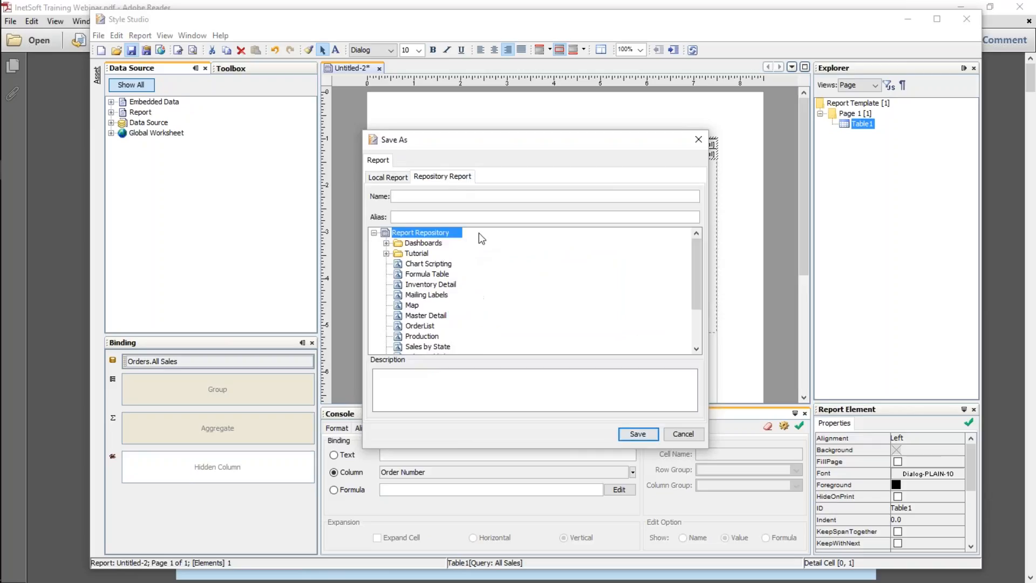
pyautogui.write('basicParameterPro')
pyautogui.press('BackSpace')
pyautogui.press('BackSpace')
pyautogui.press('BackSpace')
pyautogui.click(637, 434)
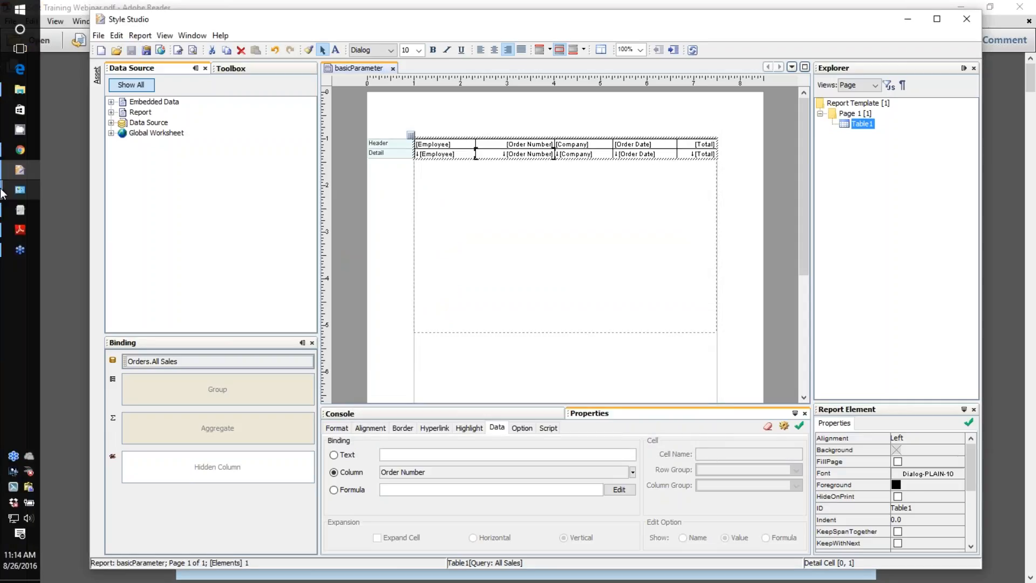
# Switch to the InetSoft Repository page in the browser, refresh the report tree and open basicParameter
pyautogui.click(37, 151)
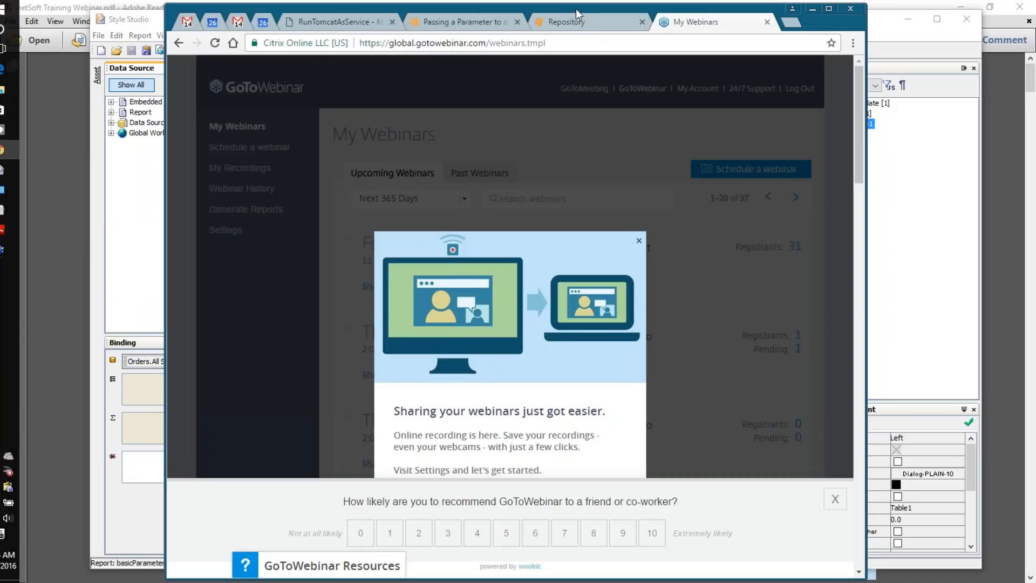
pyautogui.click(591, 21)
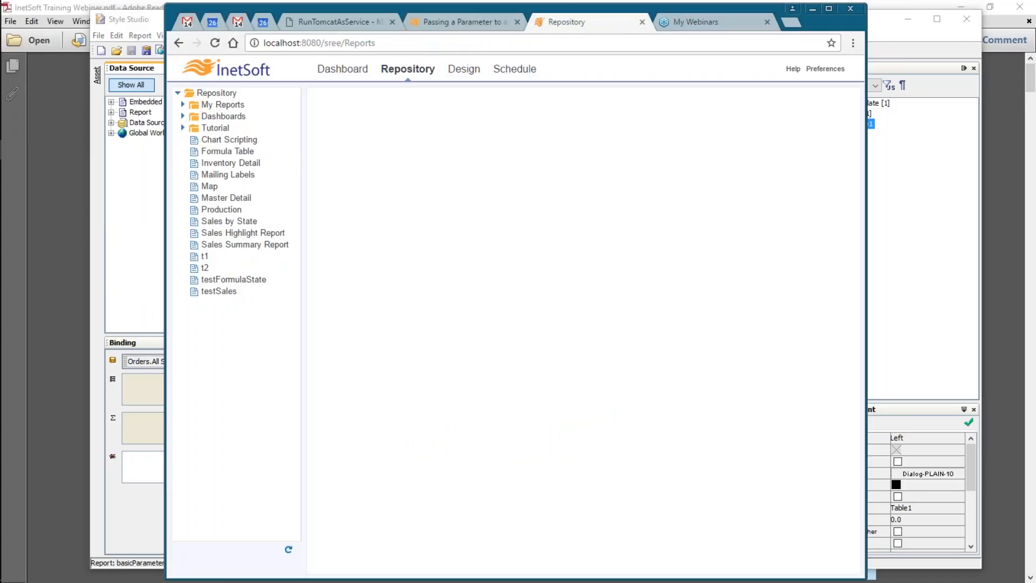
pyautogui.click(288, 550)
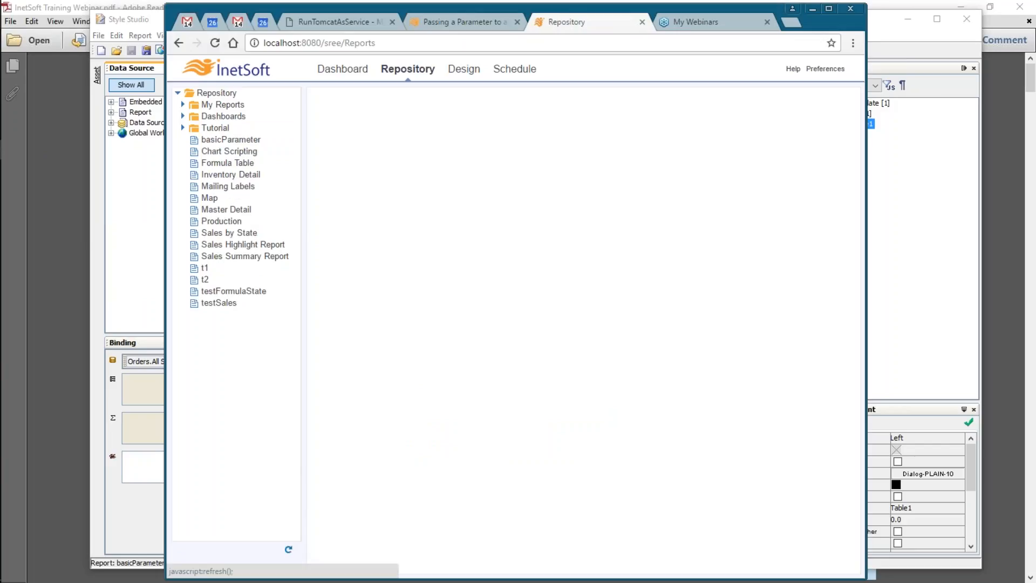
pyautogui.click(224, 141)
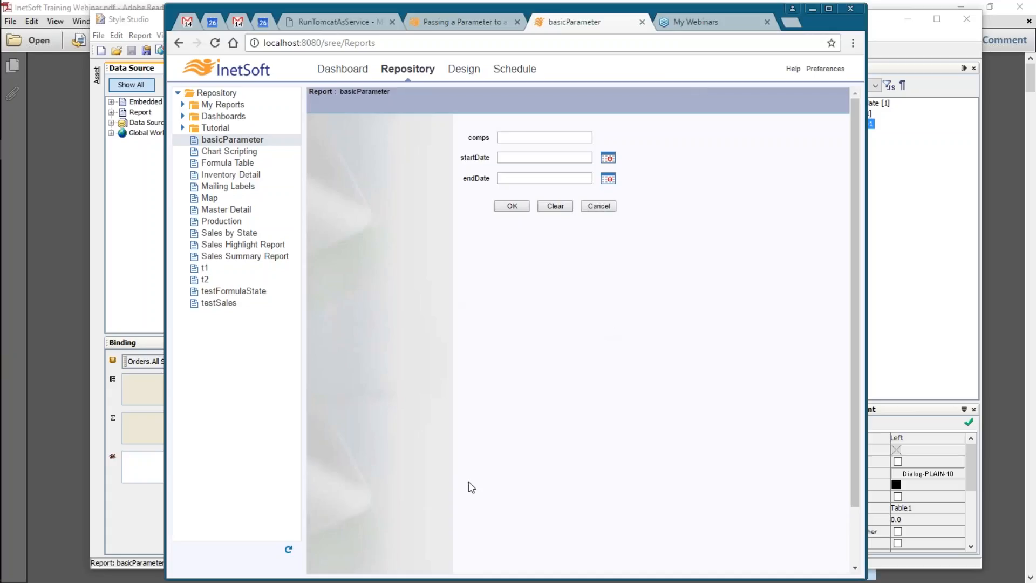
# Enter Big Ed's BBQ for the comps parameter and set startDate to January 1, 2016
pyautogui.click(519, 137)
pyautogui.write('Big ')
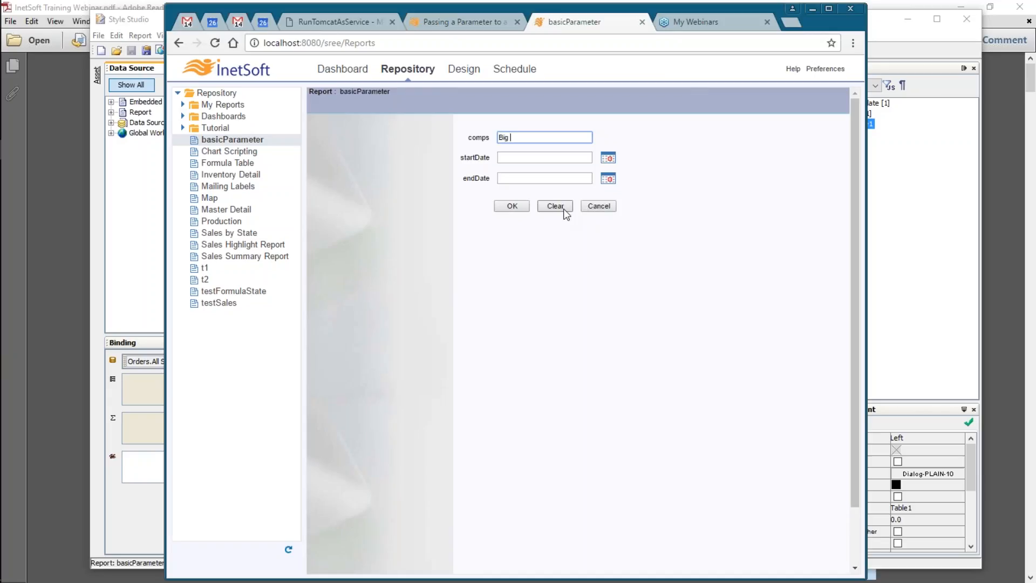
pyautogui.write("Ed's BBQ")
pyautogui.press('Tab')
pyautogui.click(608, 157)
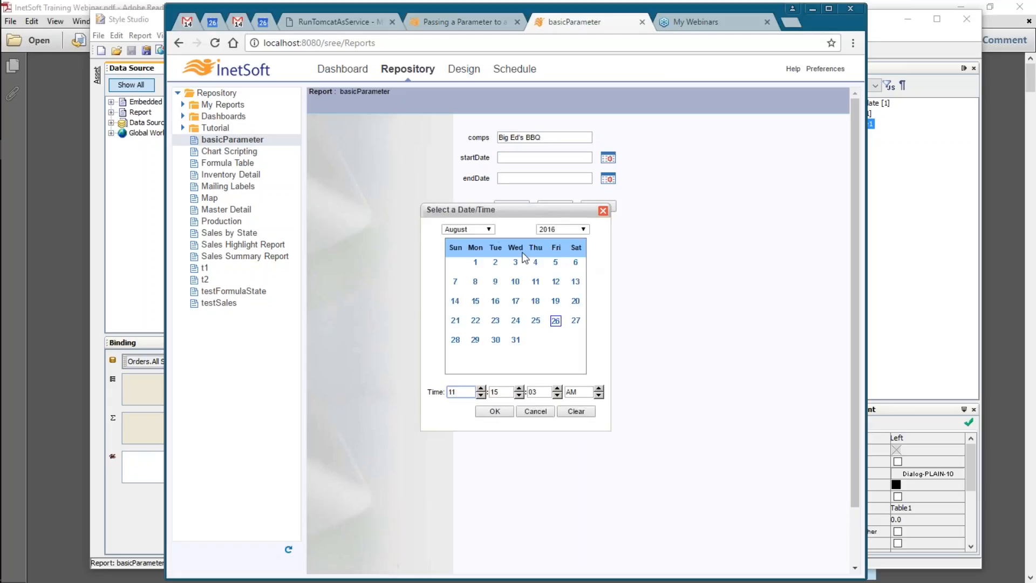
pyautogui.click(474, 231)
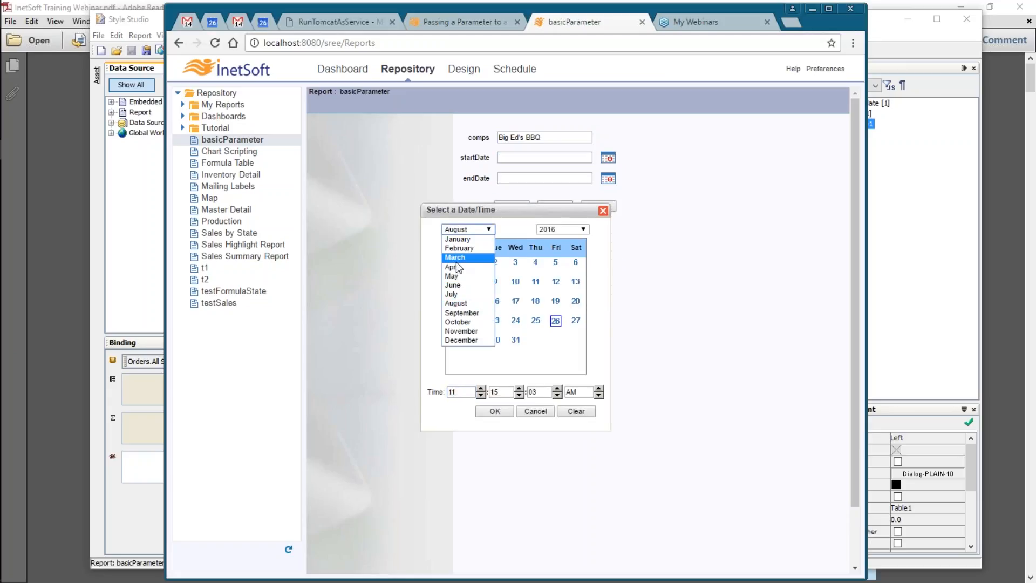
pyautogui.click(458, 239)
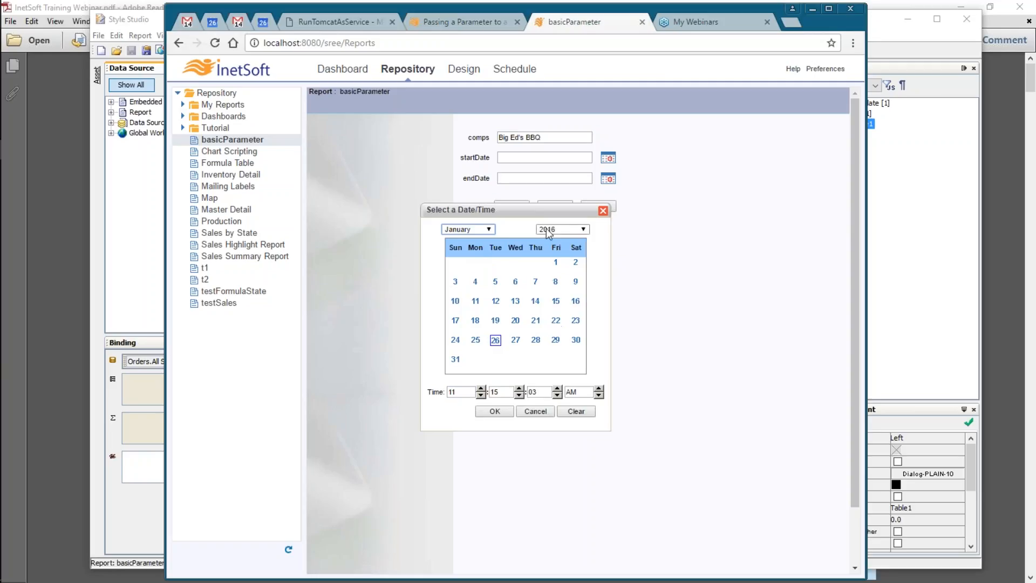
pyautogui.click(555, 262)
pyautogui.click(495, 411)
# Set endDate to August 26, 2016, run the report, and reopen basicParameter at its parameter prompt
pyautogui.click(608, 178)
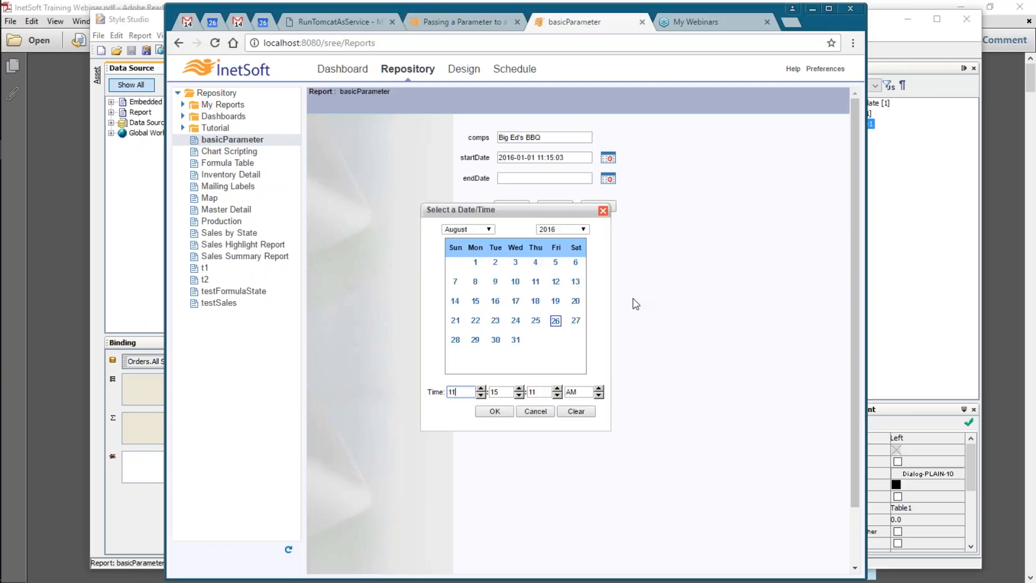
pyautogui.click(556, 322)
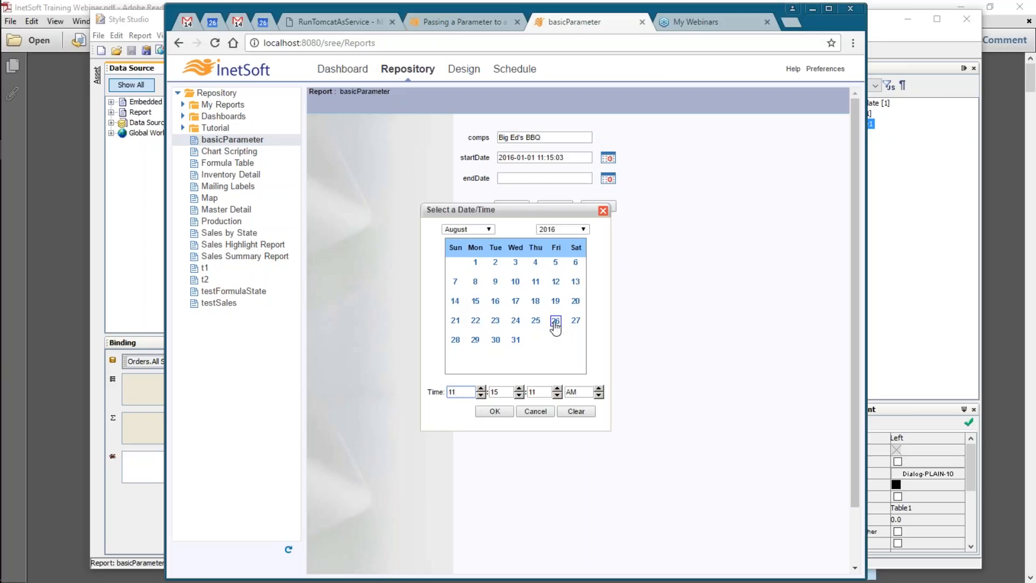
pyautogui.click(502, 415)
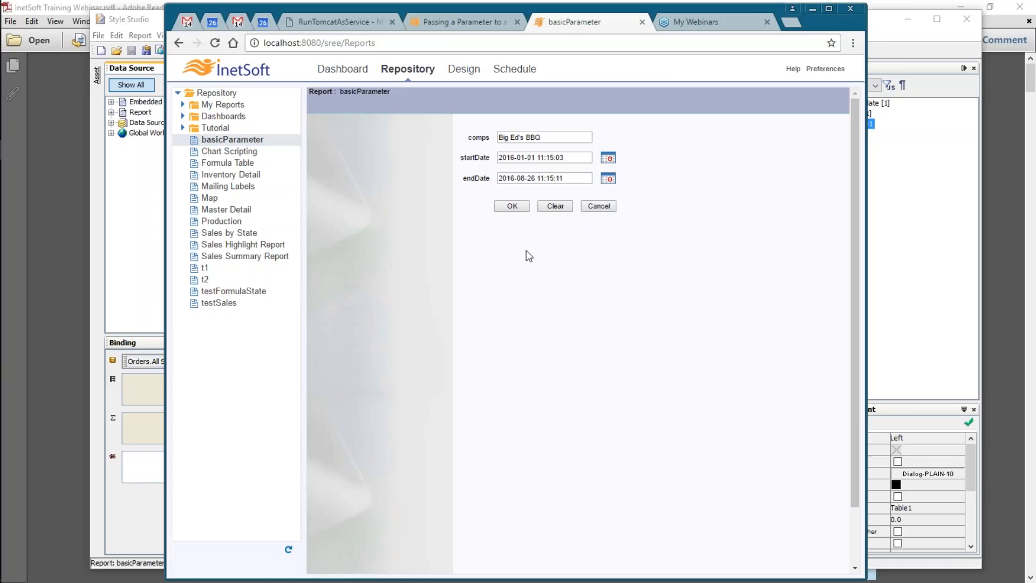
pyautogui.click(512, 205)
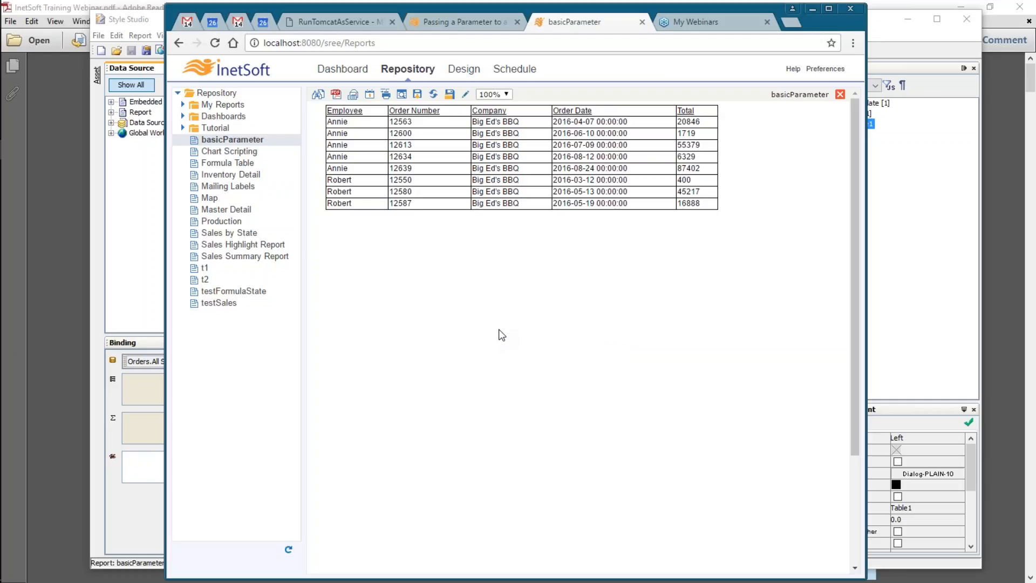
pyautogui.click(240, 149)
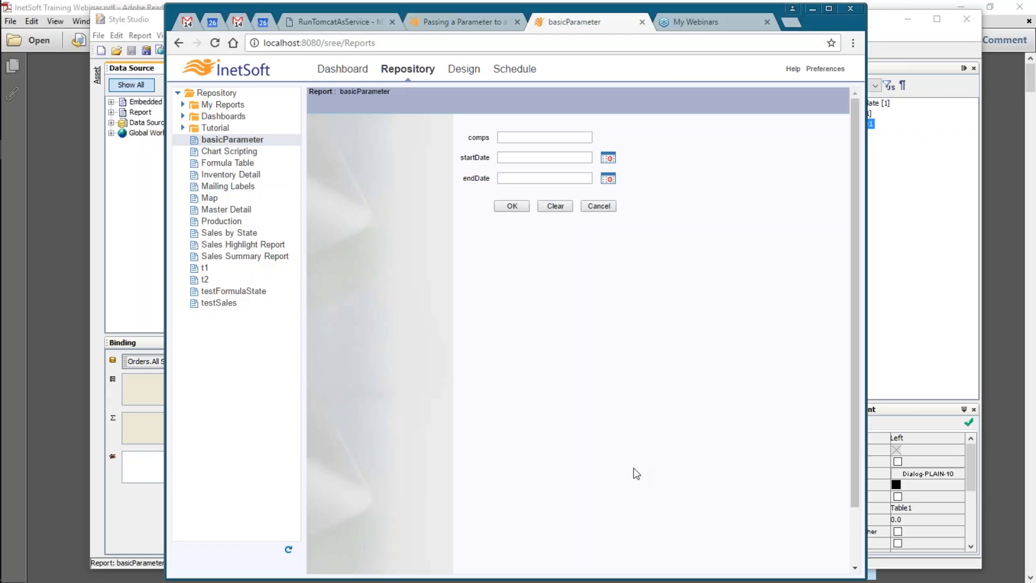
# Run basicParameter in the browser with all three parameters left blank and page through the results to page 4
pyautogui.click(134, 22)
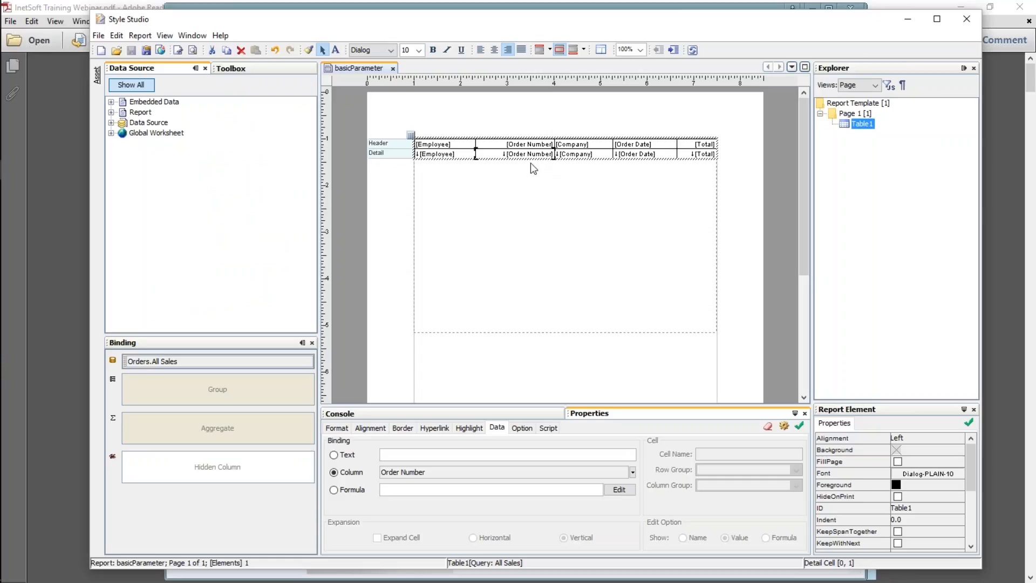
pyautogui.click(907, 19)
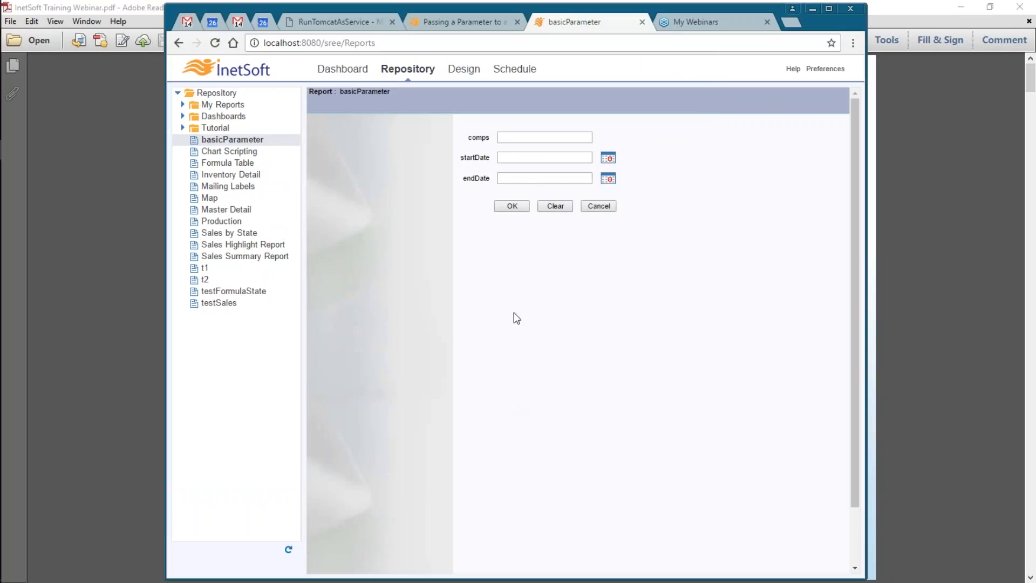
pyautogui.click(520, 206)
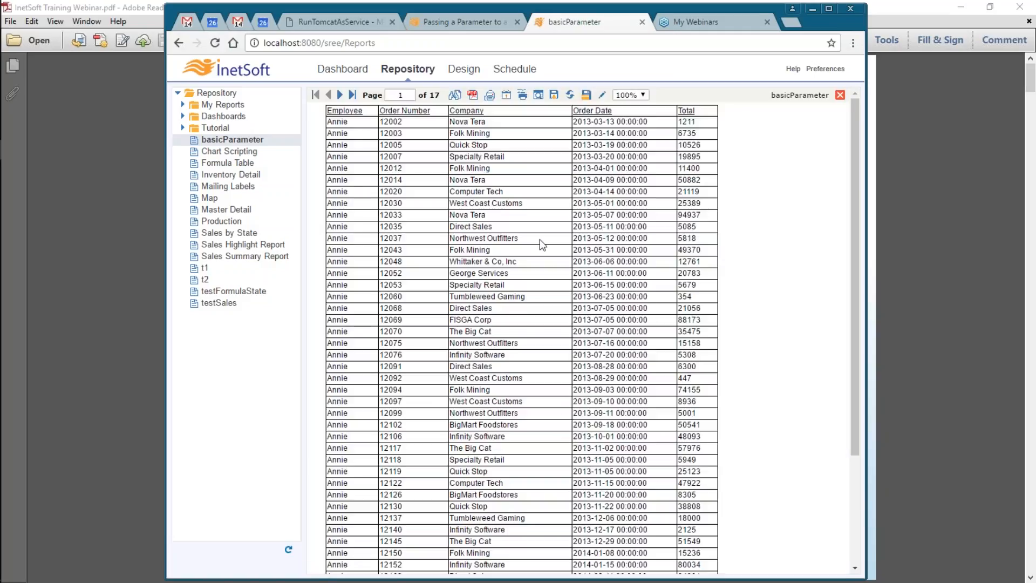
pyautogui.scroll(-4, 546, 248)
pyautogui.scroll(4, 547, 253)
pyautogui.click(339, 95)
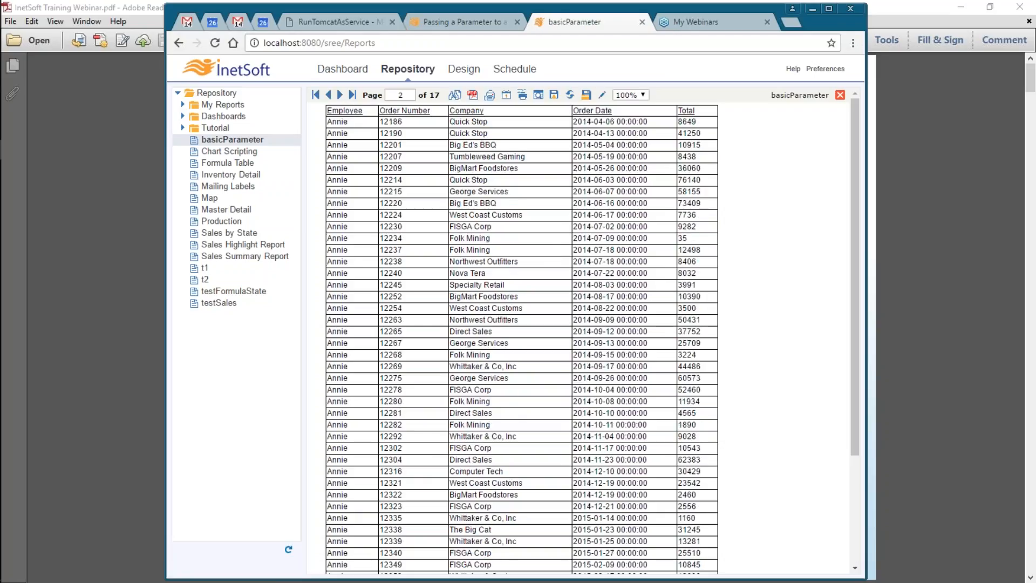
pyautogui.click(340, 95)
pyautogui.click(340, 95)
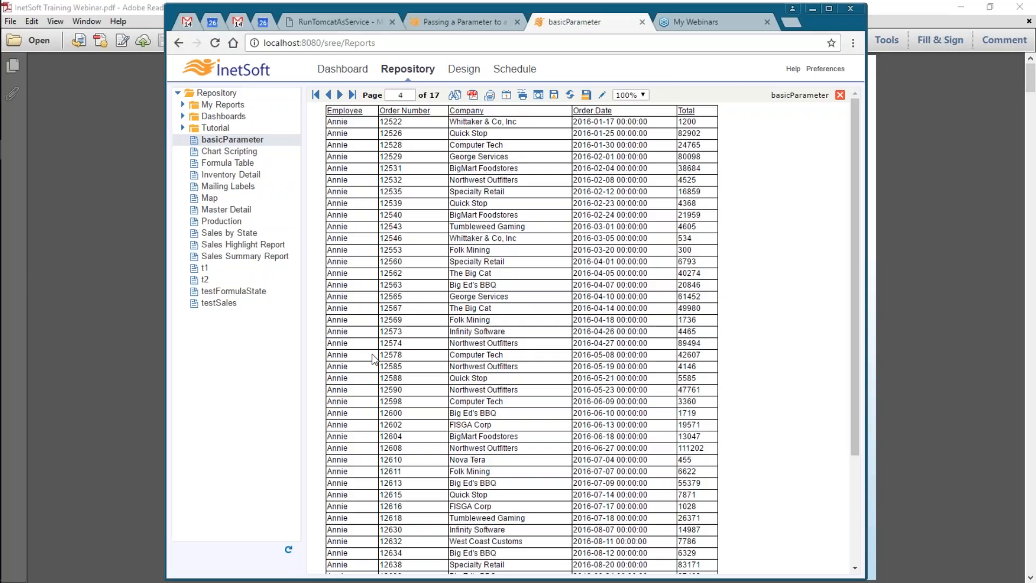
# Switch to Style Studio and insert a chart below the table in the basicParameter report
pyautogui.moveTo(8, 262)
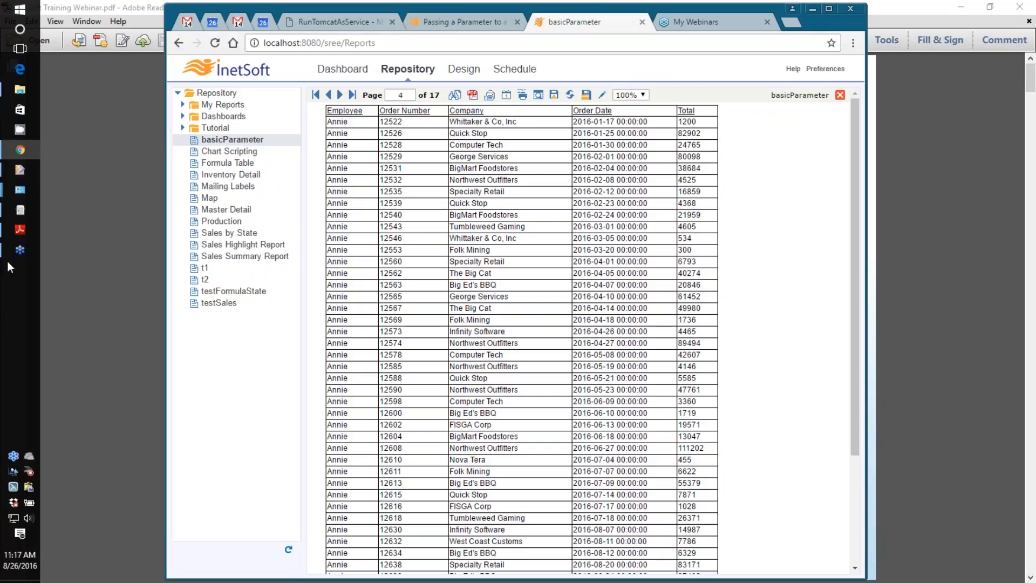
pyautogui.click(20, 172)
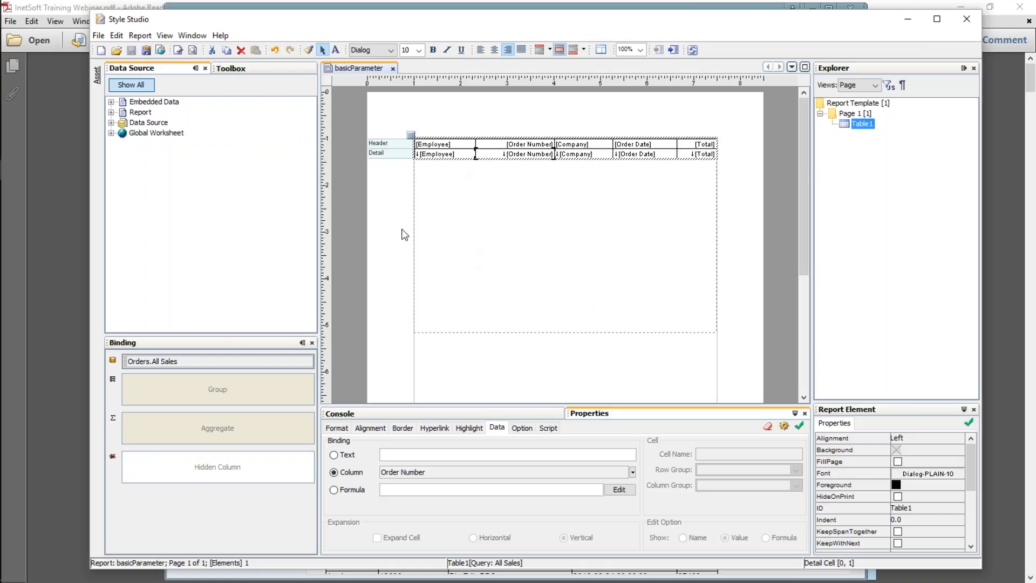
pyautogui.click(248, 67)
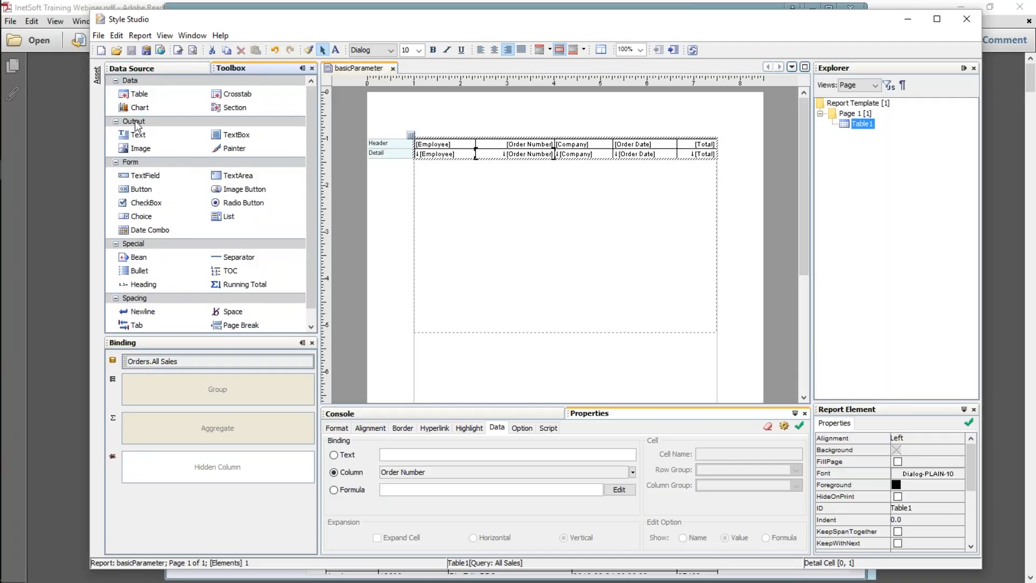
pyautogui.click(507, 256)
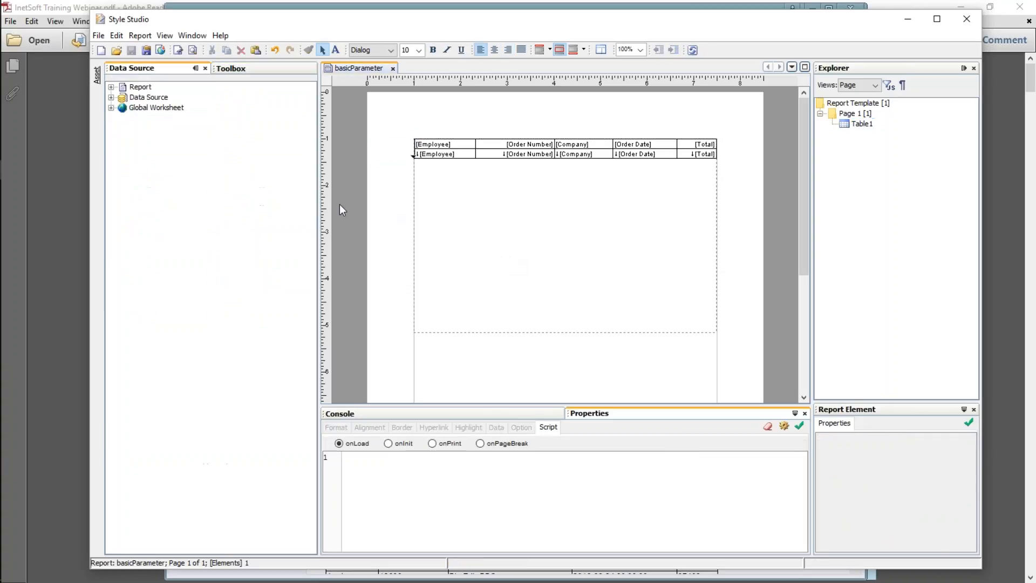
pyautogui.click(233, 70)
pyautogui.moveTo(132, 109); pyautogui.dragTo(457, 326)
pyautogui.click(576, 242)
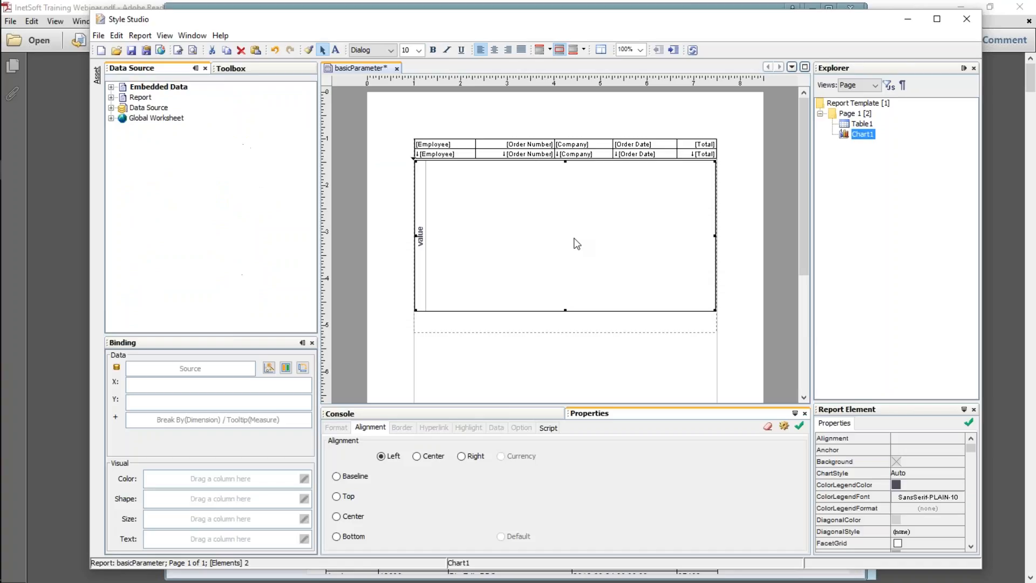
# Bind the chart to the Orders Order Model with Salesperson.First Name on X and Product.Total on Y
pyautogui.click(111, 108)
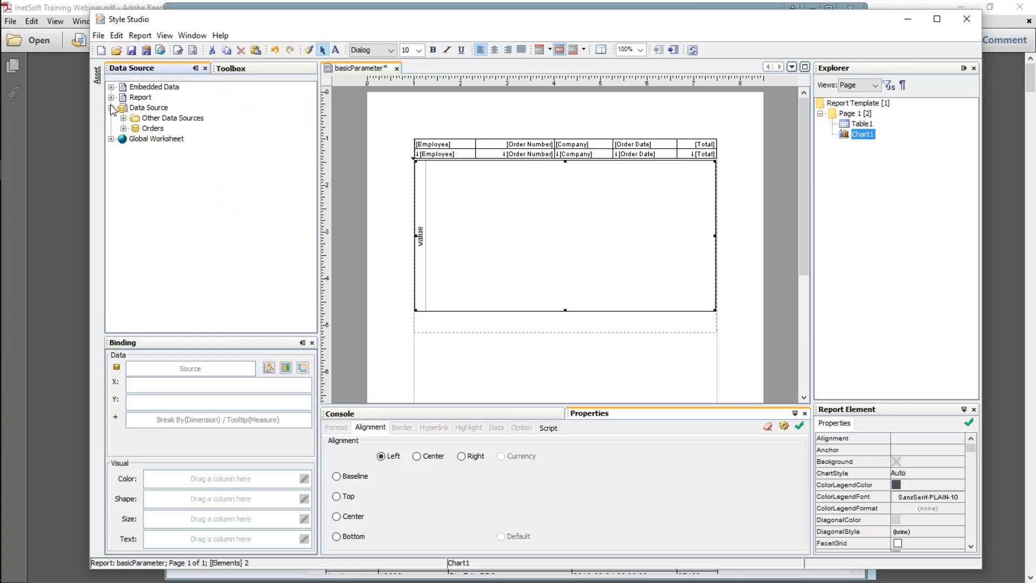
pyautogui.click(123, 128)
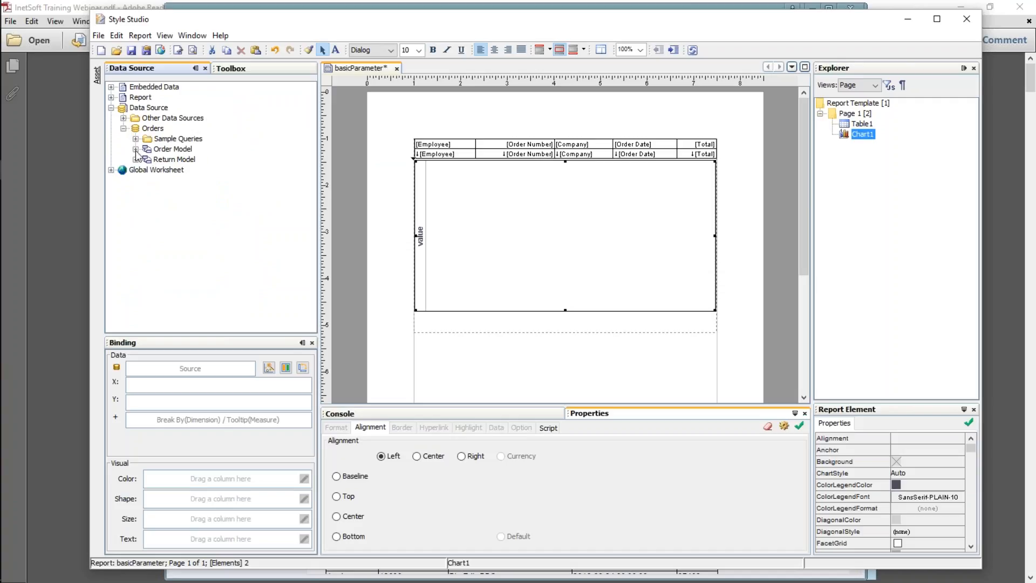
pyautogui.click(136, 149)
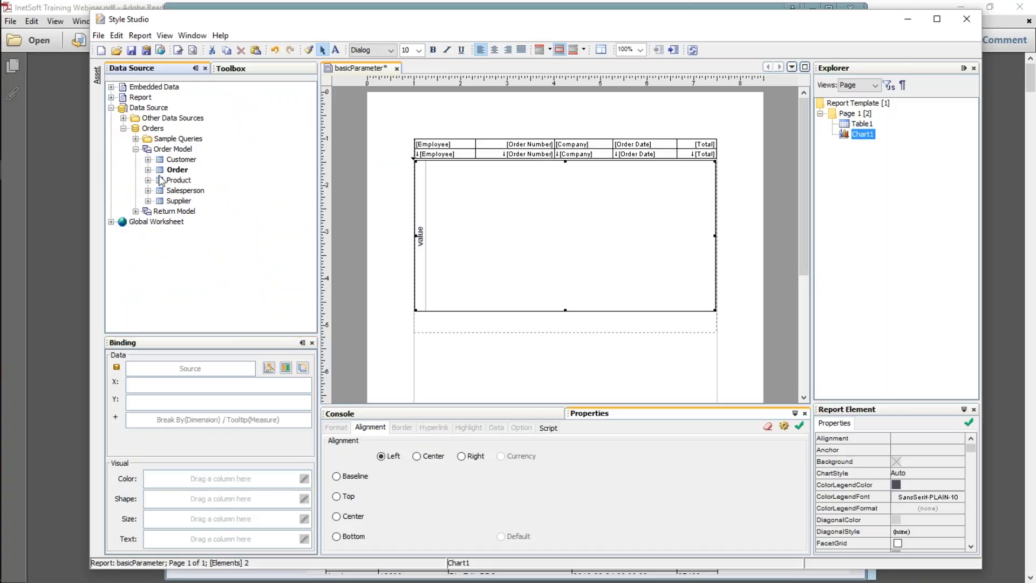
pyautogui.click(148, 190)
pyautogui.click(208, 201)
pyautogui.moveTo(209, 202); pyautogui.dragTo(168, 385)
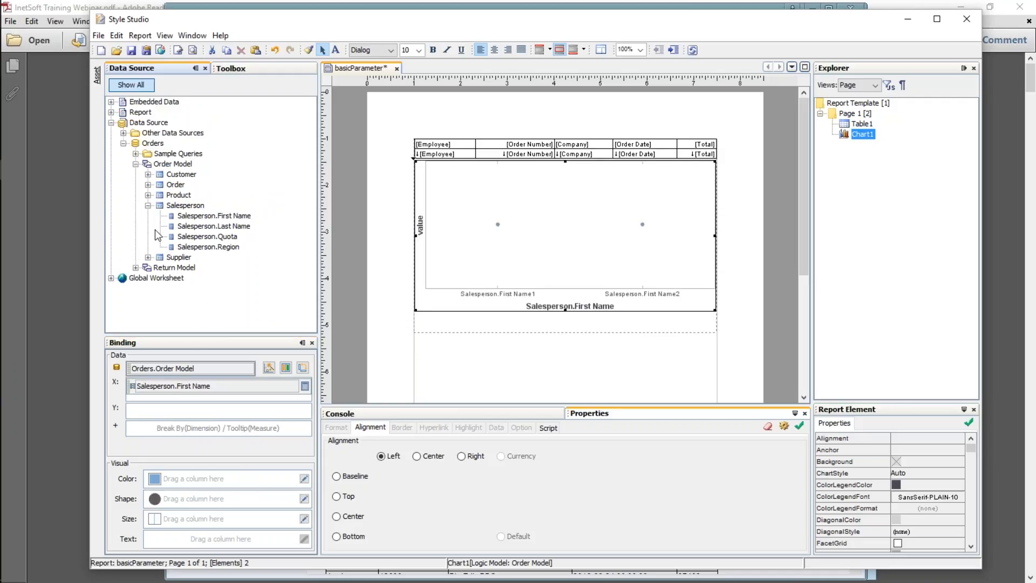
pyautogui.click(148, 195)
pyautogui.moveTo(214, 270); pyautogui.dragTo(211, 412)
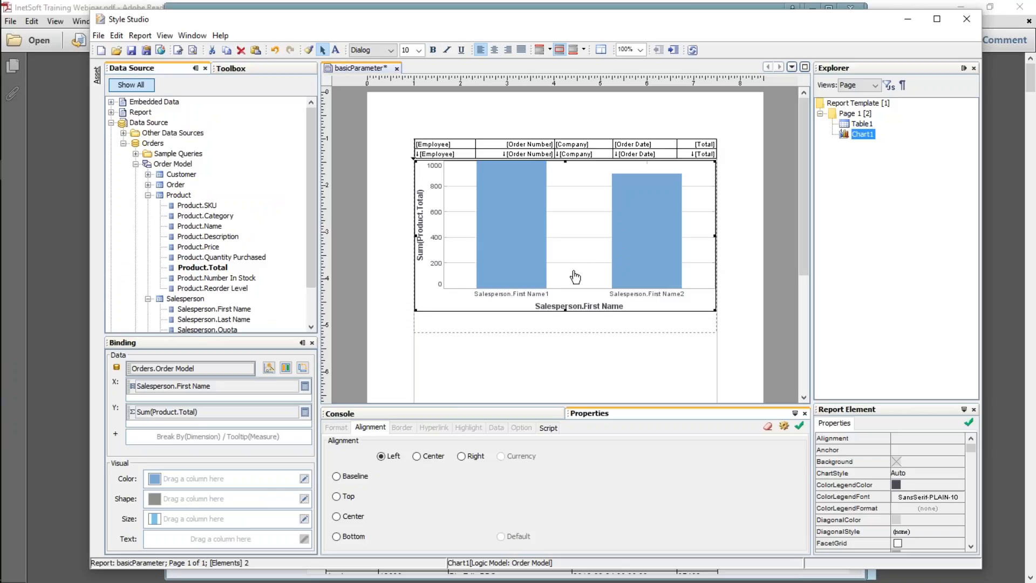
# Start a condition on the chart using the Customer.Company field with the operator one of
pyautogui.rightClick(576, 277)
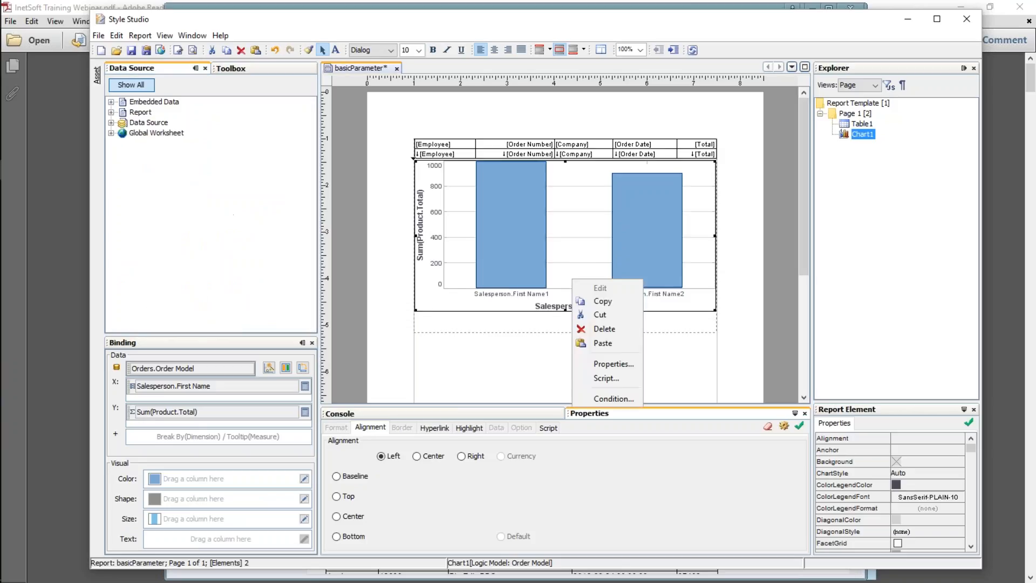
pyautogui.click(634, 397)
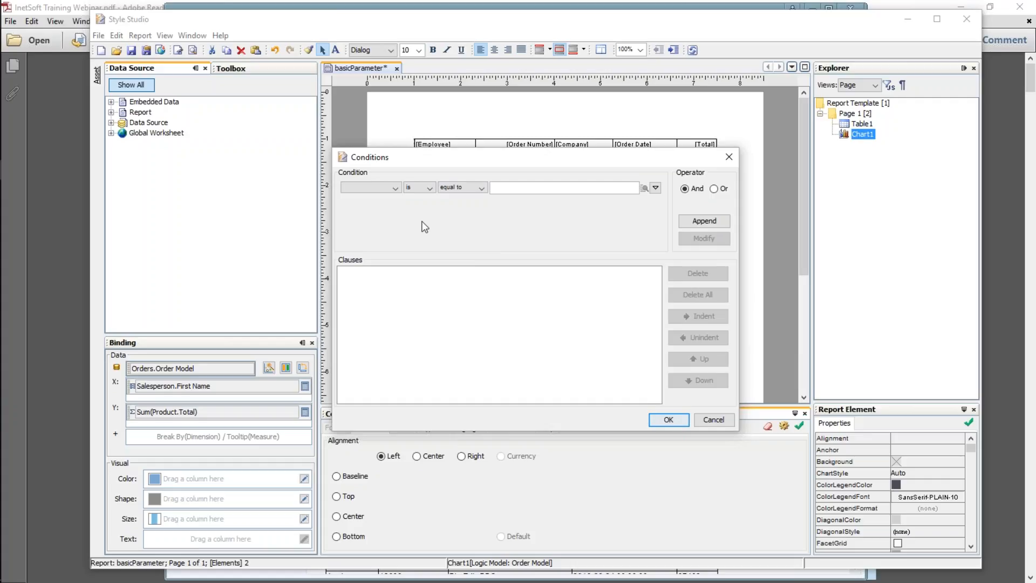
pyautogui.click(395, 189)
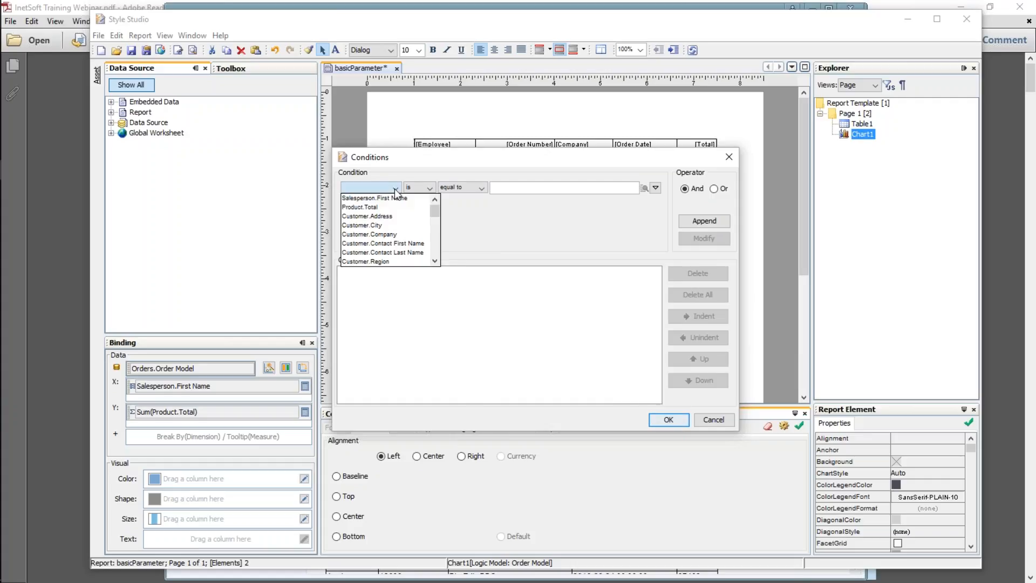
pyautogui.click(435, 237)
pyautogui.click(437, 237)
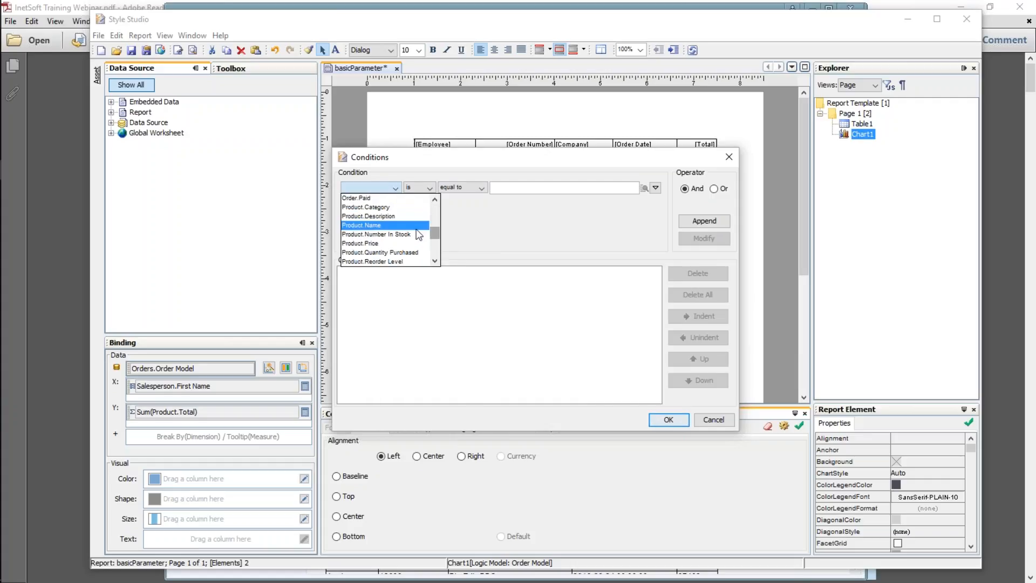
pyautogui.moveTo(436, 231)
pyautogui.mouseDown()
pyautogui.moveTo(434, 203)
pyautogui.moveTo(436, 241)
pyautogui.moveTo(436, 212)
pyautogui.mouseUp()
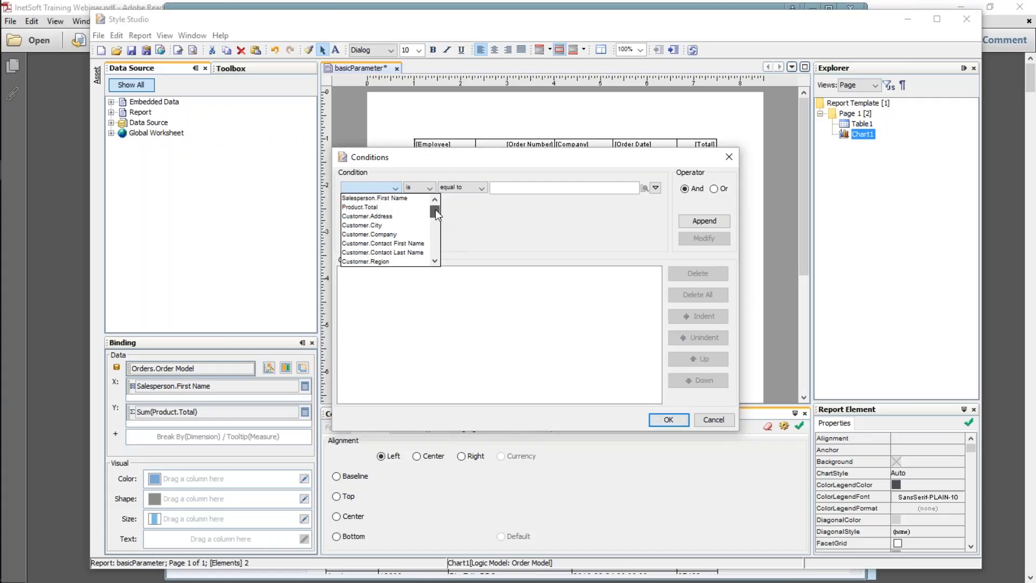
pyautogui.click(369, 234)
pyautogui.click(459, 187)
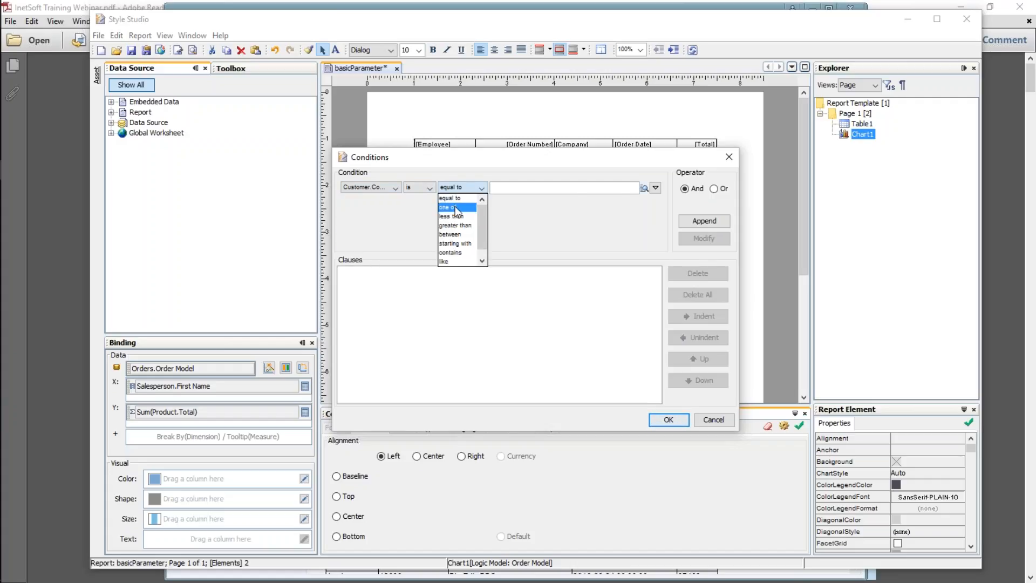
pyautogui.click(454, 208)
# Set the condition's value to a parameter named comps and append the clause
pyautogui.click(655, 188)
pyautogui.click(681, 218)
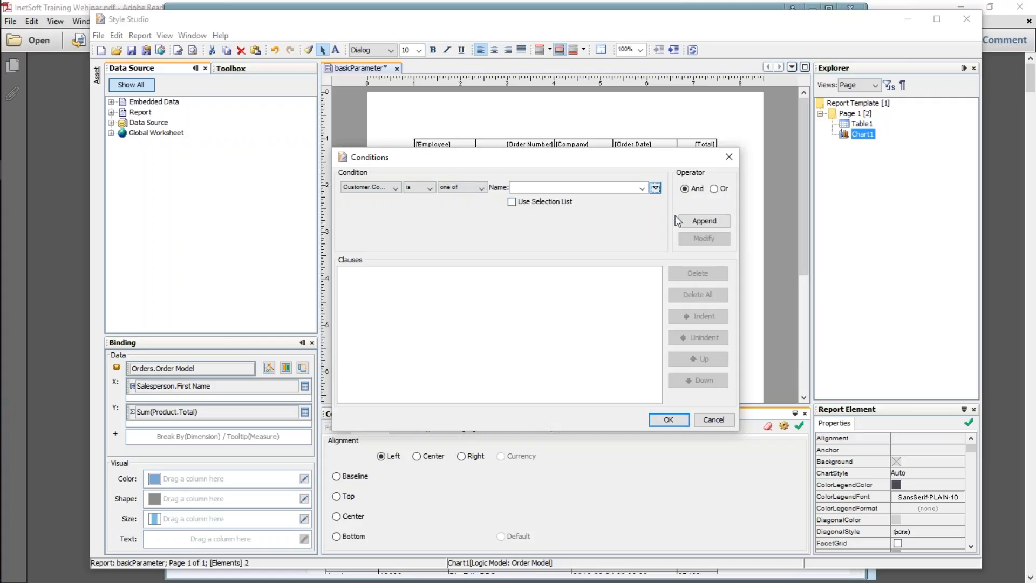
pyautogui.write('comp')
pyautogui.press('BackSpace')
pyautogui.press('BackSpace')
pyautogui.press('BackSpace')
pyautogui.write('omp')
pyautogui.moveTo(524, 162); pyautogui.dragTo(563, 252)
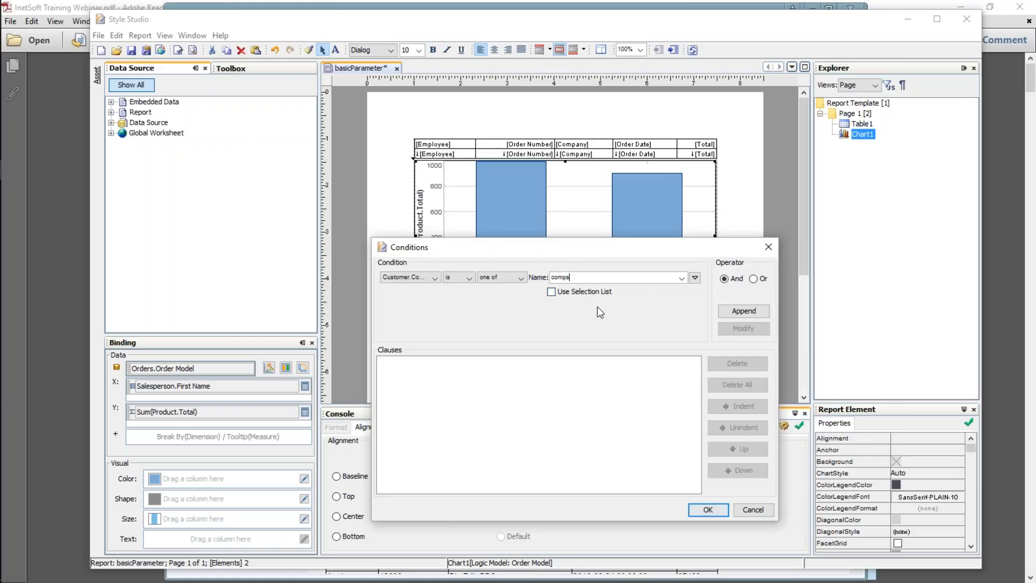
pyautogui.click(725, 311)
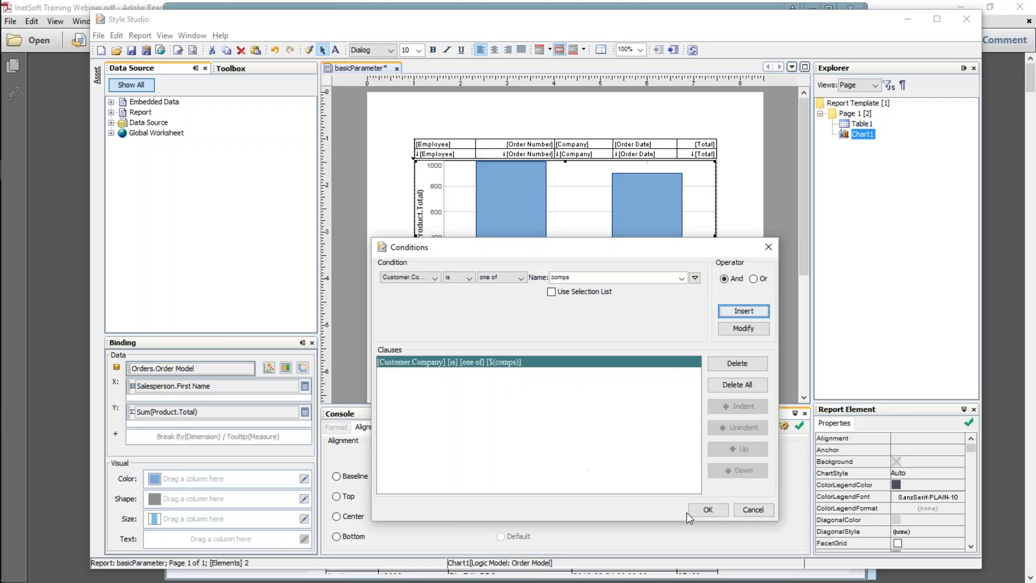
# Discard the chart's condition changes and delete the chart from the report
pyautogui.click(754, 510)
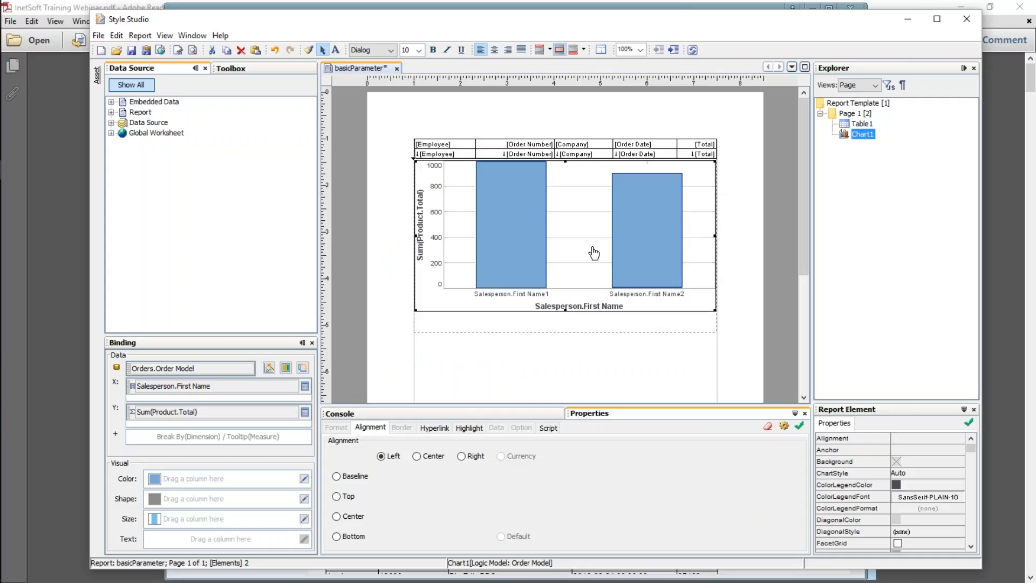
pyautogui.press('Delete')
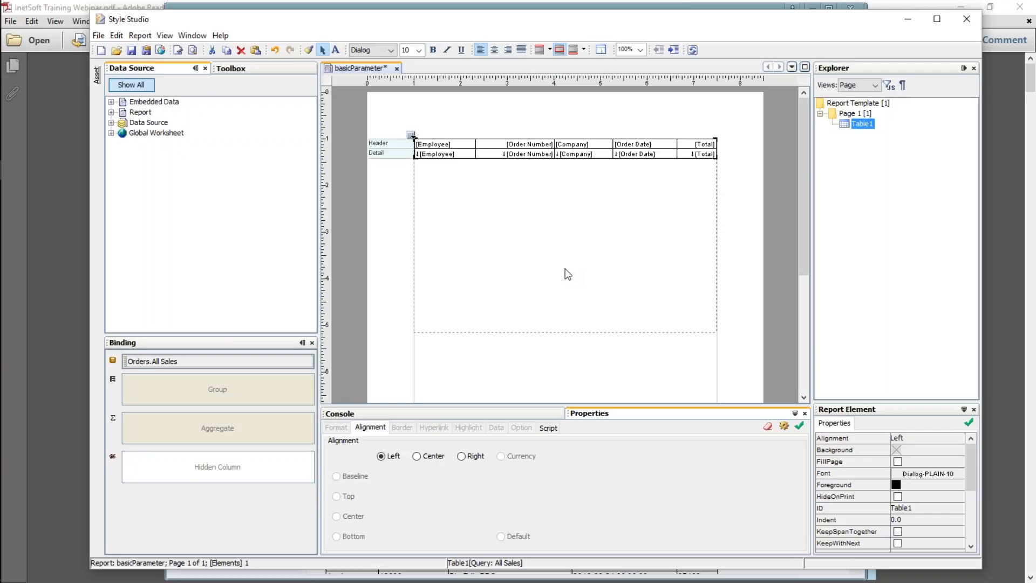
# Enable Use Selection List for the comps parameter in the table's Company condition and save the report
pyautogui.click(508, 155)
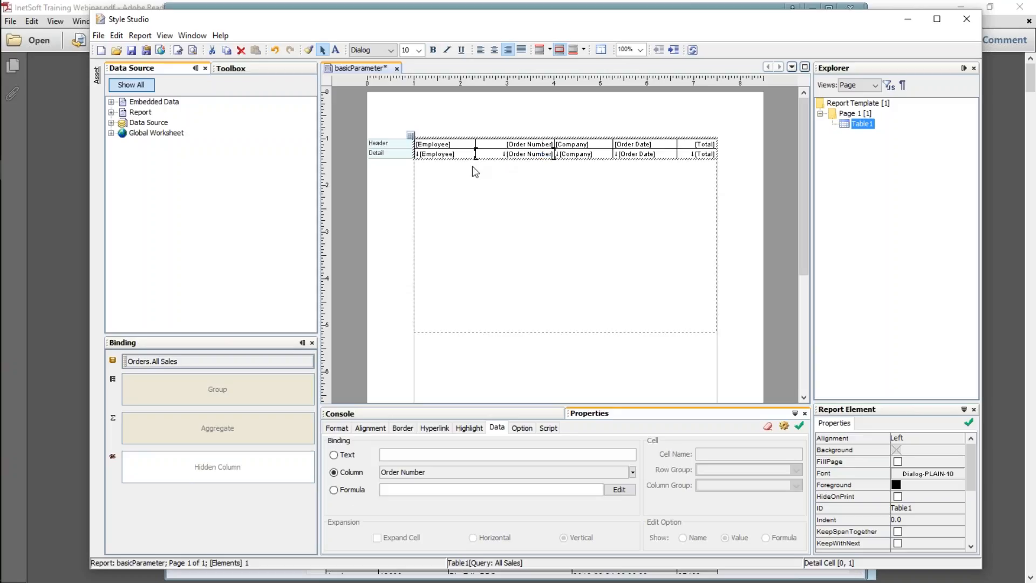
pyautogui.rightClick(504, 155)
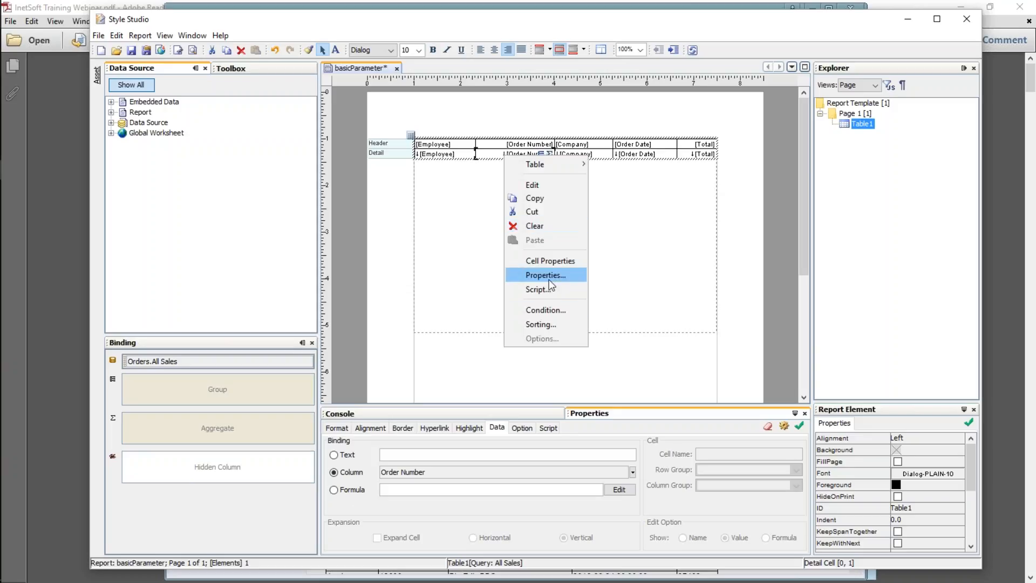
pyautogui.click(545, 310)
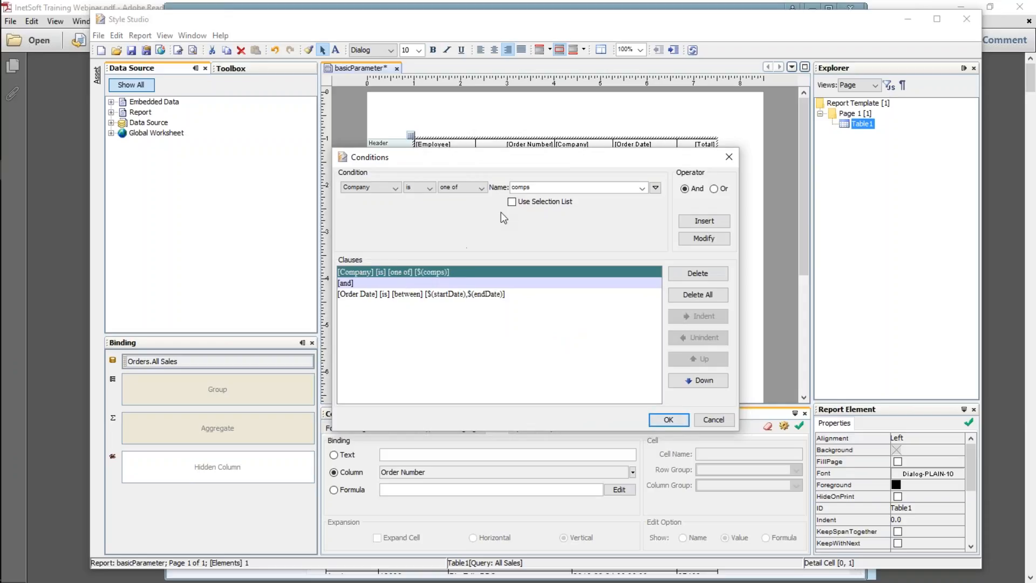
pyautogui.click(512, 202)
pyautogui.click(717, 238)
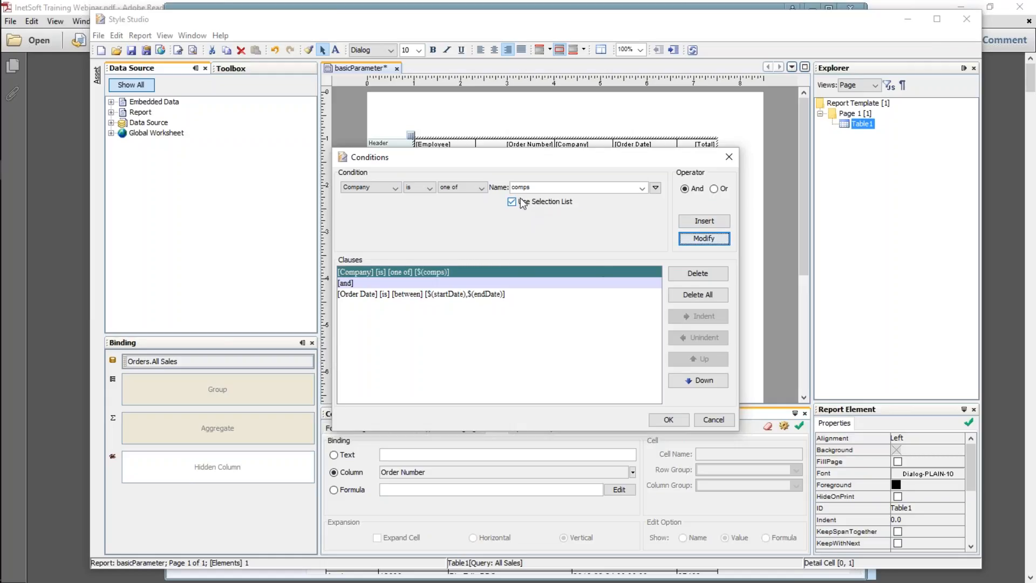
pyautogui.click(675, 418)
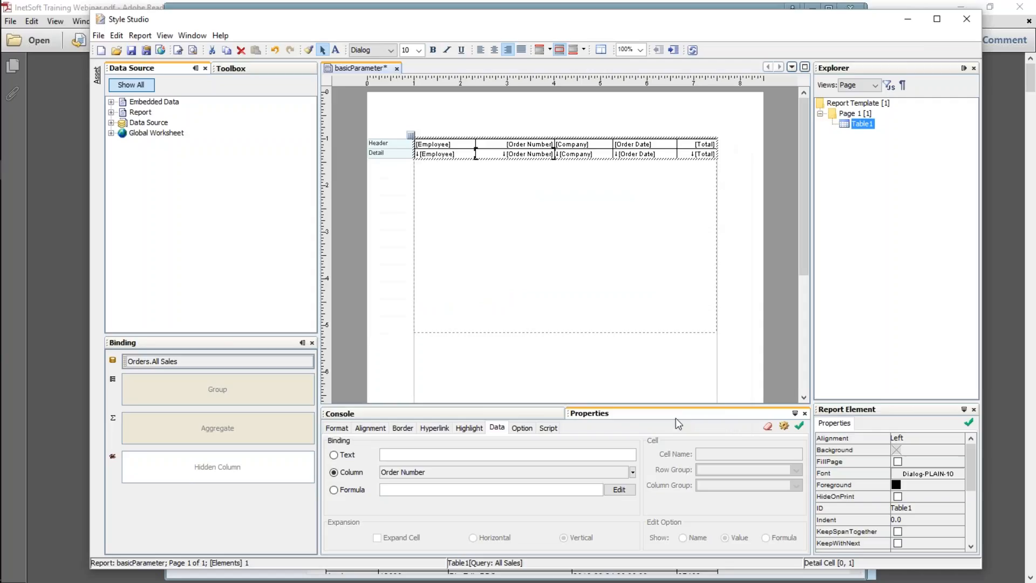
pyautogui.click(132, 50)
# Preview the report, try selecting High Society Investments and Infinity Software for comps, and cancel the parameter prompt
pyautogui.click(193, 49)
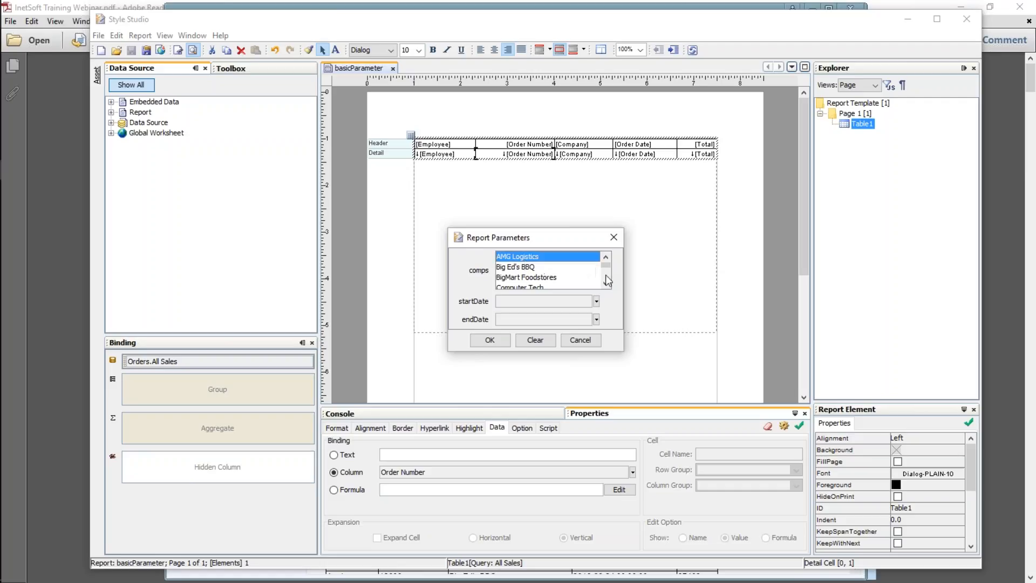
pyautogui.scroll(-5, 545, 273)
pyautogui.click(541, 269)
pyautogui.keyDown('ctrl'); pyautogui.click(543, 278); pyautogui.keyUp('ctrl')
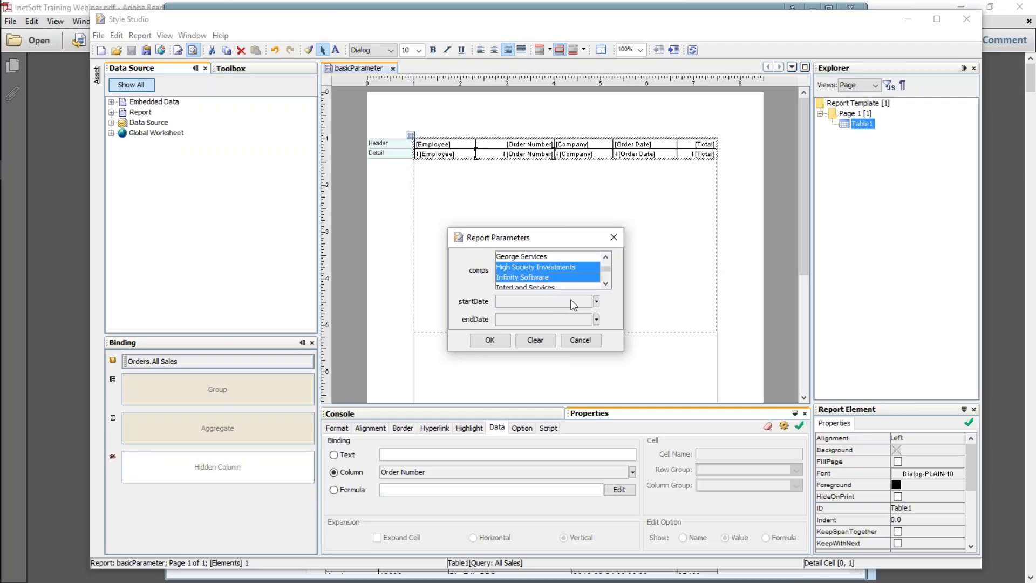
pyautogui.click(526, 341)
pyautogui.click(571, 340)
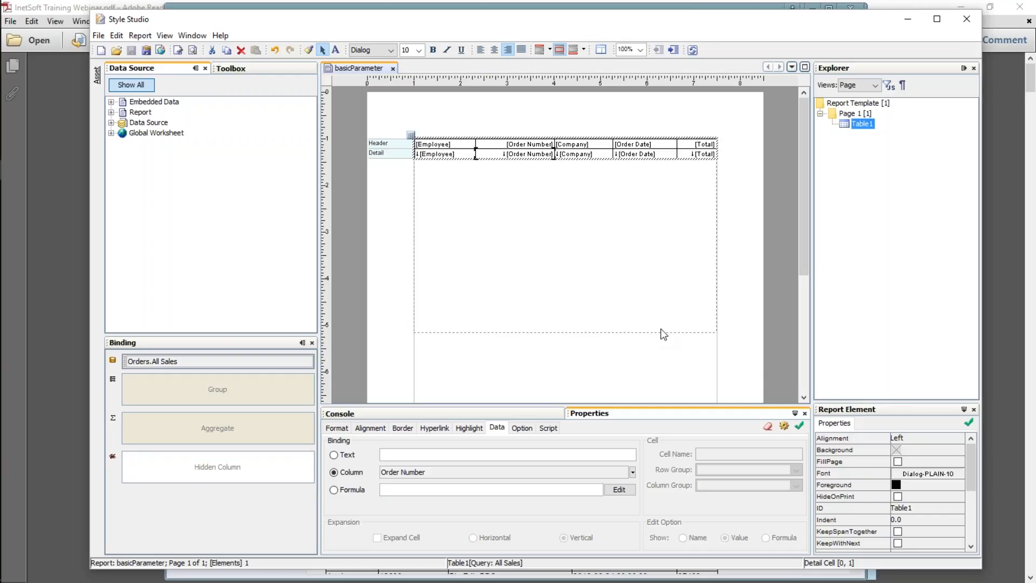
# Create a new blank report
pyautogui.moveTo(525, 154)
pyautogui.click(101, 50)
pyautogui.doubleClick(563, 180)
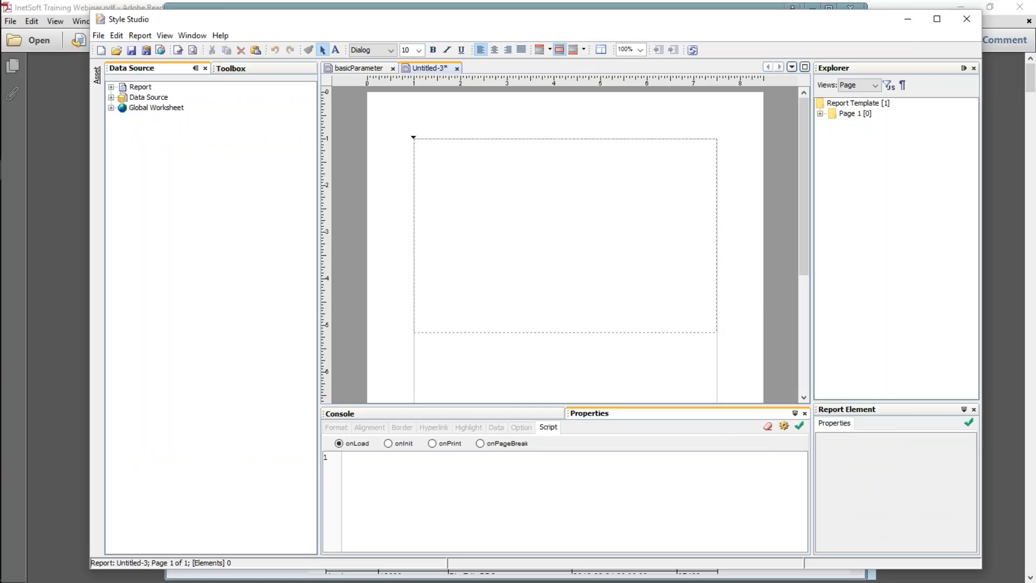
# Open the All Sales query from the Orders data source's Sample Queries for editing
pyautogui.click(98, 77)
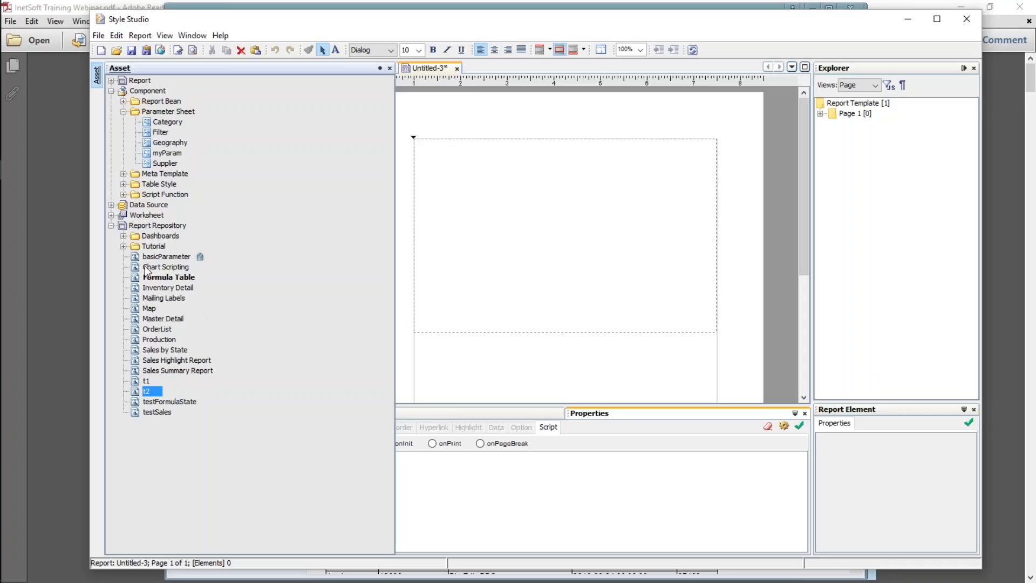
pyautogui.click(112, 205)
pyautogui.click(124, 226)
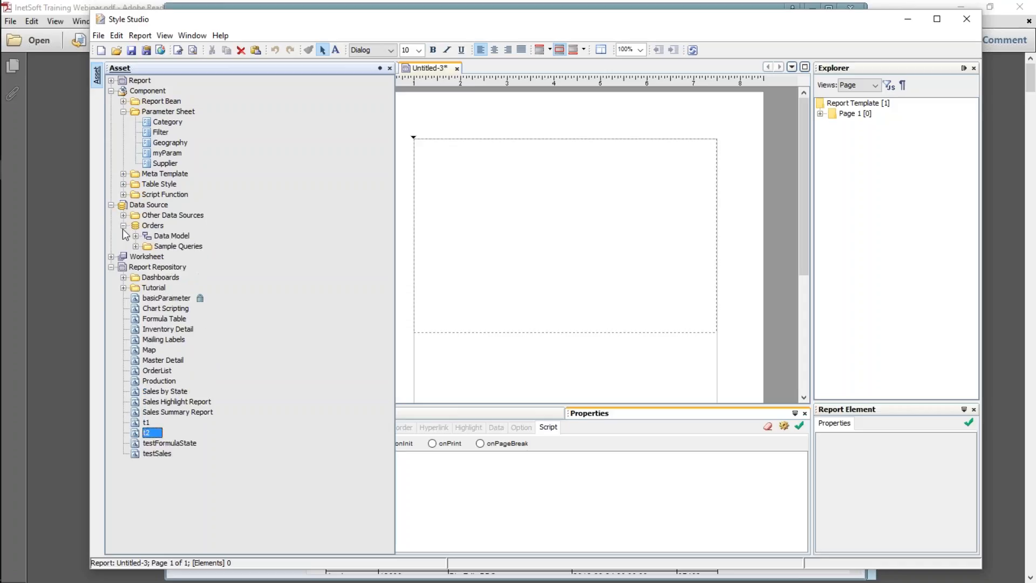
pyautogui.click(136, 246)
pyautogui.click(183, 258)
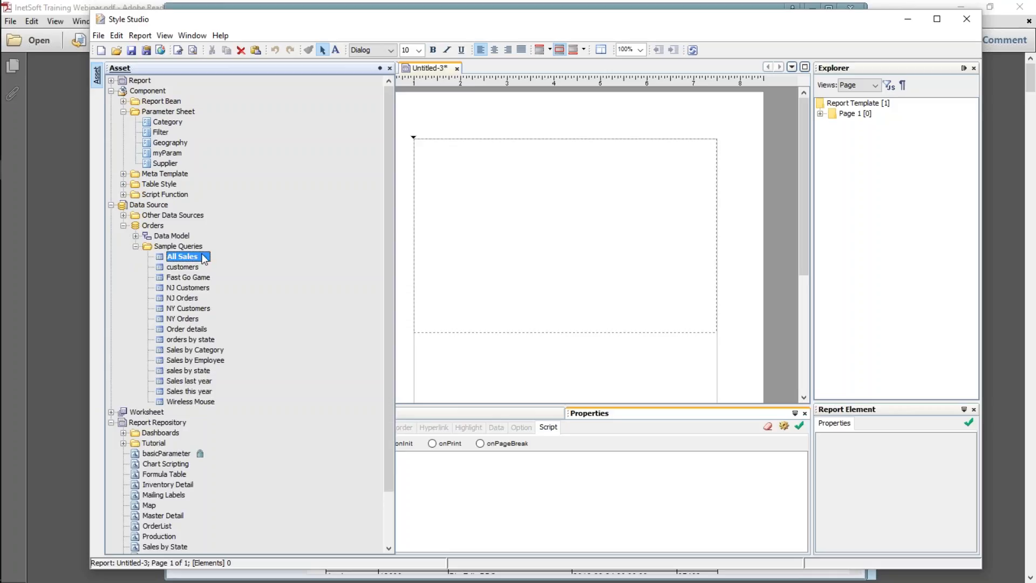
pyautogui.doubleClick(159, 258)
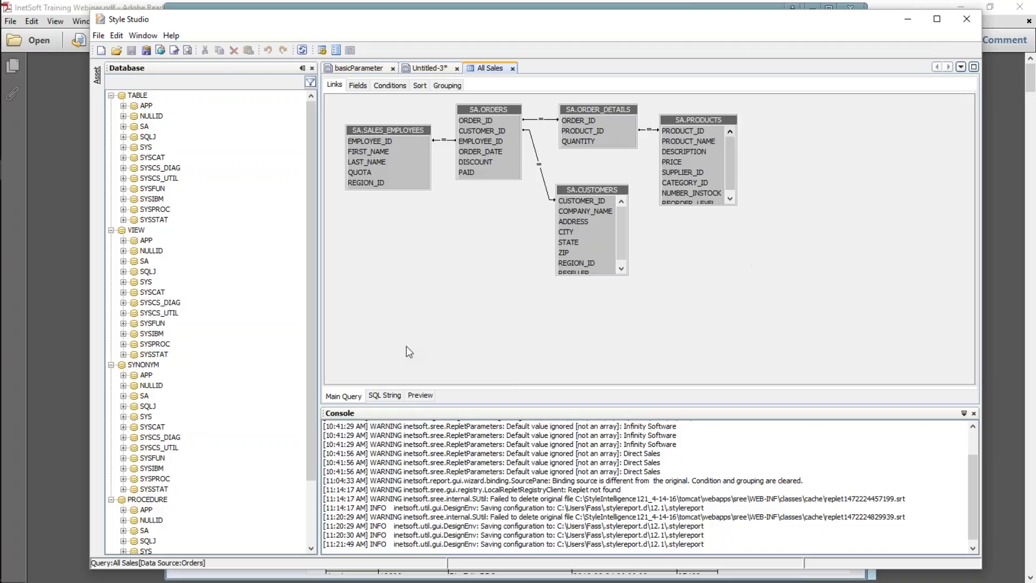
# Examine the SQL statement of the All Sales query, then return to its main query design
pyautogui.click(384, 396)
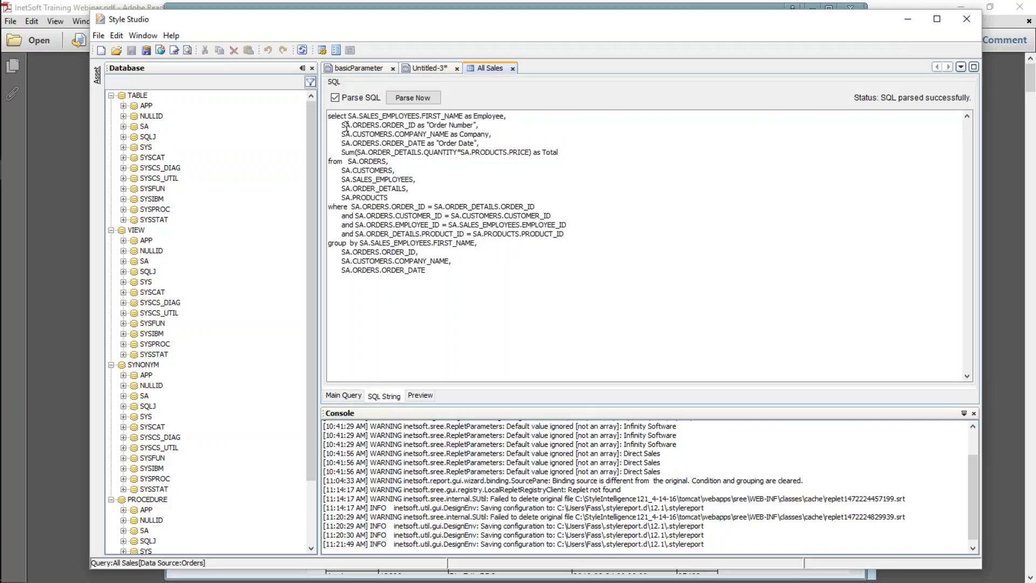
pyautogui.moveTo(328, 117); pyautogui.dragTo(513, 273)
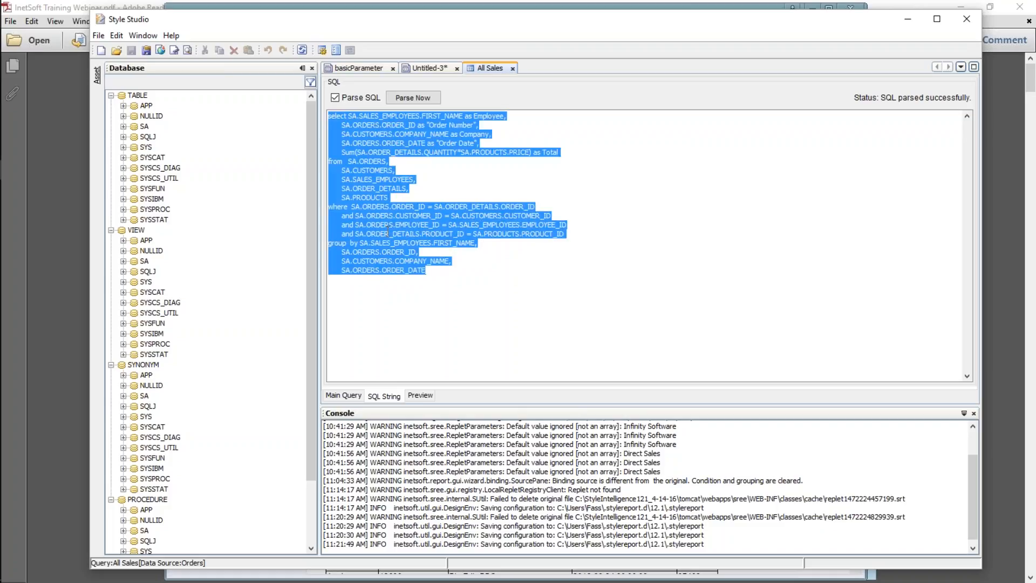
pyautogui.click(415, 233)
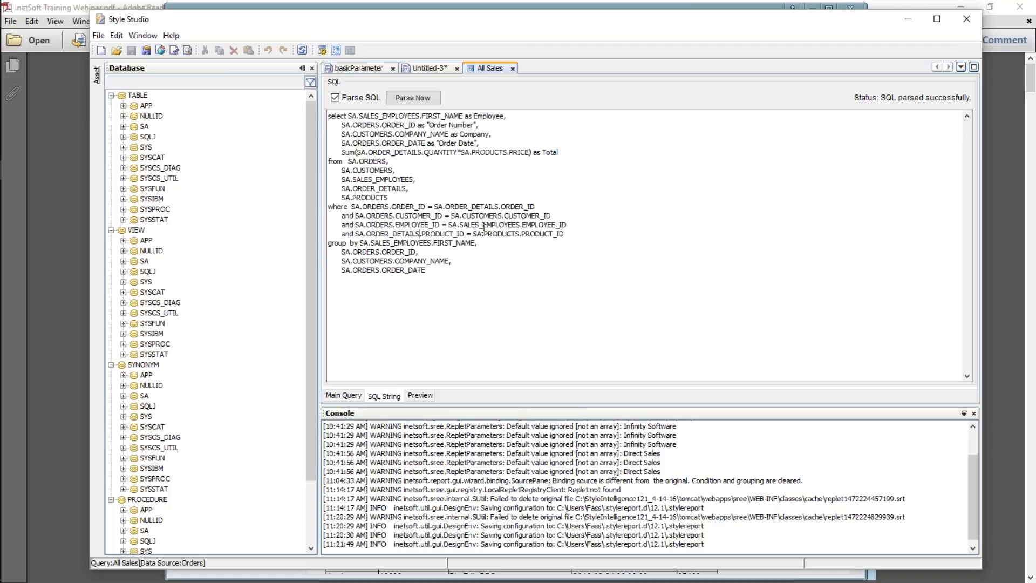
pyautogui.click(342, 396)
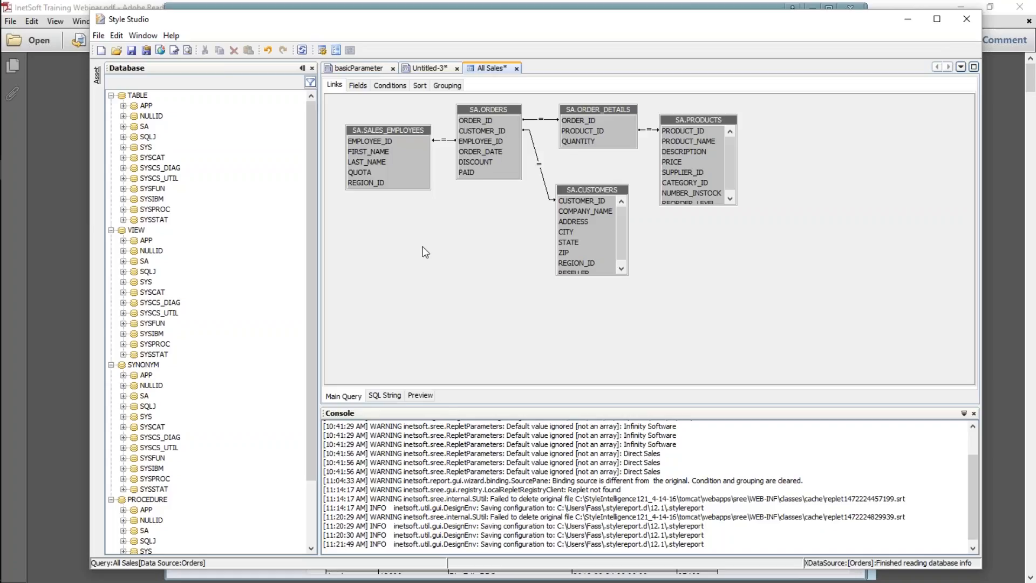
# Set up a where condition for the query on SA.ORDERS.ORDER_DATE using the between operator
pyautogui.click(396, 88)
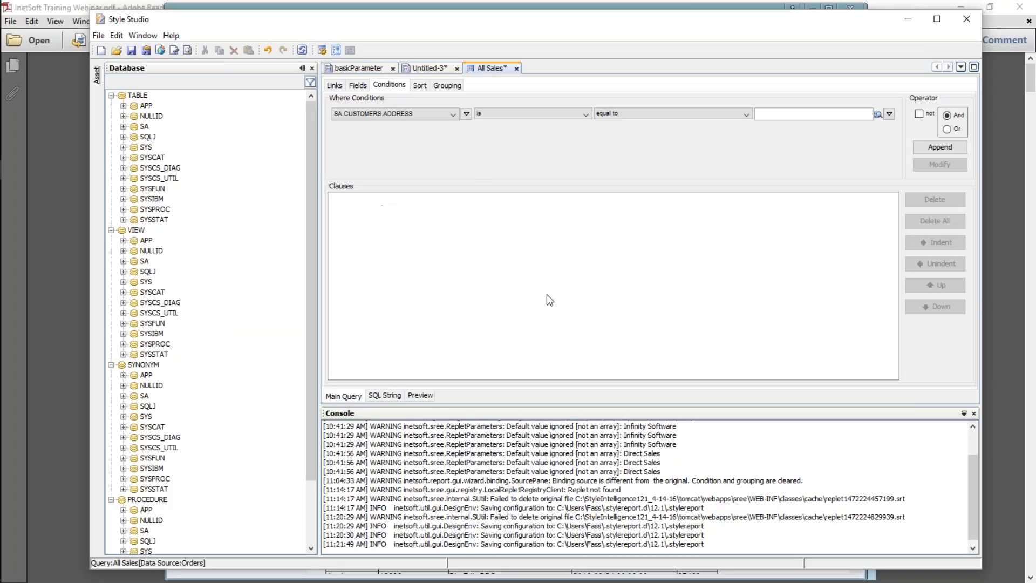
pyautogui.click(452, 115)
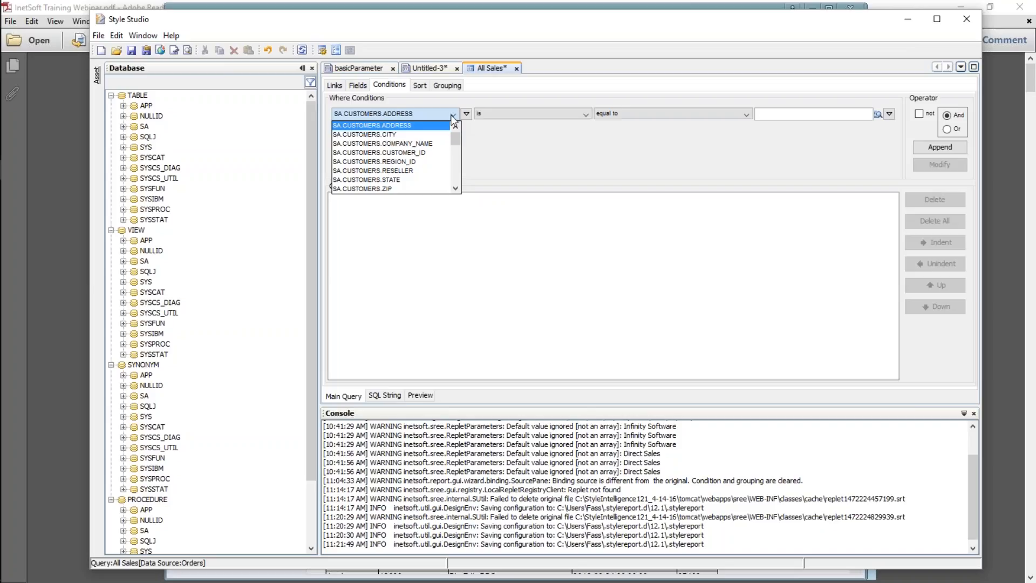
pyautogui.click(456, 182)
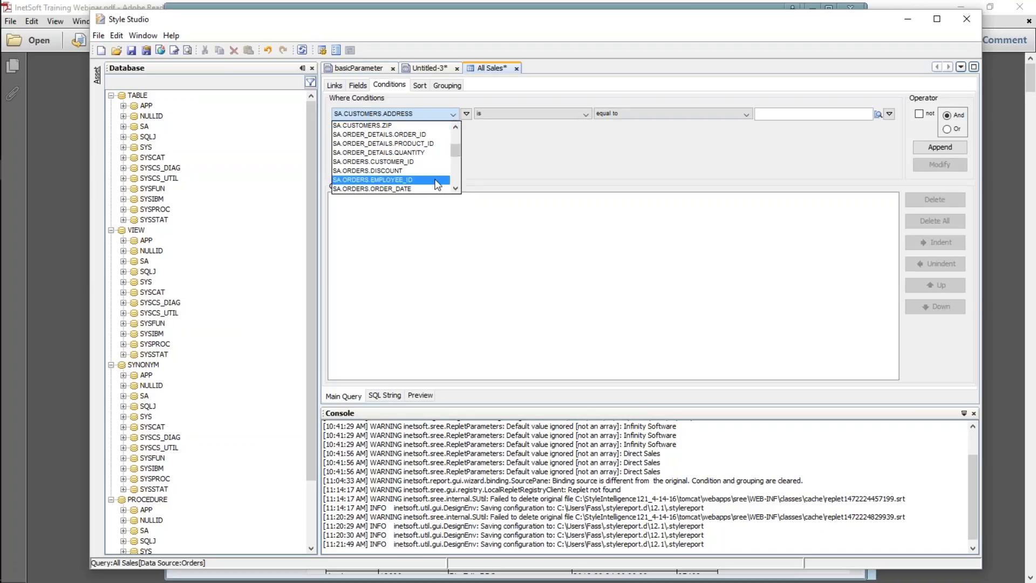
pyautogui.click(420, 187)
pyautogui.click(659, 112)
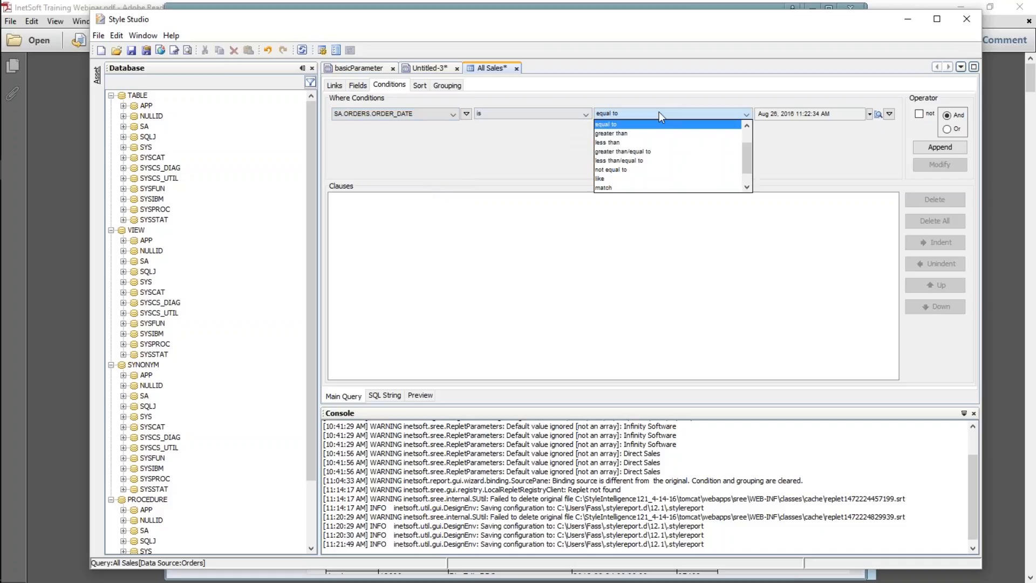
pyautogui.scroll(1, 748, 160)
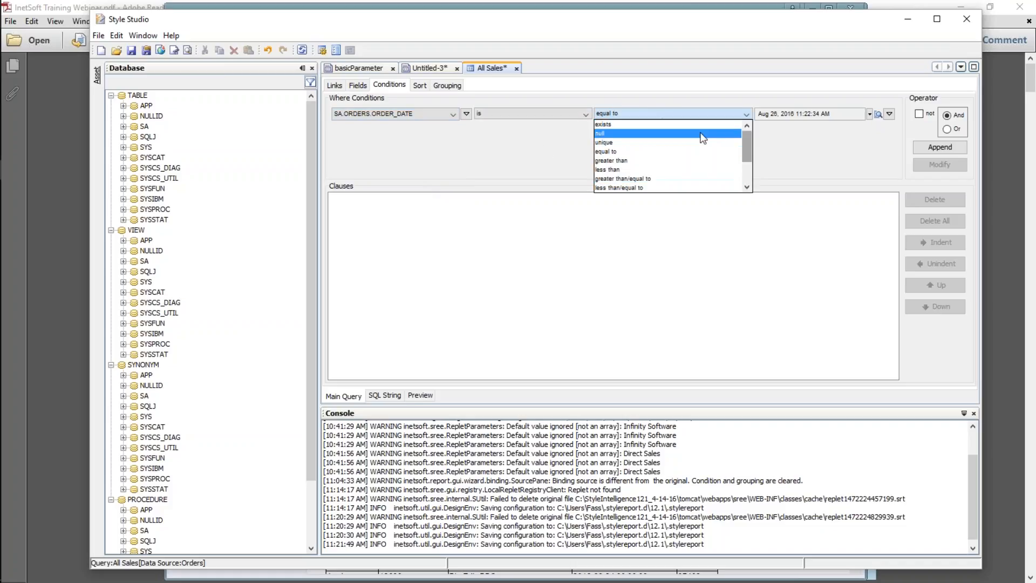
pyautogui.scroll(-2, 748, 175)
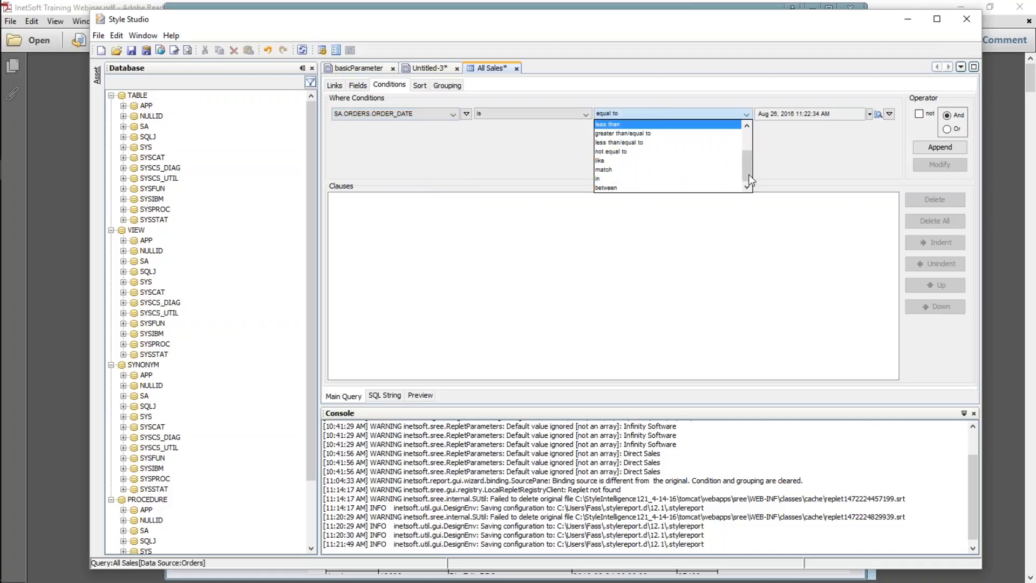
pyautogui.click(669, 186)
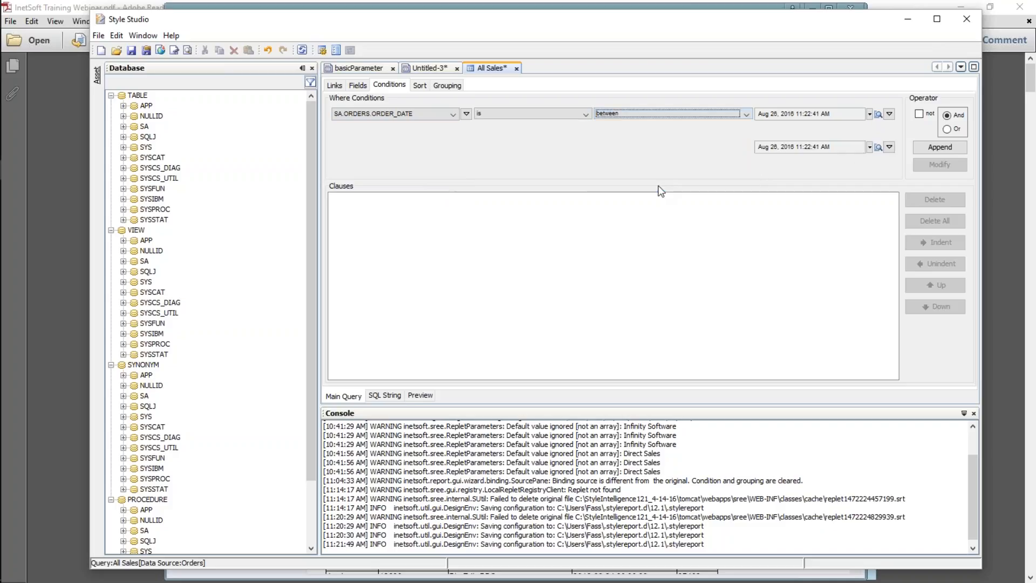
# Use the variables startDate and endDate as the order date limits, append the condition and save the query
pyautogui.click(890, 115)
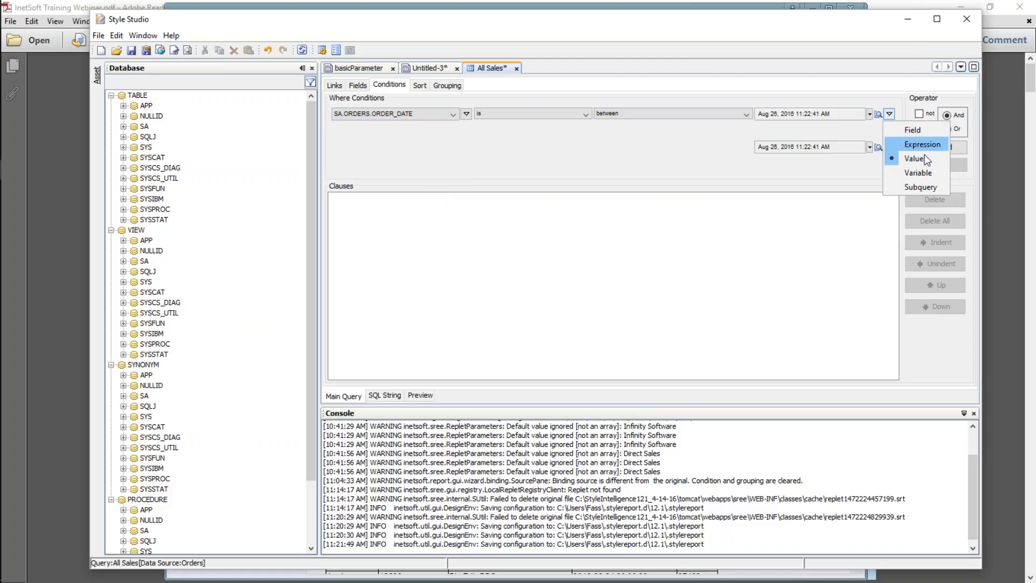
pyautogui.click(920, 174)
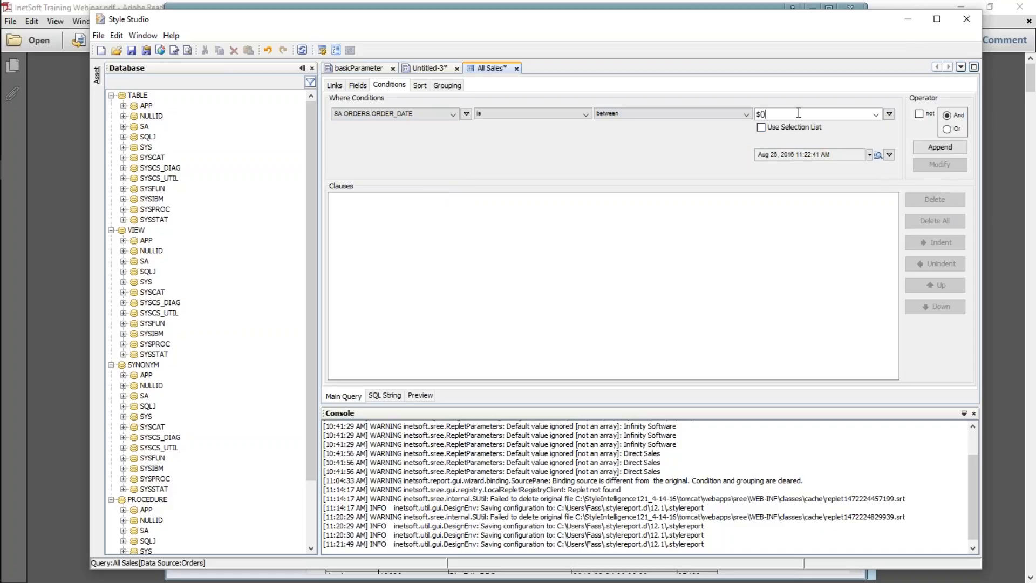
pyautogui.write('startDate')
pyautogui.click(889, 155)
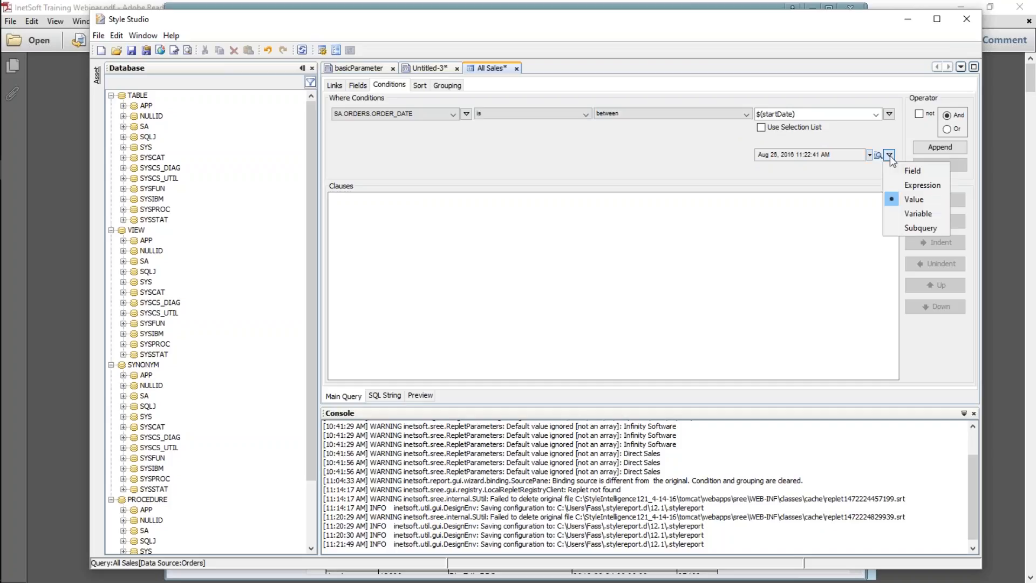
pyautogui.click(910, 214)
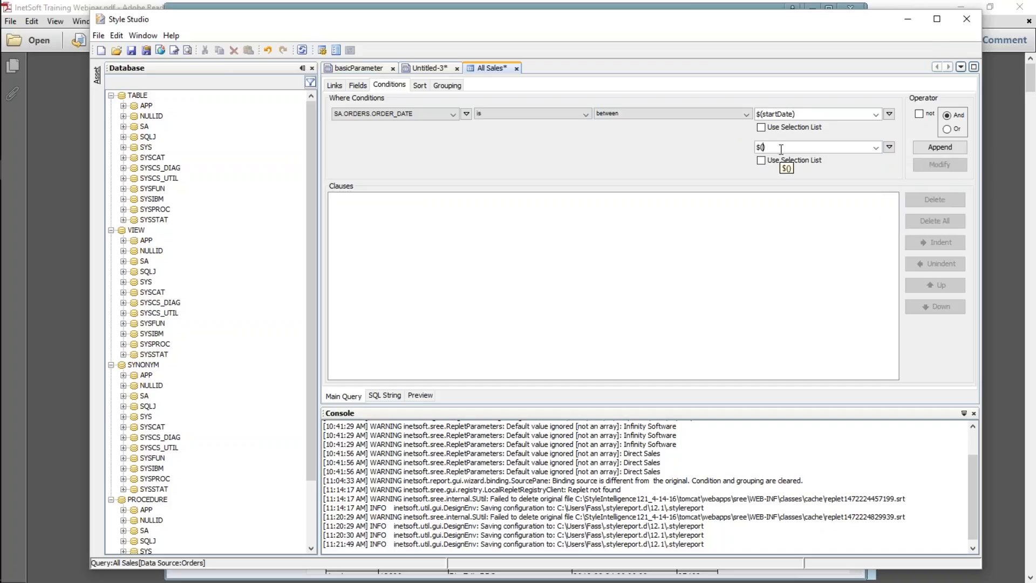
pyautogui.write('endDate')
pyautogui.click(940, 147)
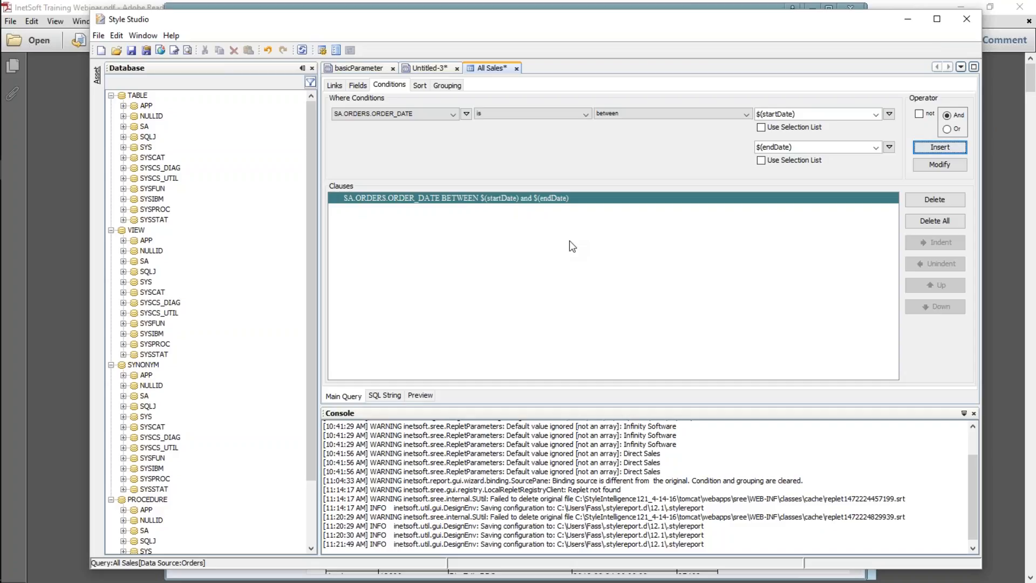
pyautogui.click(132, 50)
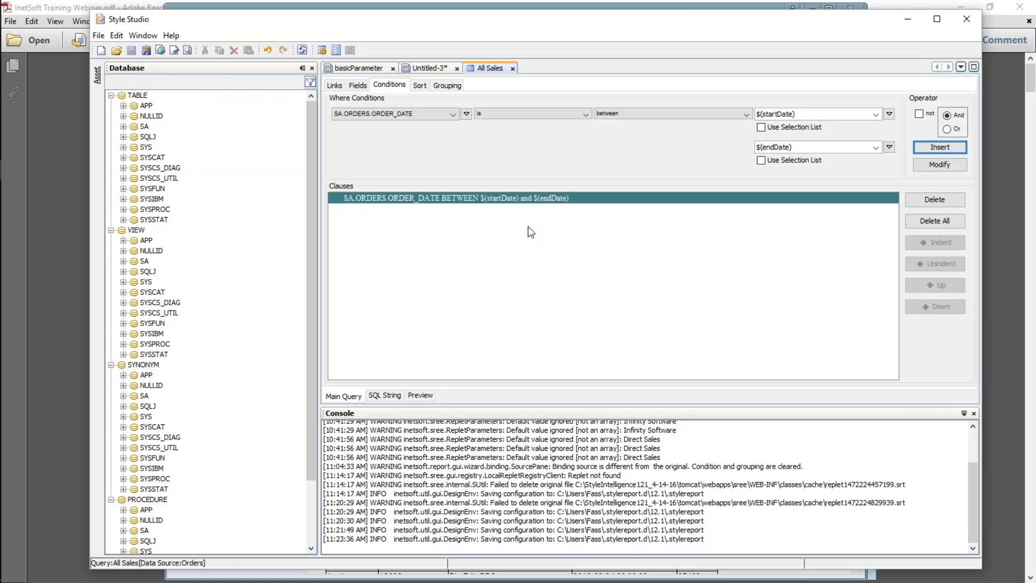
# Insert a table at the start of the Untitled-3 report and bind it to the Orders sample query All Sales
pyautogui.click(439, 68)
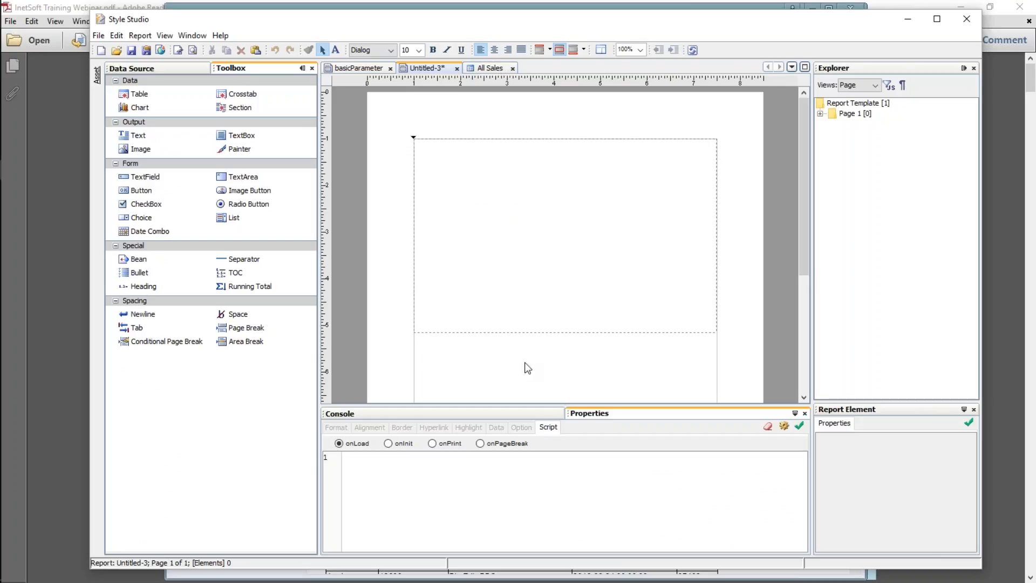
pyautogui.click(130, 98)
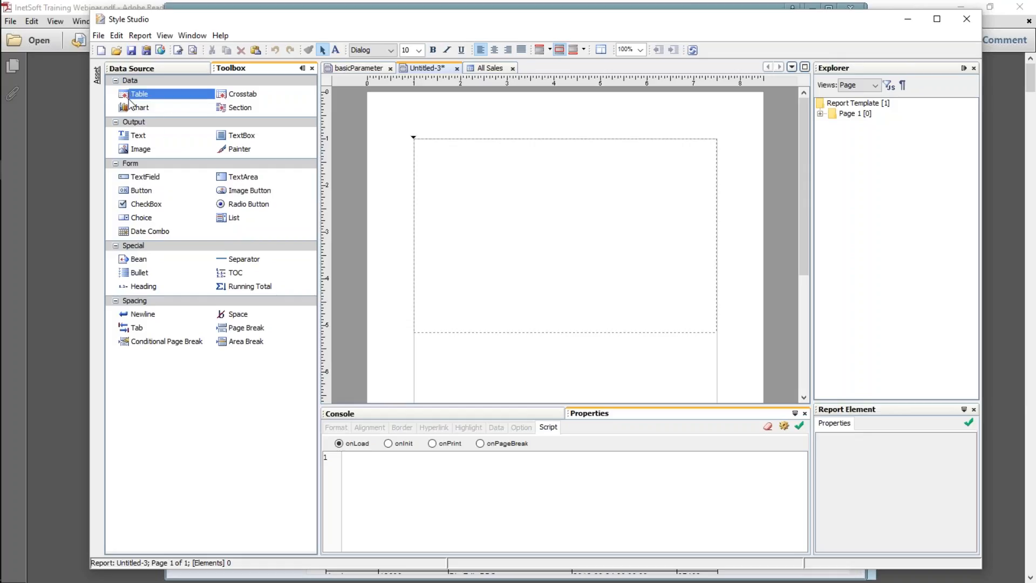
pyautogui.click(414, 138)
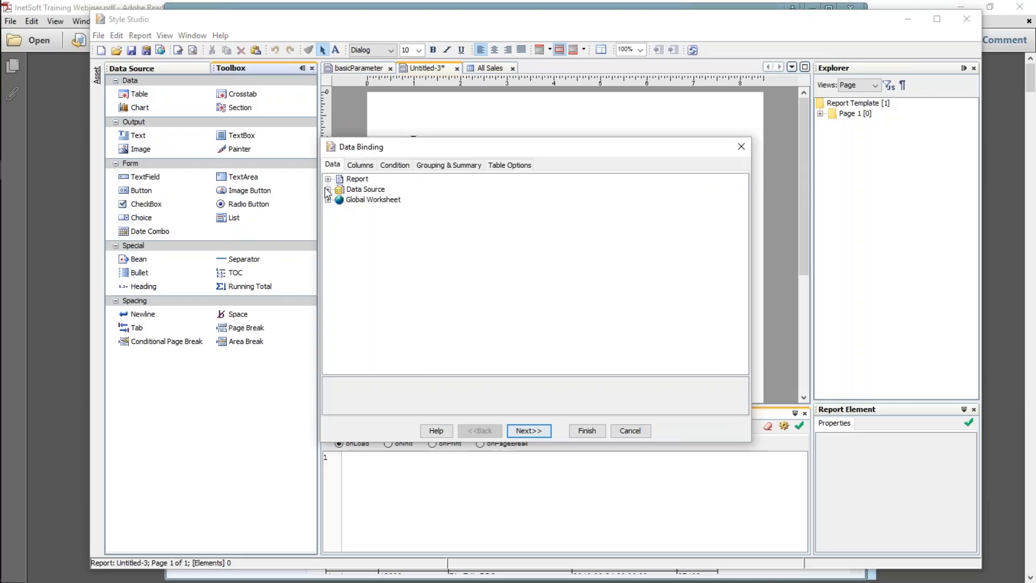
pyautogui.click(328, 189)
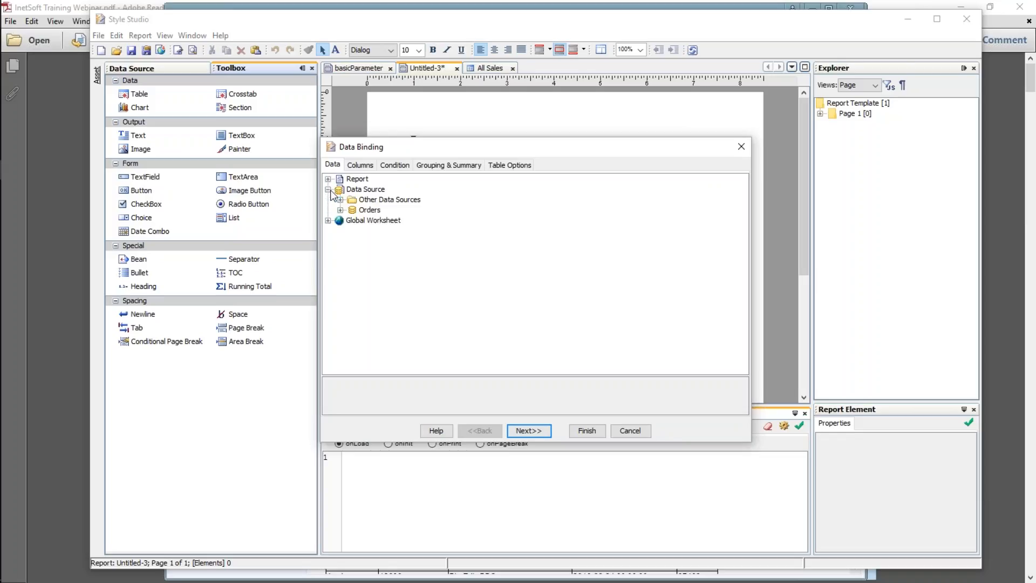
pyautogui.click(340, 210)
pyautogui.click(352, 220)
pyautogui.click(396, 225)
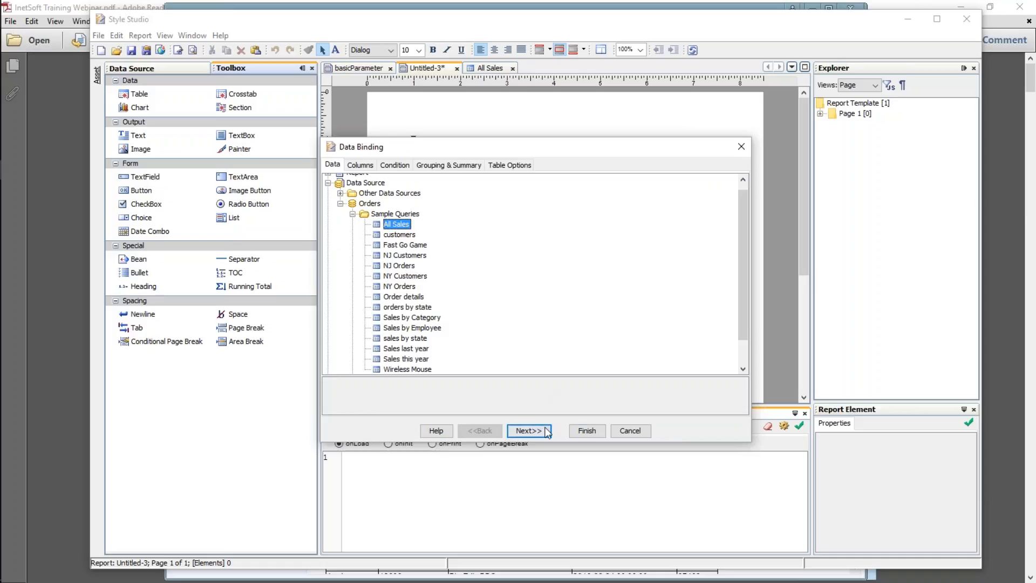
pyautogui.click(589, 431)
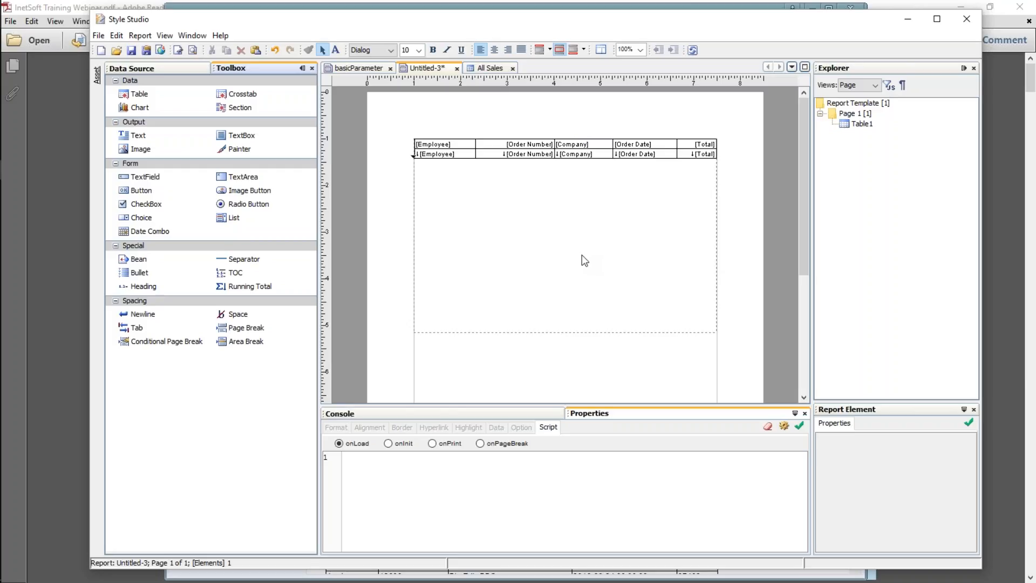
# Preview the report to check its parameter prompt, then cancel the prompt
pyautogui.click(193, 51)
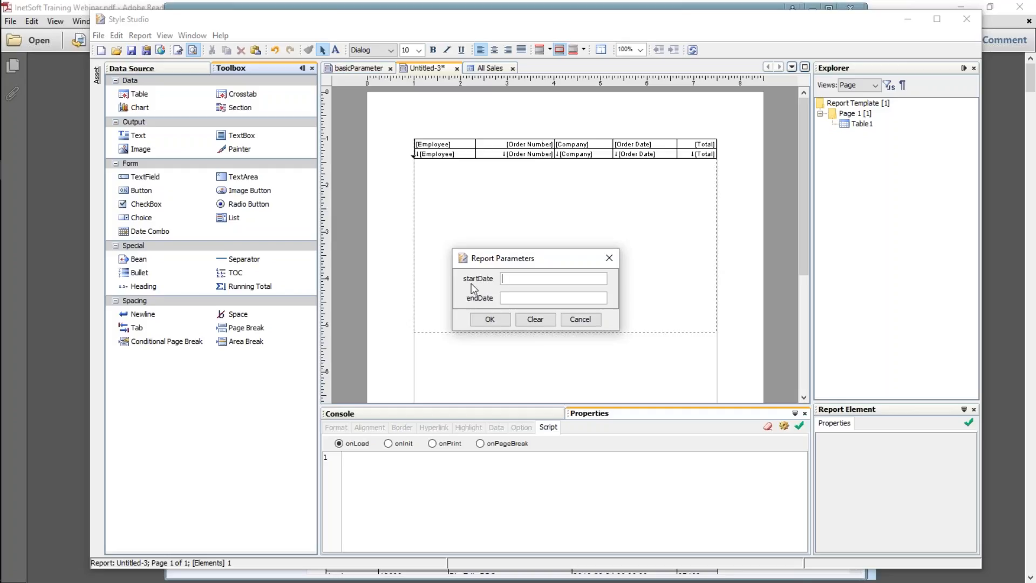
pyautogui.click(590, 320)
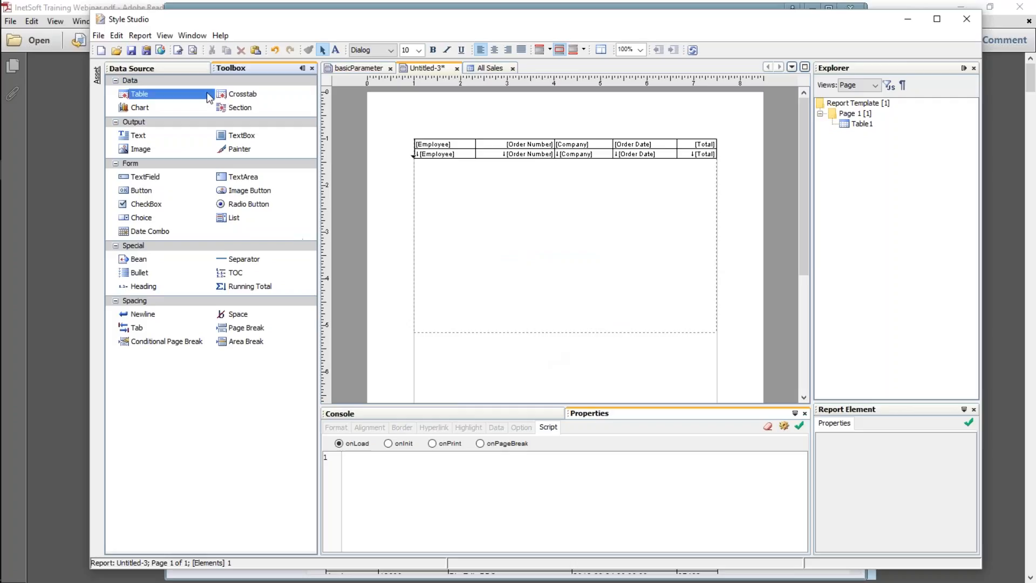
# Open the report's parameter definitions and set the data type of startDate to Date
pyautogui.click(140, 36)
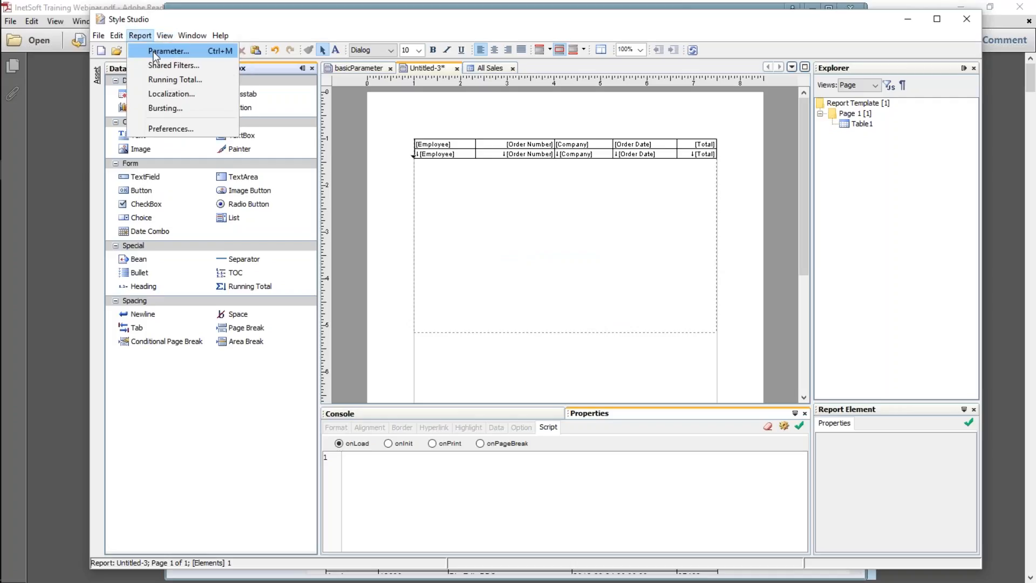
pyautogui.click(155, 54)
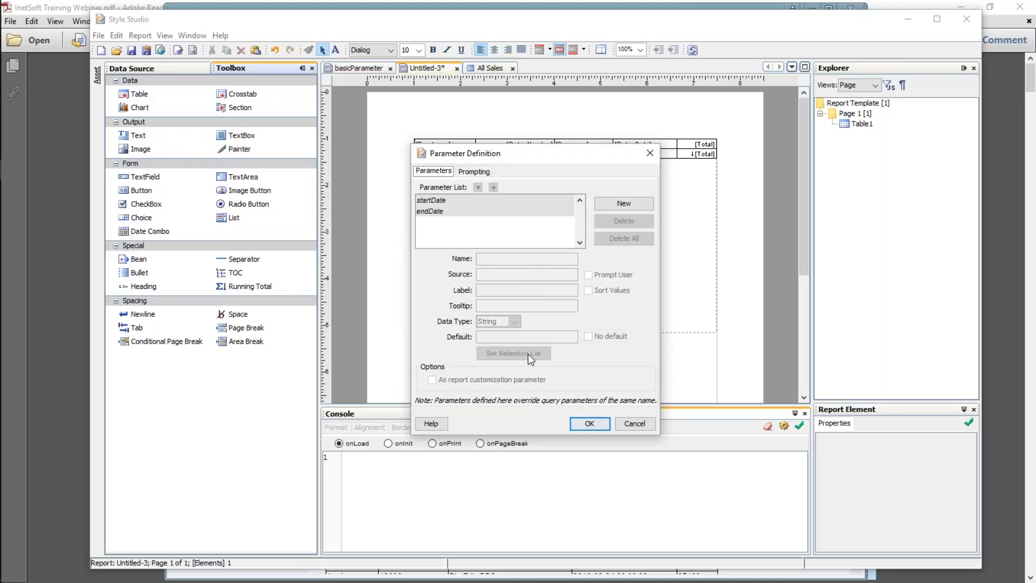
pyautogui.click(447, 201)
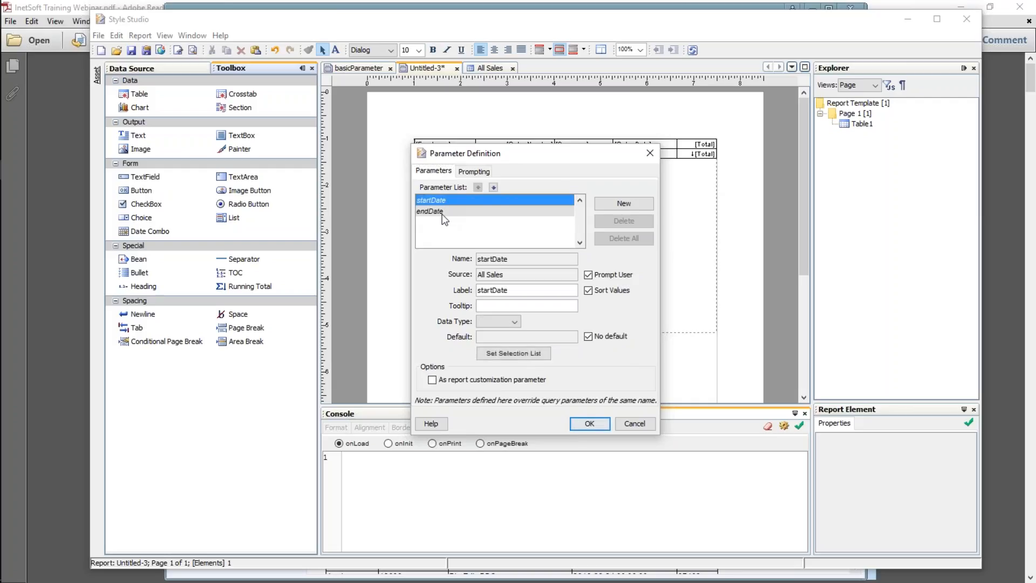
pyautogui.click(440, 210)
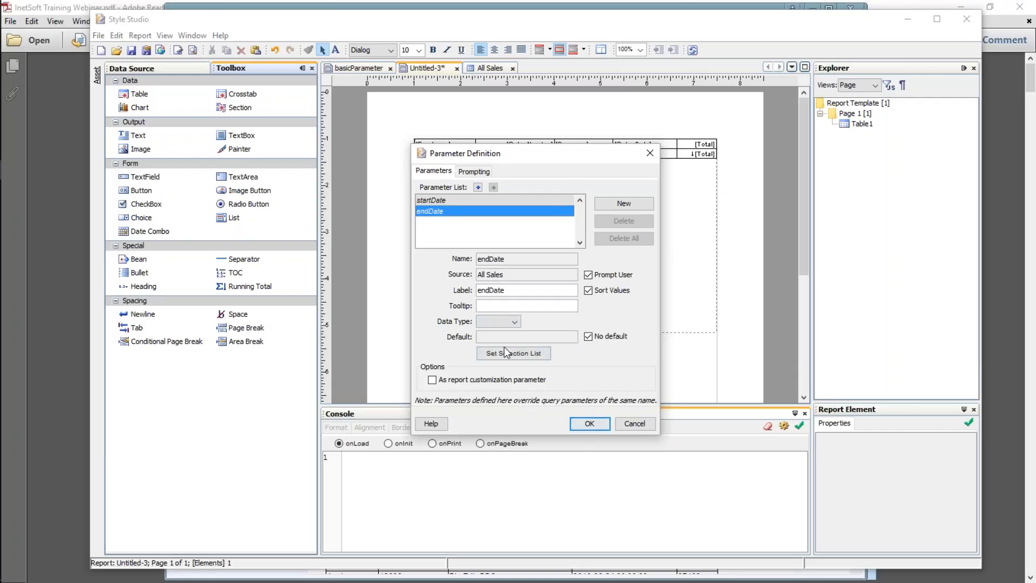
pyautogui.click(445, 200)
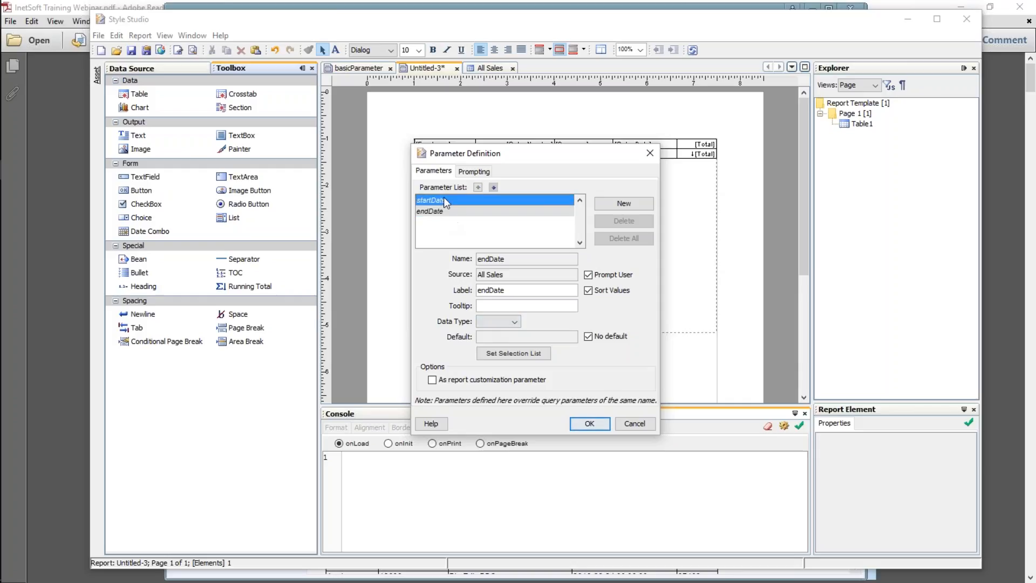
pyautogui.click(514, 322)
pyautogui.moveTo(517, 357); pyautogui.dragTo(517, 372)
pyautogui.scroll(-1, 502, 388)
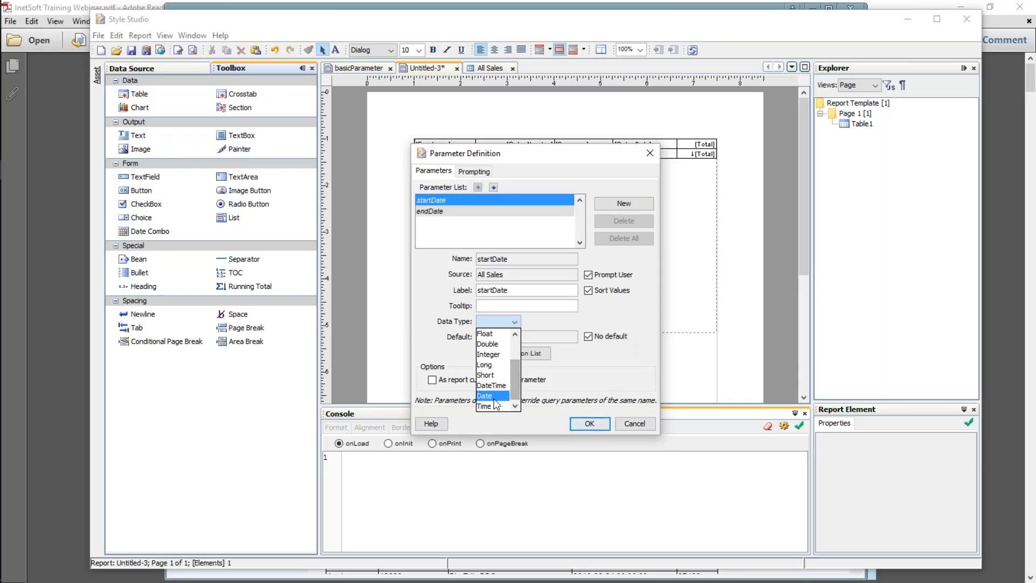
pyautogui.click(496, 404)
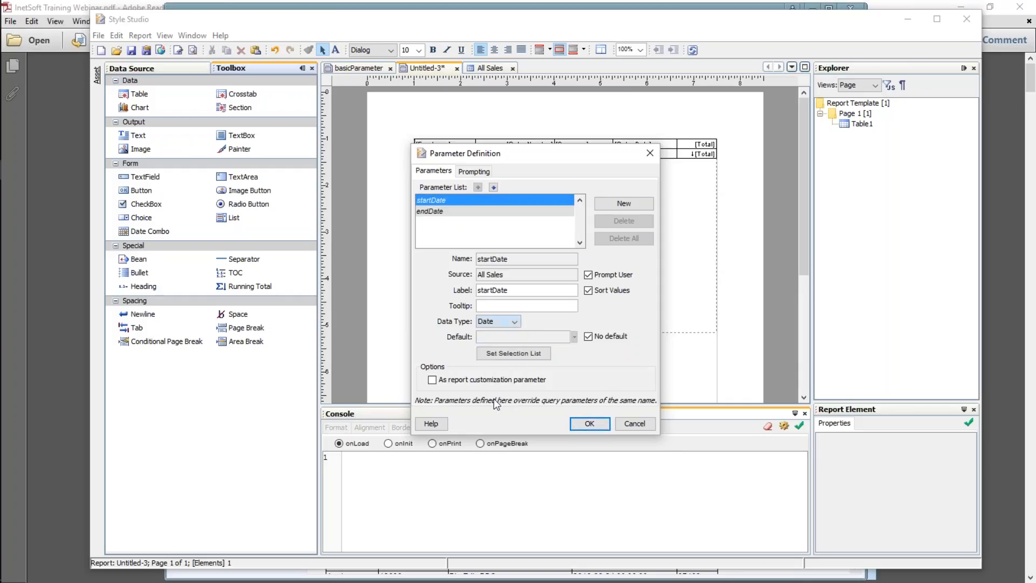
# Set the data type of endDate to Date and accept the parameter definitions
pyautogui.click(445, 216)
pyautogui.click(513, 322)
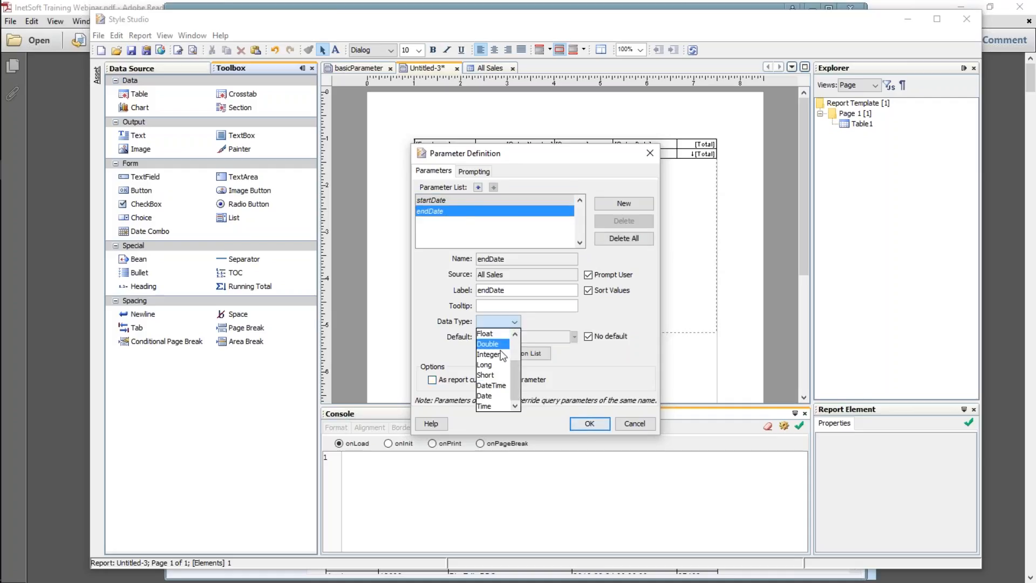
pyautogui.click(498, 395)
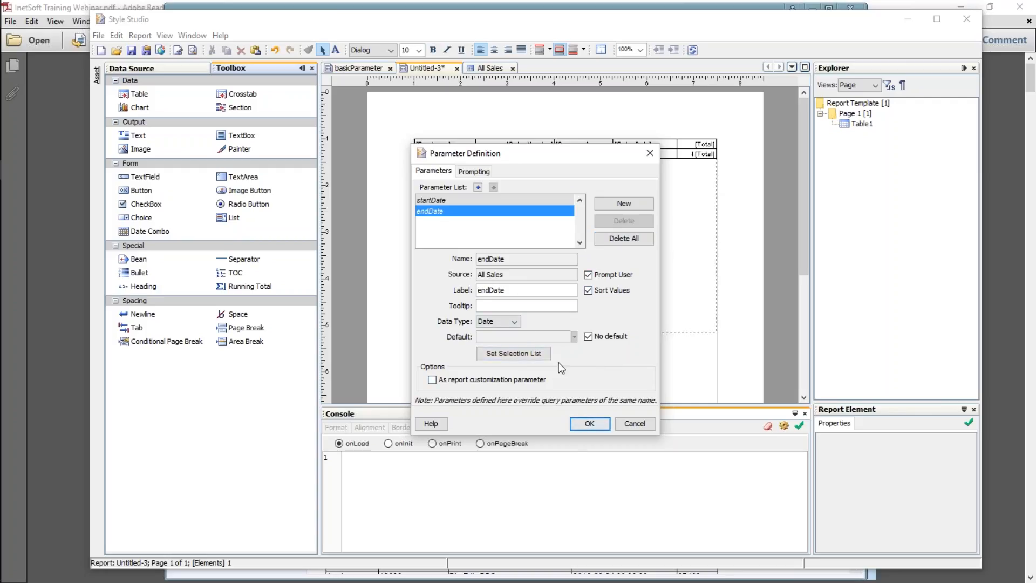
pyautogui.click(590, 424)
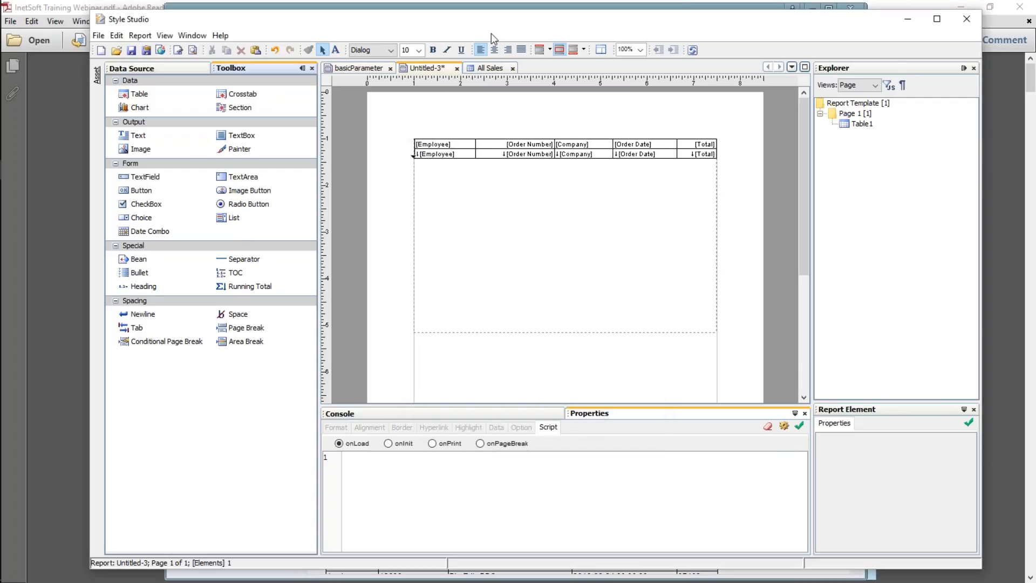
# Preview the report and choose 2016-01-01 as the startDate in the parameter prompt
pyautogui.click(193, 49)
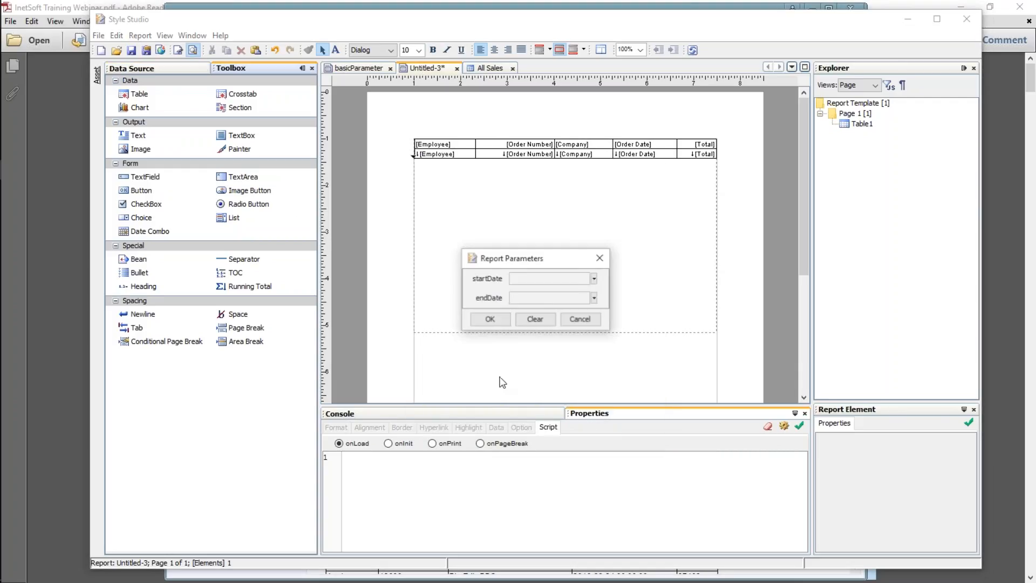
pyautogui.click(594, 278)
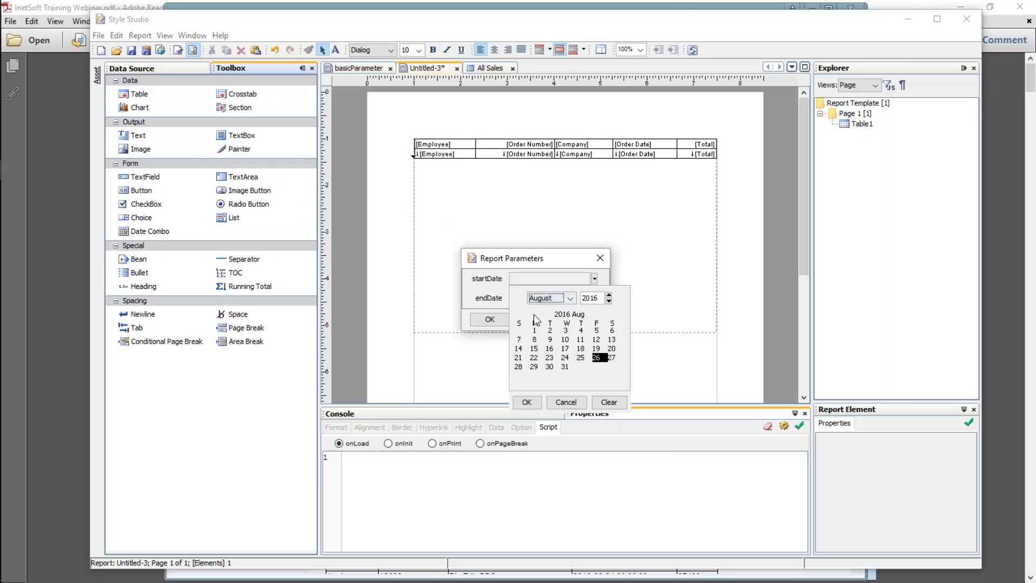
pyautogui.click(535, 252)
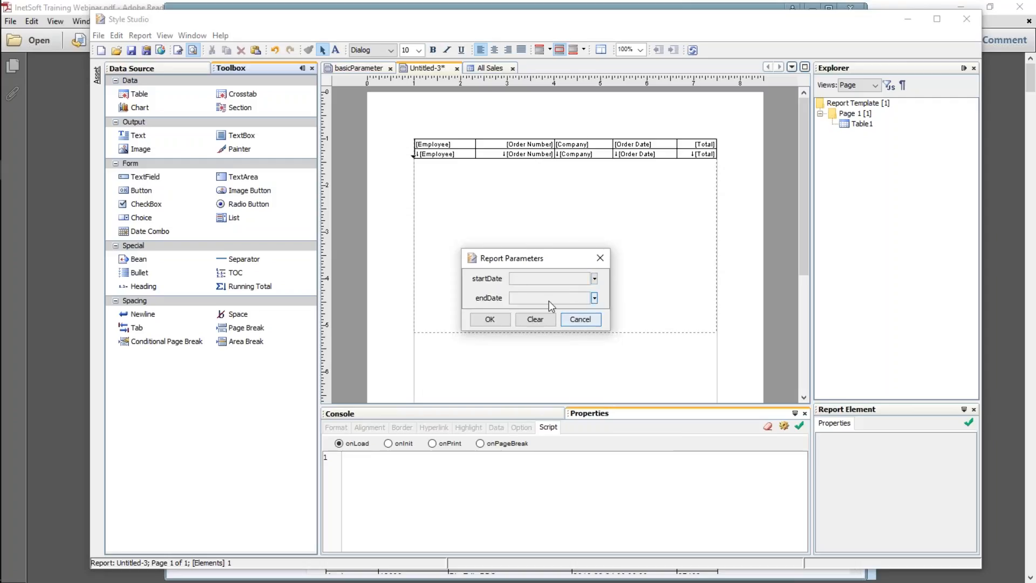
pyautogui.click(594, 277)
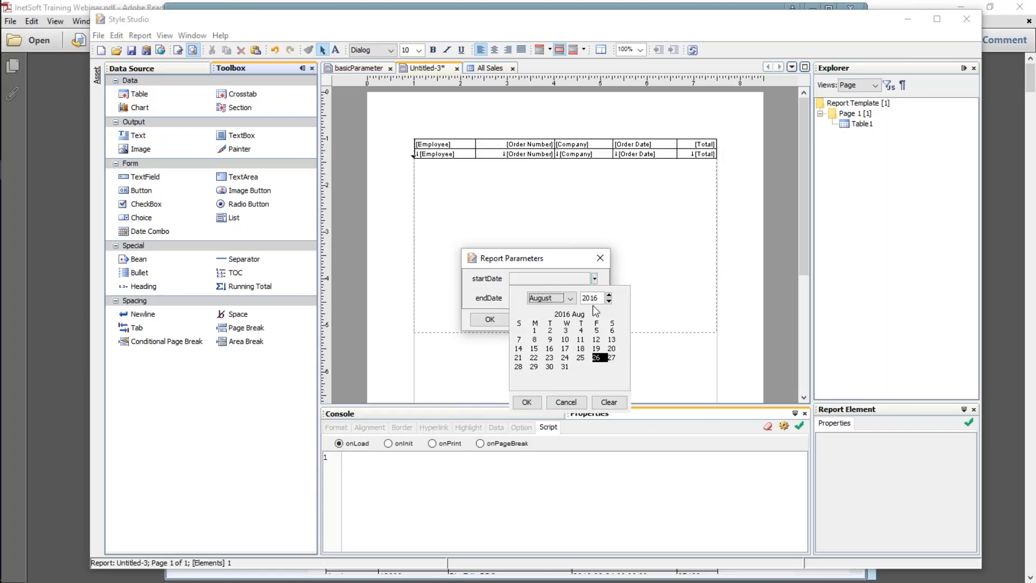
pyautogui.click(550, 298)
pyautogui.click(570, 311)
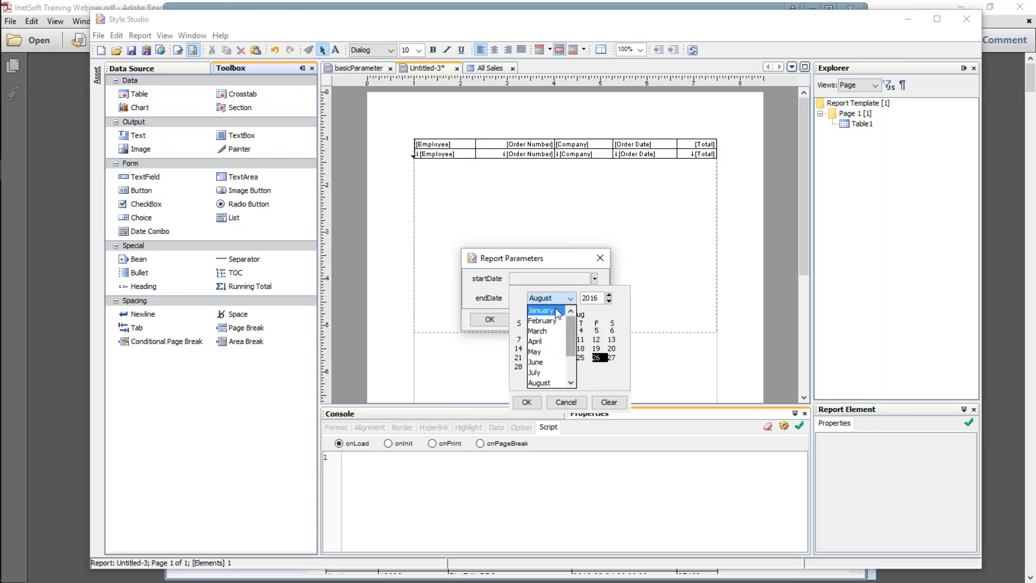
pyautogui.click(541, 311)
pyautogui.click(596, 329)
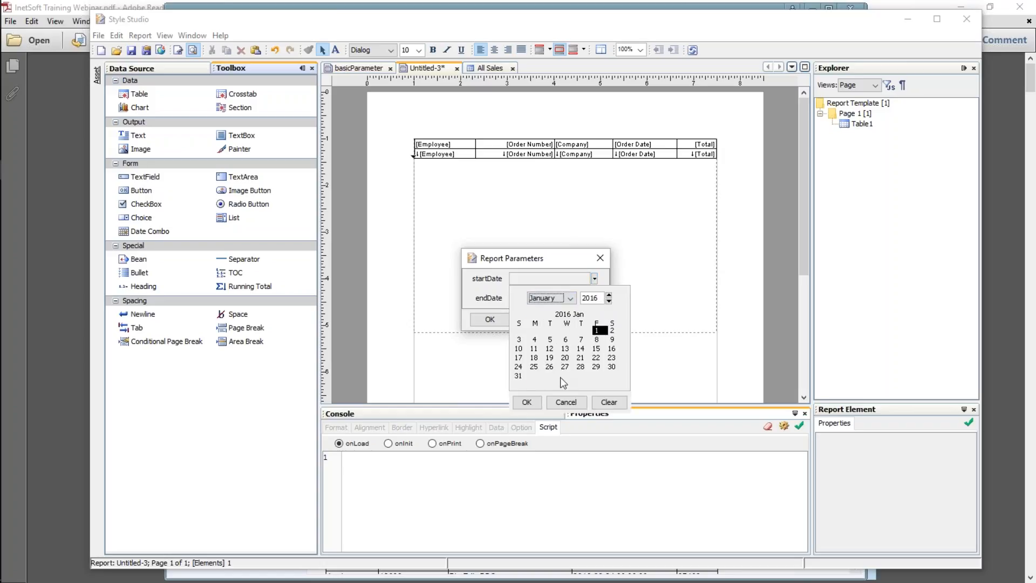
pyautogui.click(528, 402)
# Choose 2016-08-26 as the endDate and run the report preview
pyautogui.click(594, 298)
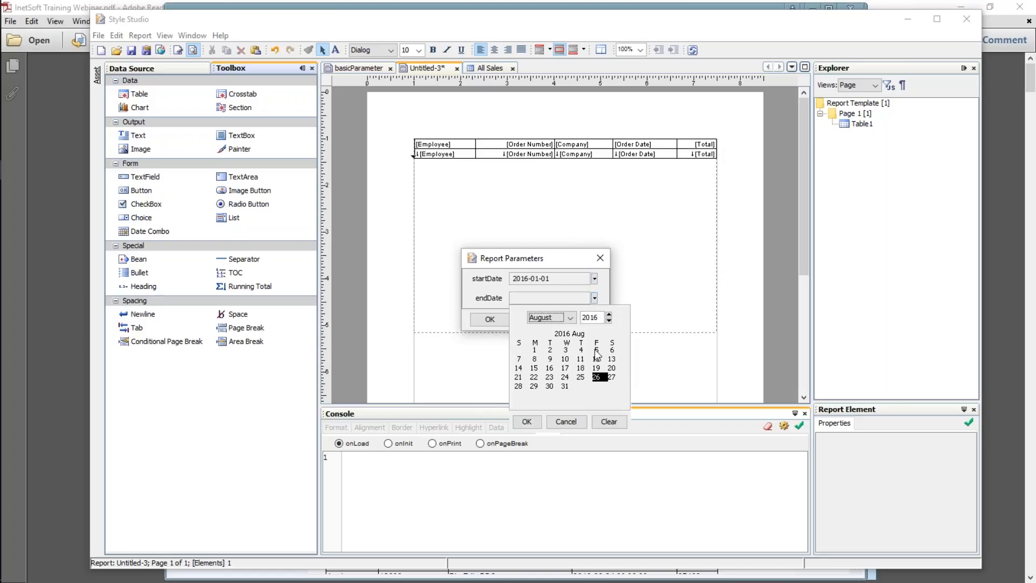
pyautogui.click(522, 421)
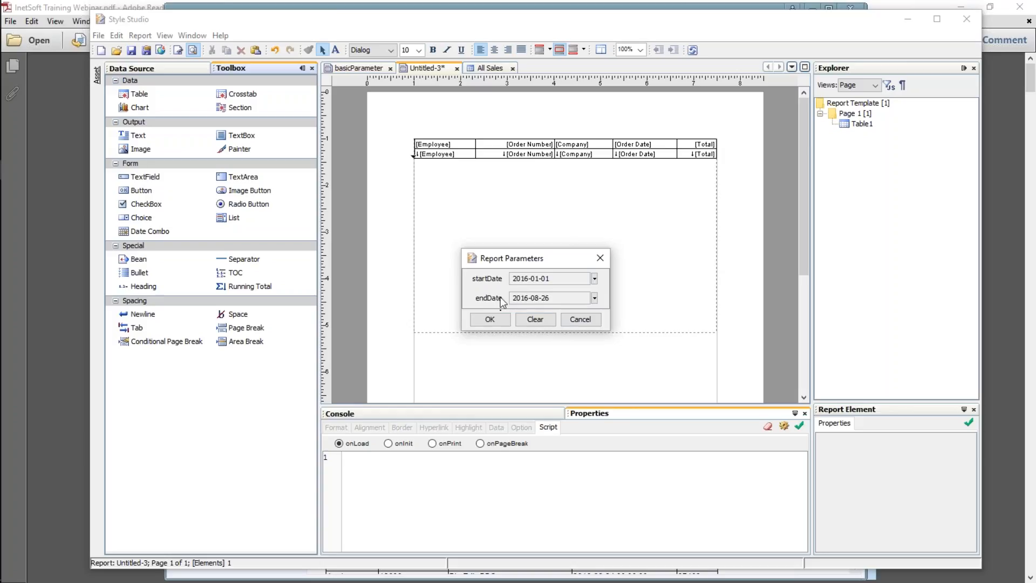
pyautogui.click(489, 319)
# Look through the order dates in the previewed report and close the preview
pyautogui.scroll(-1, 704, 259)
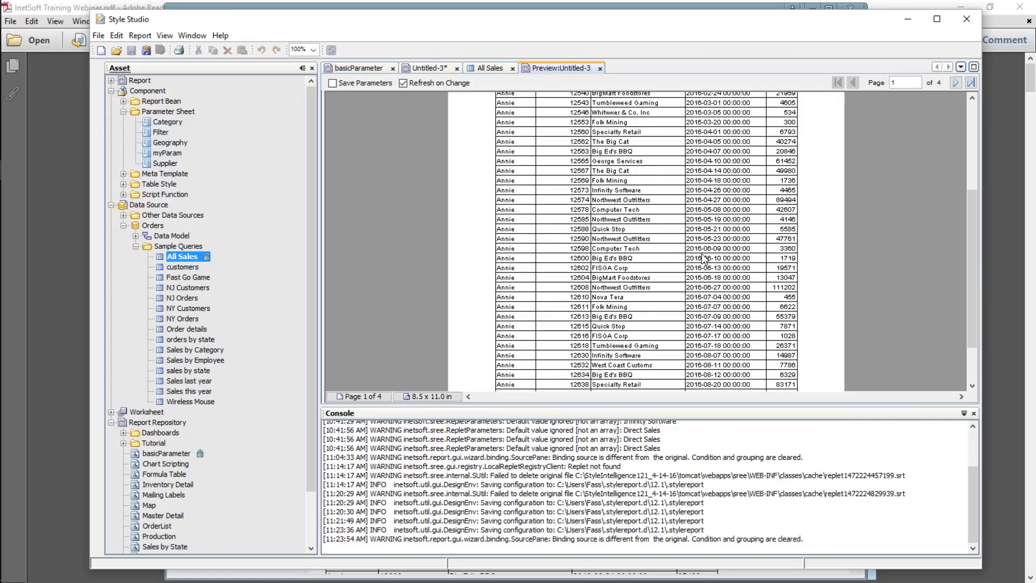
pyautogui.scroll(-1, 669, 221)
pyautogui.scroll(2, 675, 167)
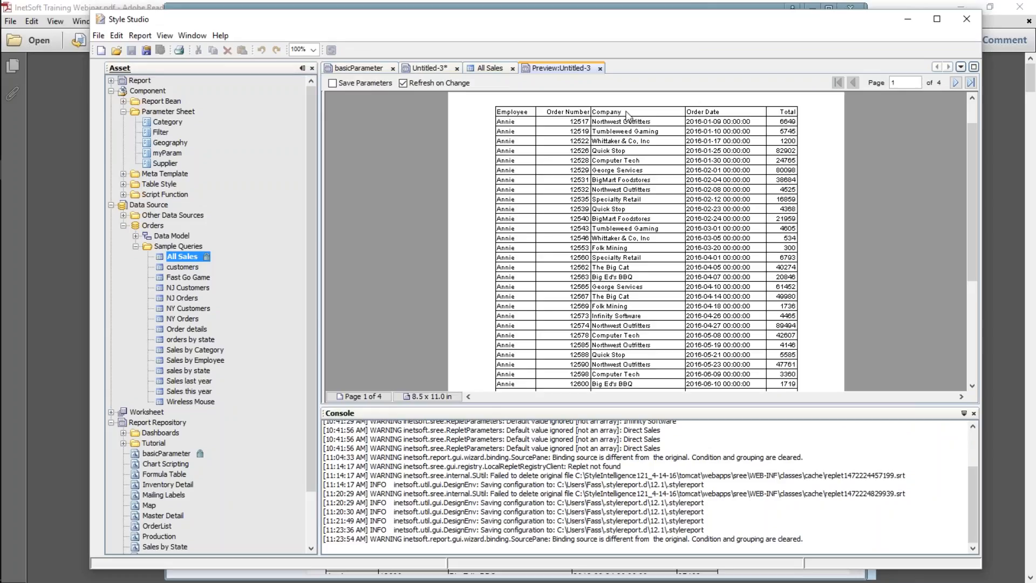
pyautogui.click(600, 69)
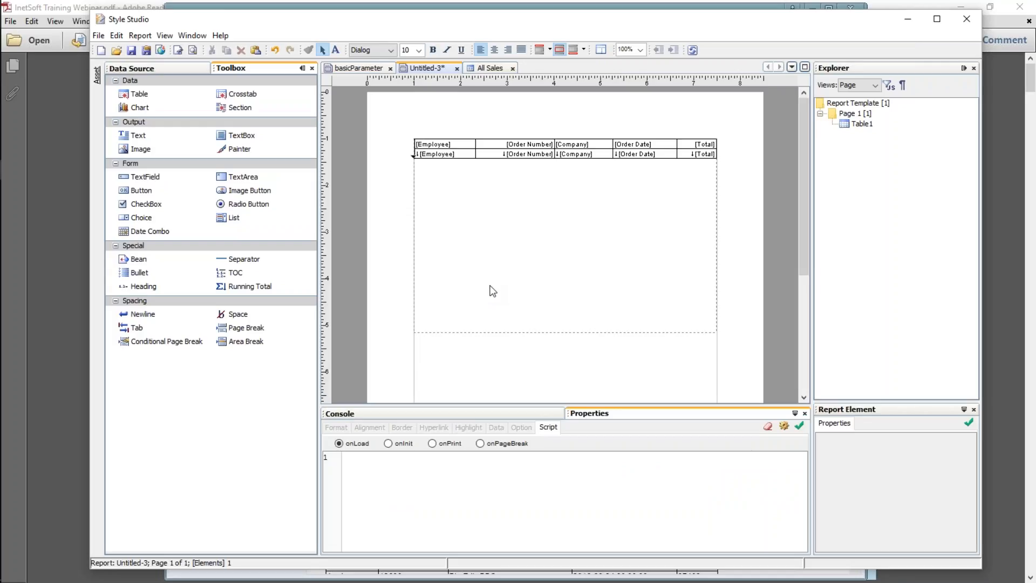
# Close the Untitled-3 report without saving its changes
pyautogui.click(491, 68)
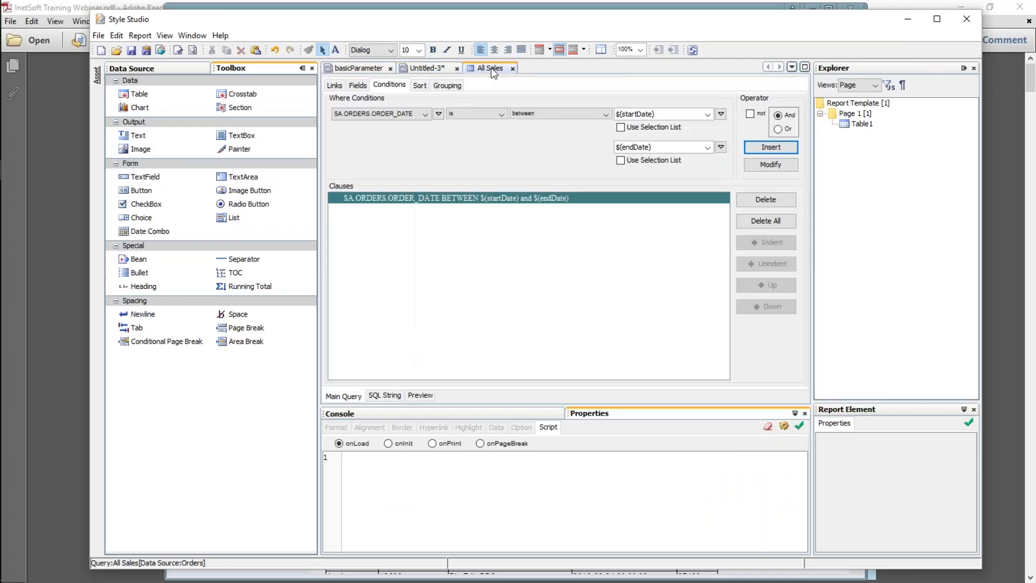
pyautogui.click(436, 71)
pyautogui.click(457, 68)
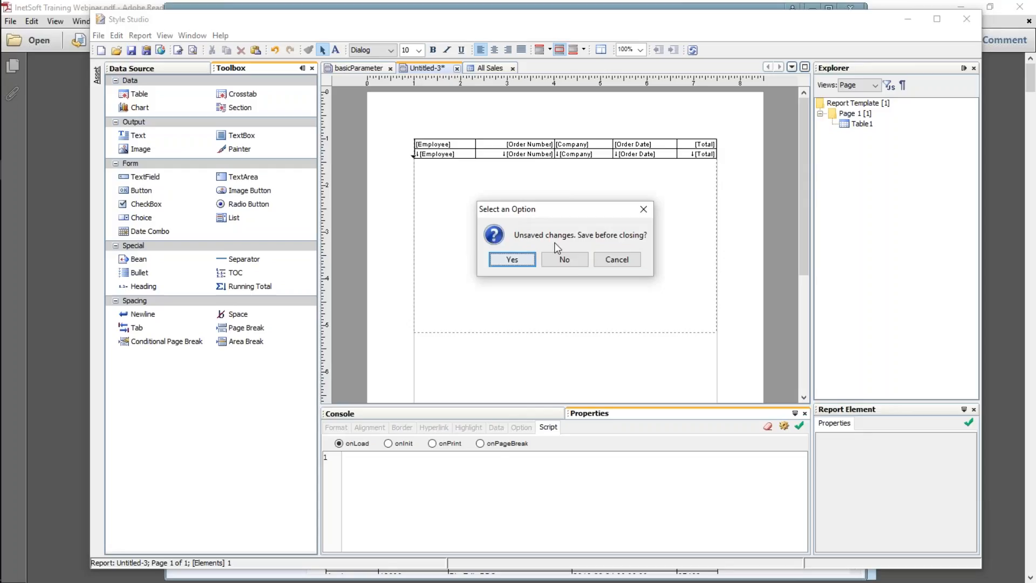
pyautogui.click(565, 259)
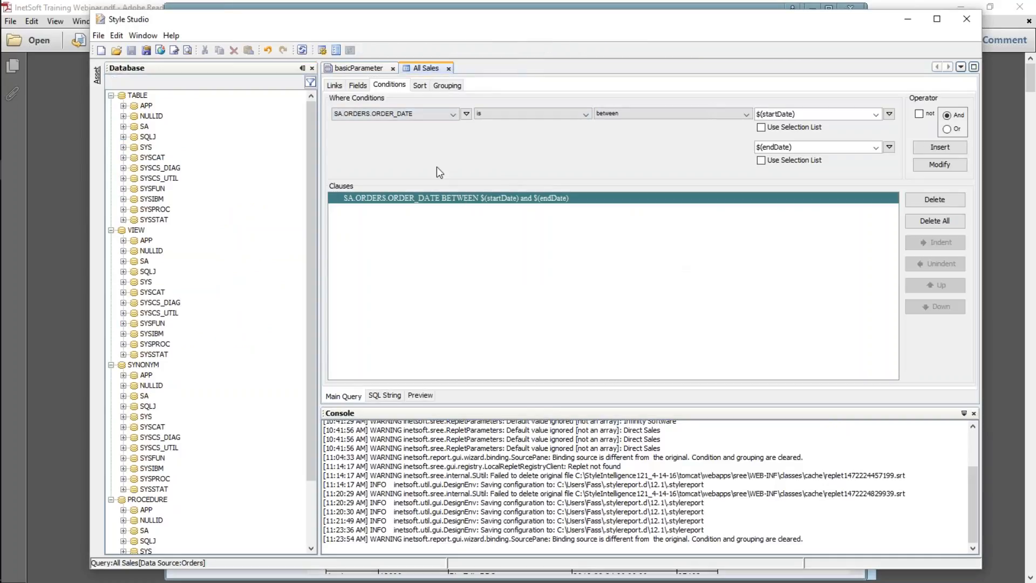
# Delete all where conditions from the All Sales query, then save and close the query
pyautogui.click(942, 222)
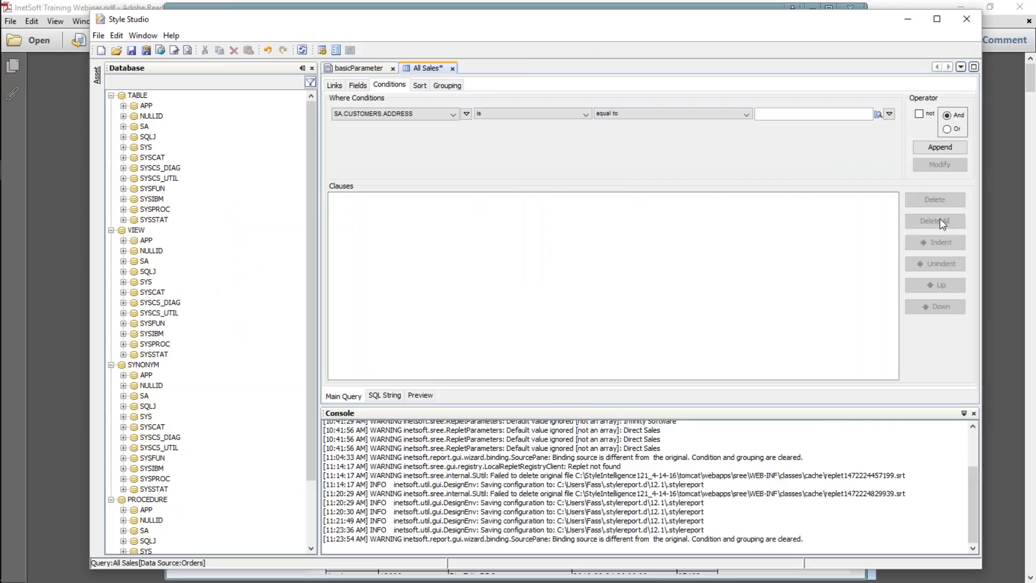
pyautogui.hotkey('ctrl', 's')
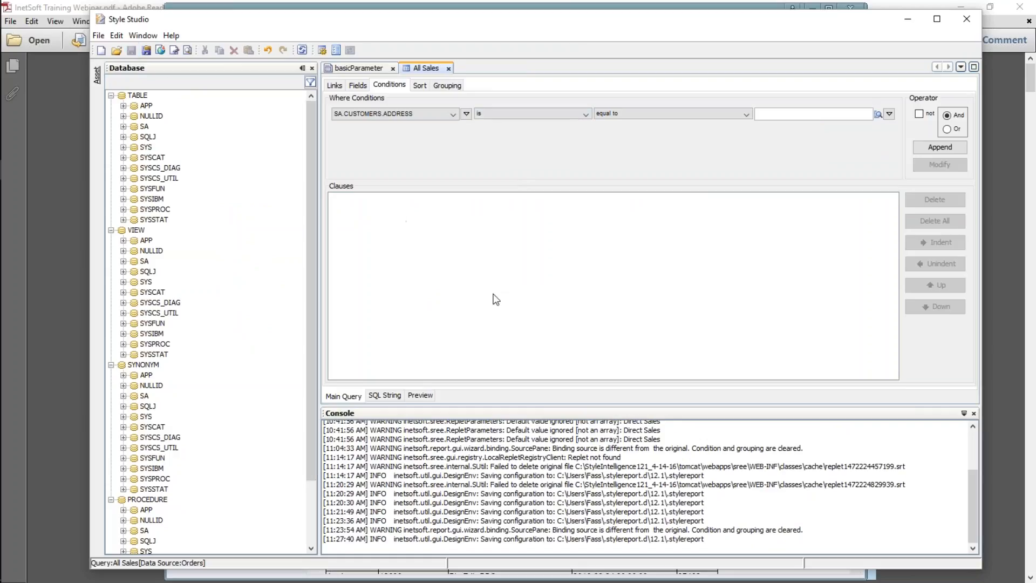
pyautogui.click(448, 69)
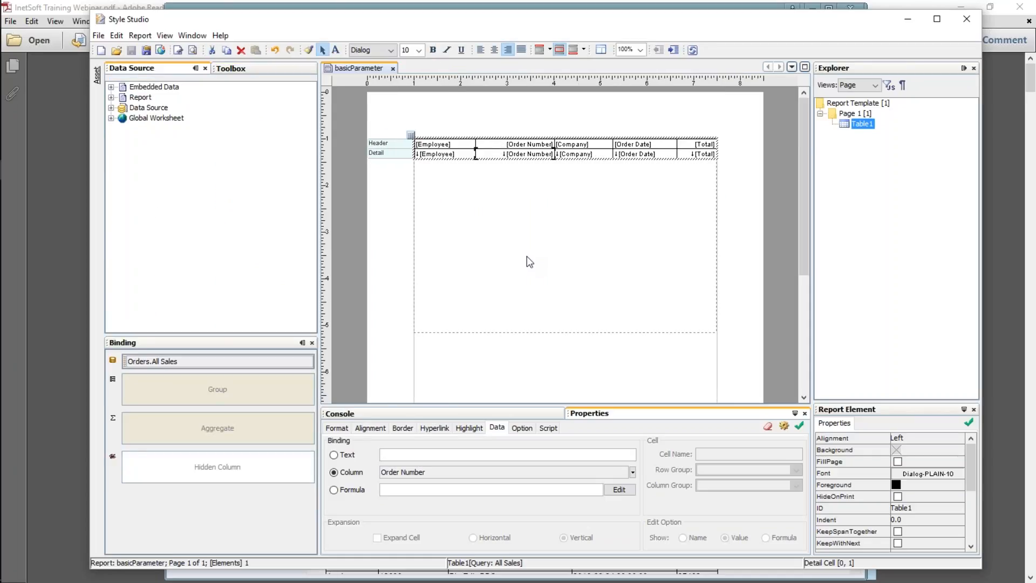
# Open the Sales Explore worksheet from the Sales folder of the worksheet assets
pyautogui.click(97, 76)
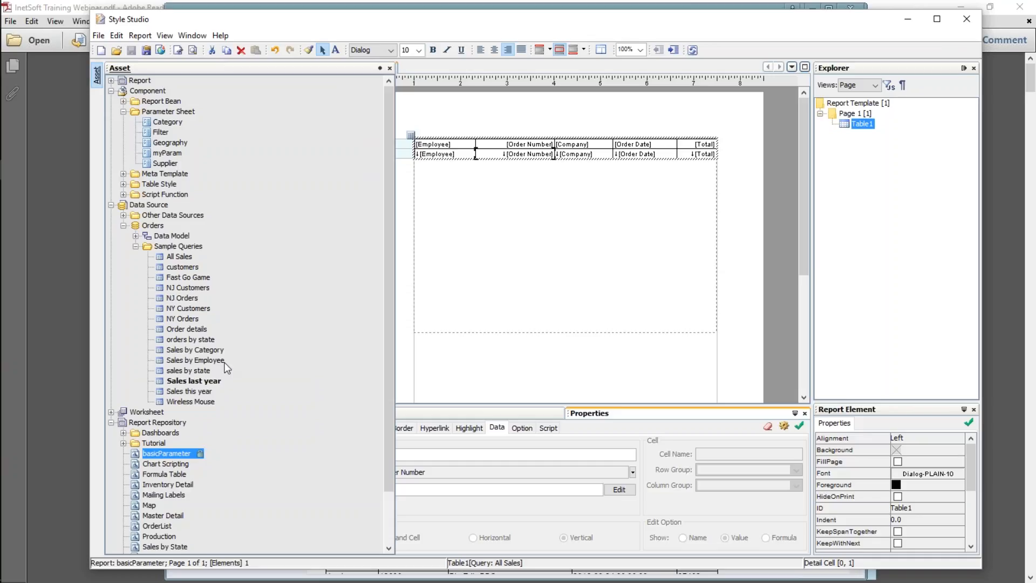
pyautogui.scroll(-2, 245, 347)
pyautogui.click(111, 352)
pyautogui.scroll(-4, 166, 319)
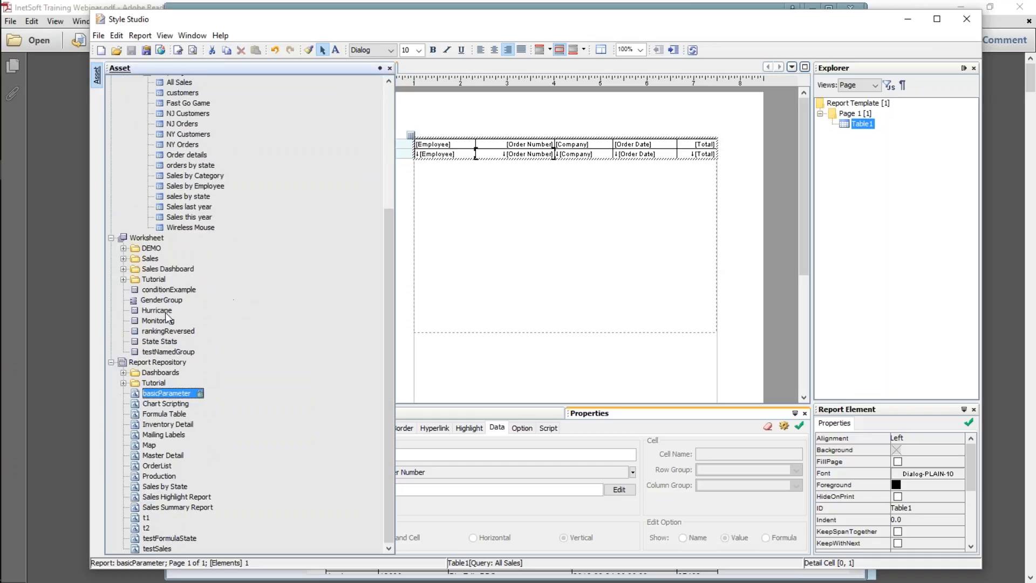
pyautogui.click(123, 279)
pyautogui.click(123, 258)
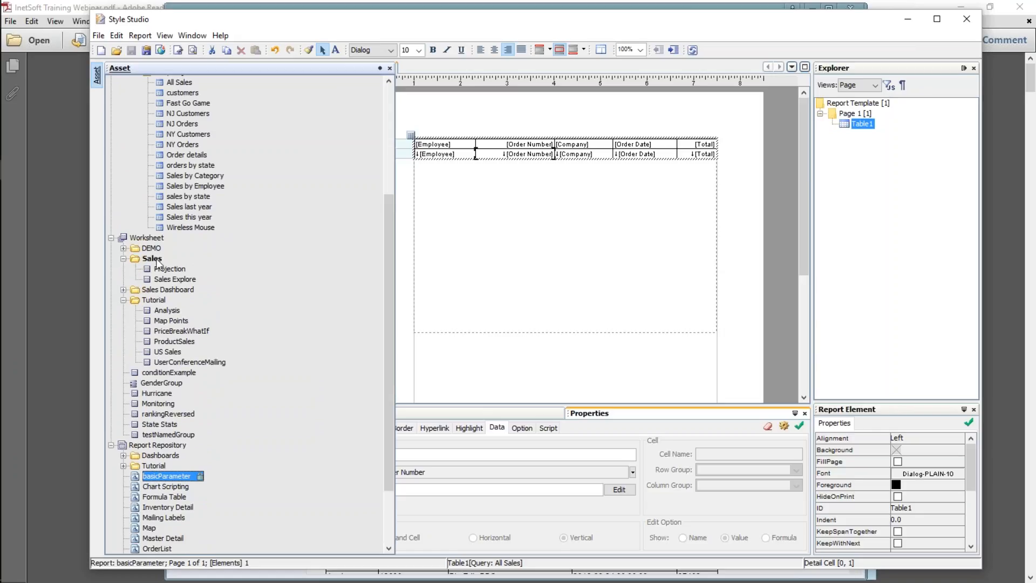
pyautogui.click(168, 279)
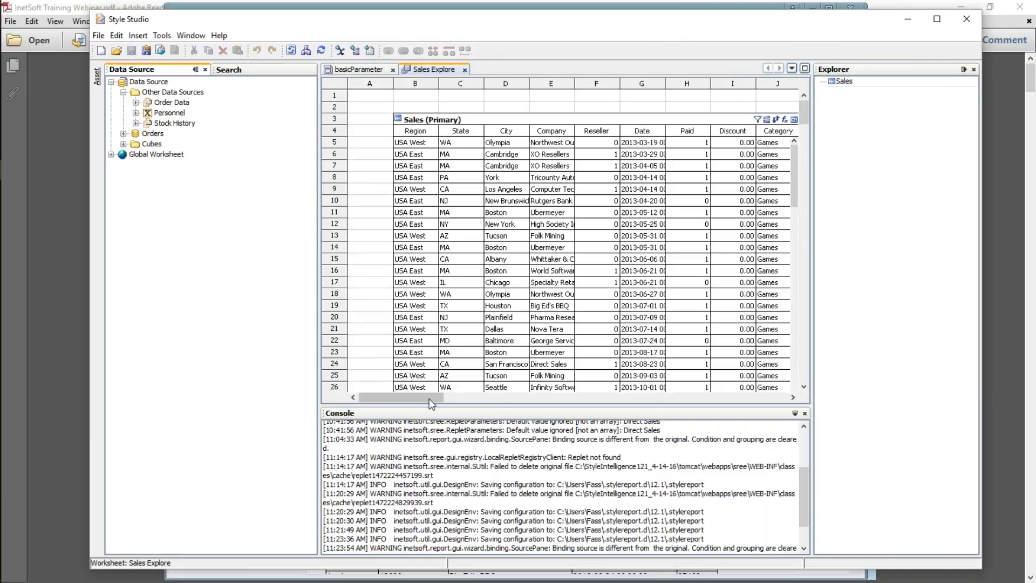
pyautogui.moveTo(414, 400)
pyautogui.mouseDown()
pyautogui.moveTo(470, 400)
pyautogui.moveTo(410, 397)
pyautogui.mouseUp()
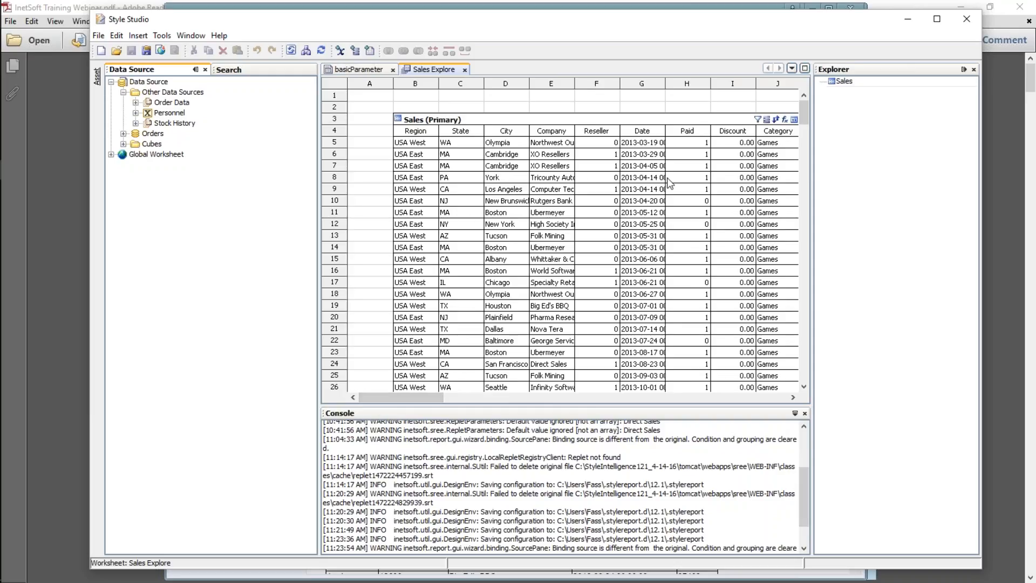
# Add a condition to the Sales table that tests whether Customer.Company is one of a set of values
pyautogui.click(757, 119)
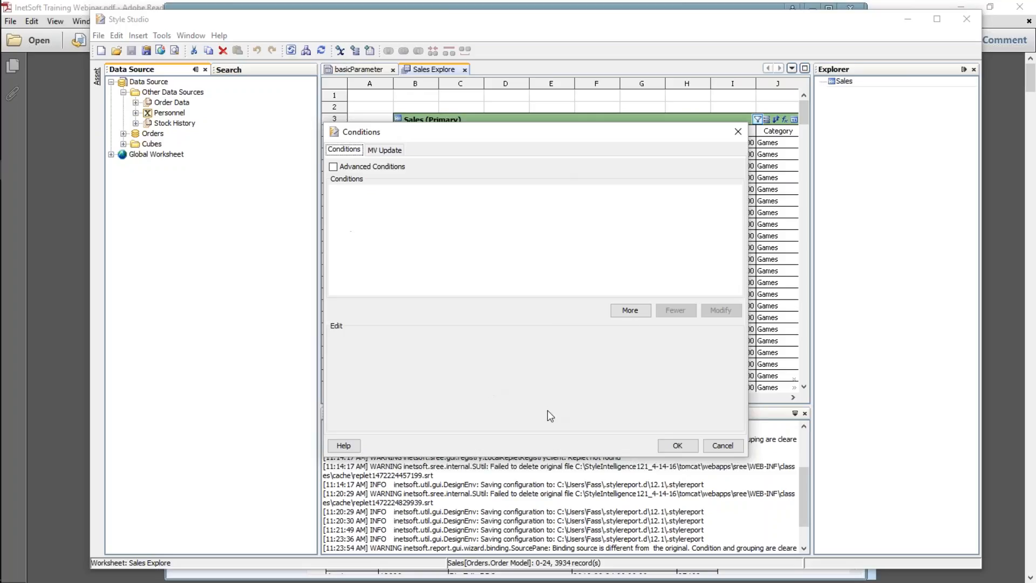
pyautogui.click(631, 311)
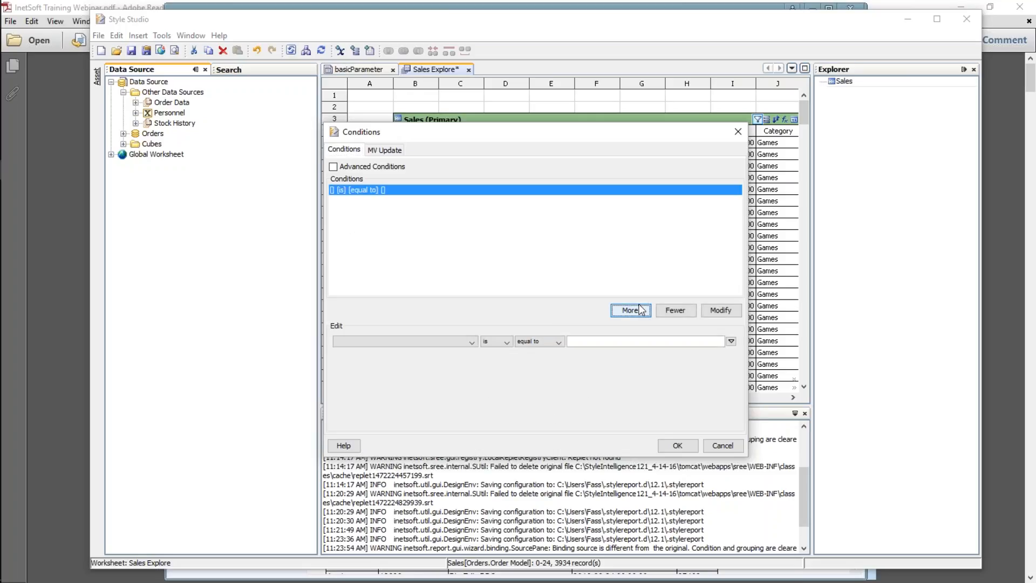
pyautogui.click(474, 341)
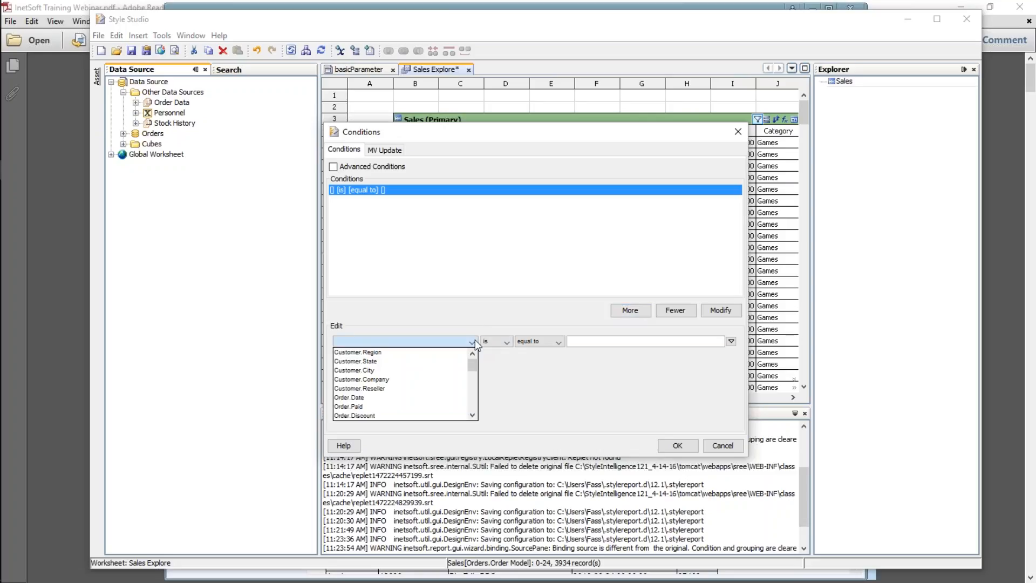
pyautogui.click(400, 378)
pyautogui.click(556, 342)
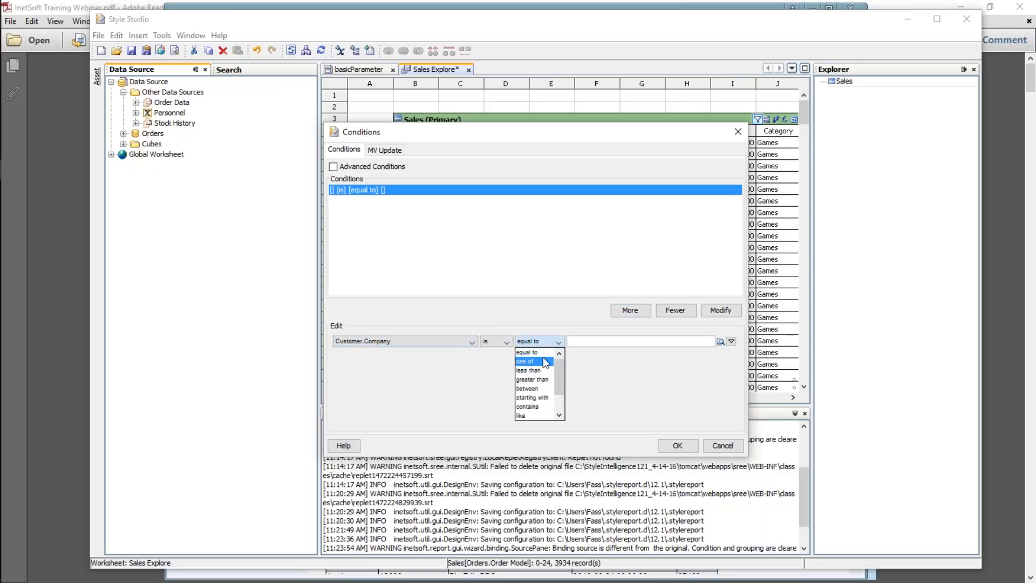
pyautogui.click(537, 357)
# Compare the company condition with a variable named comps, apply the condition, and cancel the request for its value
pyautogui.click(731, 341)
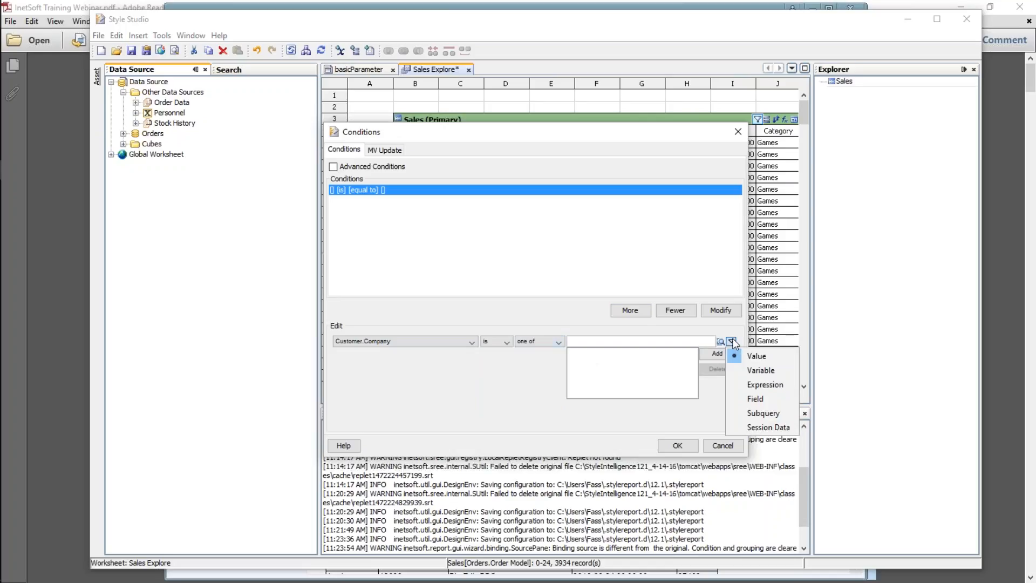
pyautogui.click(761, 369)
pyautogui.write('comps')
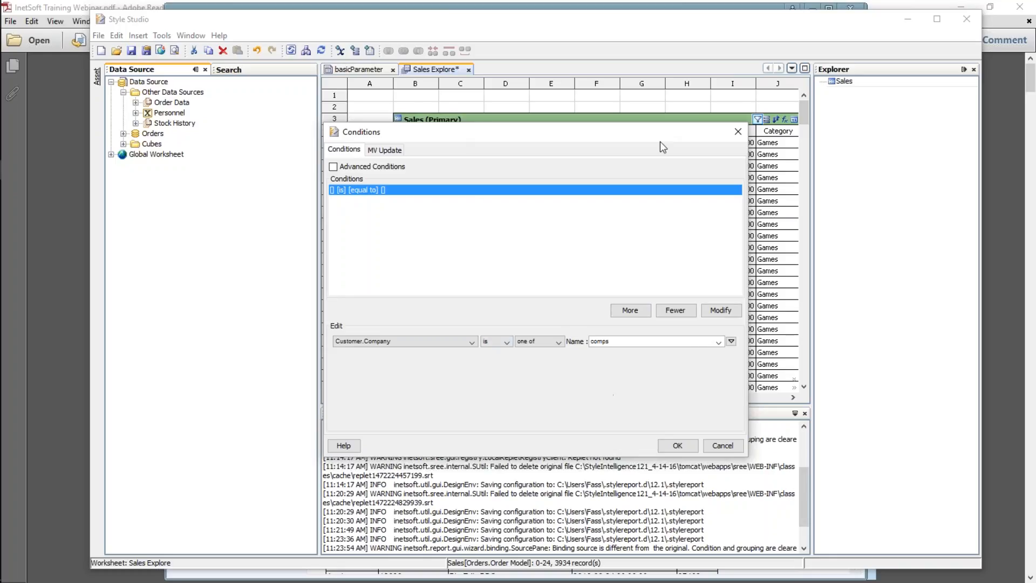
pyautogui.moveTo(654, 132); pyautogui.dragTo(664, 249)
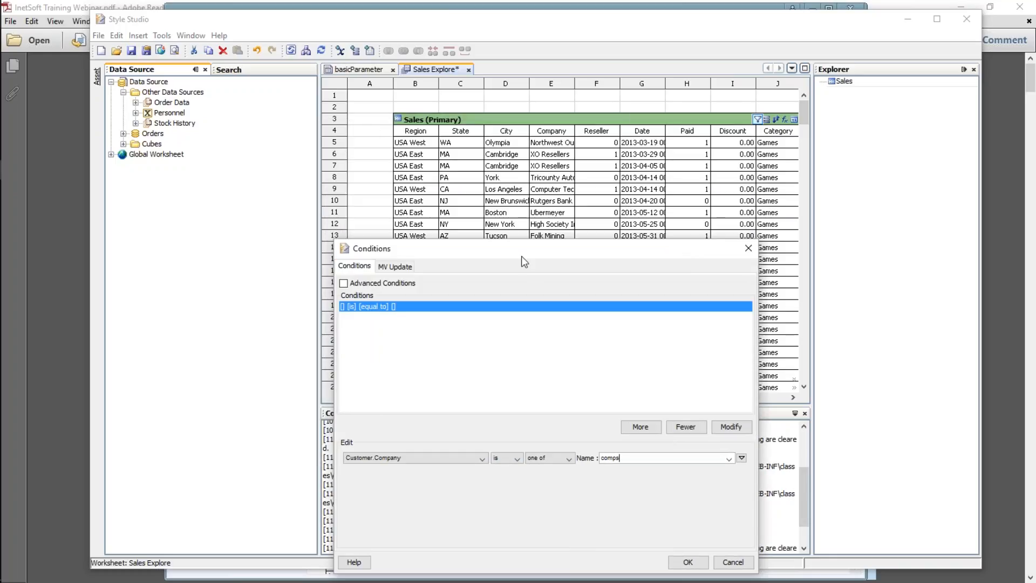
pyautogui.moveTo(543, 250); pyautogui.dragTo(513, 178)
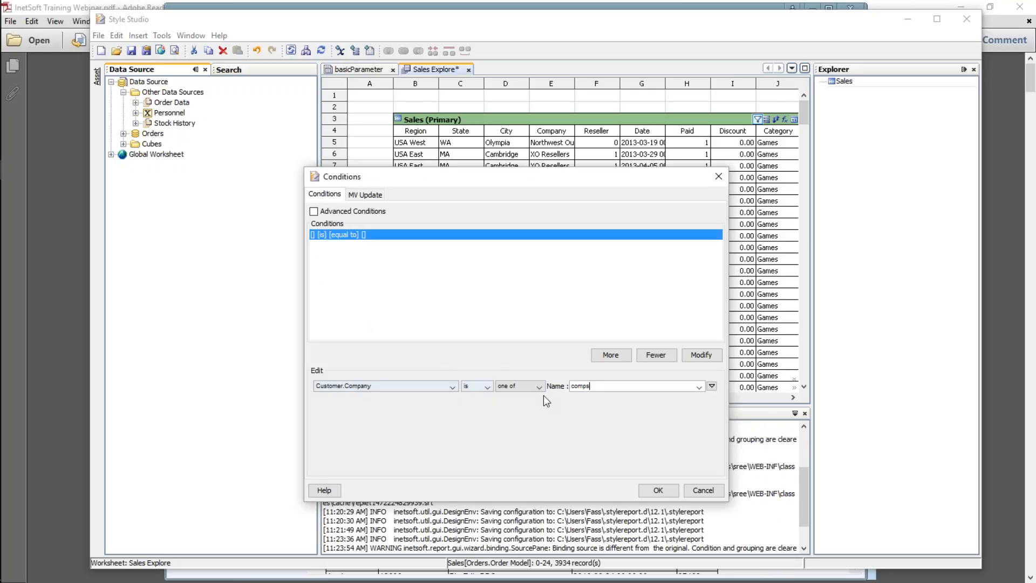
pyautogui.click(658, 490)
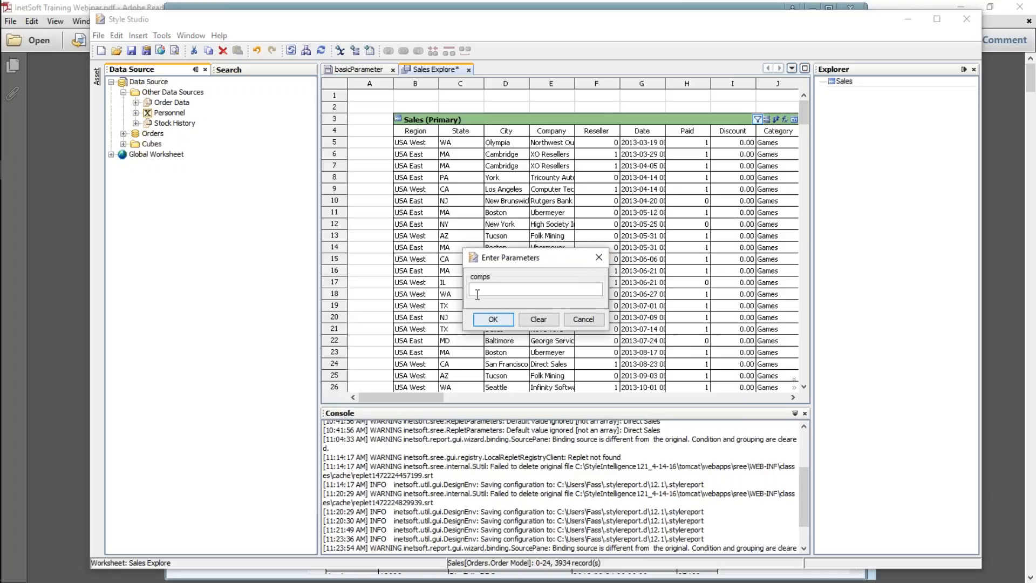
pyautogui.click(583, 321)
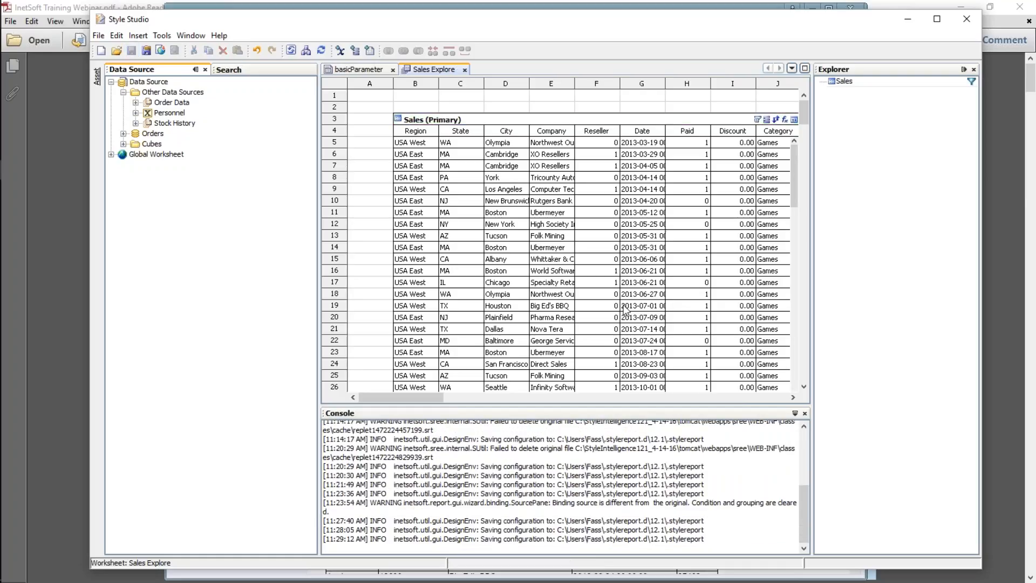
# Create a new blank report and insert a chart at the start of its page
pyautogui.click(101, 51)
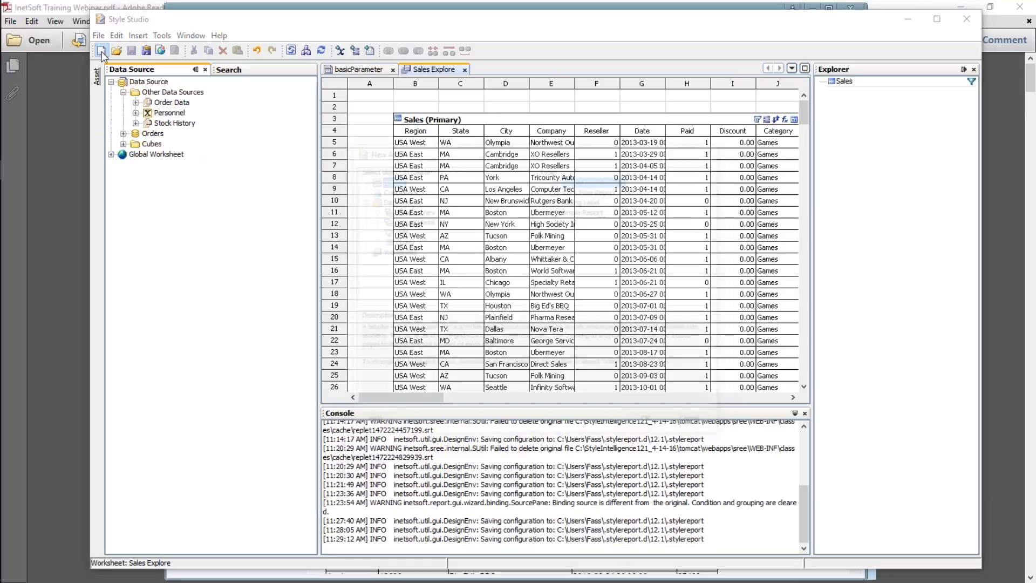
pyautogui.doubleClick(560, 179)
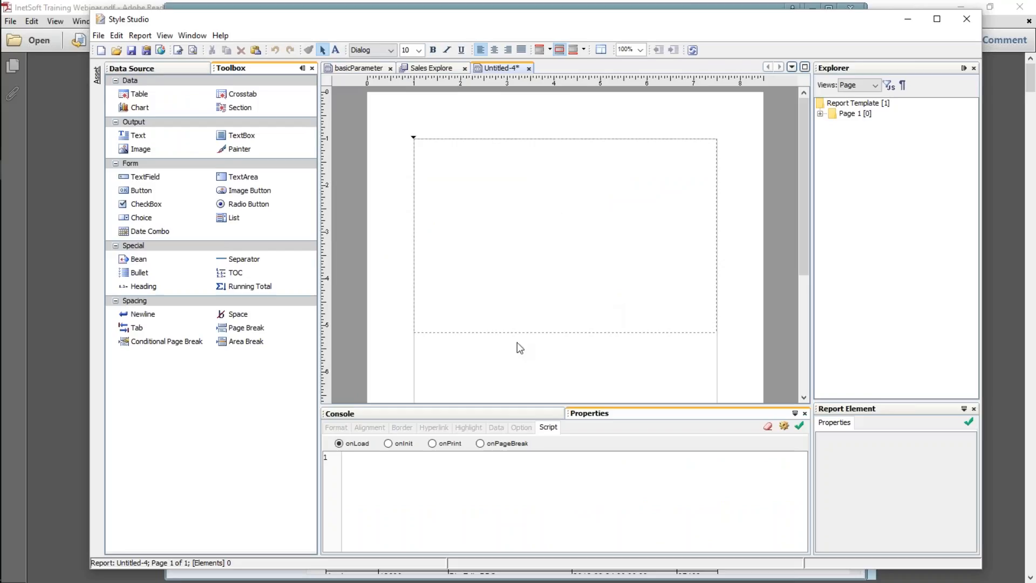
pyautogui.moveTo(139, 106); pyautogui.dragTo(485, 238)
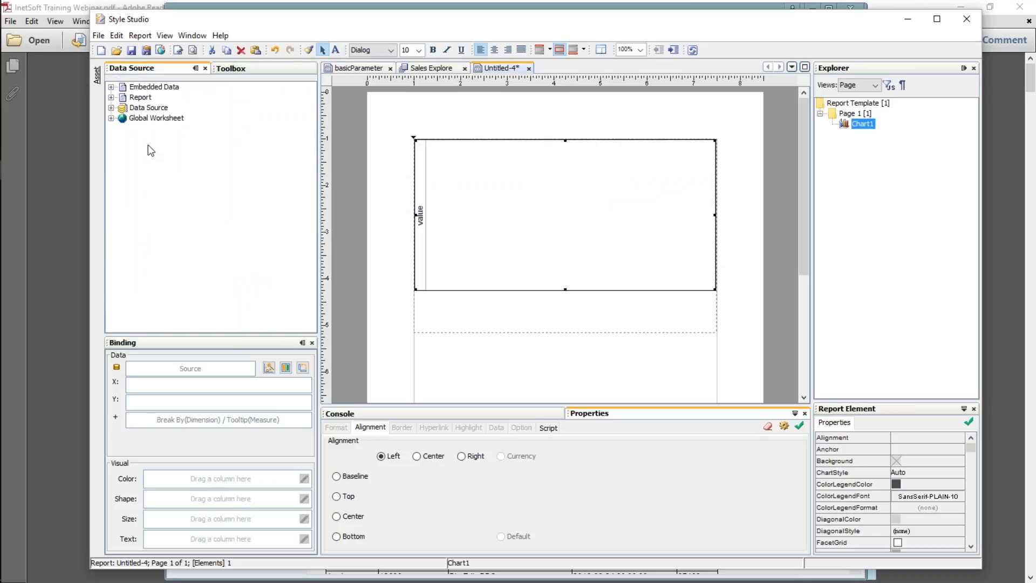
# Bind the chart to the Sales Explore worksheet in the global Sales folder, with Category on X and Total on Y
pyautogui.click(111, 118)
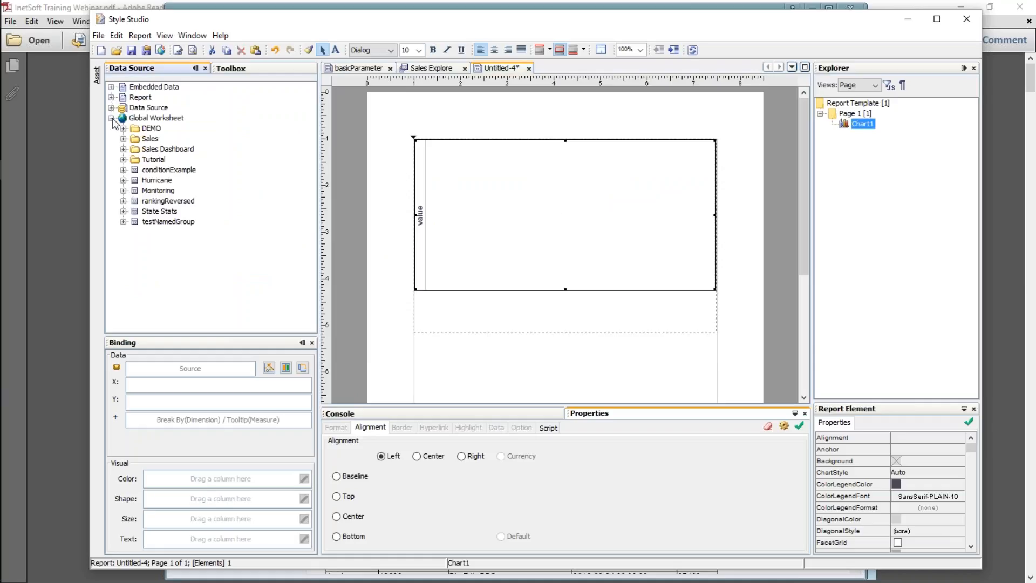
pyautogui.click(124, 139)
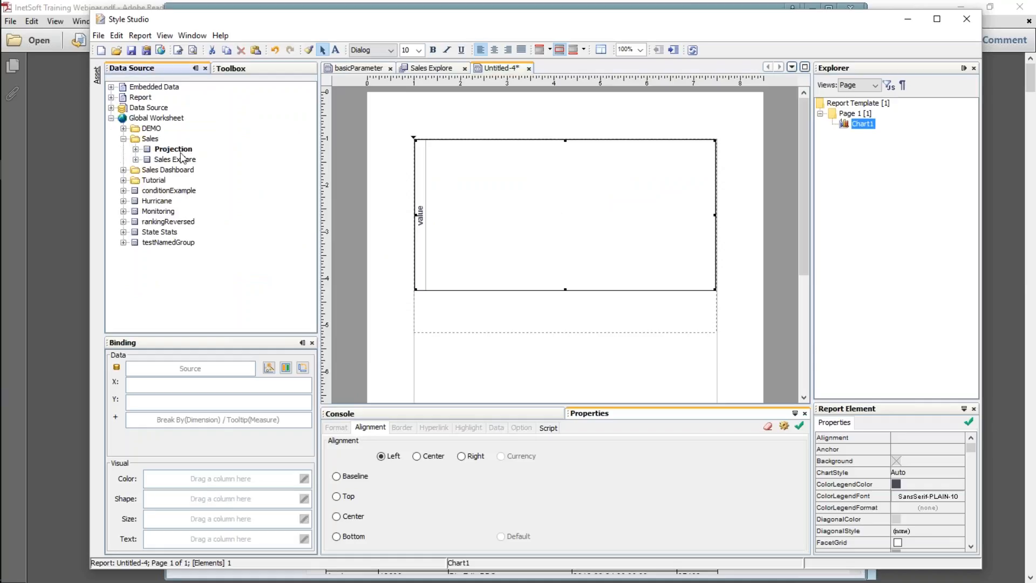
pyautogui.click(178, 159)
pyautogui.click(136, 160)
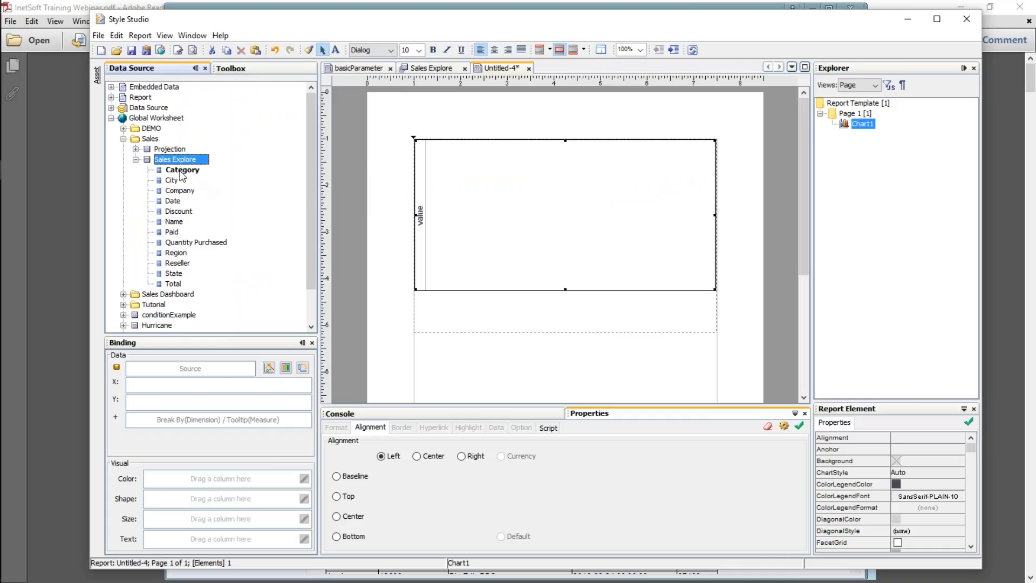
pyautogui.moveTo(184, 172); pyautogui.dragTo(215, 386)
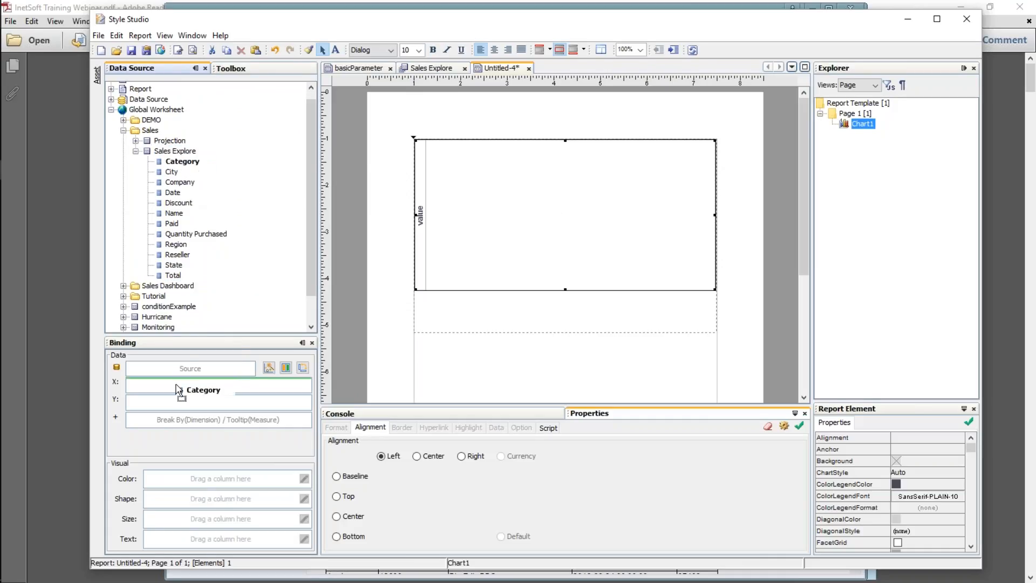
pyautogui.moveTo(183, 290); pyautogui.dragTo(221, 412)
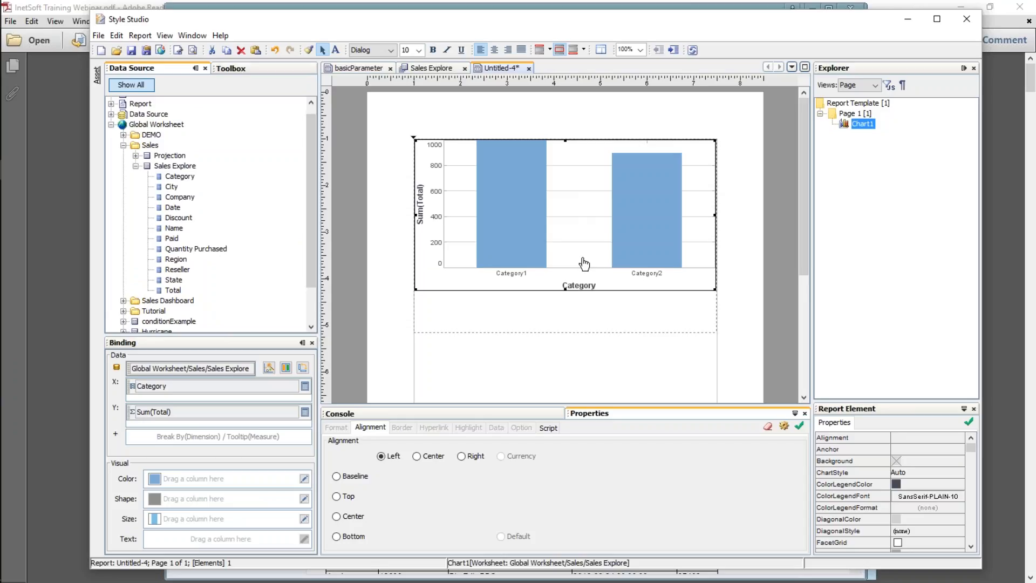
# Compare the report with its source worksheet, preview the report to check its comps parameter prompt, and dismiss the prompt
pyautogui.click(427, 68)
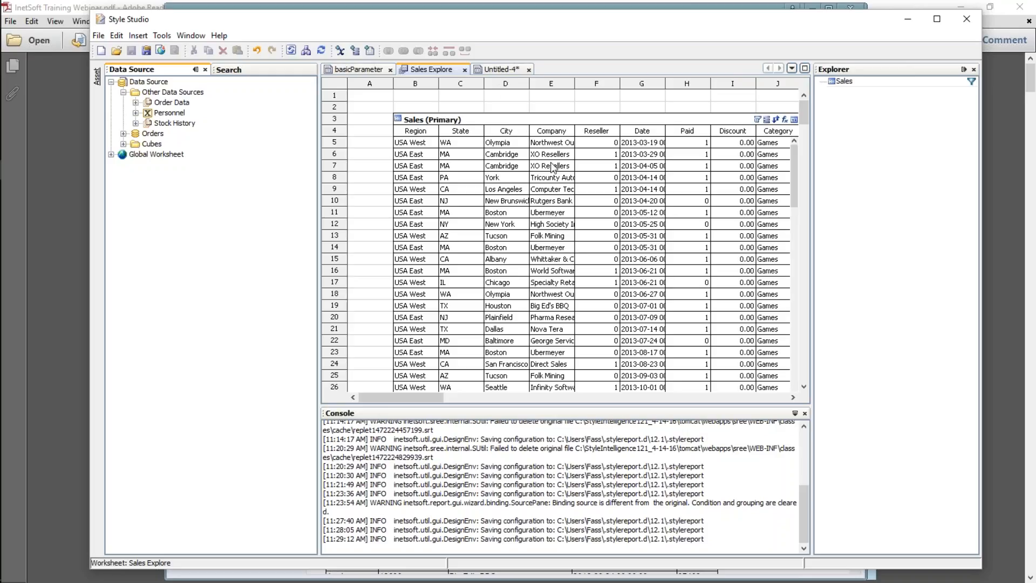
pyautogui.click(496, 69)
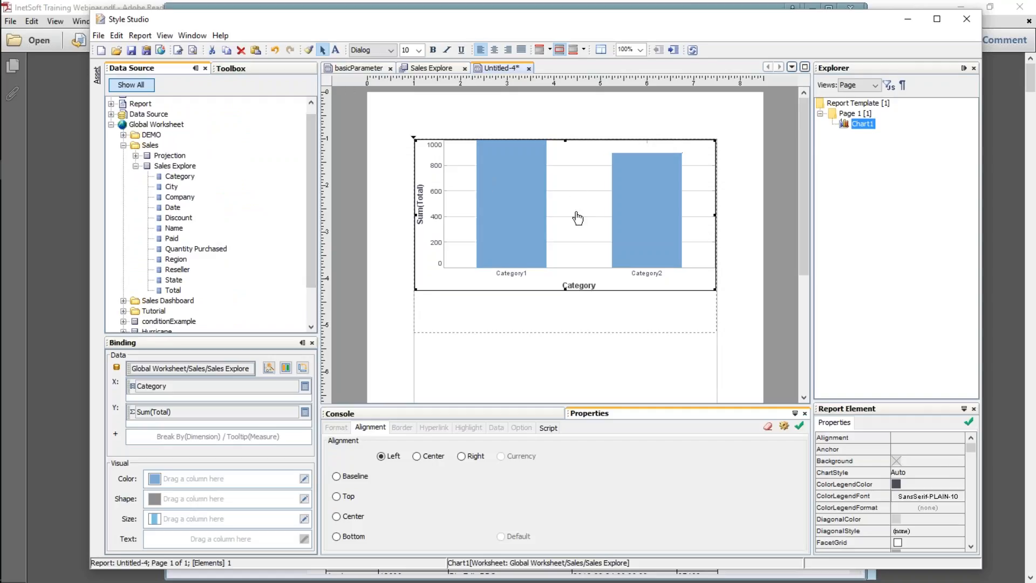
pyautogui.click(193, 50)
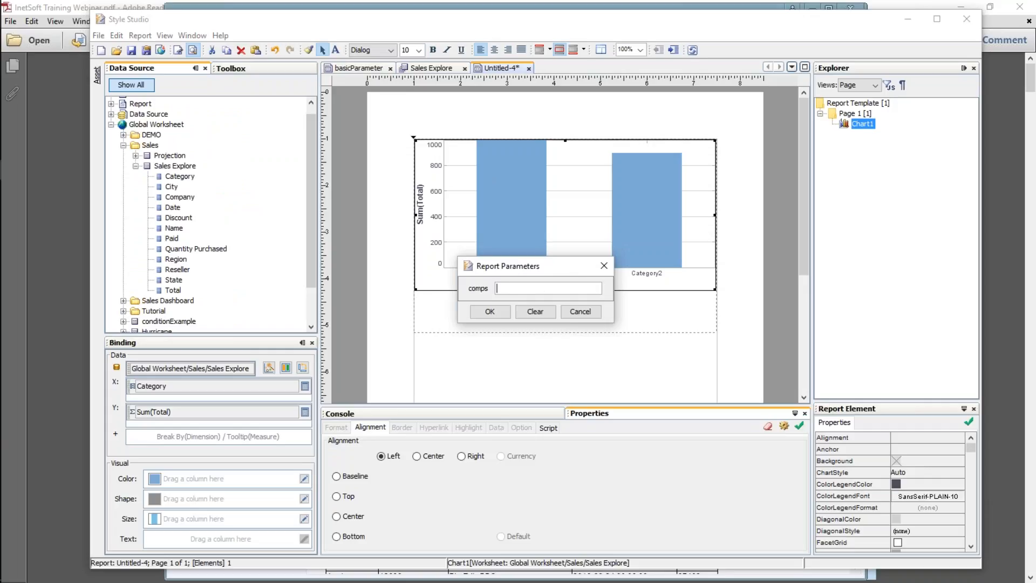
pyautogui.click(541, 315)
pyautogui.click(603, 267)
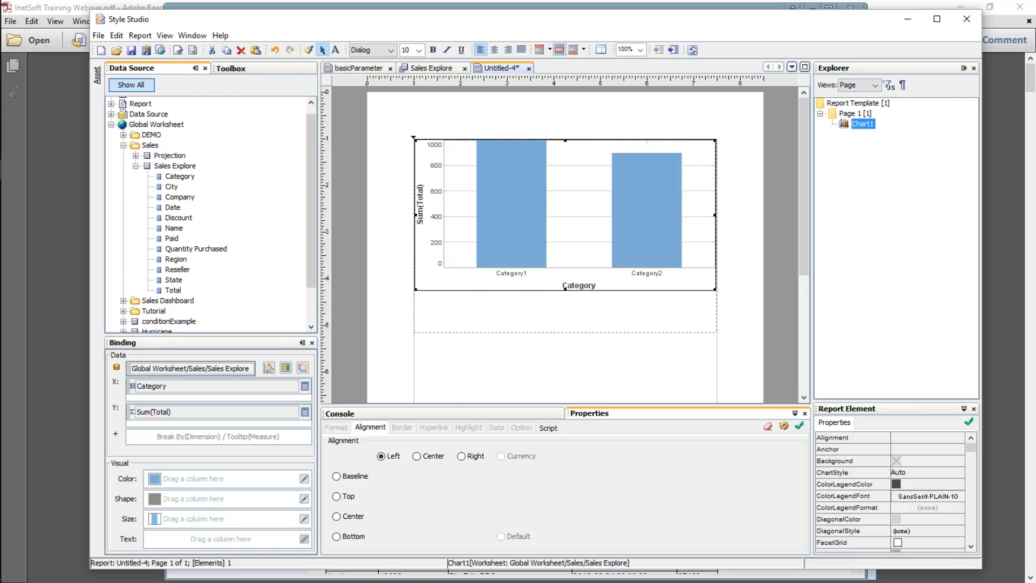
# Inspect the comps condition on the Sales table of the Sales Explore worksheet and cancel without changing it
pyautogui.click(426, 69)
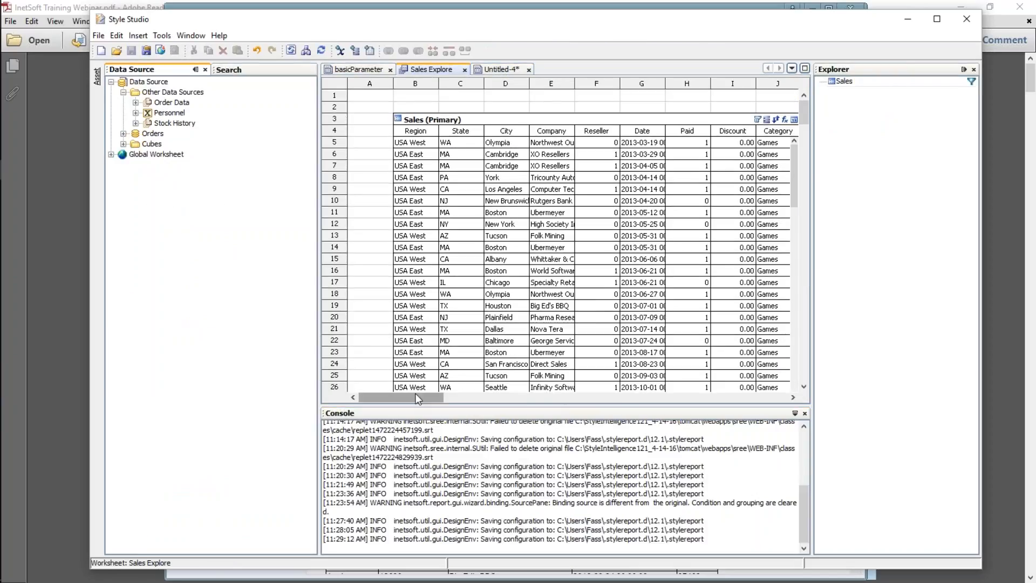
pyautogui.hscroll(2, 414, 394)
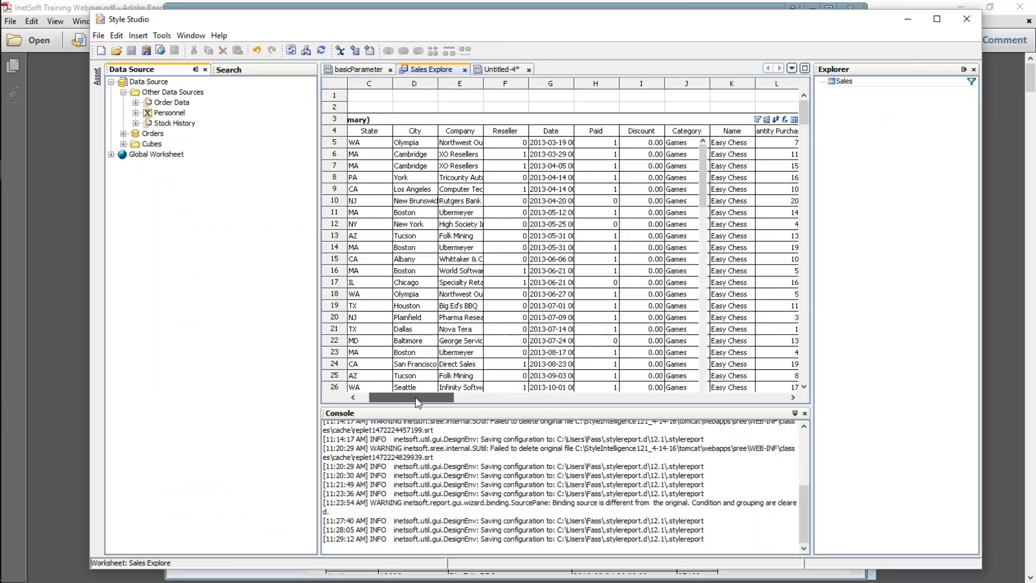
pyautogui.moveTo(417, 402); pyautogui.dragTo(394, 402)
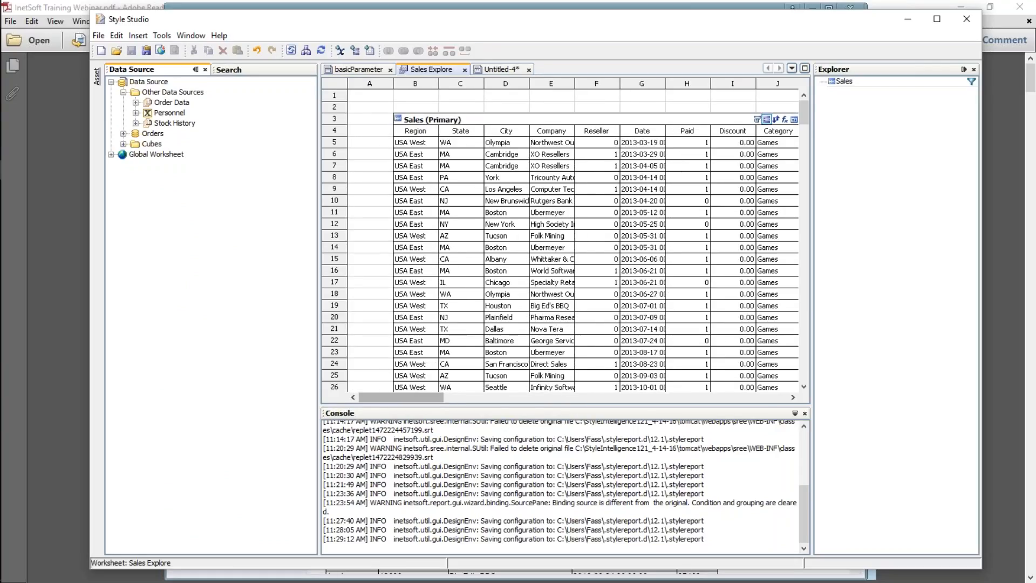
pyautogui.click(758, 119)
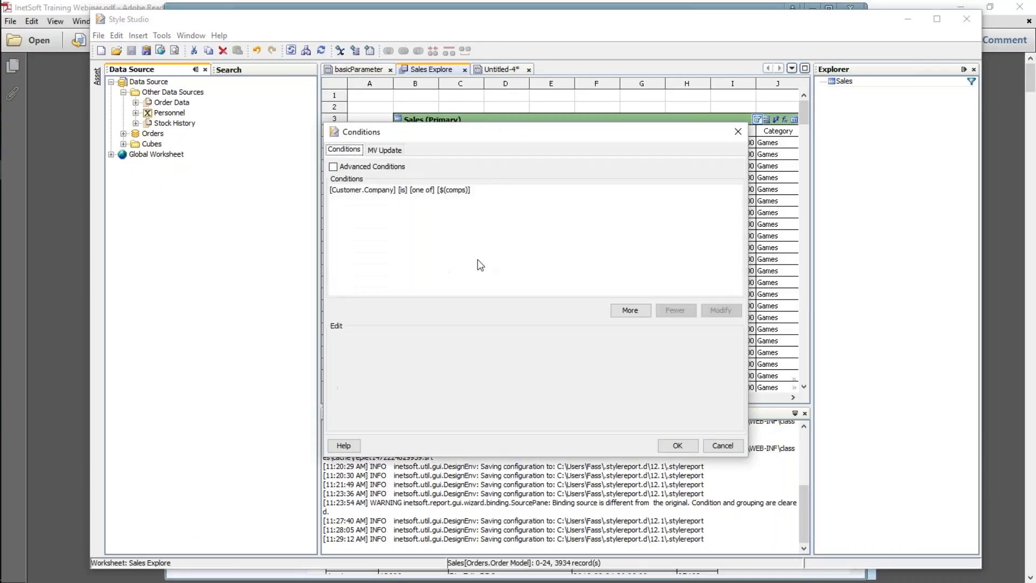
pyautogui.click(397, 225)
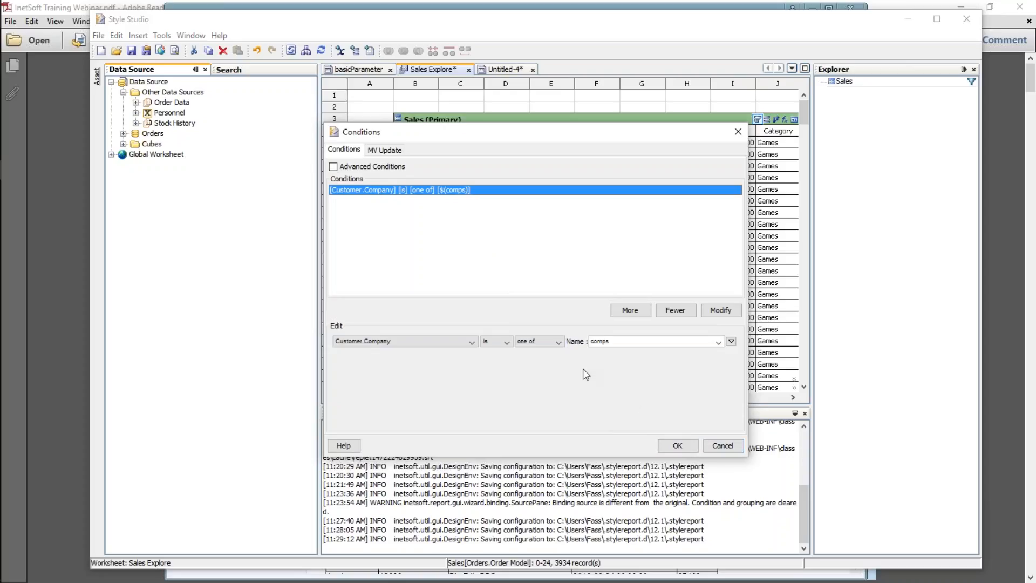
pyautogui.click(729, 447)
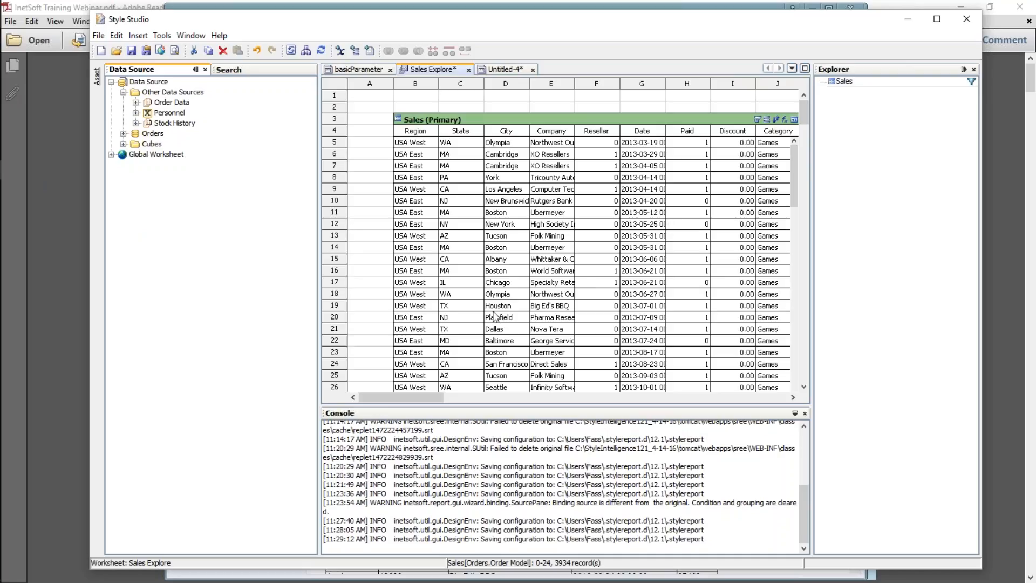
# Close the Untitled-4 report without saving its changes
pyautogui.click(509, 69)
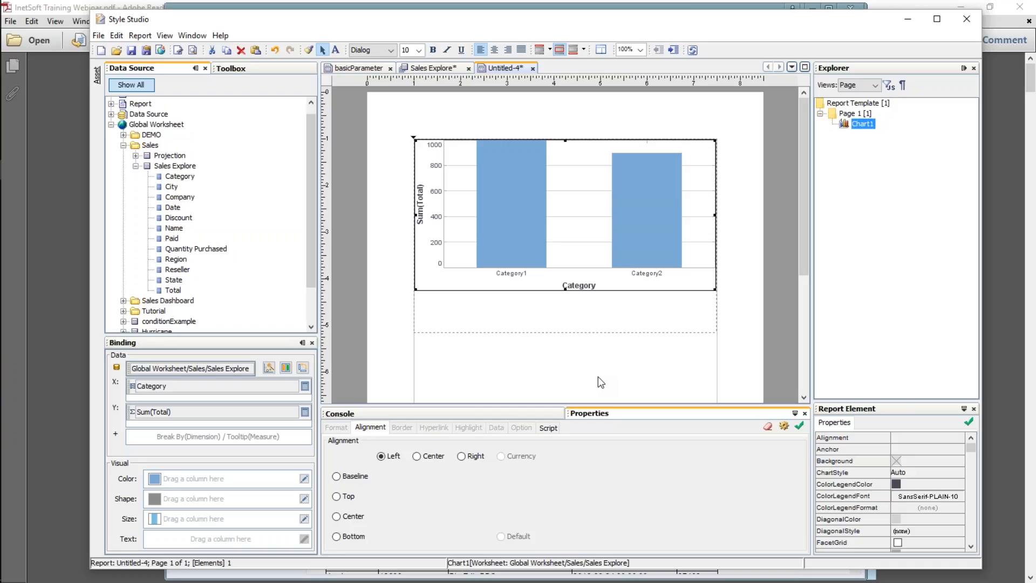
pyautogui.click(532, 68)
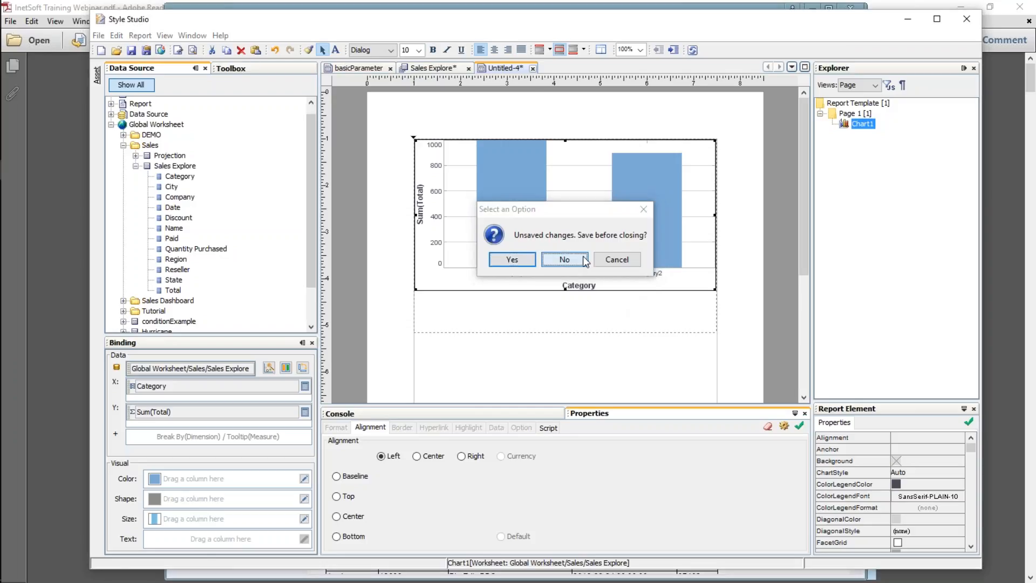
pyautogui.click(582, 263)
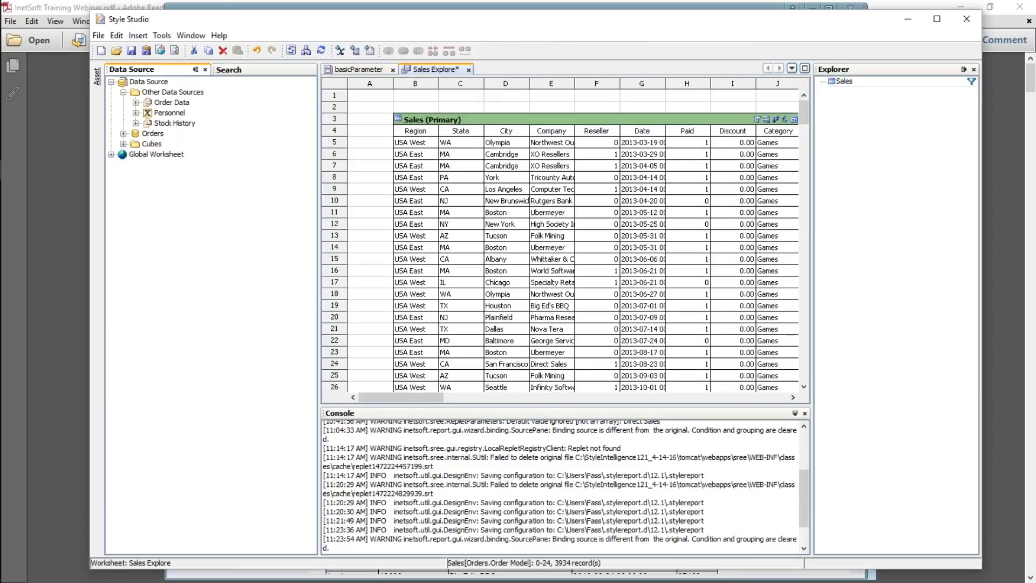
# Delete the Customer.Company condition from the Sales table and close the Sales Explore worksheet
pyautogui.click(397, 190)
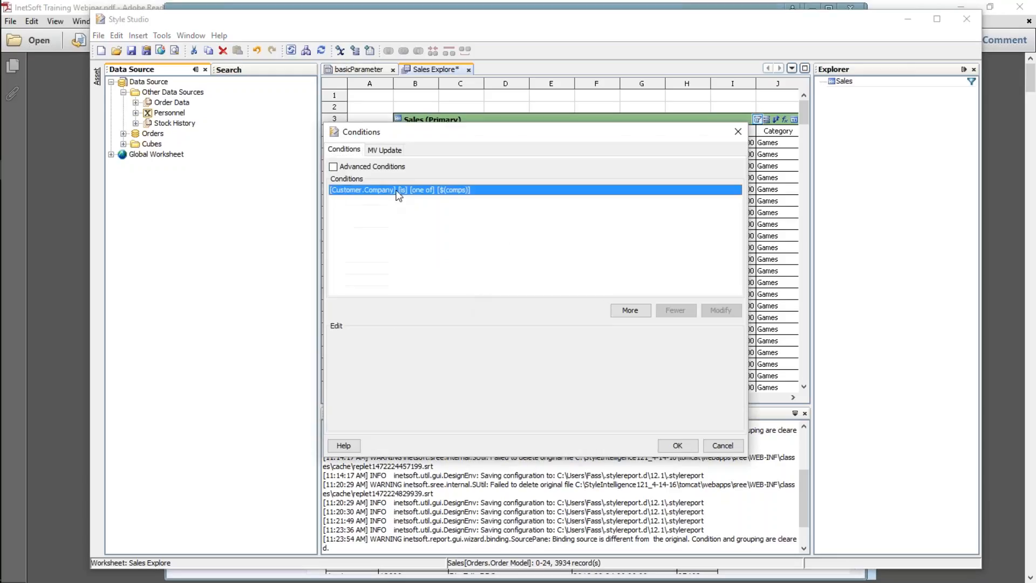
pyautogui.click(686, 305)
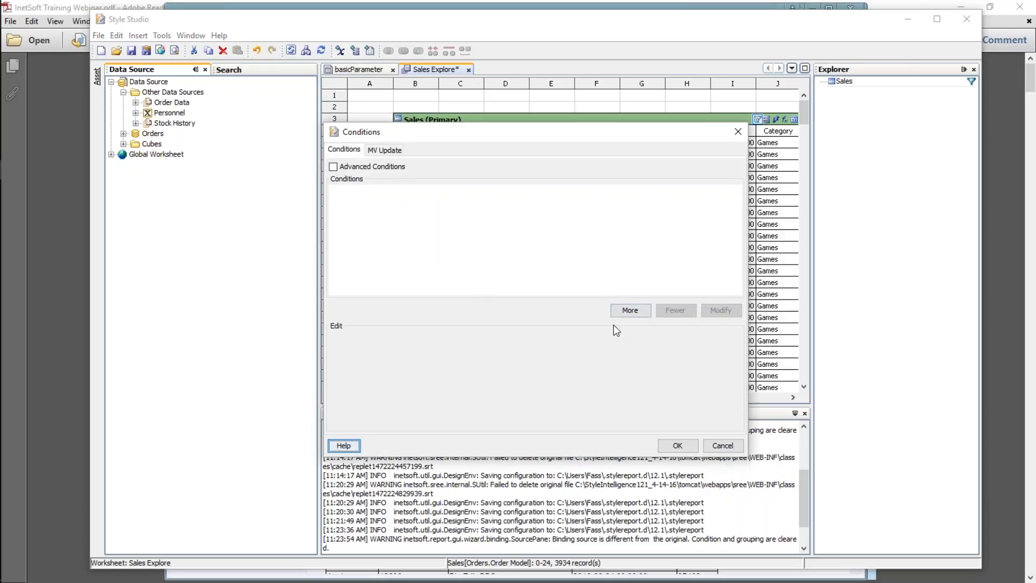
pyautogui.click(674, 446)
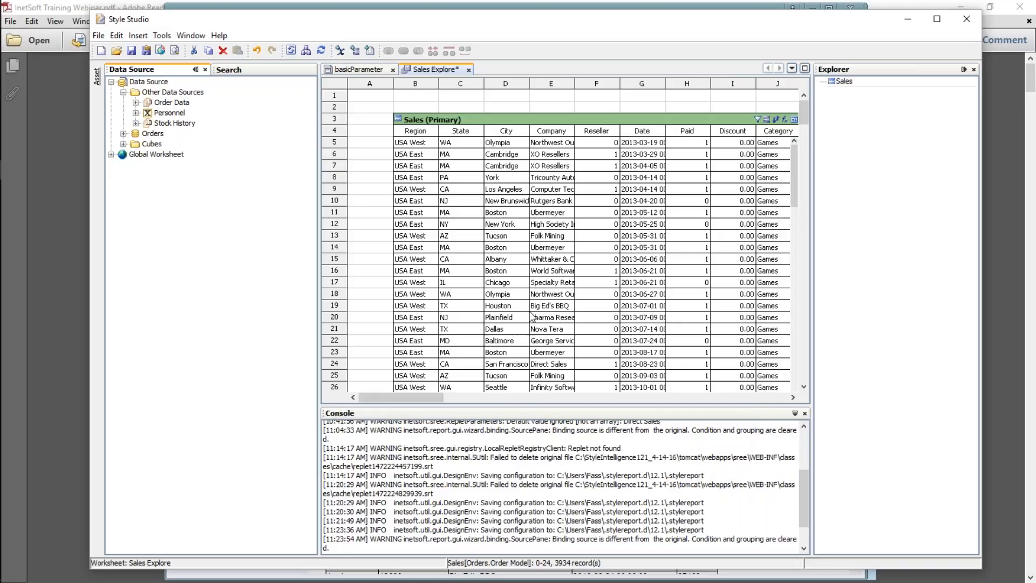
pyautogui.click(468, 71)
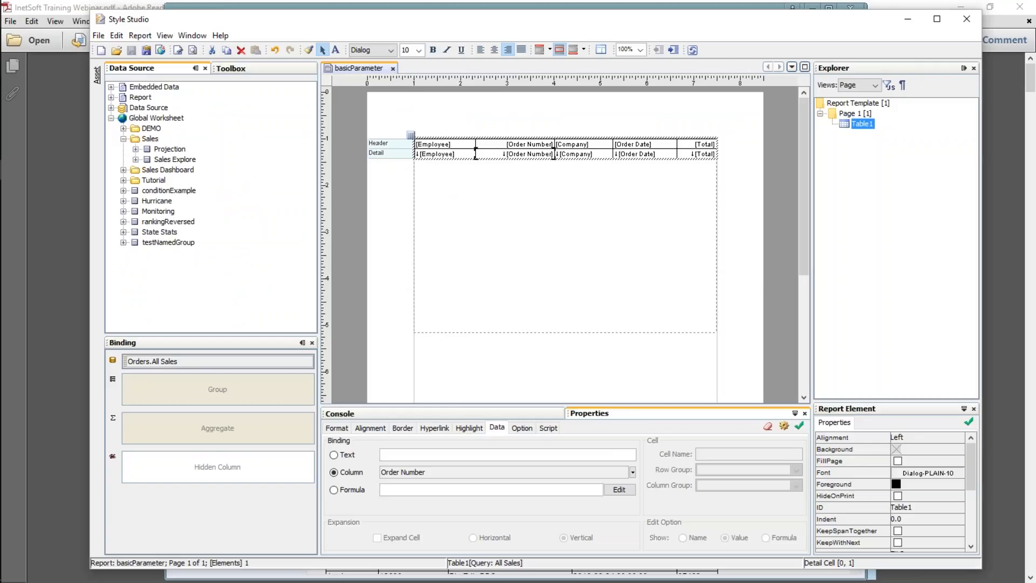
# Open the report's parameter definitions and review the settings of the comps, startDate and endDate parameters
pyautogui.click(142, 35)
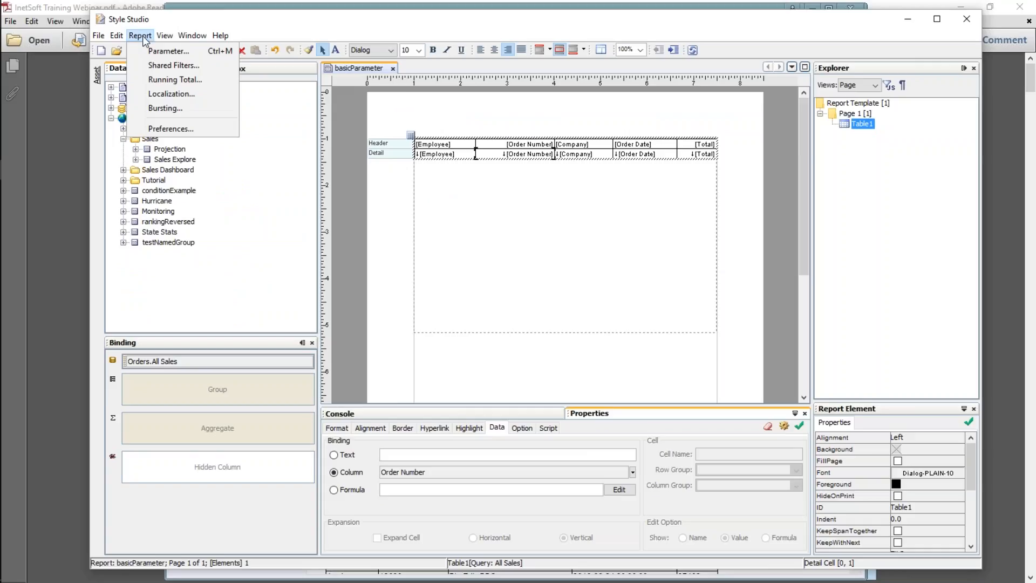
pyautogui.click(160, 53)
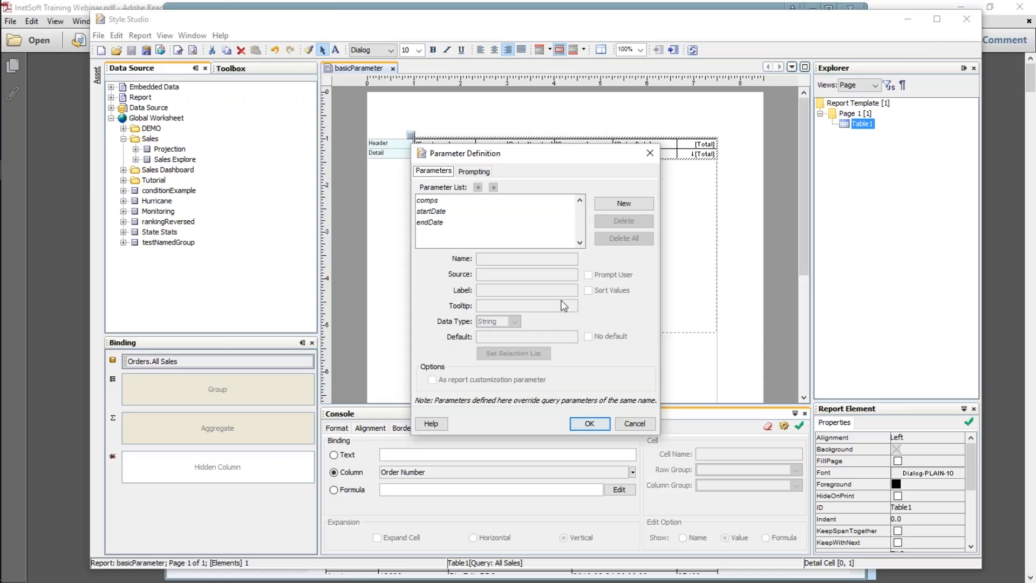
pyautogui.moveTo(530, 153); pyautogui.dragTo(576, 234)
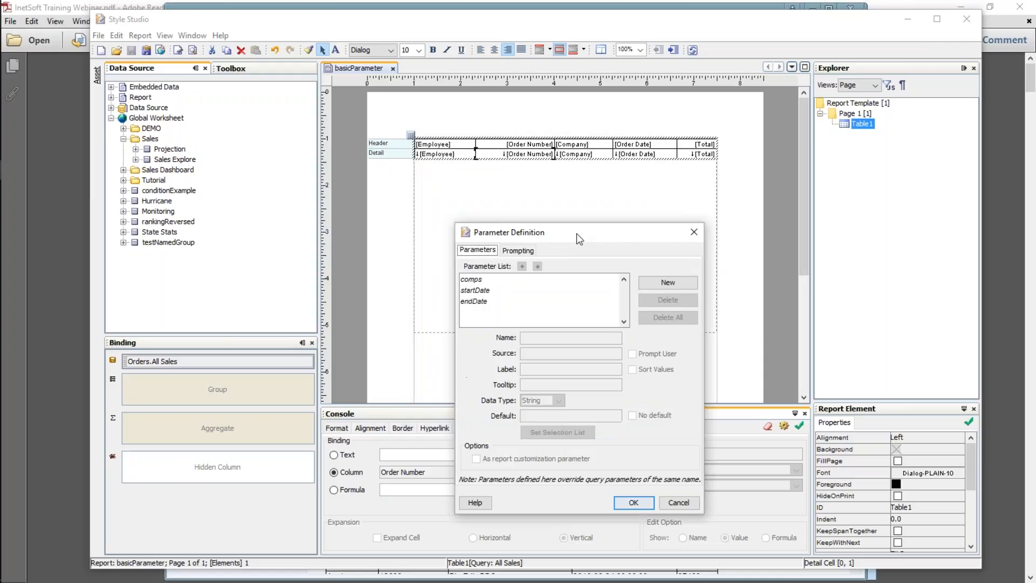
pyautogui.click(472, 283)
pyautogui.click(487, 291)
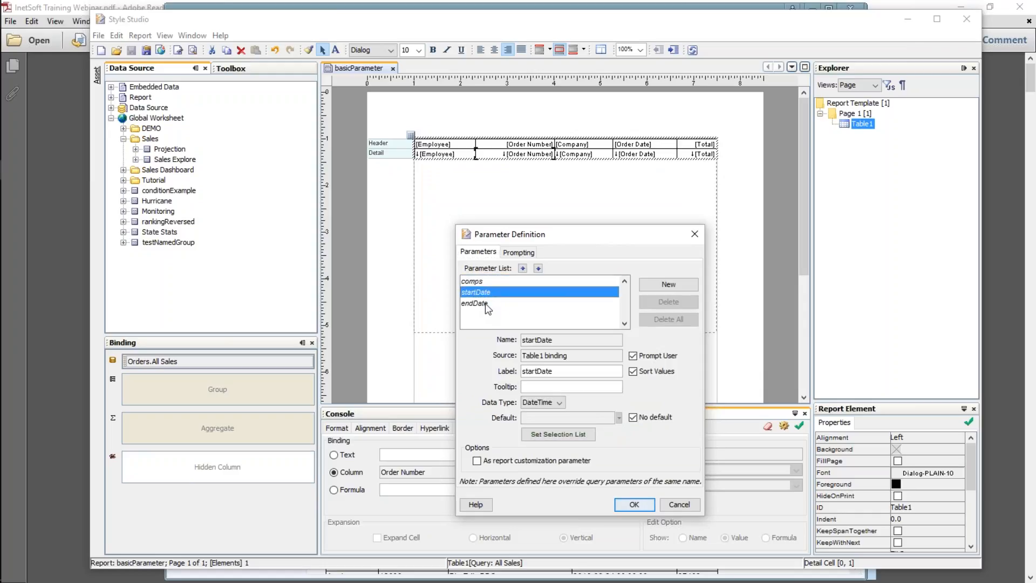
pyautogui.click(485, 303)
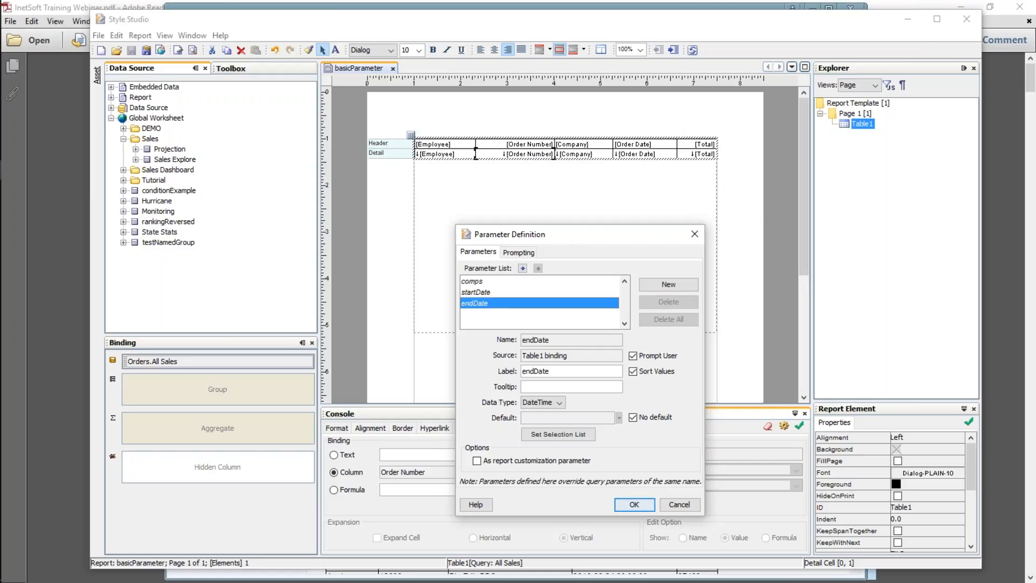
pyautogui.moveTo(549, 238); pyautogui.dragTo(543, 205)
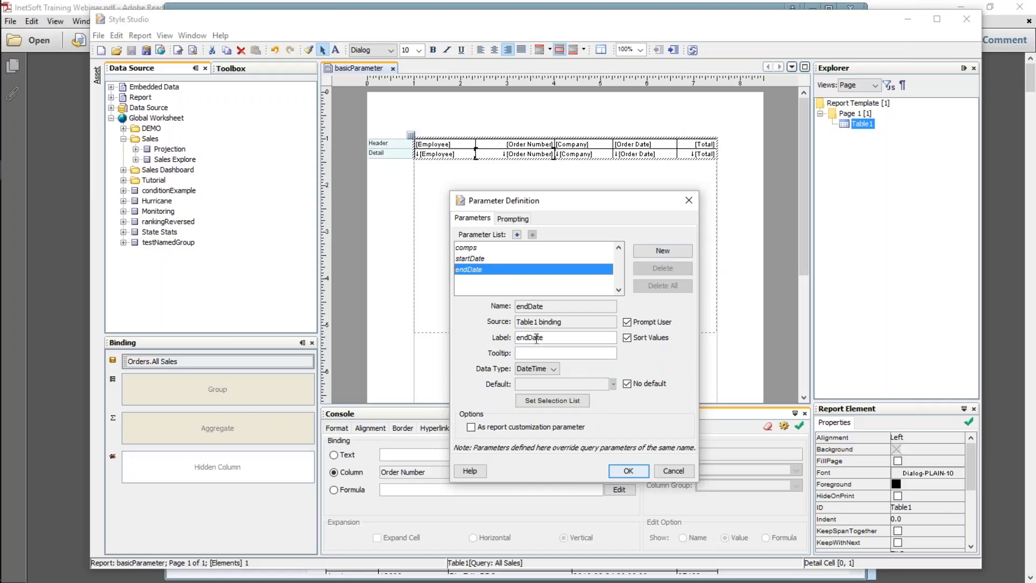
# Label the comps parameter "Enter Companies:" with the tooltip "Supply a list of companies.", then preview the report to check the prompt and cancel it
pyautogui.click(475, 247)
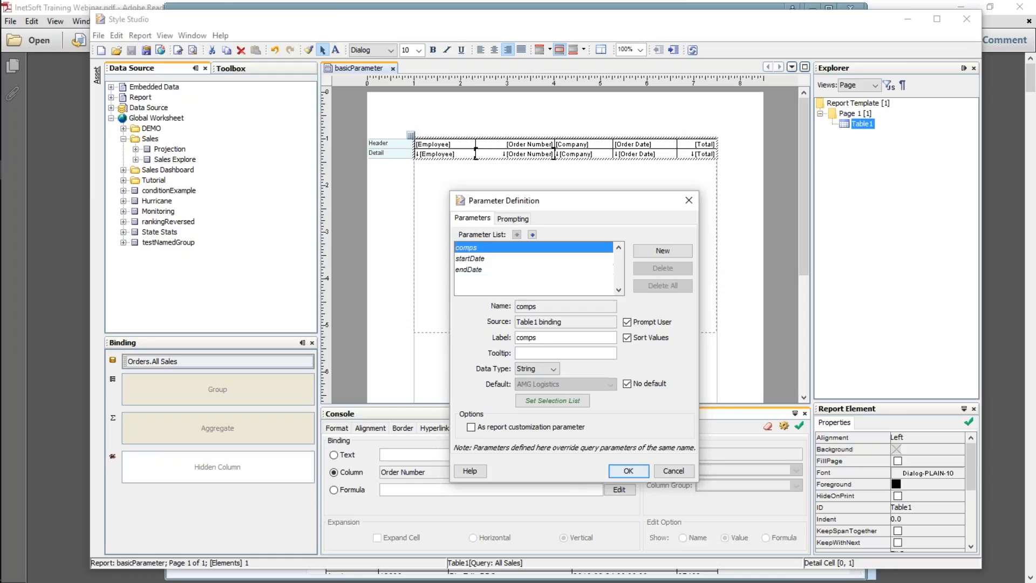
pyautogui.doubleClick(529, 339)
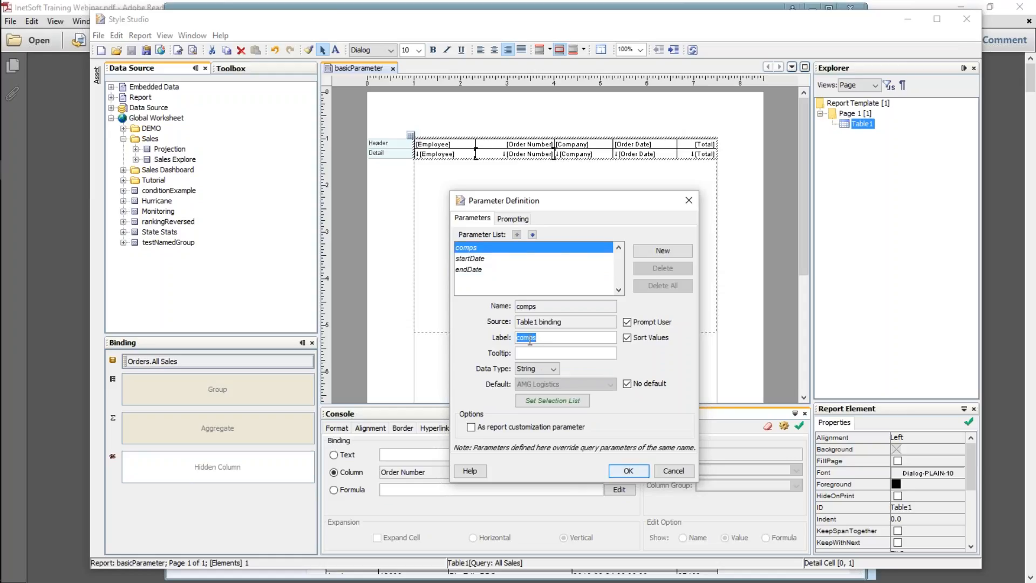
pyautogui.write('Enter Comap')
pyautogui.press('BackSpace')
pyautogui.press('BackSpace')
pyautogui.press('BackSpace')
pyautogui.press('BackSpace')
pyautogui.write('panie')
pyautogui.write('Supply ')
pyautogui.write('a list of companies.')
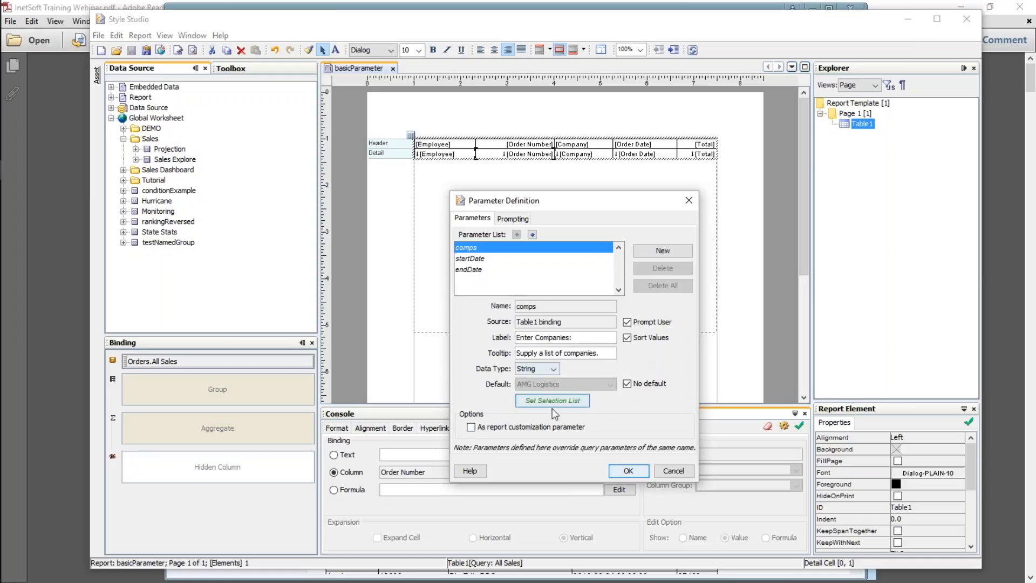
pyautogui.click(632, 470)
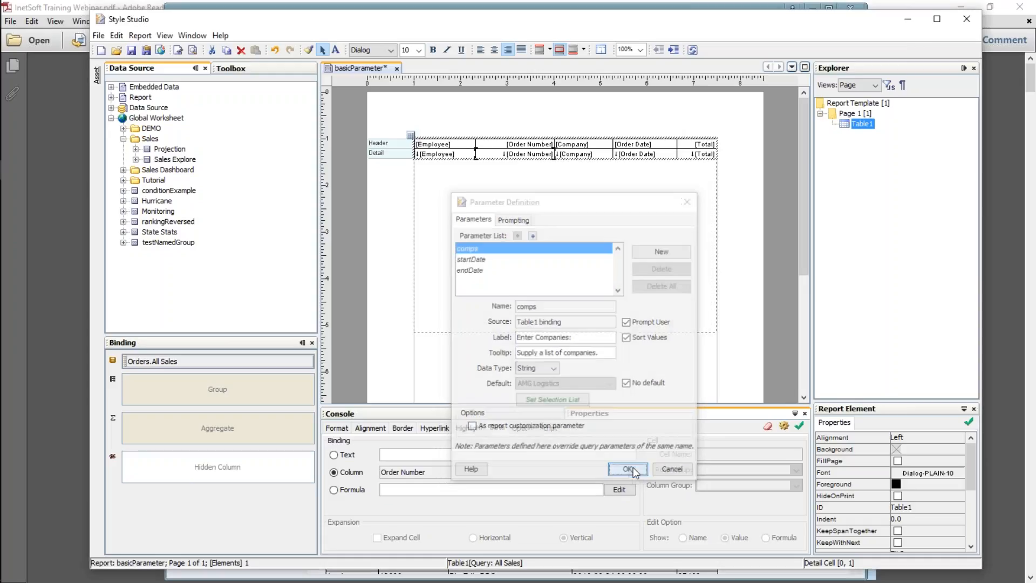
pyautogui.click(192, 51)
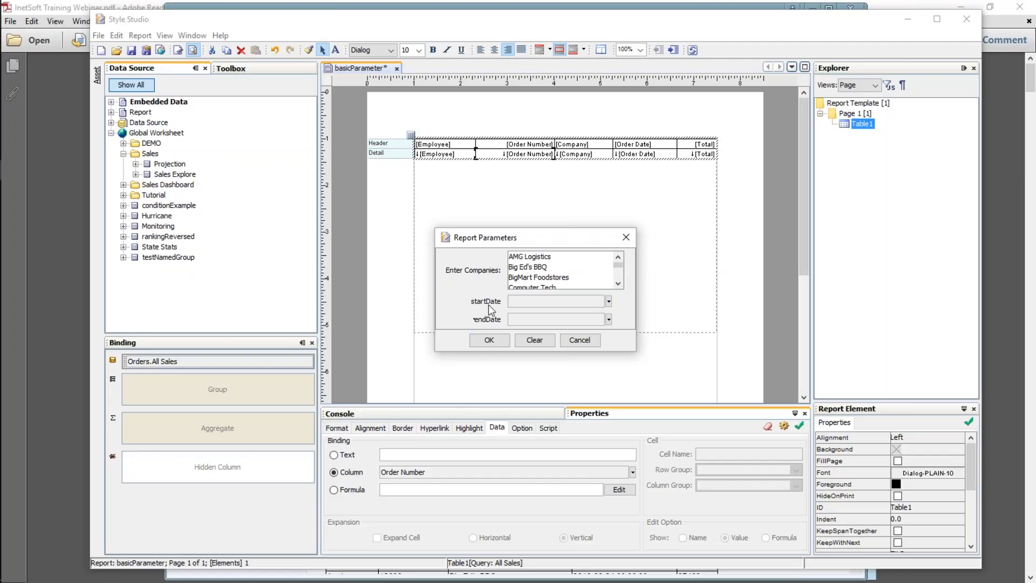
pyautogui.click(579, 339)
# Reopen the parameter definitions and turn off user prompting for both startDate and endDate
pyautogui.click(145, 39)
pyautogui.click(148, 47)
pyautogui.click(448, 200)
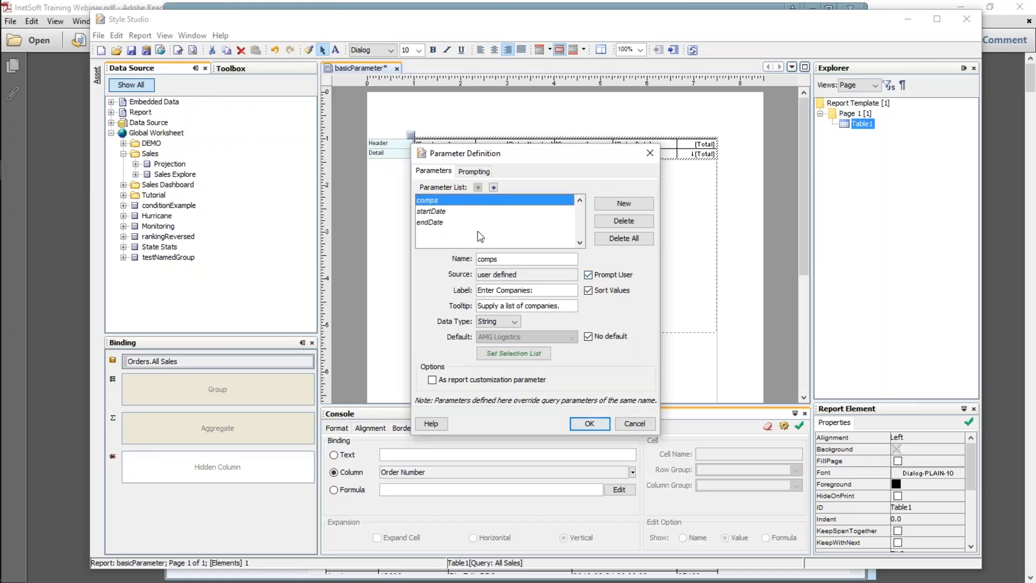
pyautogui.click(448, 211)
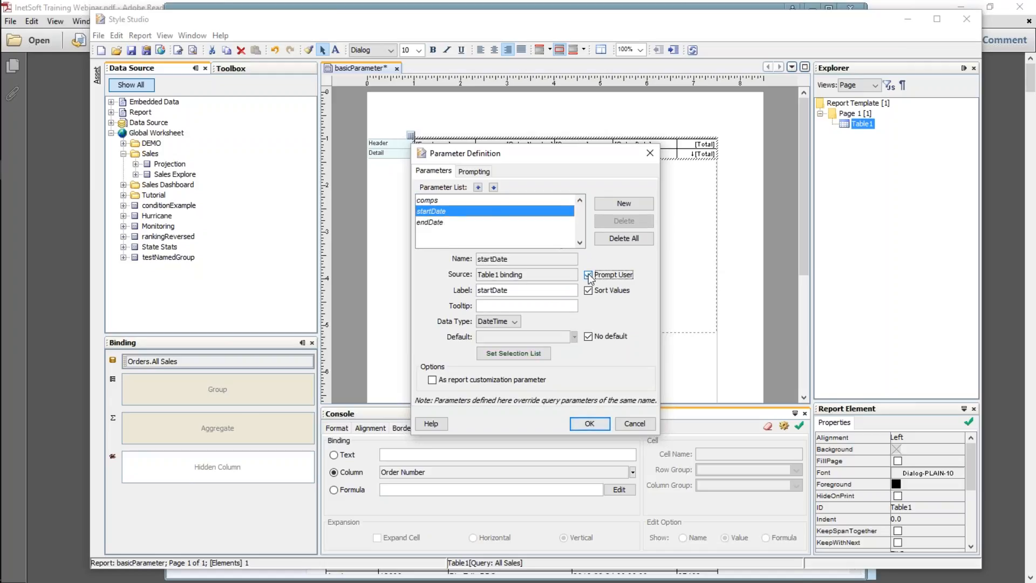
pyautogui.click(588, 274)
pyautogui.click(445, 223)
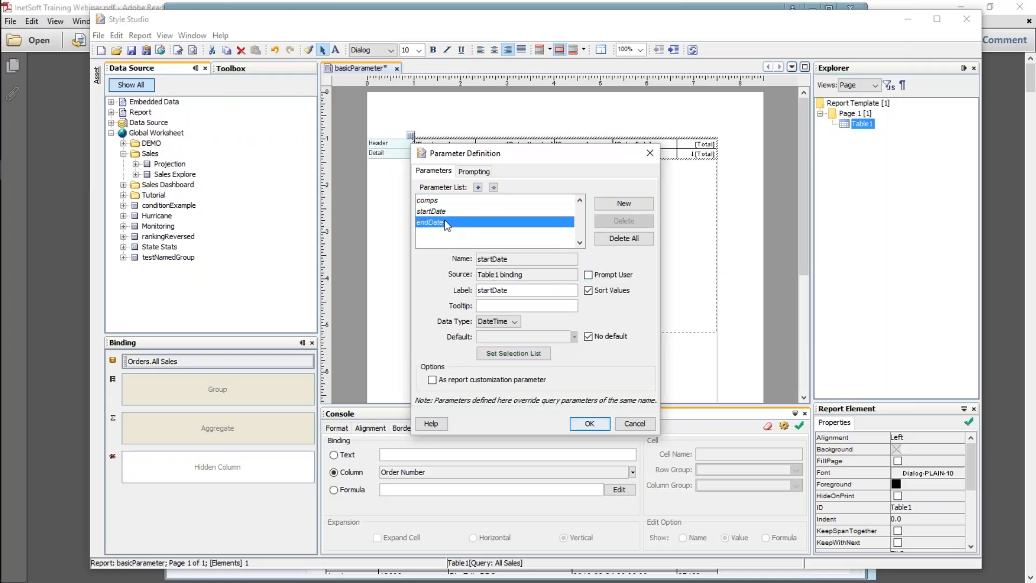
pyautogui.click(588, 274)
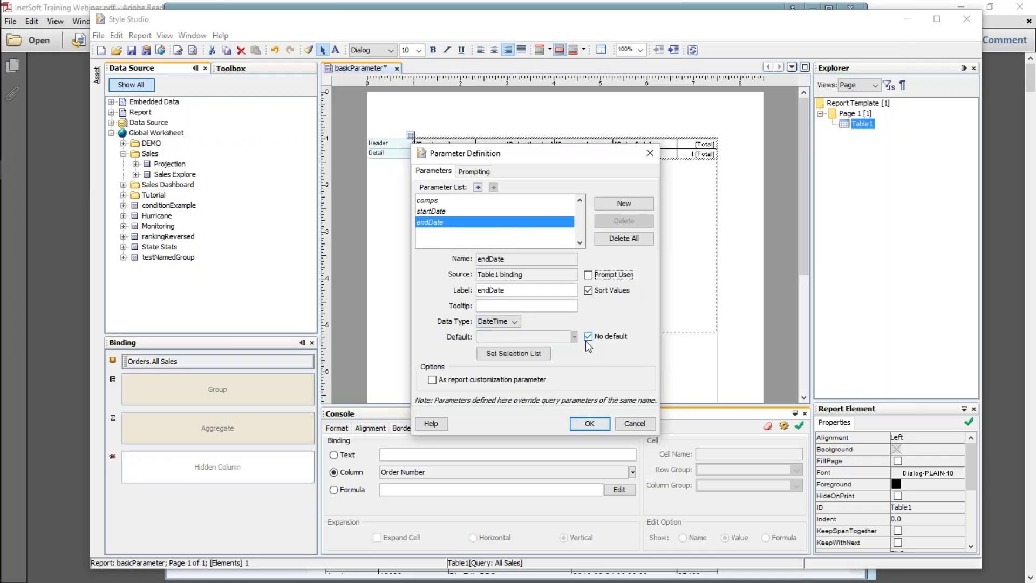
# Enable a default value for the comps parameter and set it to Eastern Data
pyautogui.click(435, 199)
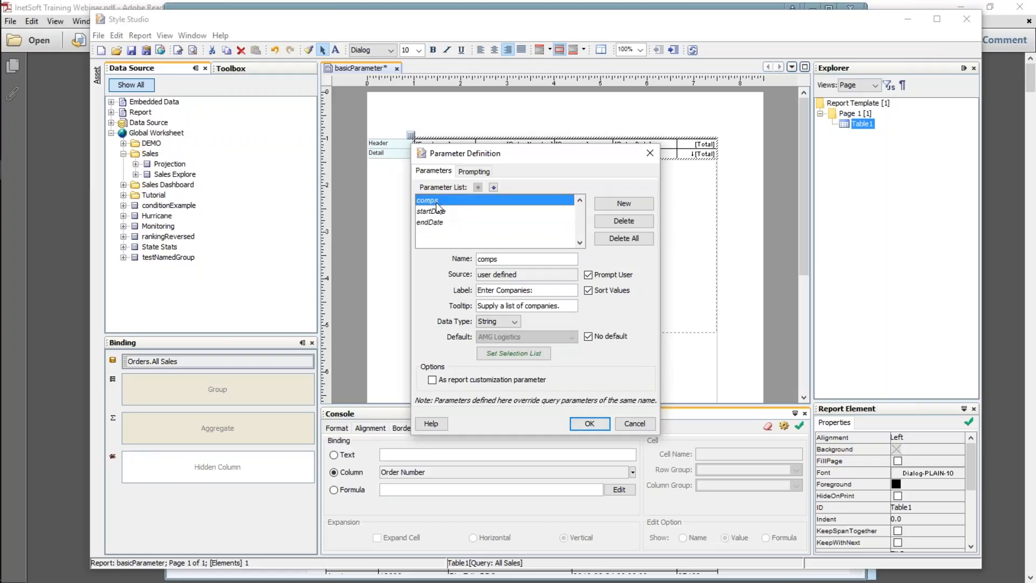
pyautogui.click(588, 335)
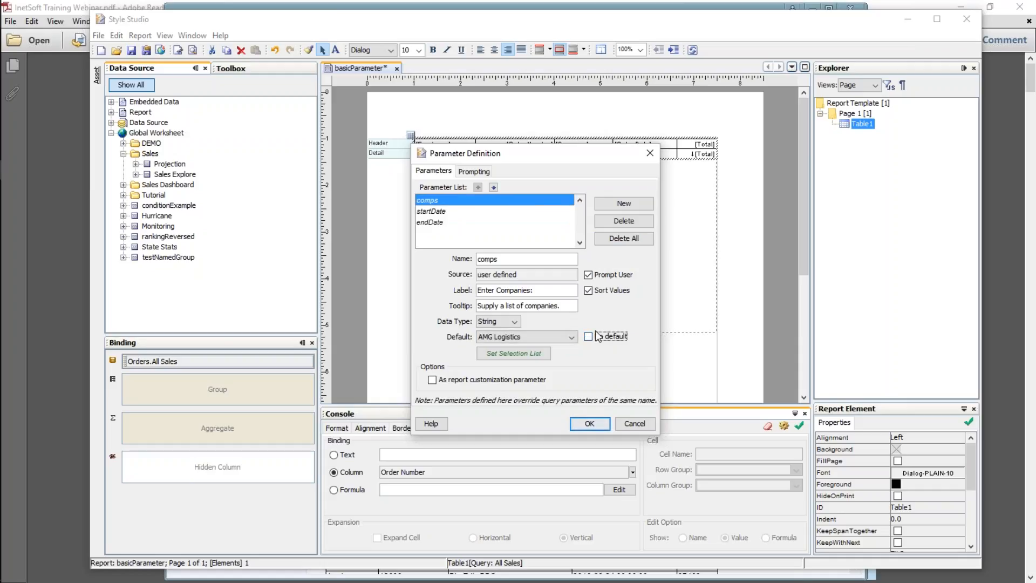
pyautogui.click(572, 336)
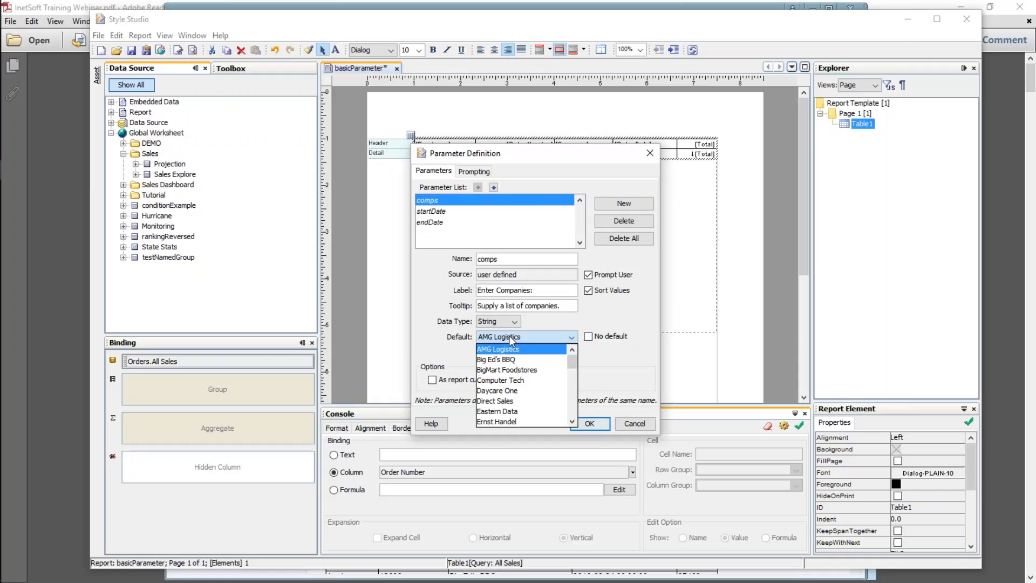
pyautogui.click(510, 400)
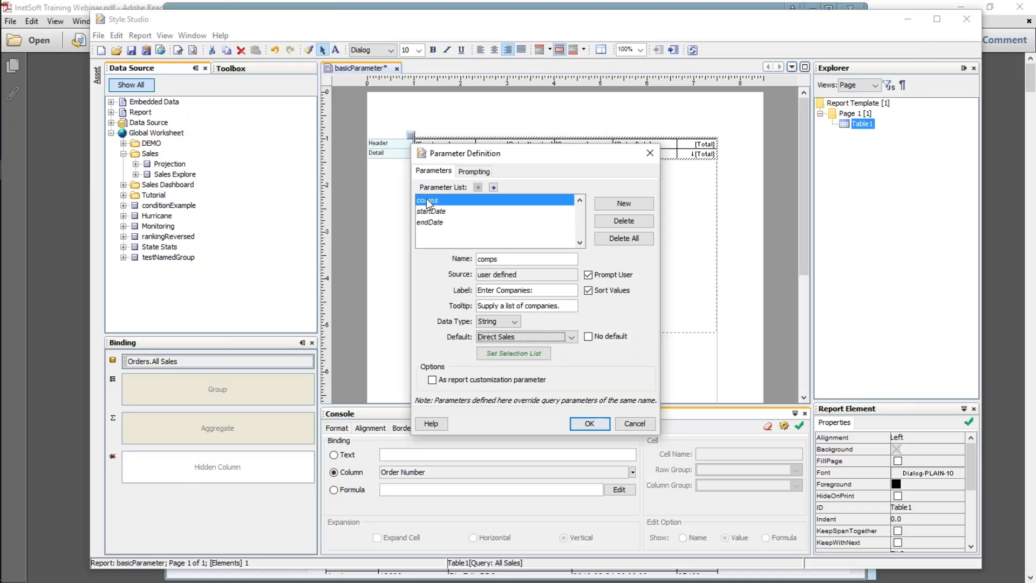
pyautogui.click(572, 338)
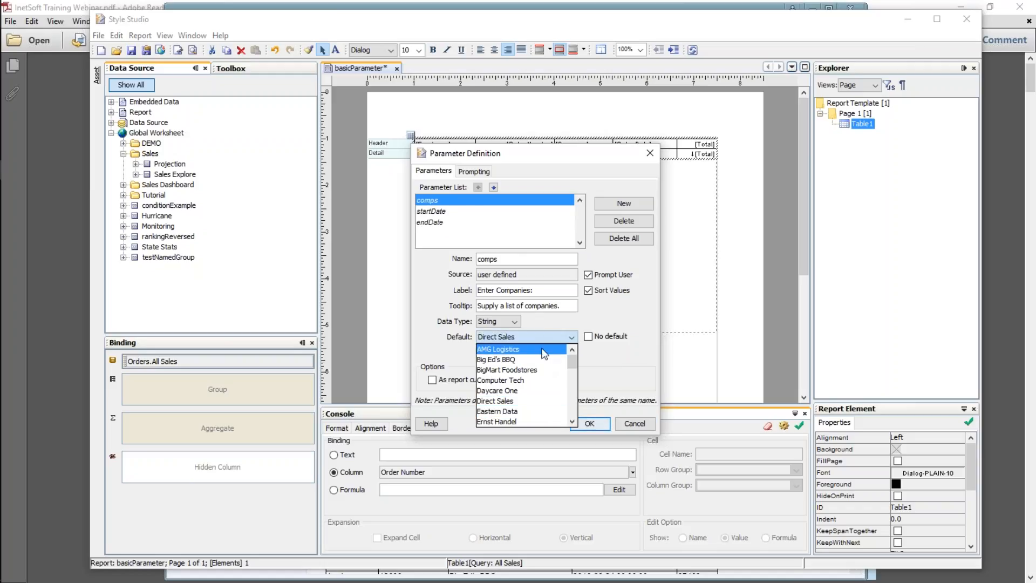
pyautogui.click(536, 410)
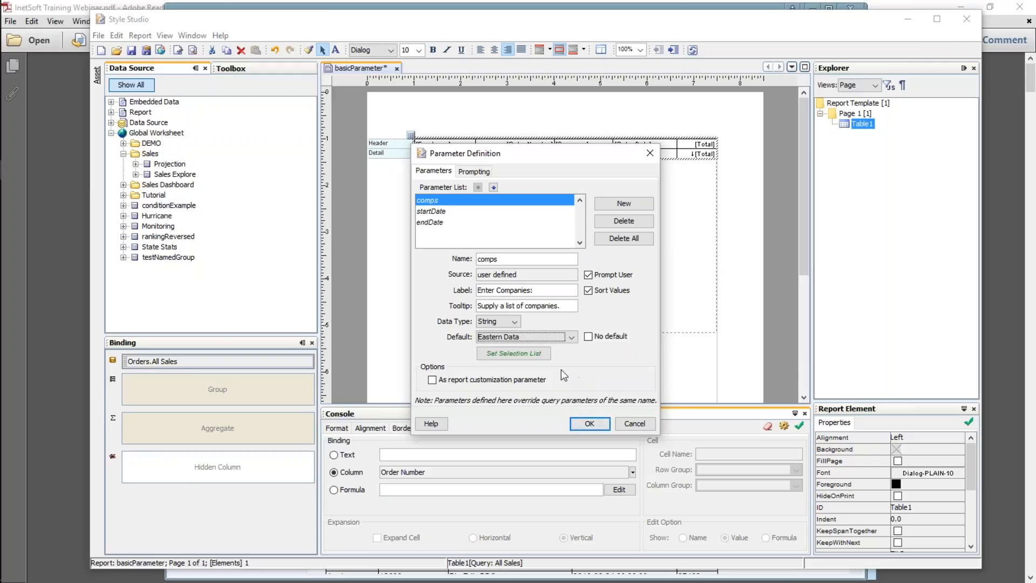
# Try replacing the comps parameter's query-based selection list with a manual list containing an empty row, and cancel
pyautogui.click(523, 354)
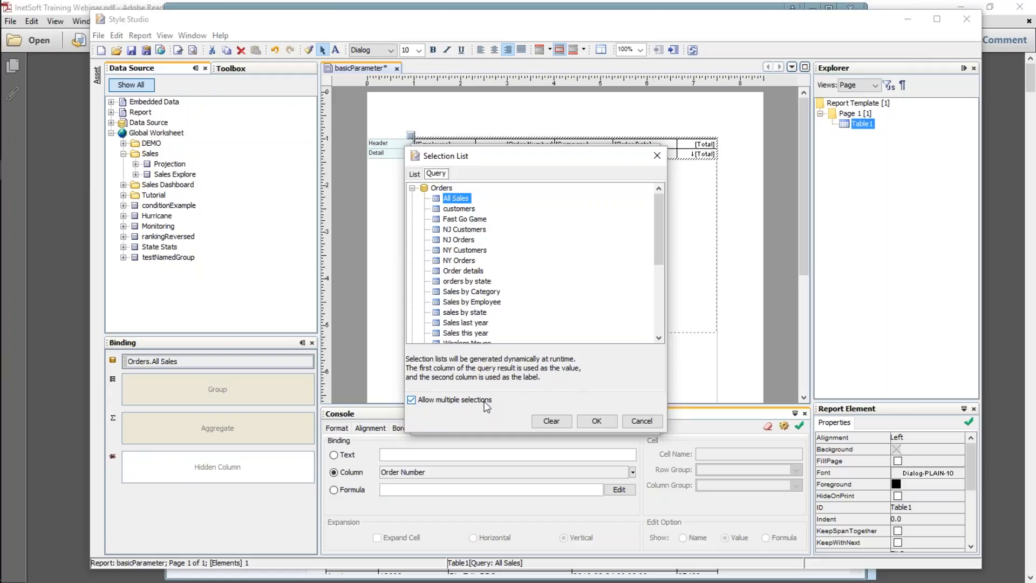
pyautogui.click(414, 174)
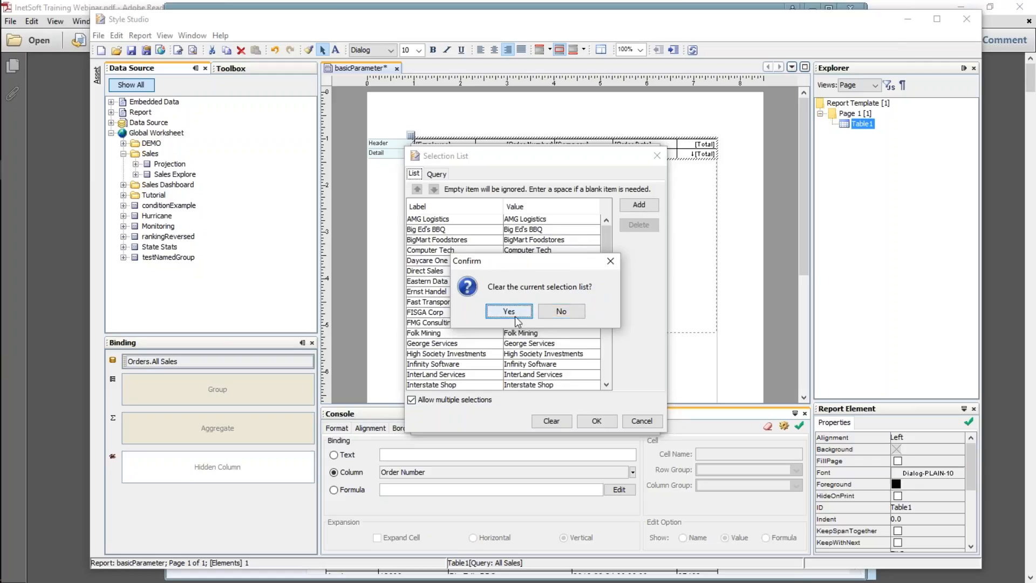
pyautogui.click(514, 313)
pyautogui.click(638, 208)
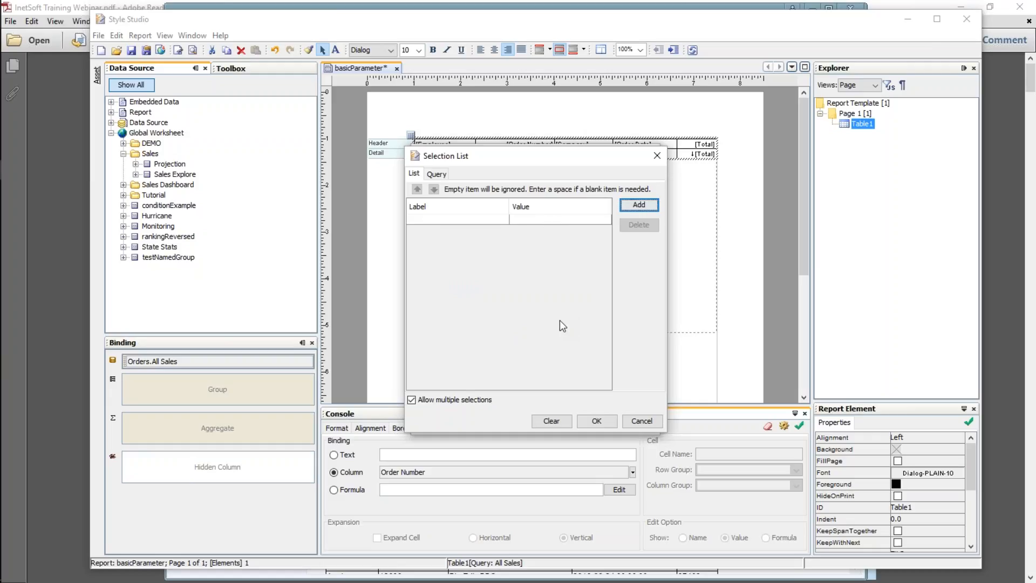
pyautogui.click(650, 423)
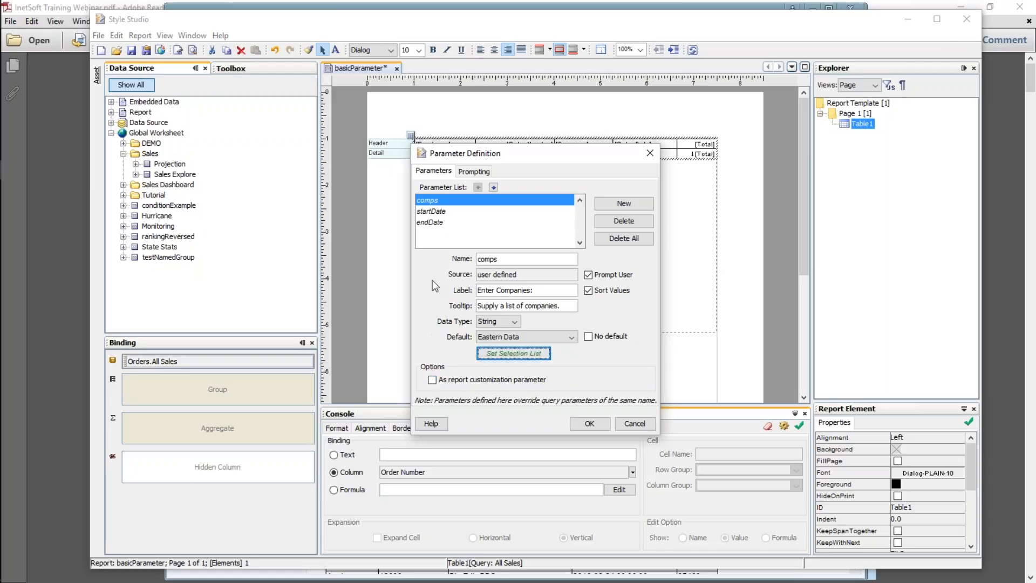
# Mark comps as a report customization parameter and check the startDate and endDate settings
pyautogui.click(433, 379)
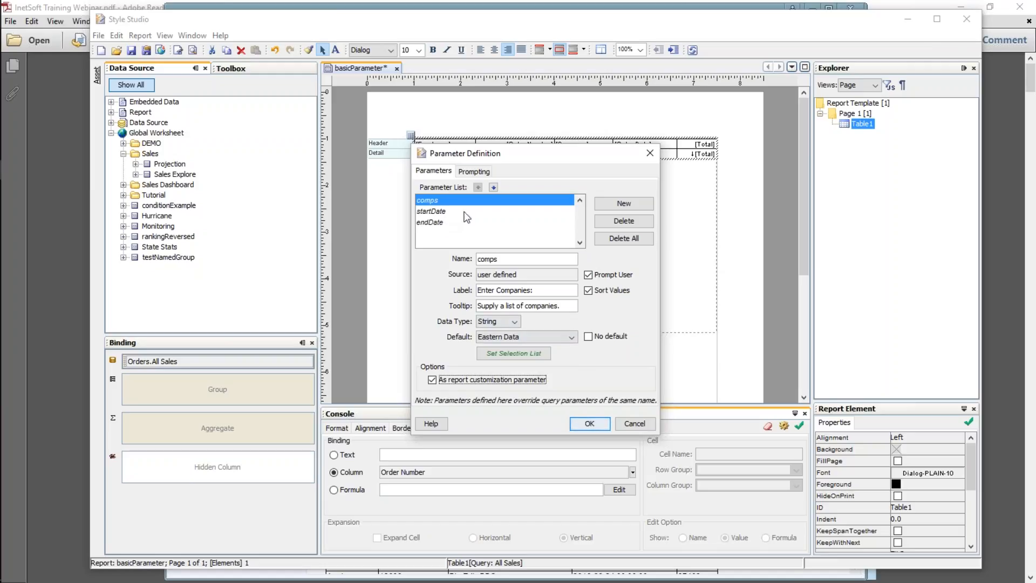
pyautogui.click(445, 211)
pyautogui.click(440, 225)
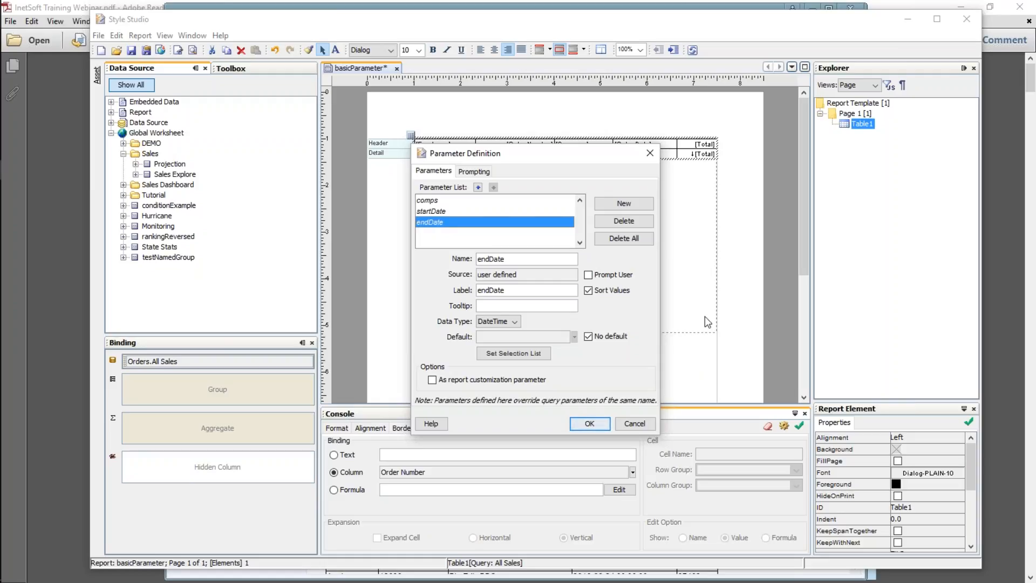
# Create a new report parameter named period and set its data type to String
pyautogui.moveTo(550, 158); pyautogui.dragTo(530, 209)
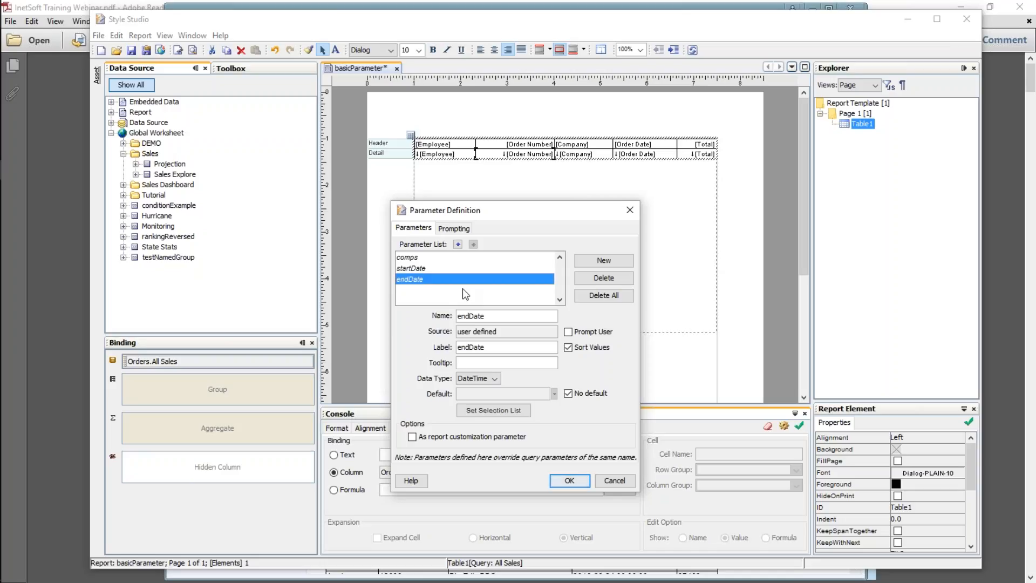
pyautogui.click(613, 260)
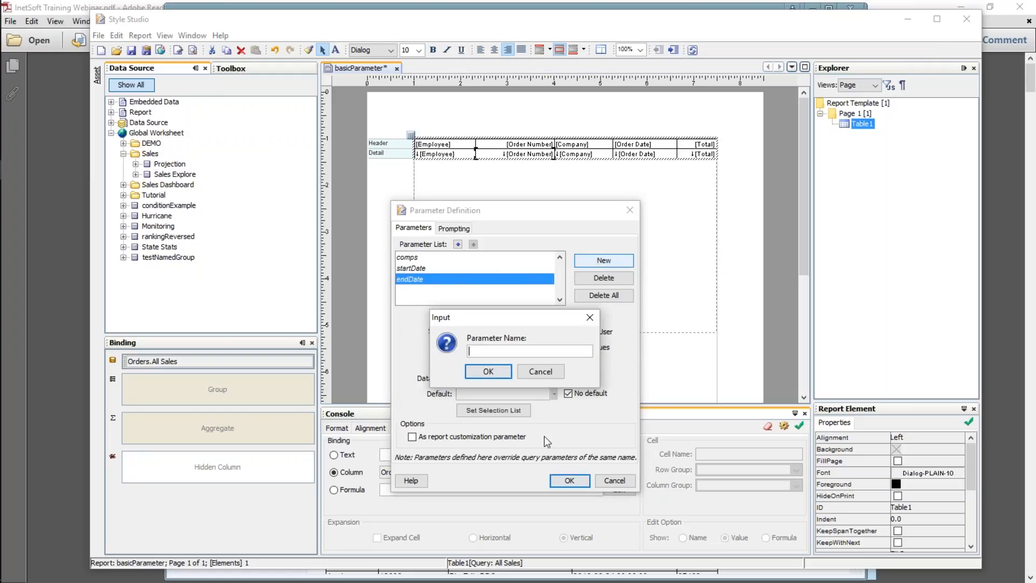
pyautogui.write('period')
pyautogui.click(490, 372)
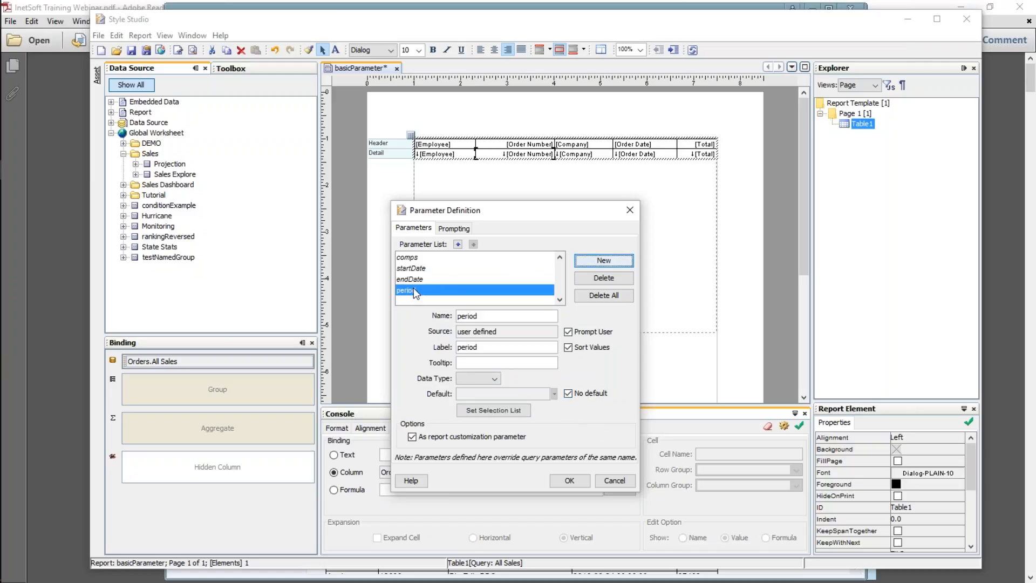
pyautogui.click(495, 379)
pyautogui.scroll(2, 496, 402)
pyautogui.click(467, 390)
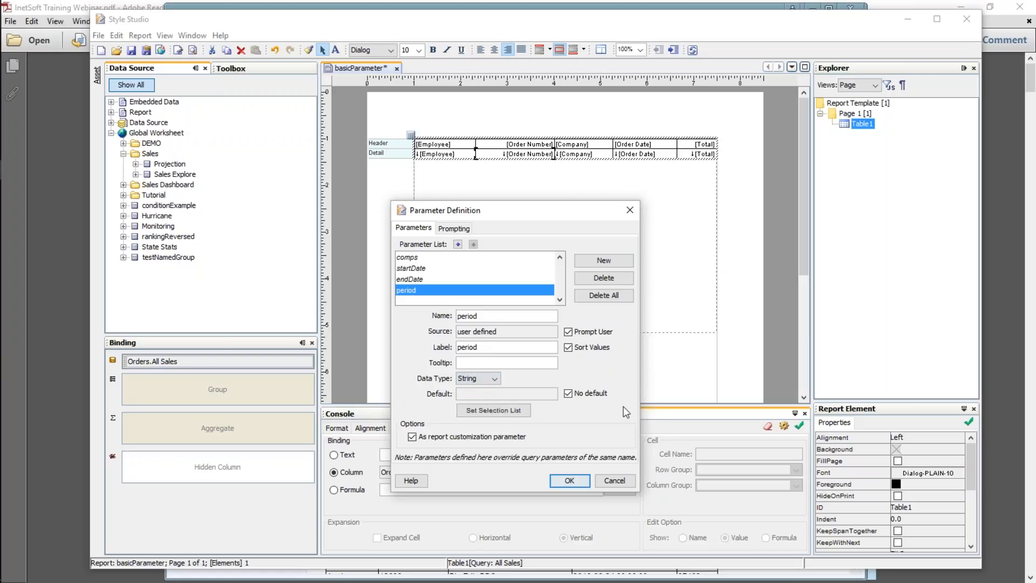
# Start a manual selection list for the period parameter with an entry labelled Year and the value year
pyautogui.click(497, 410)
pyautogui.click(628, 211)
pyautogui.click(444, 220)
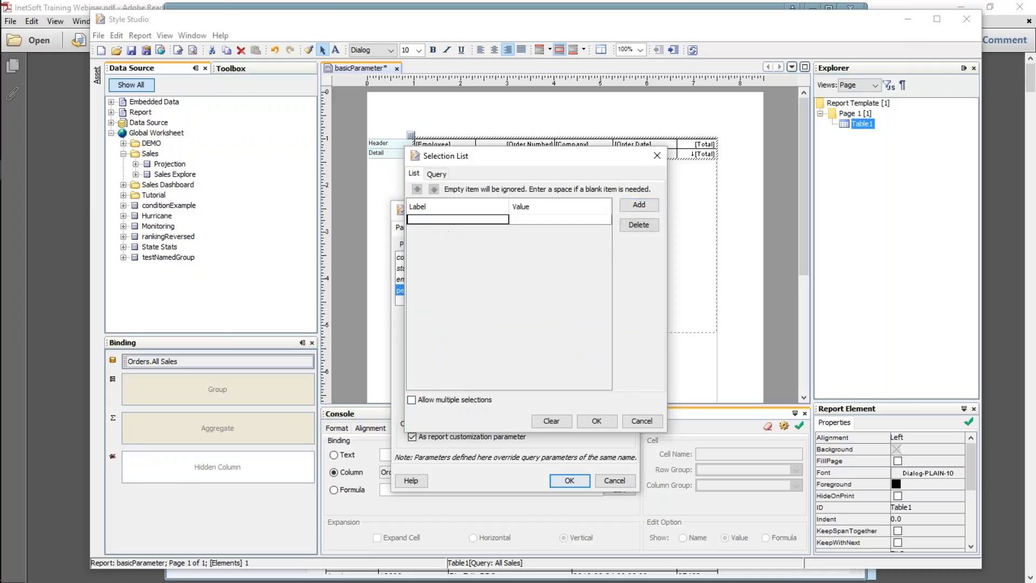
pyautogui.write('Year')
pyautogui.press('Tab')
pyautogui.write('year')
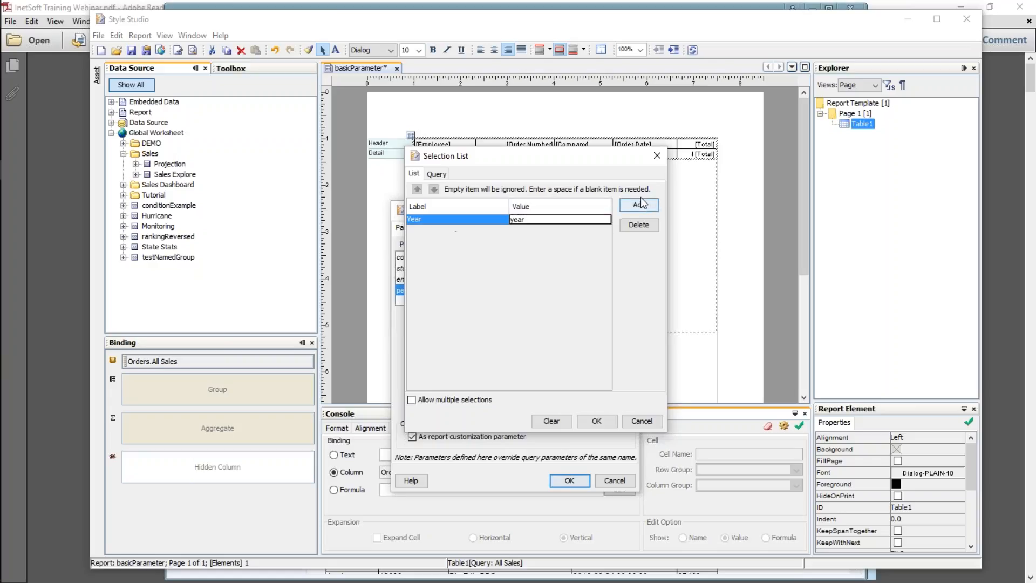
# Add a second entry to the period selection list with the label Month and the value month
pyautogui.click(642, 206)
pyautogui.doubleClick(445, 229)
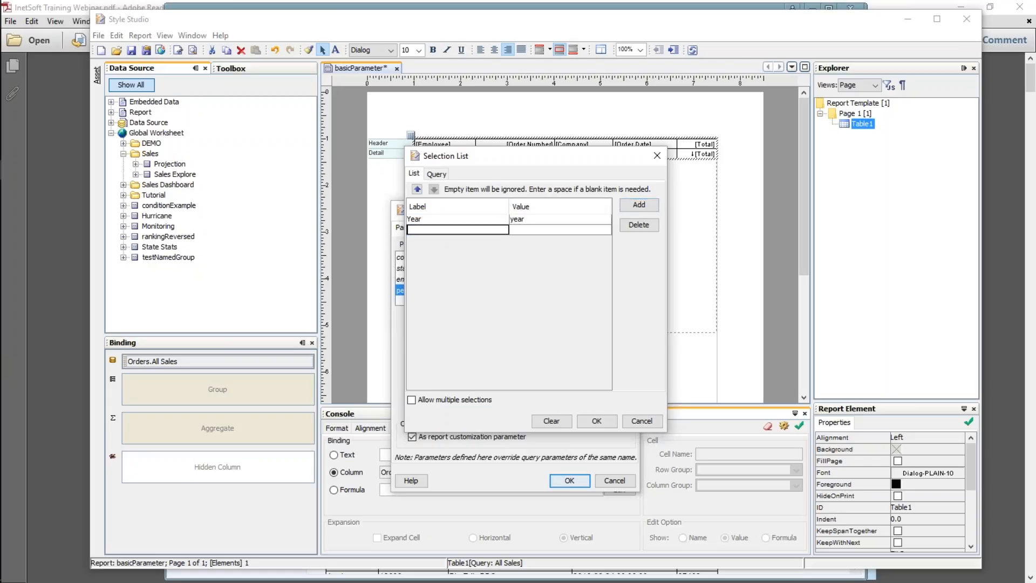
pyautogui.write('Month')
pyautogui.press('Tab')
pyautogui.write('mont')
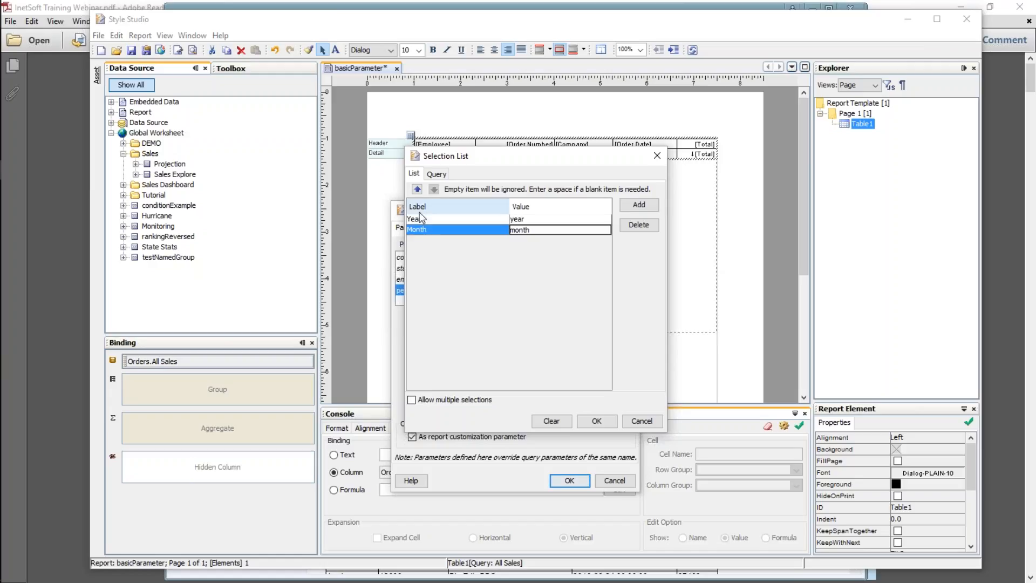
# Relabel the period selection list entries as This Year and This Month and accept the list
pyautogui.doubleClick(432, 220)
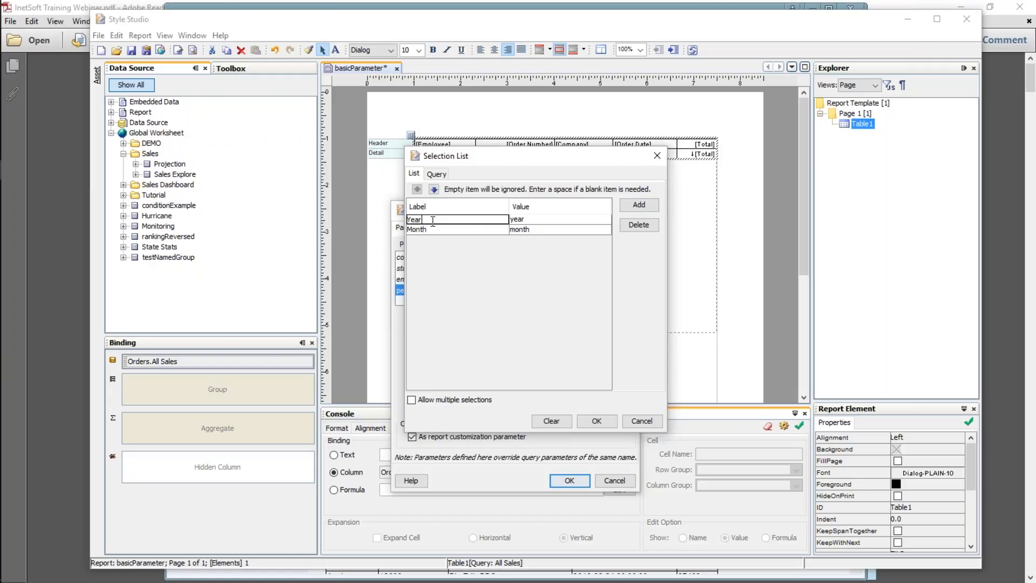
pyautogui.write('This')
pyautogui.click(416, 230)
pyautogui.write('This')
pyautogui.click(469, 220)
pyautogui.write('(YTD')
pyautogui.press('BackSpace')
pyautogui.press('BackSpace')
pyautogui.press('BackSpace')
pyautogui.press('BackSpace')
pyautogui.press('BackSpace')
pyautogui.moveTo(530, 158); pyautogui.dragTo(789, 224)
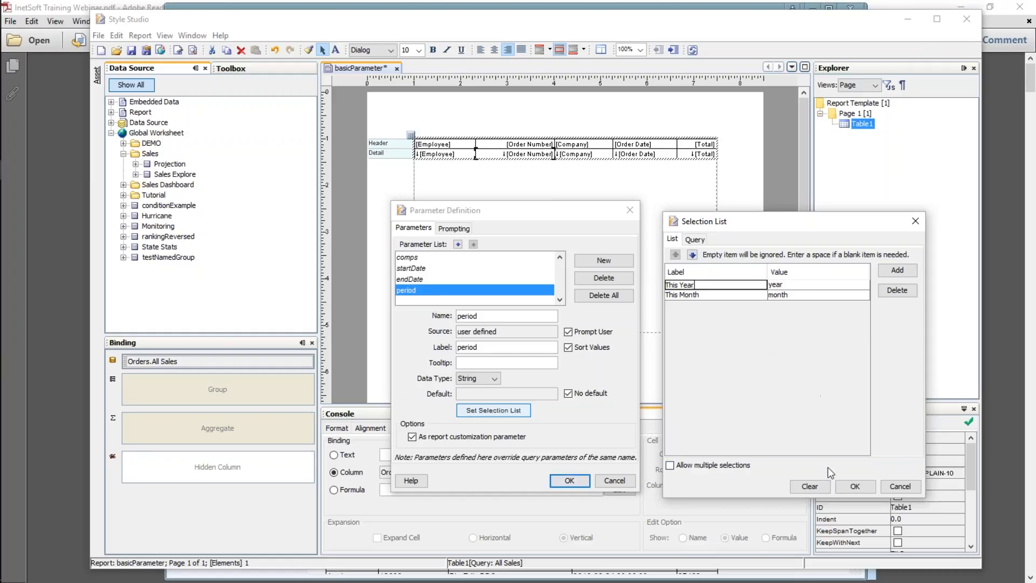
pyautogui.click(854, 485)
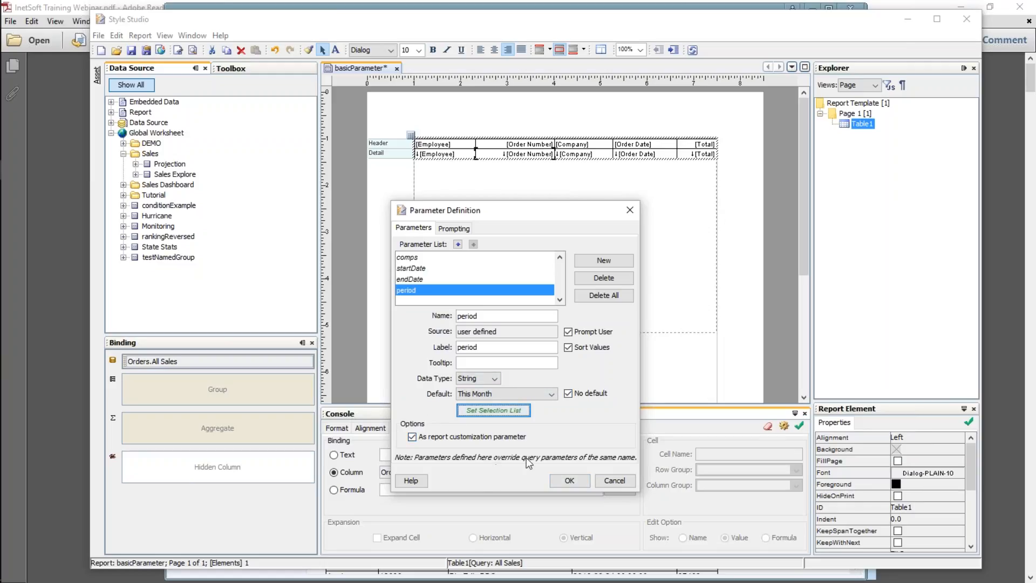
# Enable the This Month default for the period parameter, label it Period and set its tooltip to "Choose one:"
pyautogui.click(569, 395)
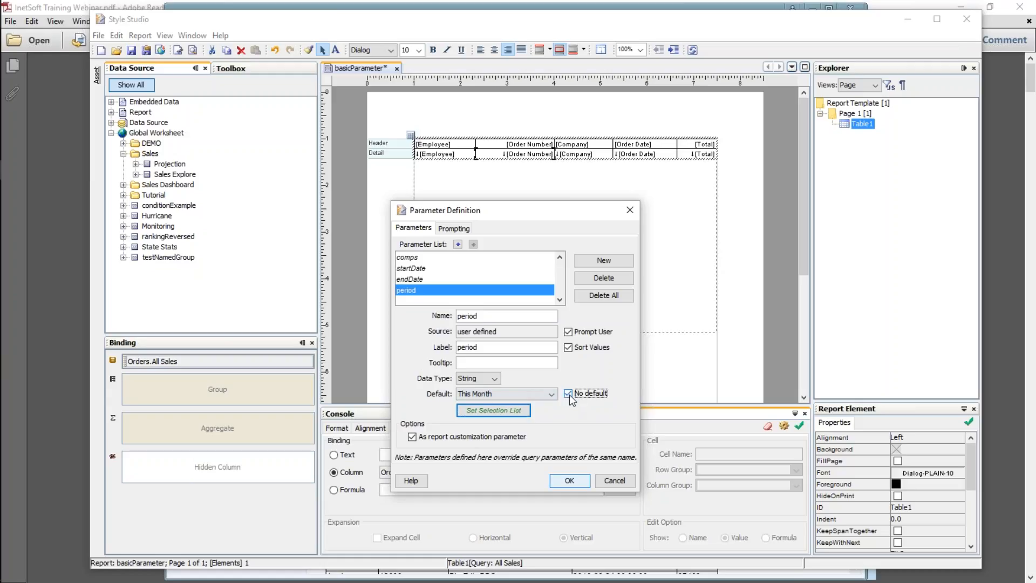
pyautogui.click(569, 394)
pyautogui.click(498, 361)
pyautogui.moveTo(461, 348); pyautogui.dragTo(456, 347)
pyautogui.write('P')
pyautogui.click(477, 363)
pyautogui.write('Choose one')
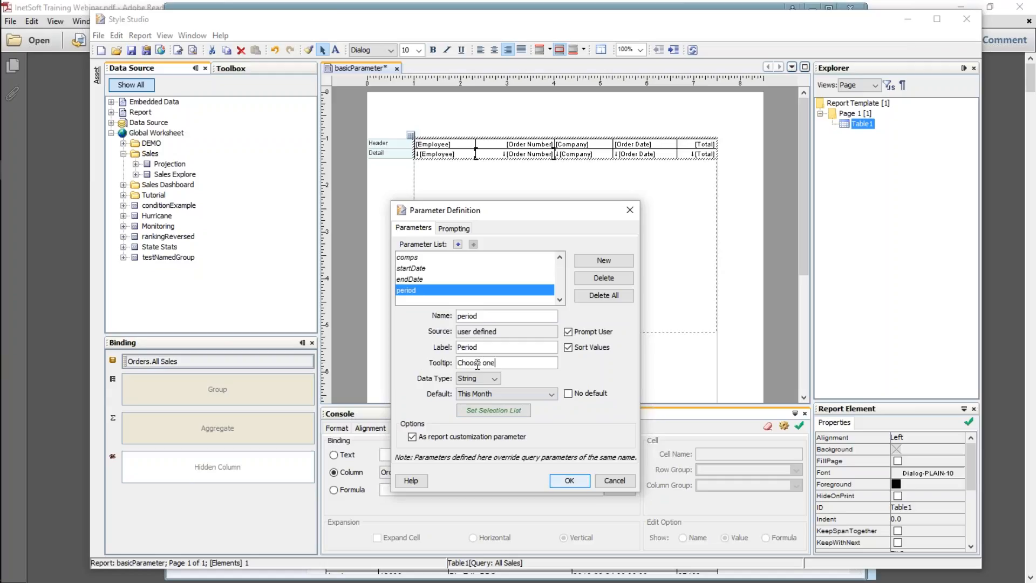
pyautogui.write(':')
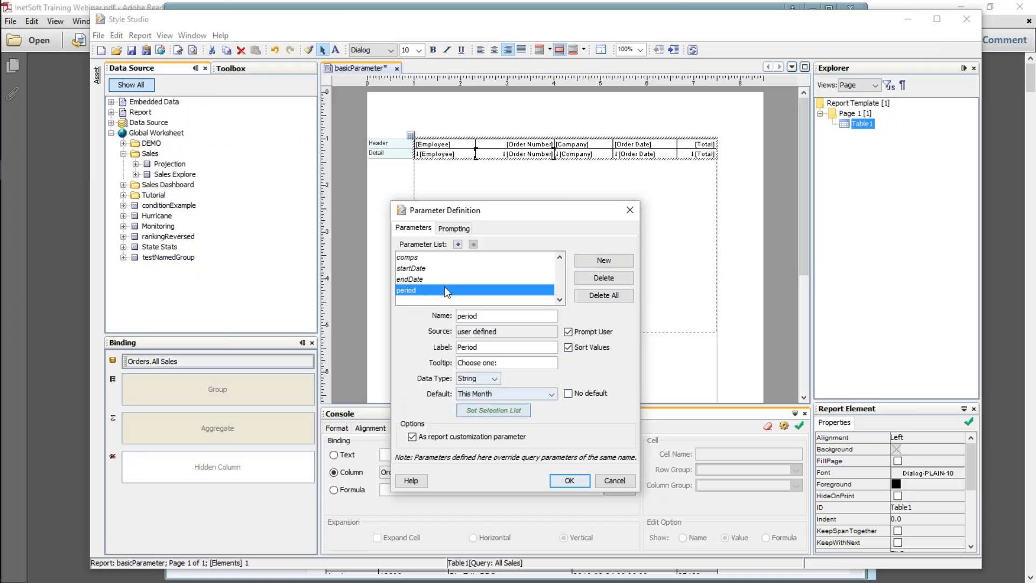
# Add another report parameter called name and accept the parameter definitions
pyautogui.click(589, 263)
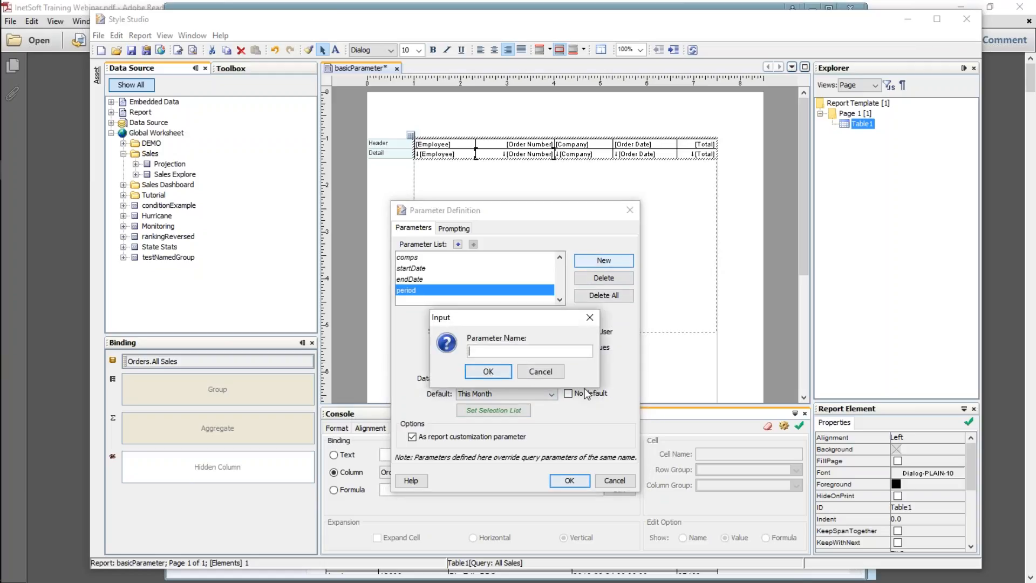
pyautogui.write('name')
pyautogui.click(488, 372)
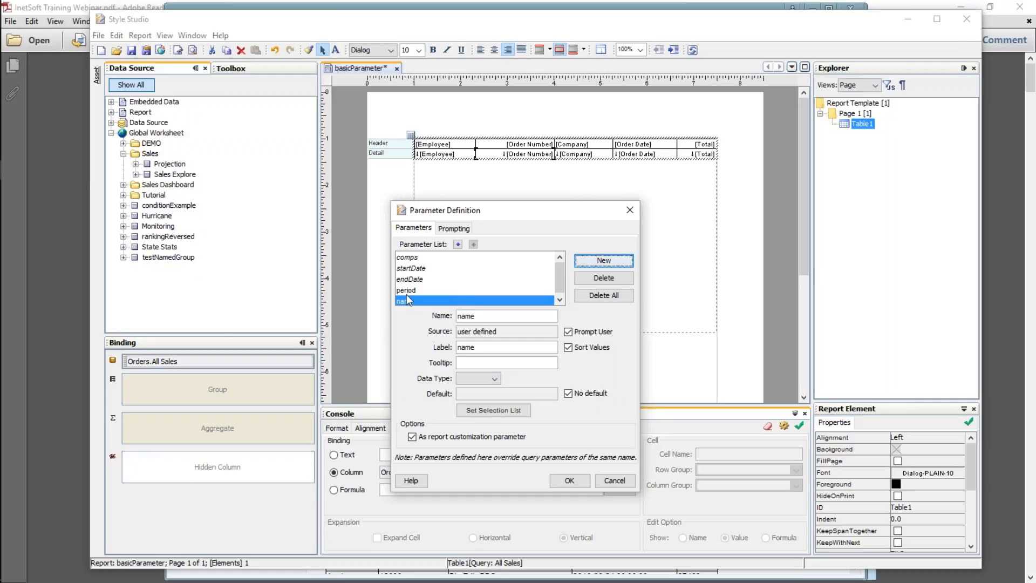
pyautogui.click(569, 346)
pyautogui.click(410, 290)
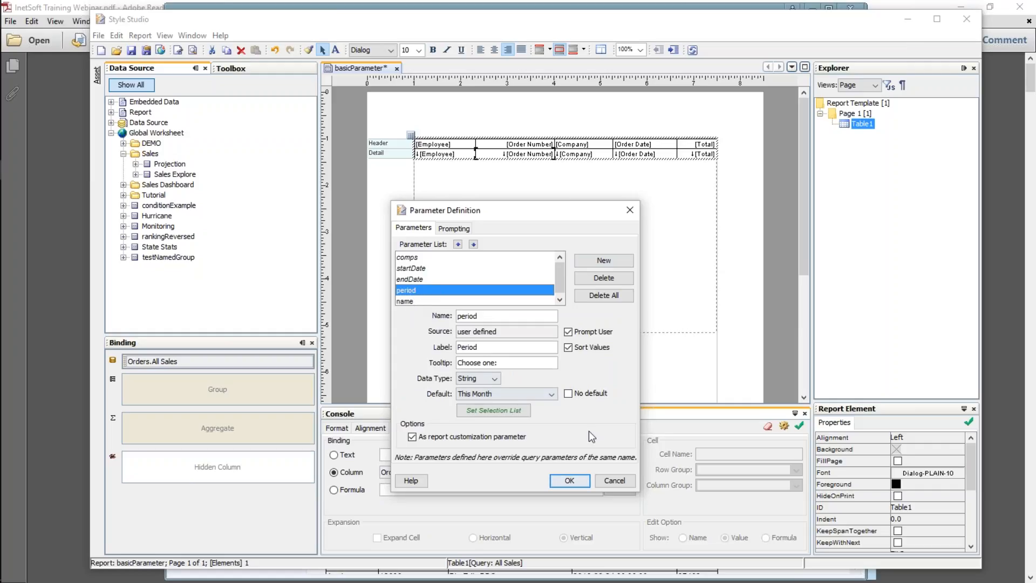
pyautogui.click(586, 474)
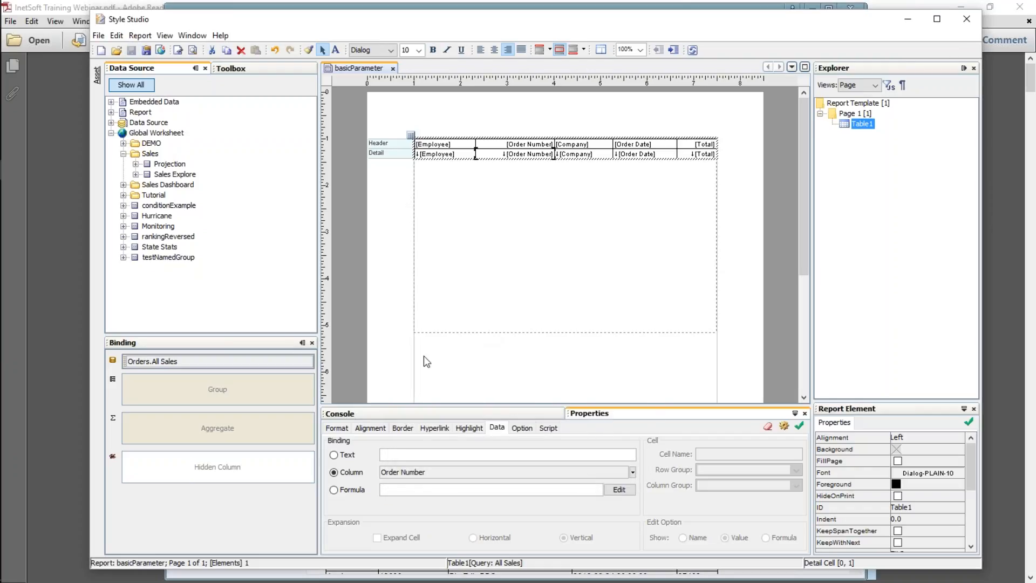
# Preview the report for AMG Logistics, Big Ed's BBQ and BigMart Foodstores, choosing a period and filling in the name parameter
pyautogui.click(193, 50)
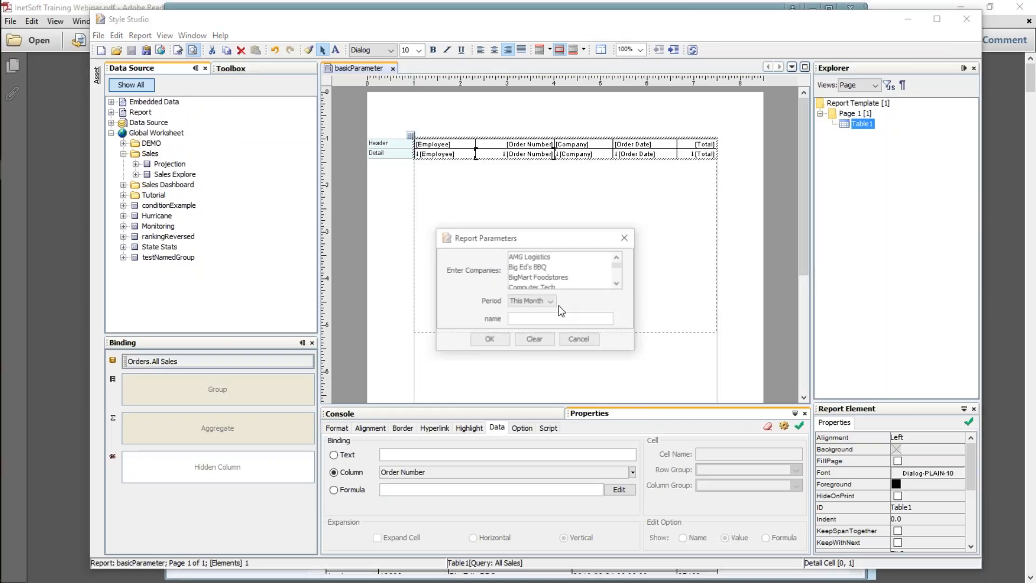
pyautogui.click(537, 256)
pyautogui.keyDown('ctrl'); pyautogui.click(546, 268); pyautogui.keyUp('ctrl')
pyautogui.keyDown('ctrl'); pyautogui.click(560, 278); pyautogui.keyUp('ctrl')
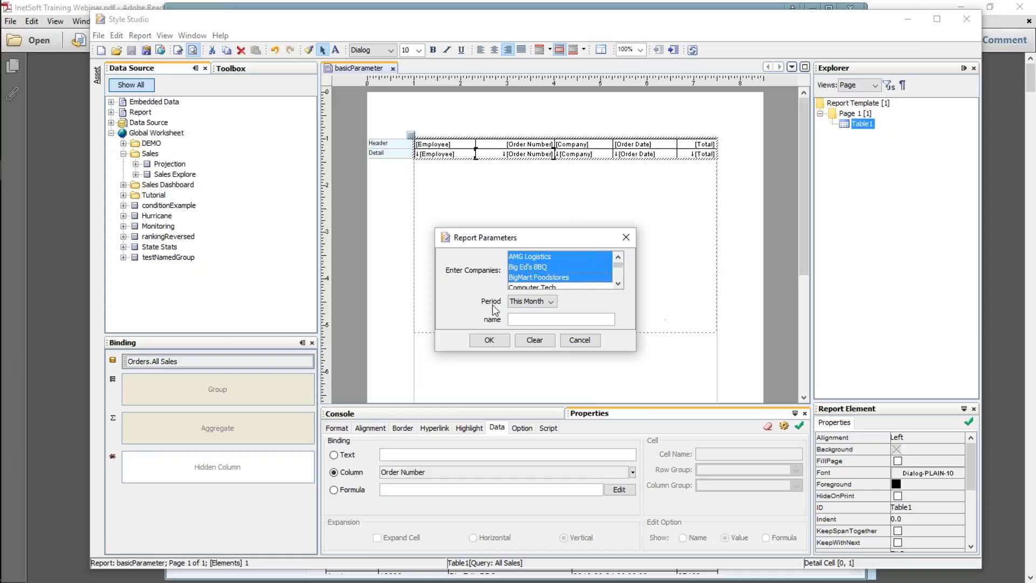
pyautogui.click(545, 301)
pyautogui.click(543, 326)
pyautogui.click(559, 321)
pyautogui.write('Dave')
pyautogui.click(486, 341)
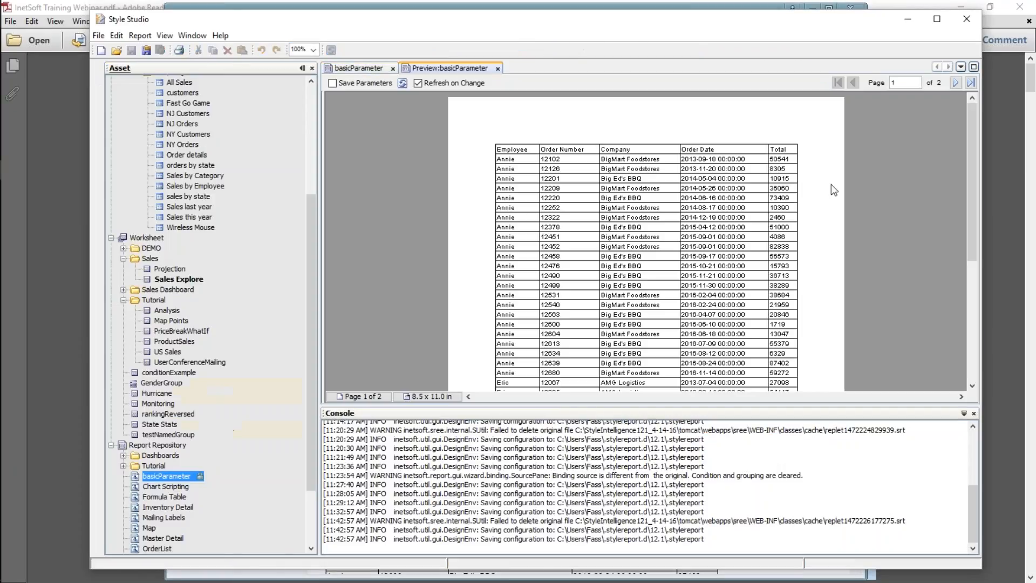
# Review the previewed order rows for the chosen companies and dates, and close the preview
pyautogui.scroll(-9, 731, 186)
pyautogui.scroll(8, 728, 184)
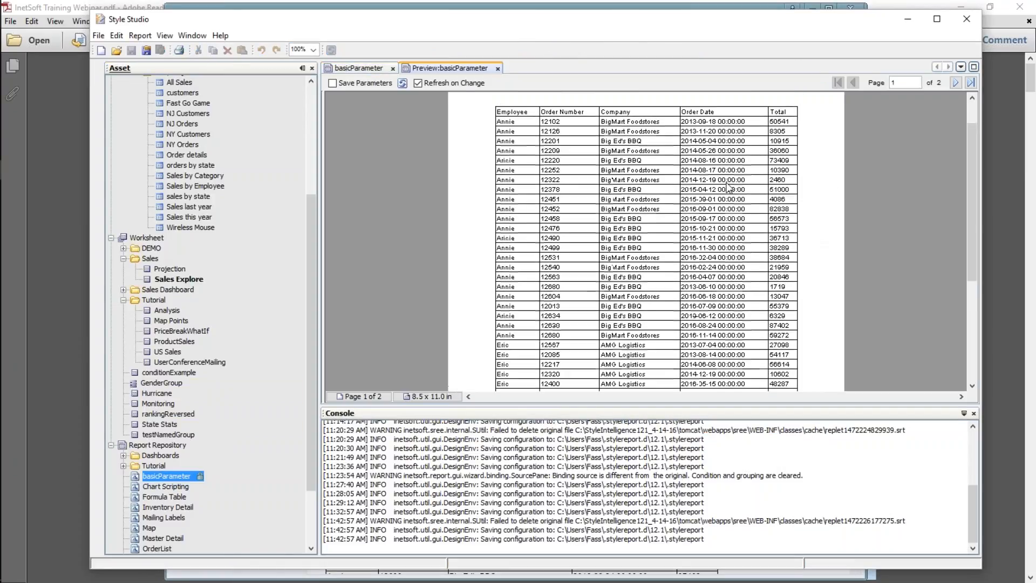
pyautogui.scroll(2, 728, 186)
pyautogui.scroll(-5, 621, 242)
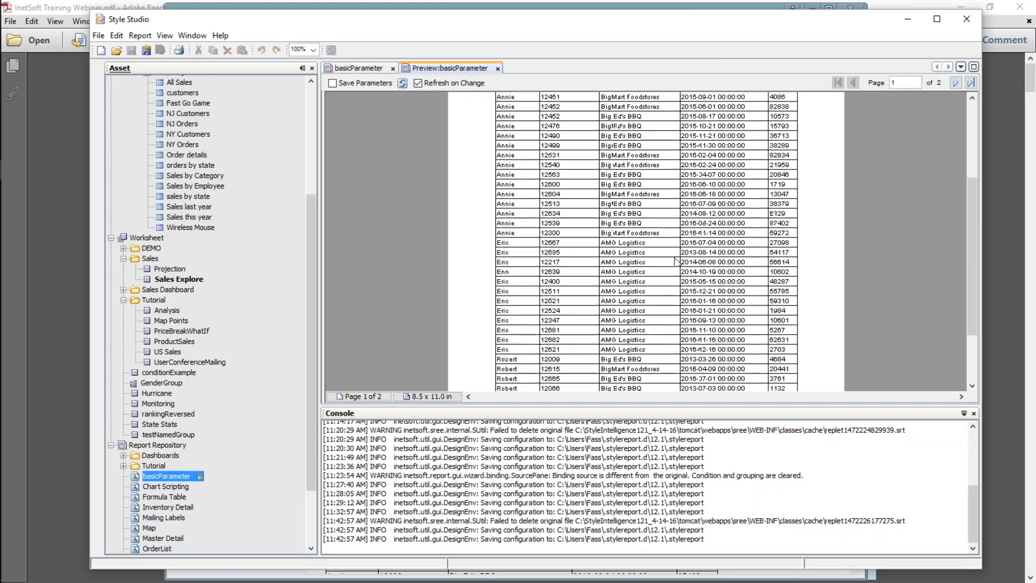
pyautogui.scroll(3, 742, 308)
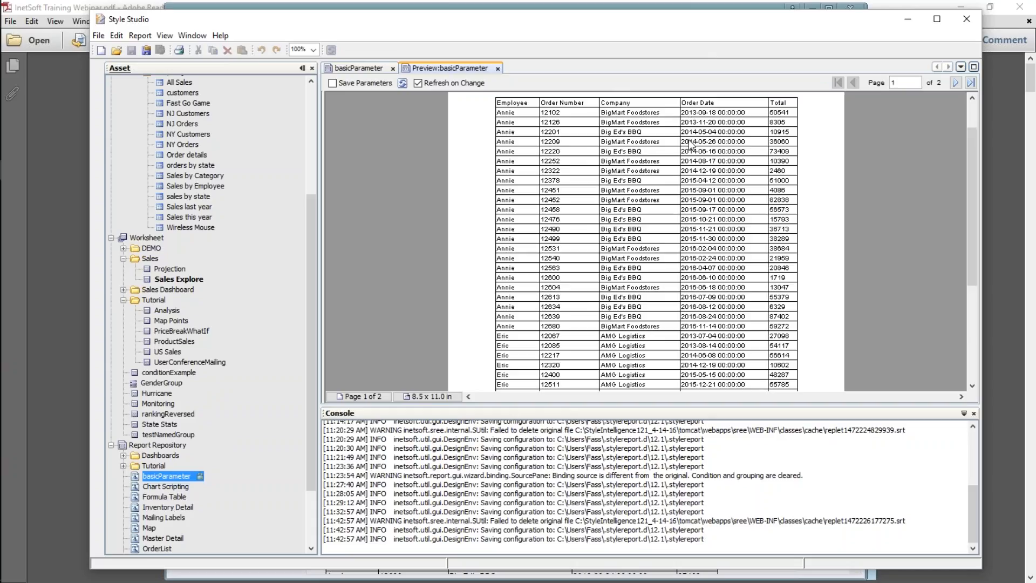
pyautogui.scroll(-3, 618, 298)
pyautogui.scroll(5, 618, 298)
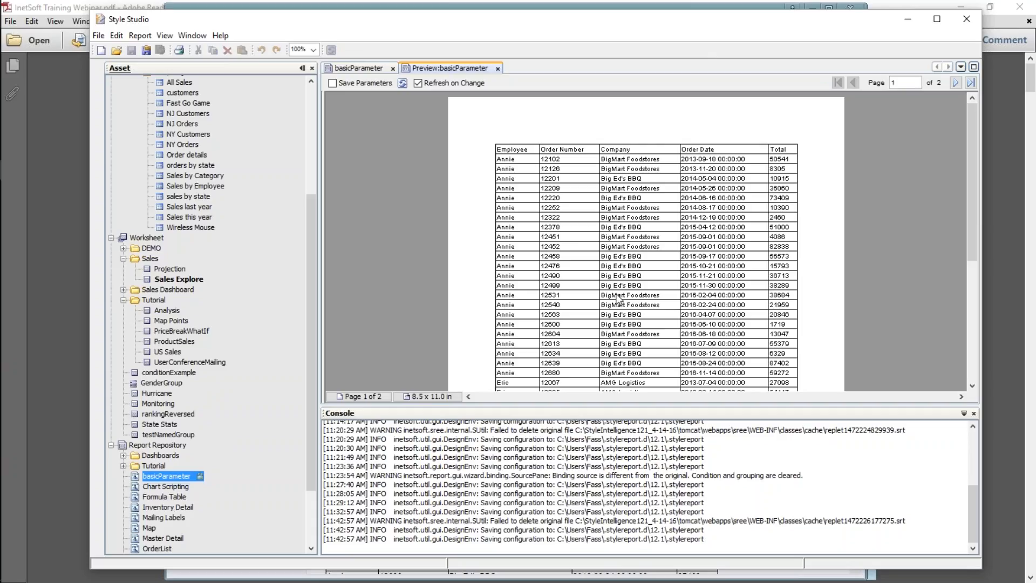
pyautogui.click(357, 68)
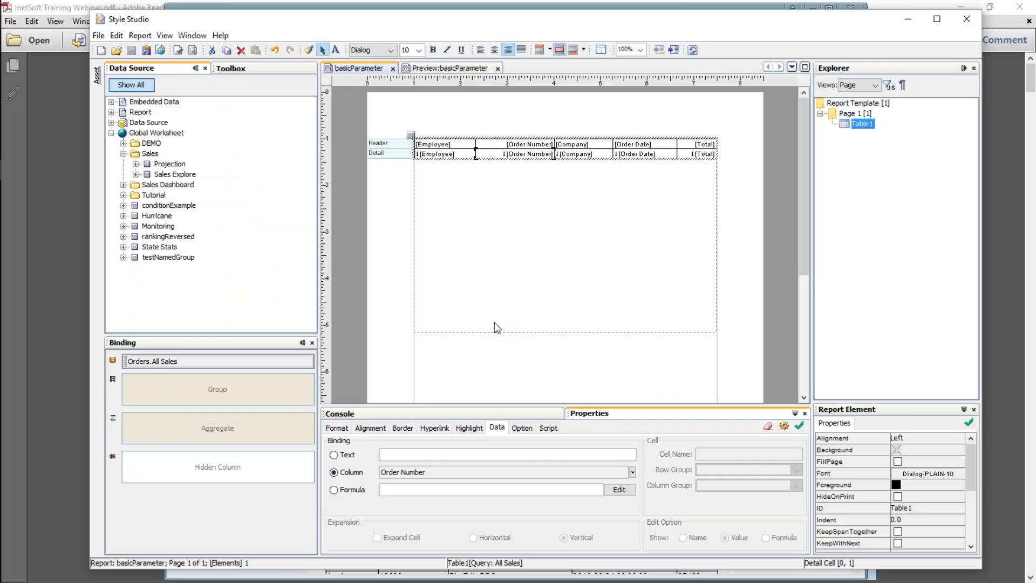
pyautogui.click(497, 68)
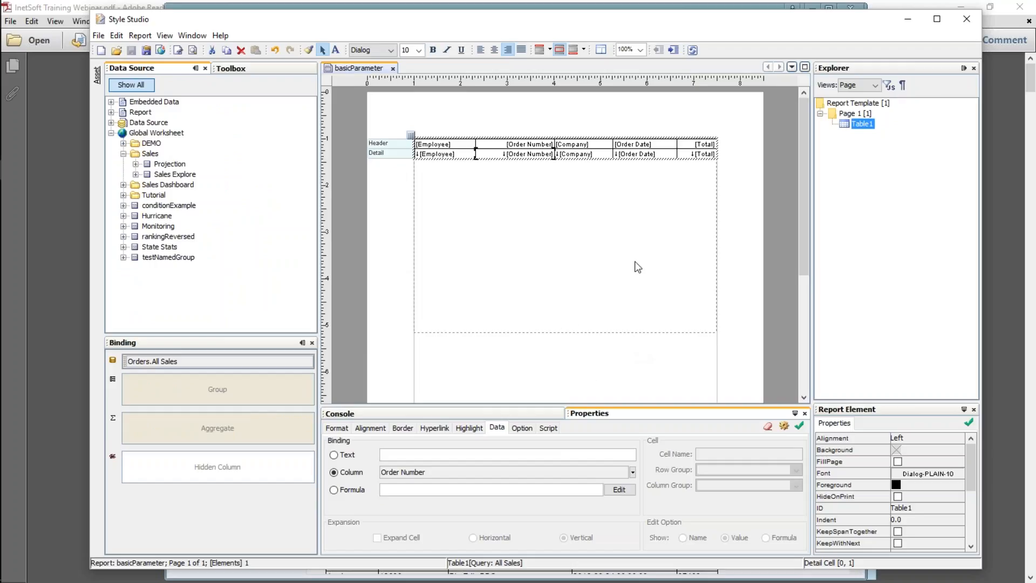
# Open the report-level script editor, look at the onInit script and return to the onLoad script
pyautogui.click(608, 266)
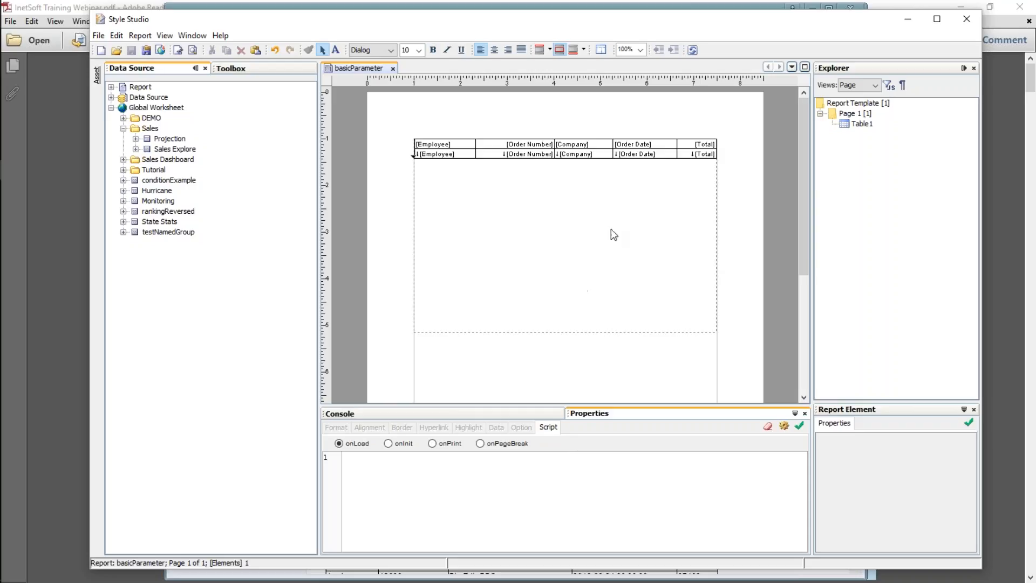
pyautogui.rightClick(595, 240)
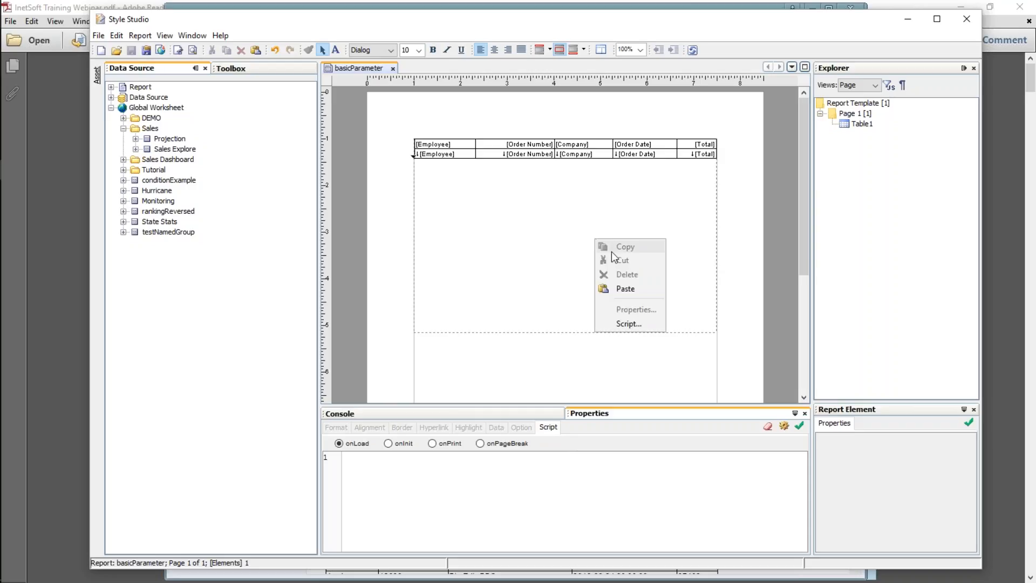
pyautogui.click(649, 324)
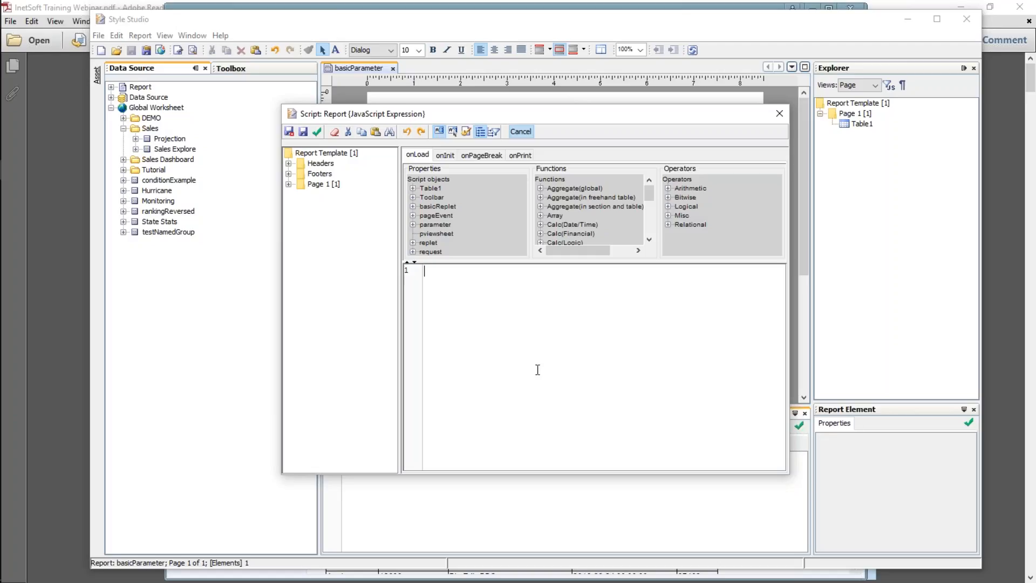
pyautogui.click(442, 157)
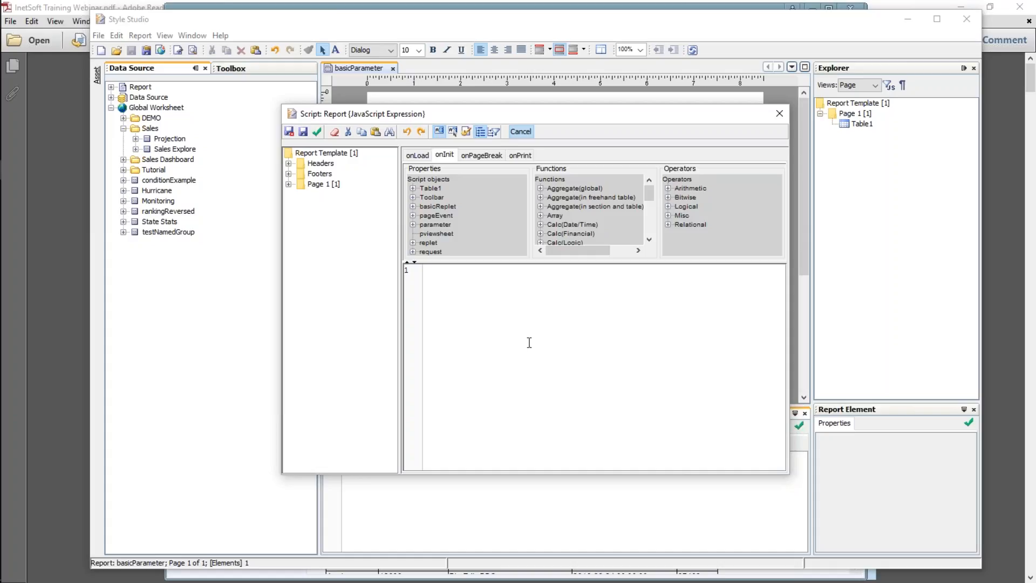
pyautogui.click(417, 156)
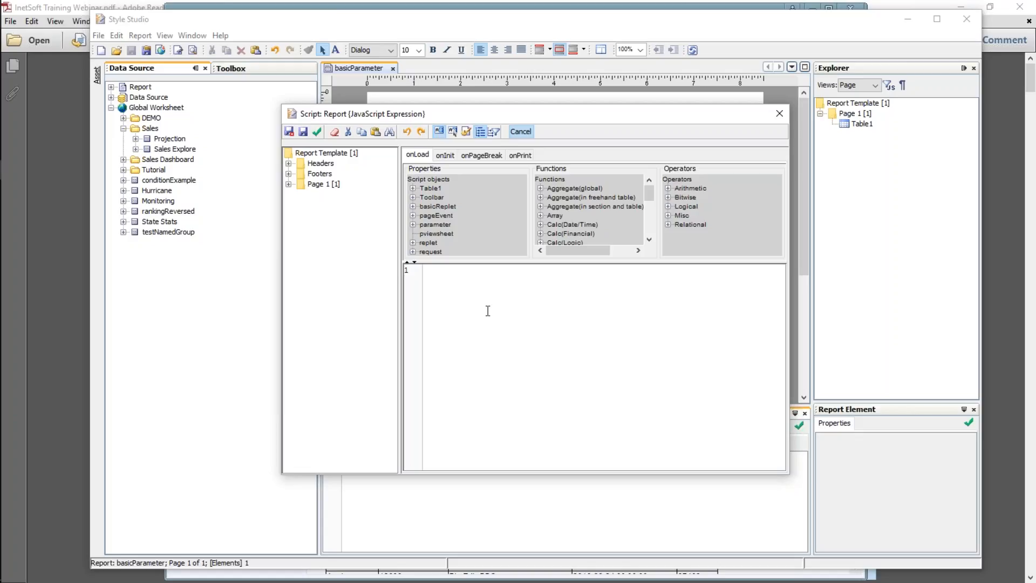
# Begin an onLoad condition with if(parameter.period, picking period from the suggested parameter properties
pyautogui.click(551, 361)
pyautogui.write('if(parameter.')
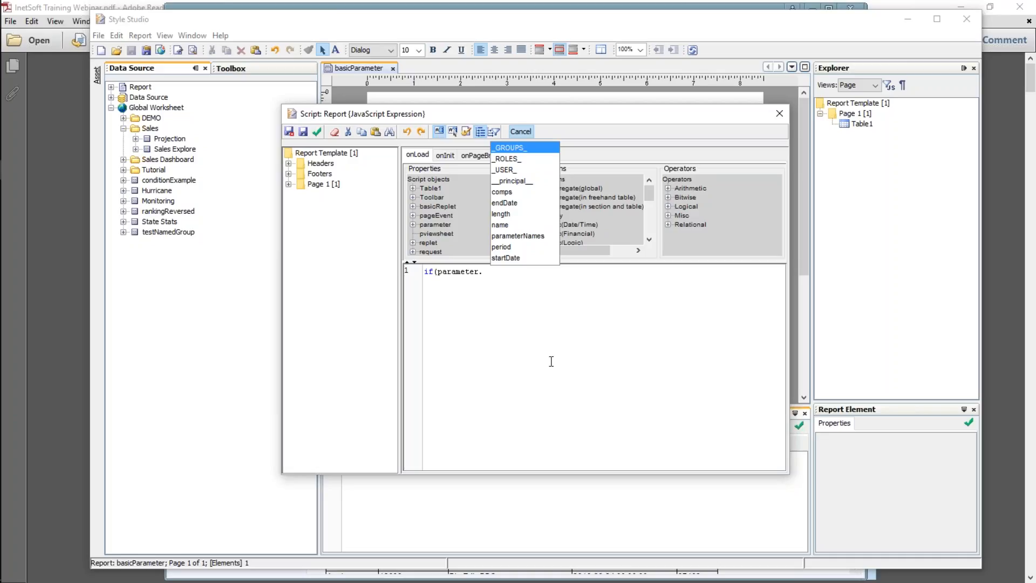
pyautogui.press('Down')
pyautogui.press('Down')
pyautogui.press('Down')
pyautogui.press('Down')
pyautogui.press('Down')
pyautogui.press('Down')
pyautogui.press('Down')
pyautogui.press('Down')
pyautogui.press('Down')
pyautogui.press('Return')
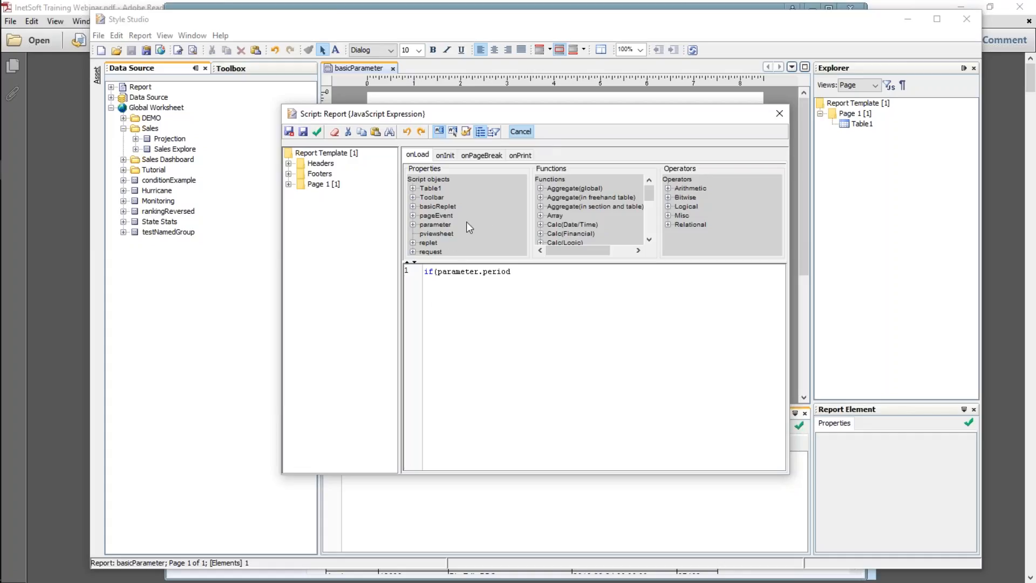
# Check where period sits under the parameter script object and continue the condition with ==y
pyautogui.click(414, 223)
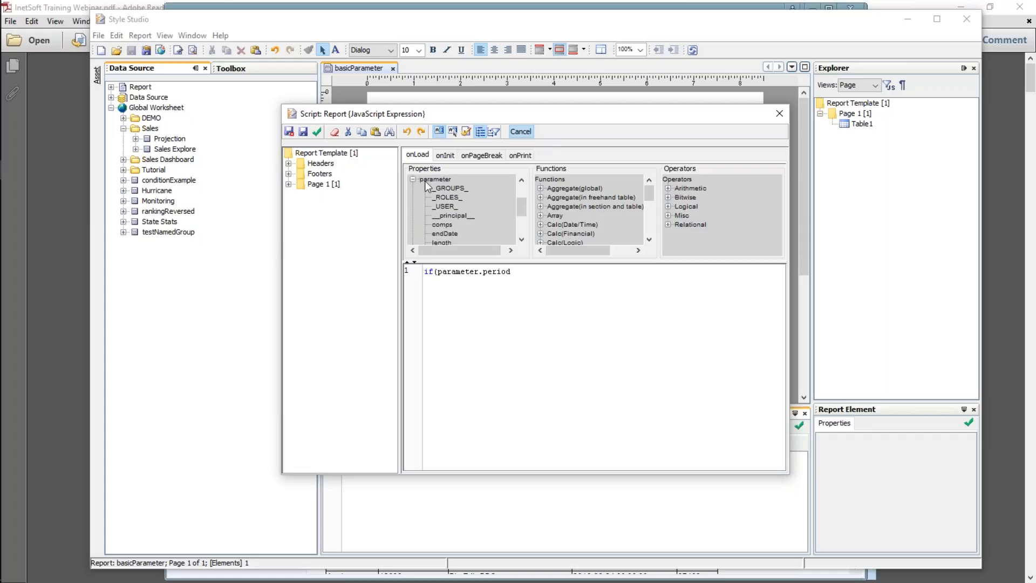
pyautogui.scroll(-2, 454, 213)
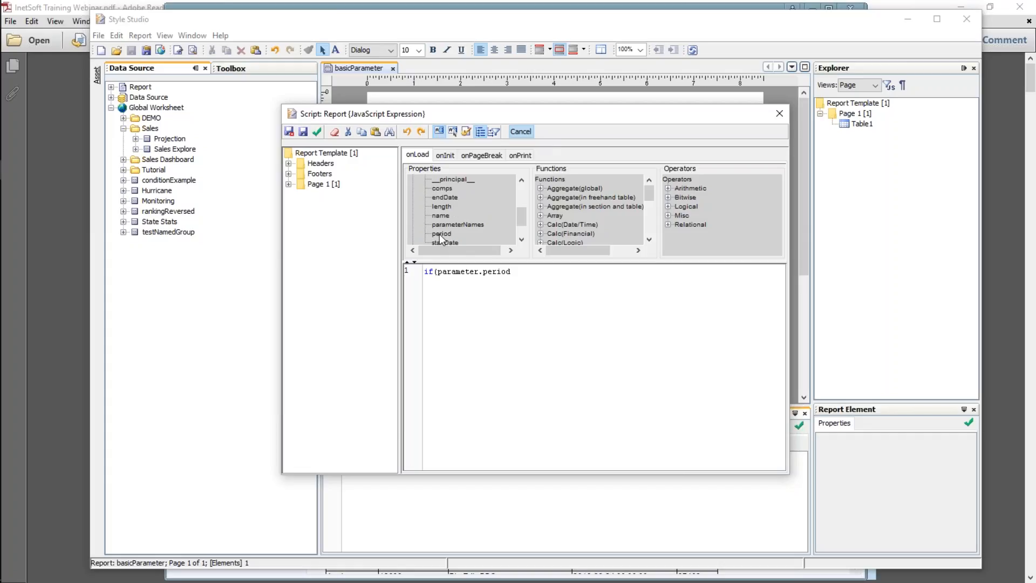
pyautogui.moveTo(437, 270); pyautogui.dragTo(543, 274)
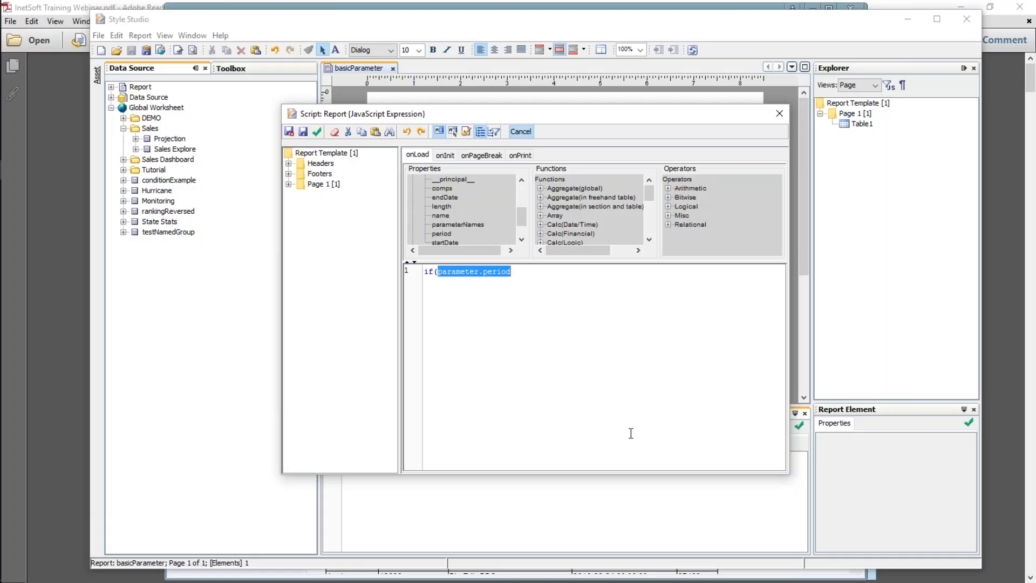
pyautogui.click(590, 274)
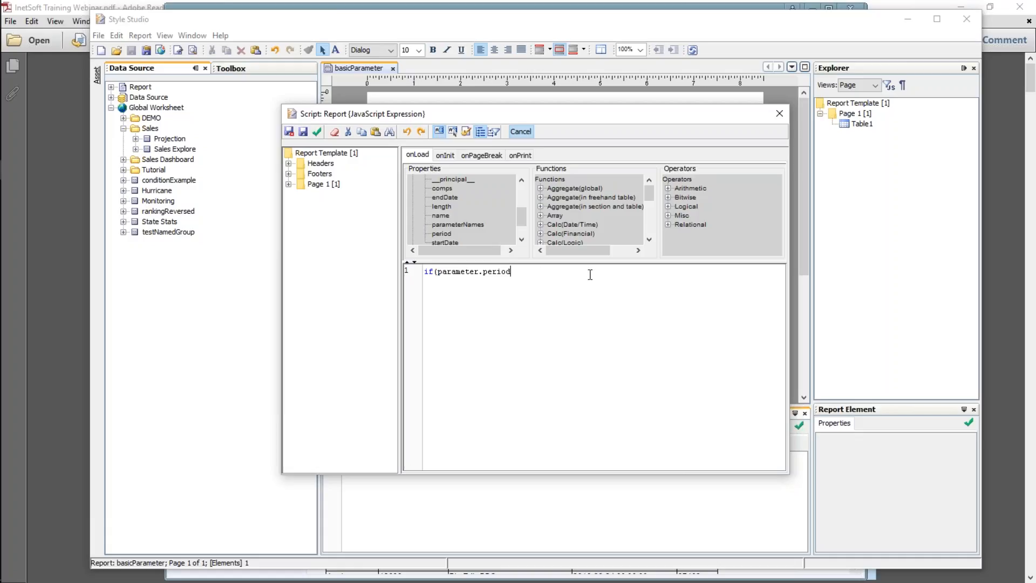
pyautogui.write('==y')
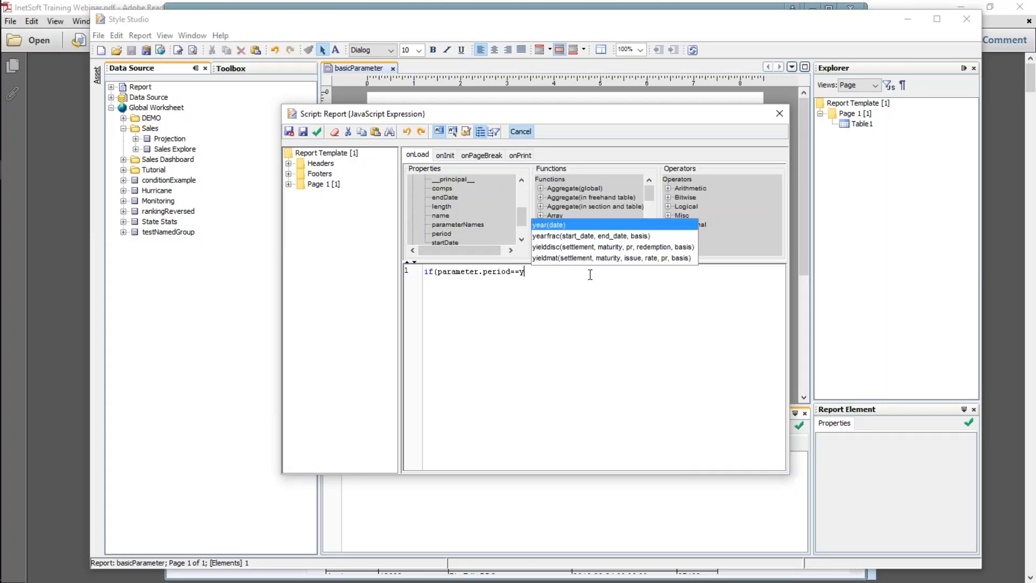
# Complete the onLoad script's opening condition as if(parameter.period=='year'){
pyautogui.press('BackSpace')
pyautogui.write("'year")
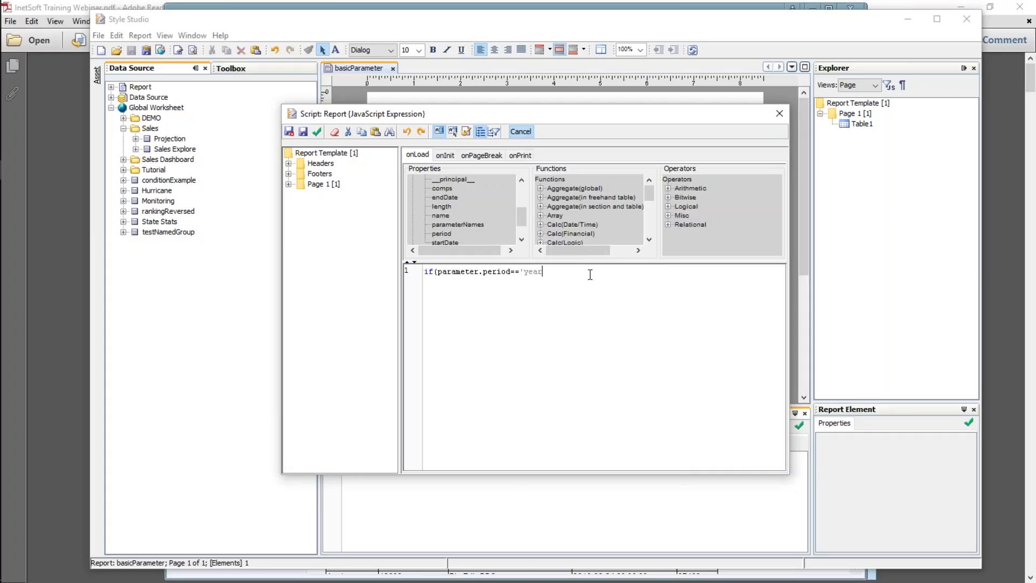
pyautogui.write("')")
pyautogui.write('{')
# Start an indented assignment to parameter.startDate inside the if block
pyautogui.write('parameter')
pyautogui.write('.sta')
pyautogui.press('Return')
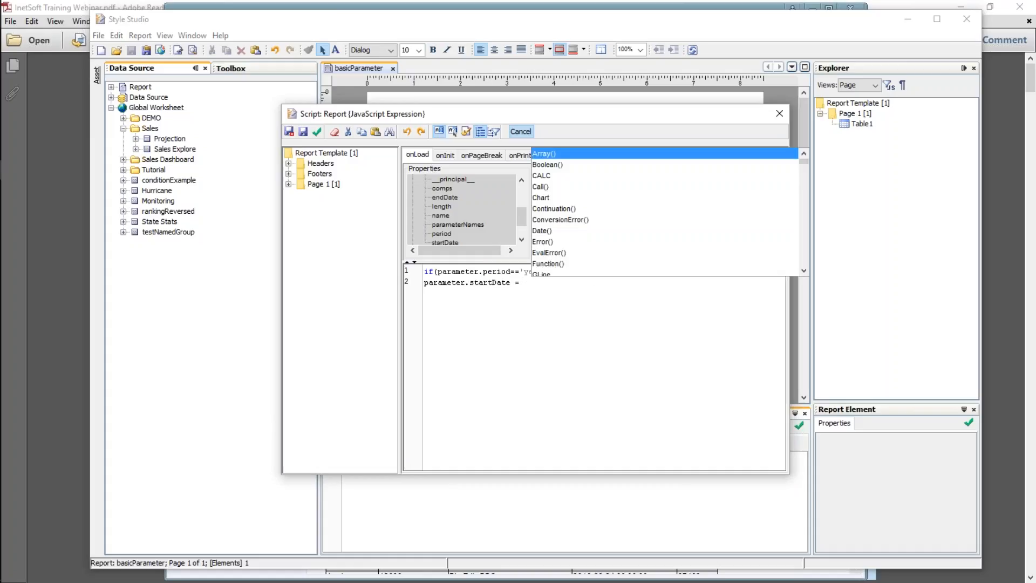
pyautogui.click(424, 285)
pyautogui.press('Tab')
pyautogui.click(579, 285)
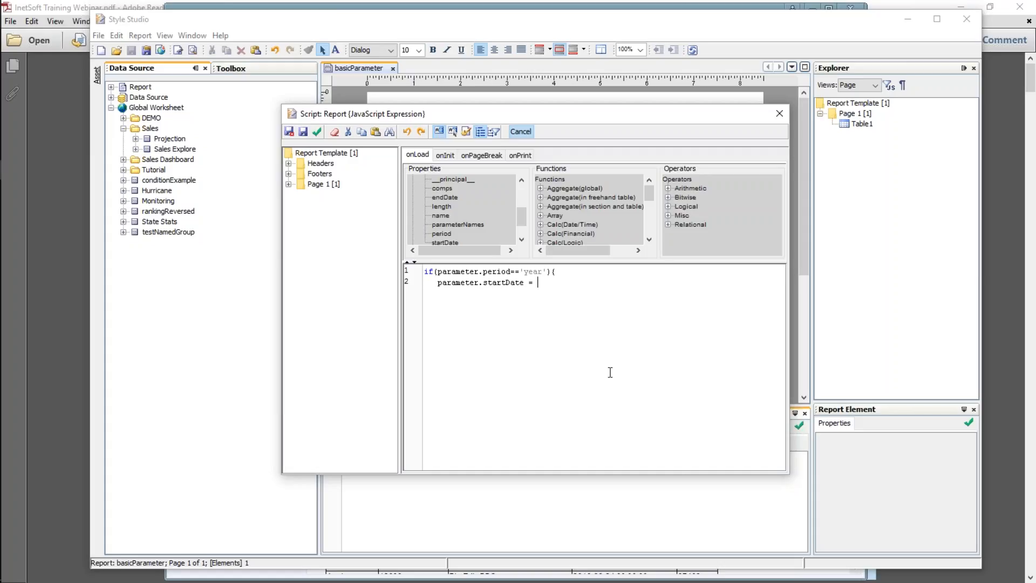
# Assign new Date(2016,0,1); to parameter.startDate in the if block
pyautogui.write('new Date(2016,0,1)')
pyautogui.doubleClick(594, 288)
pyautogui.click(597, 288)
pyautogui.doubleClick(603, 282)
pyautogui.click(622, 274)
pyautogui.click(687, 291)
pyautogui.write(';')
pyautogui.doubleClick(588, 282)
pyautogui.click(663, 280)
# Close the if block and open an else block beneath it
pyautogui.write('}')
pyautogui.doubleClick(503, 282)
pyautogui.click(569, 297)
pyautogui.press('Return')
pyautogui.write('ese')
pyautogui.press('BackSpace')
pyautogui.press('BackSpace')
pyautogui.press('BackSpace')
pyautogui.write('lse {')
pyautogui.moveTo(524, 271); pyautogui.dragTo(544, 271)
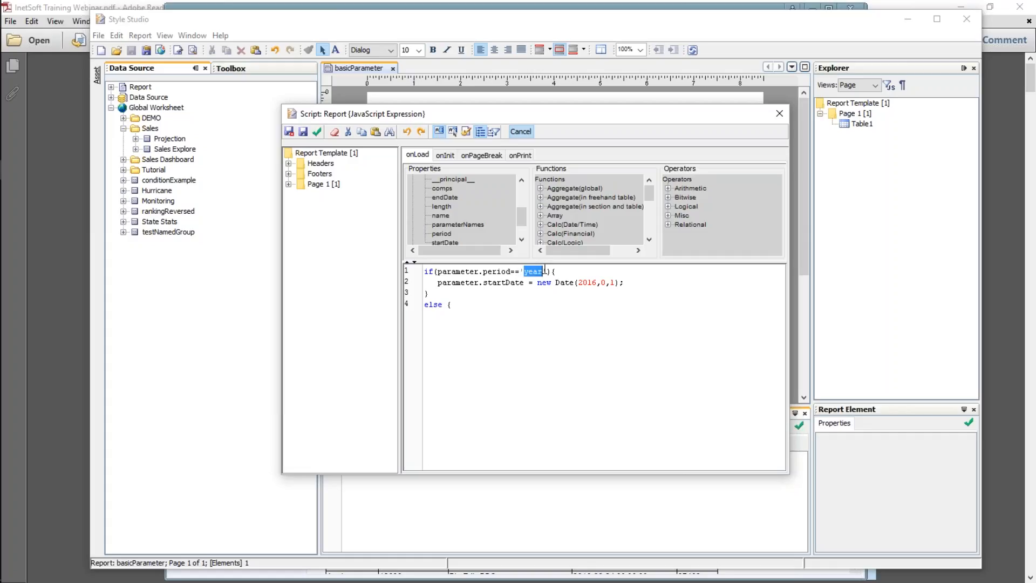
# Reference parameter.startDate on an indented line inside the else block
pyautogui.click(531, 310)
pyautogui.press('Return')
pyautogui.write('parameter.startDate')
pyautogui.press('Return')
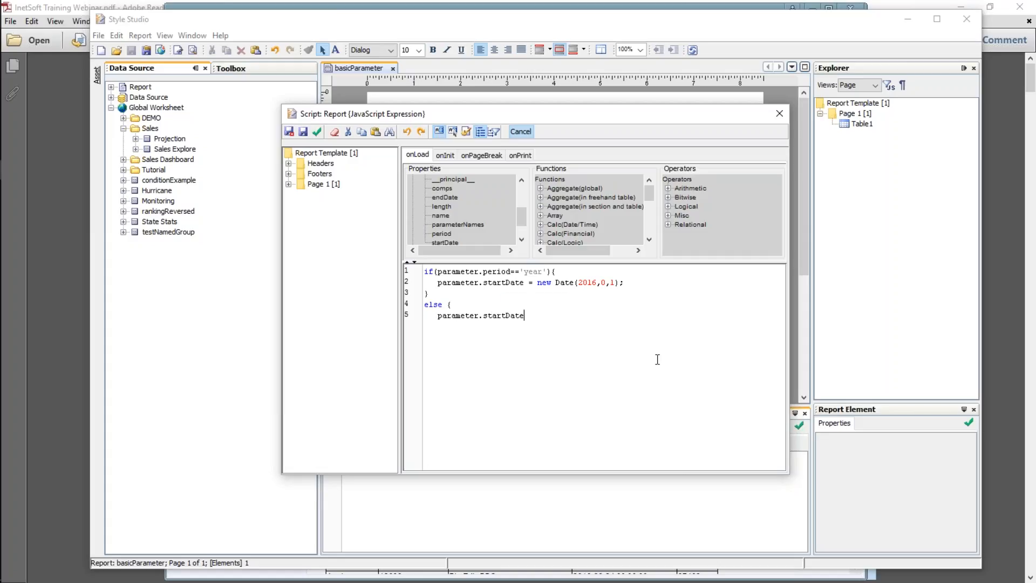
# Assign new Date(2016,7,1); to parameter.startDate in the else block and close the block
pyautogui.write('= new')
pyautogui.write('Date')
pyautogui.write('(201')
pyautogui.write('4')
pyautogui.write(',7')
pyautogui.write(',')
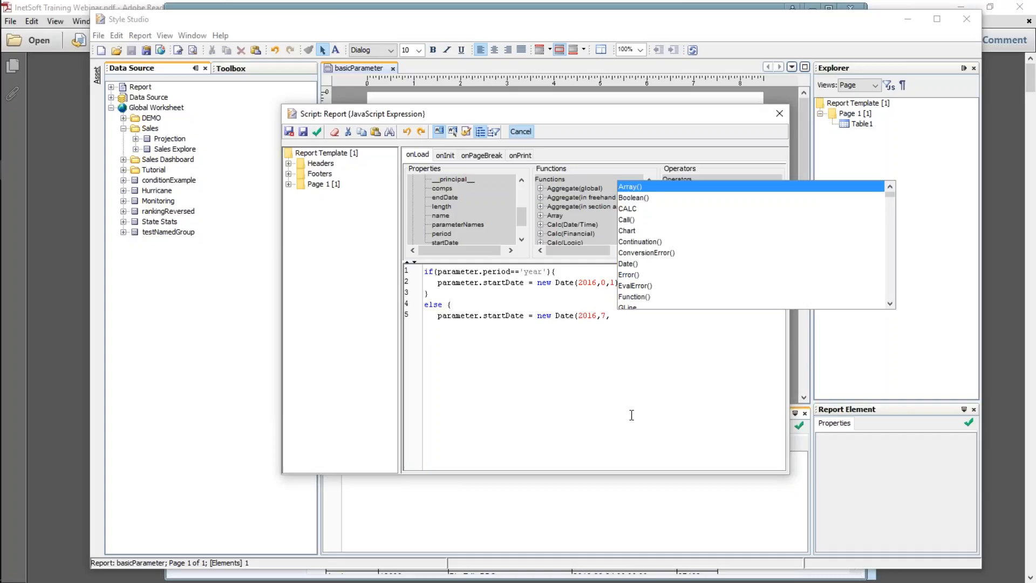
pyautogui.write('1')
pyautogui.press('BackSpace')
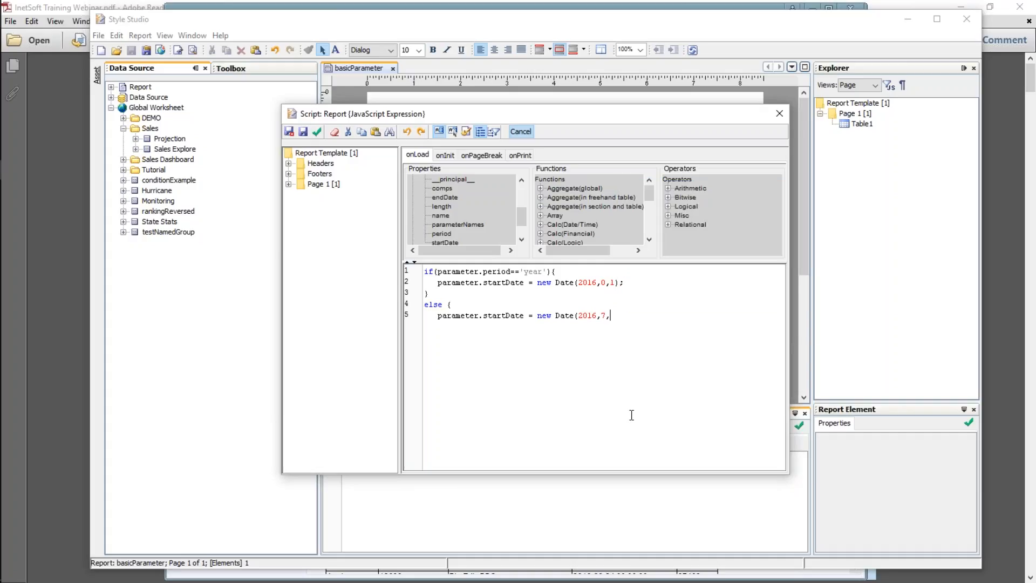
pyautogui.write('1')
pyautogui.write(')l')
pyautogui.press('BackSpace')
pyautogui.write('}')
pyautogui.doubleClick(588, 315)
pyautogui.click(609, 307)
pyautogui.moveTo(537, 316); pyautogui.dragTo(636, 317)
pyautogui.click(607, 305)
# Write the example expression year(CALC.today()) a few lines below the else block
pyautogui.click(587, 376)
pyautogui.press('Return')
pyautogui.press('Return')
pyautogui.press('Return')
pyautogui.write('year')
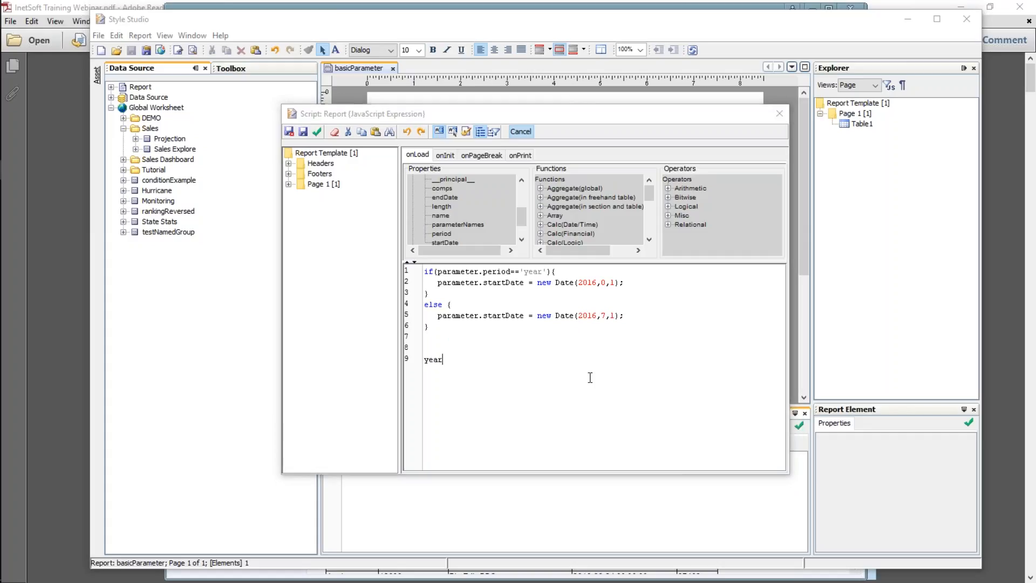
pyautogui.write('(CALC')
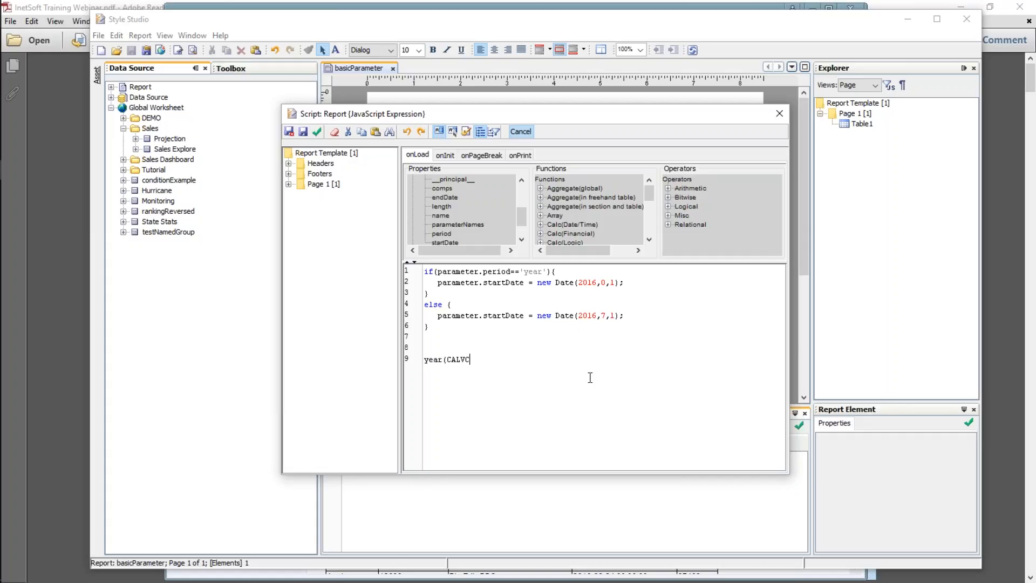
pyautogui.write('.today())')
pyautogui.moveTo(426, 359); pyautogui.dragTo(493, 359)
pyautogui.click(449, 359)
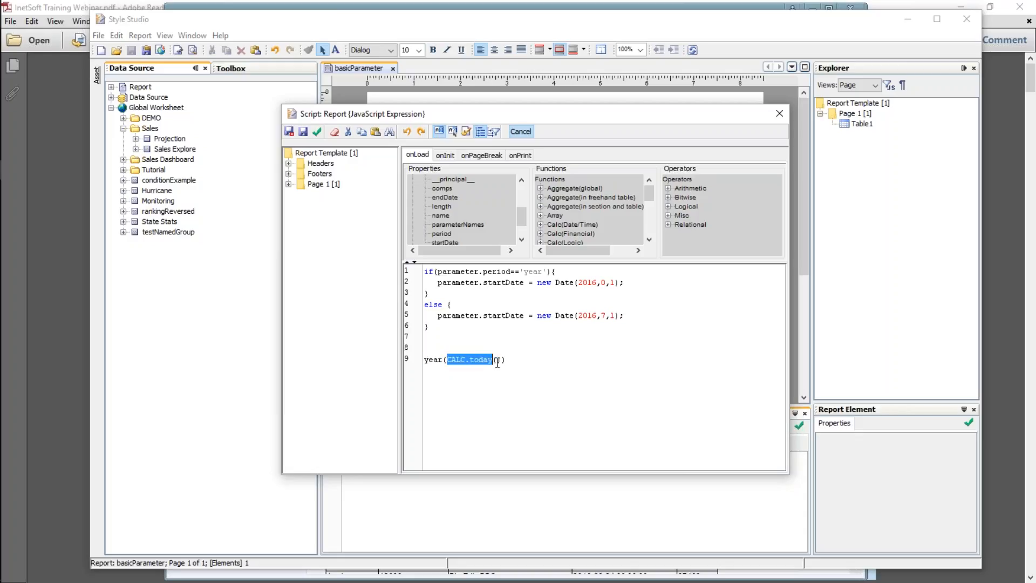
# Change the example expression's function to month, and delete the example along with its blank lines
pyautogui.click(437, 361)
pyautogui.doubleClick(433, 359)
pyautogui.write('month')
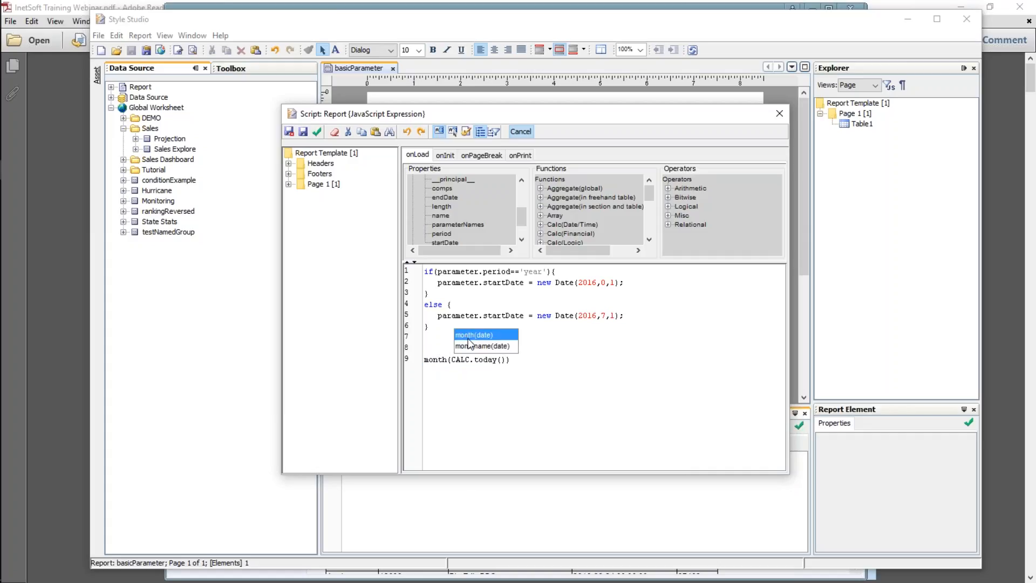
pyautogui.click(428, 365)
pyautogui.moveTo(424, 359); pyautogui.dragTo(541, 366)
pyautogui.press('BackSpace')
pyautogui.press('BackSpace')
pyautogui.press('BackSpace')
pyautogui.press('BackSpace')
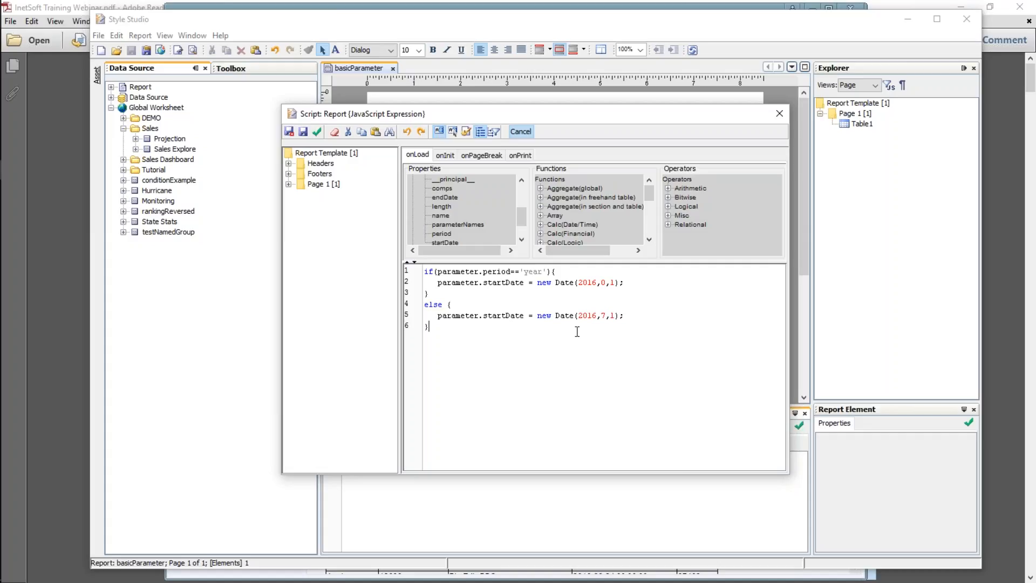
# Add the line parameter.endDate = CALC.today(); below the else block
pyautogui.press('Return')
pyautogui.write('para')
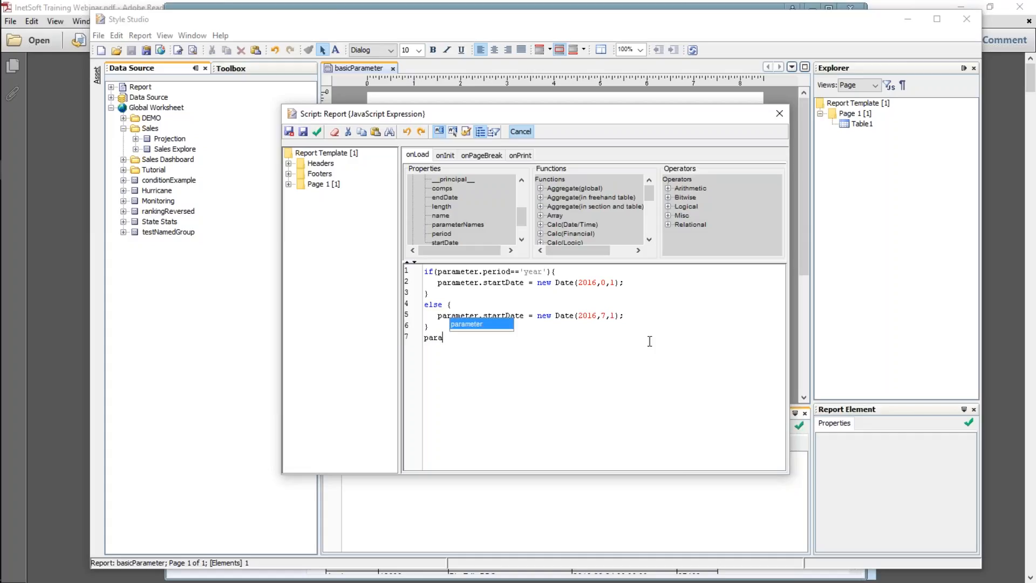
pyautogui.press('Return')
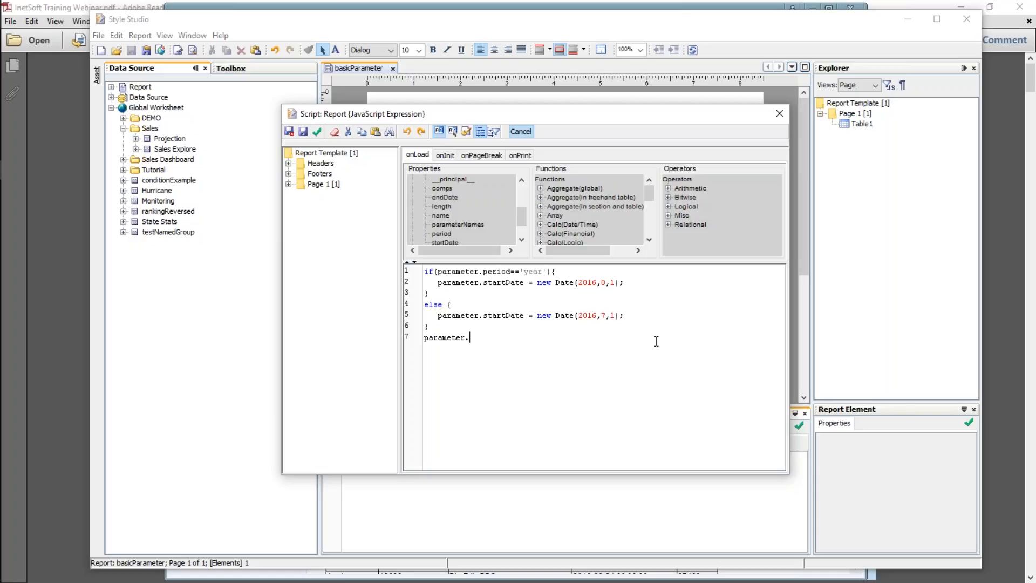
pyautogui.write('.end')
pyautogui.press('Return')
pyautogui.write('= CALC.today();')
# Review the finished onLoad script against the report table, then save it and close the script editor
pyautogui.moveTo(559, 111); pyautogui.dragTo(626, 255)
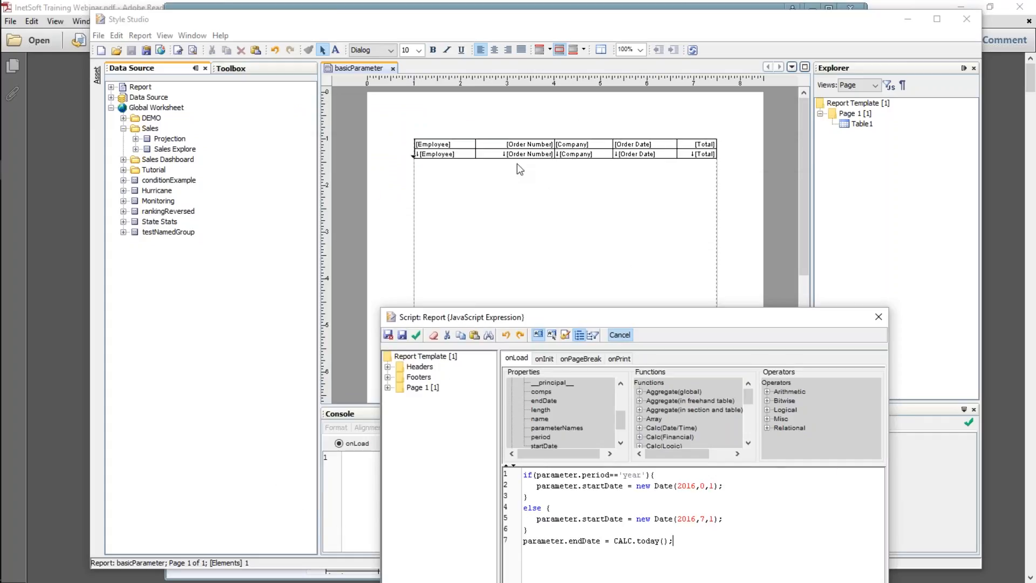
pyautogui.moveTo(639, 322); pyautogui.dragTo(550, 132)
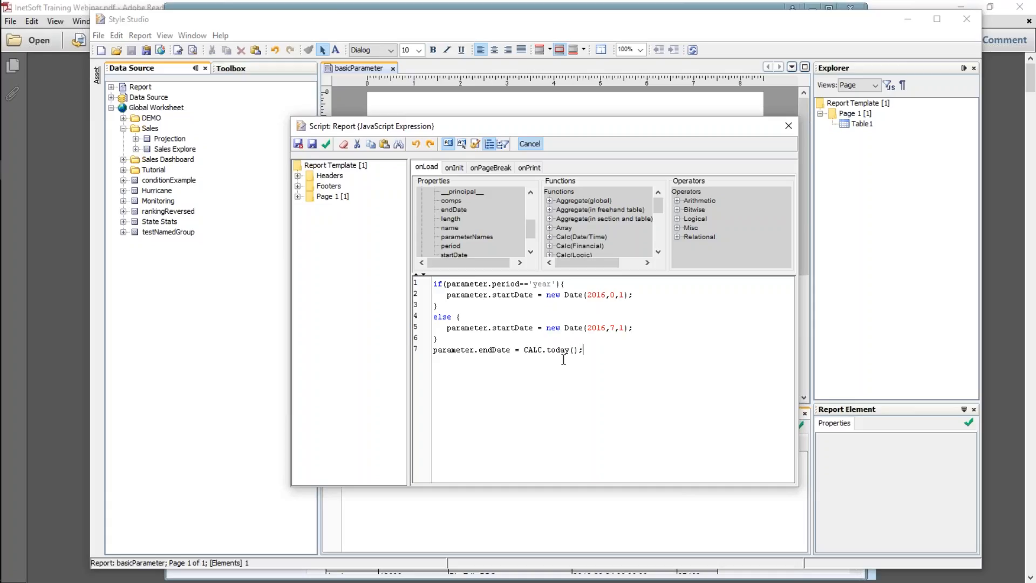
pyautogui.moveTo(444, 283); pyautogui.dragTo(519, 283)
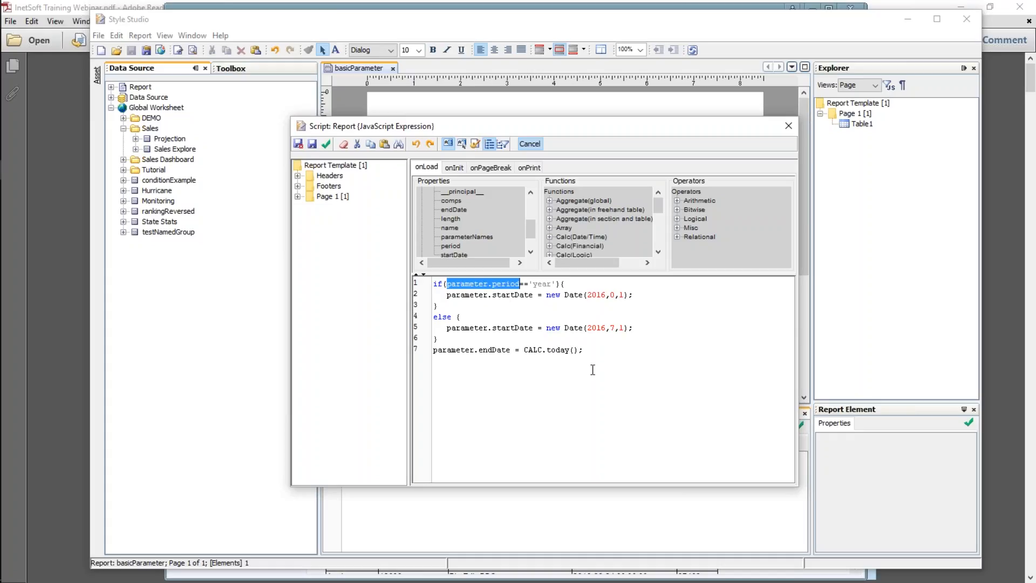
pyautogui.click(298, 144)
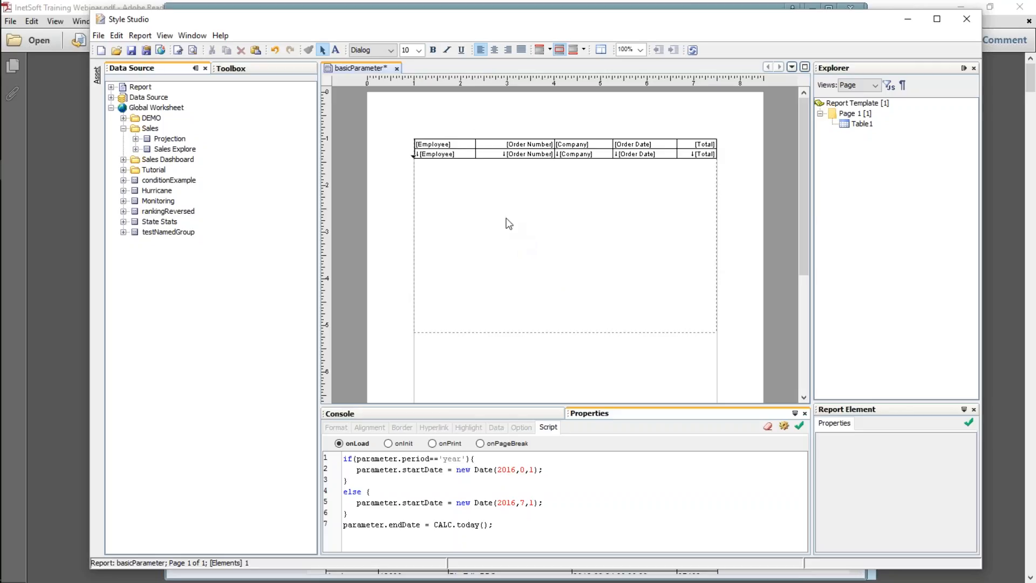
# Add a Text element reading "text" in the header area above the table and select it
pyautogui.click(497, 122)
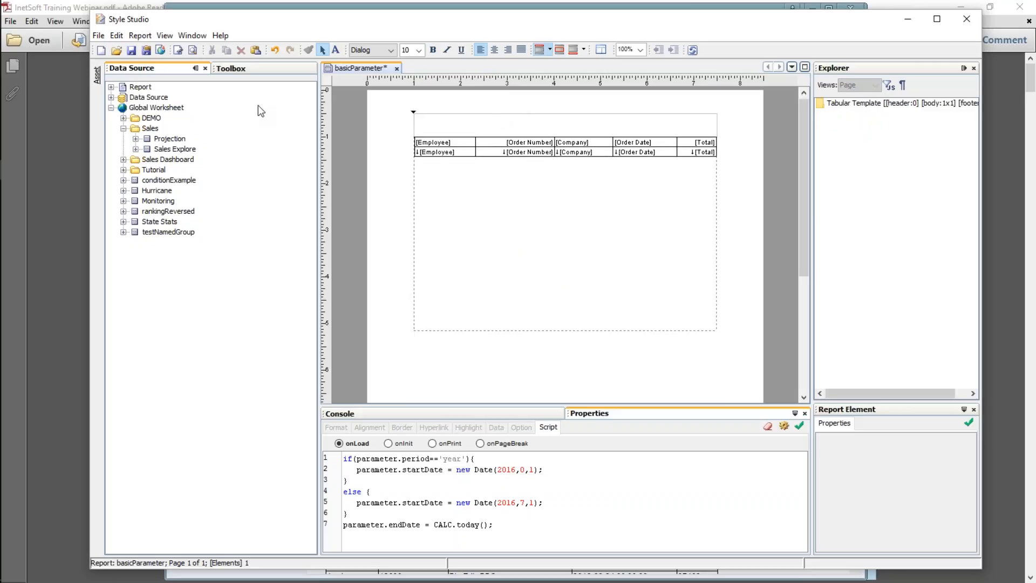
pyautogui.click(232, 68)
pyautogui.moveTo(137, 135); pyautogui.dragTo(431, 120)
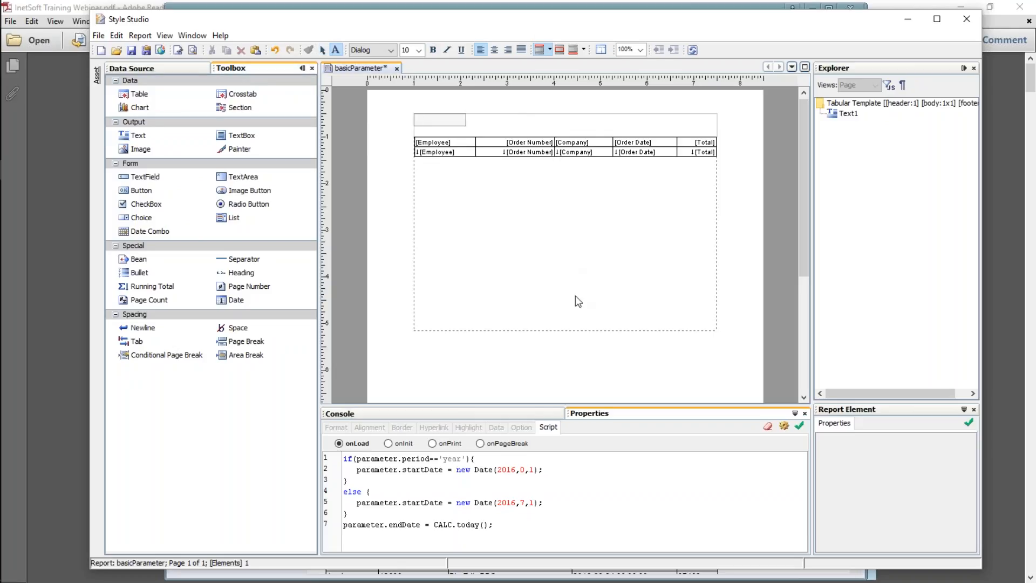
pyautogui.write('text')
pyautogui.click(575, 301)
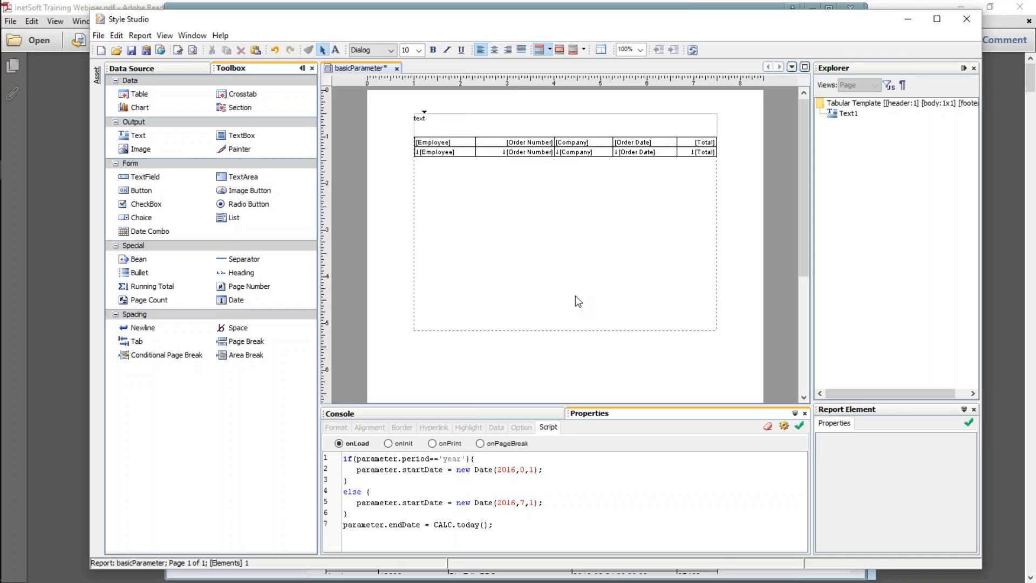
pyautogui.click(424, 121)
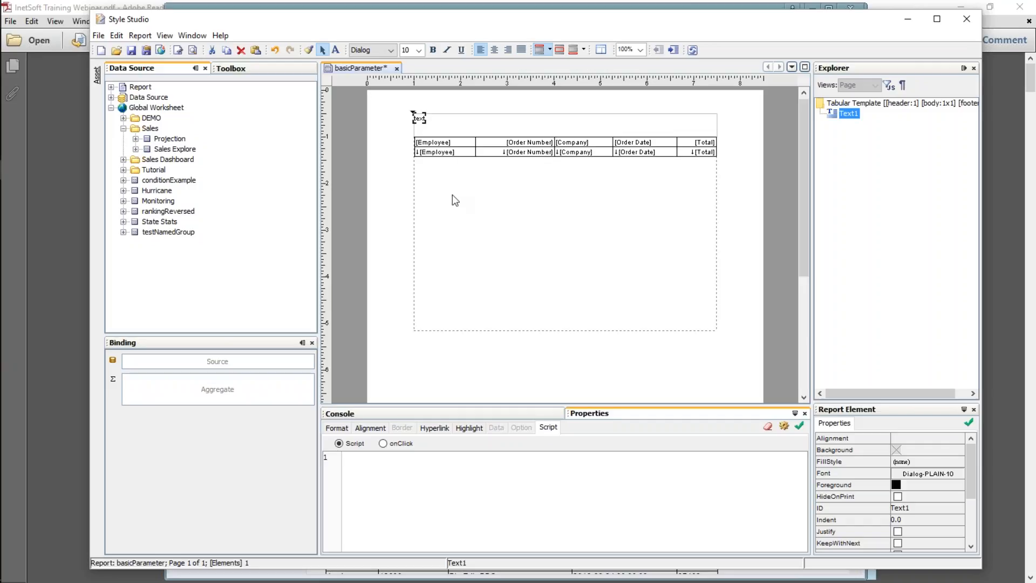
pyautogui.rightClick(421, 123)
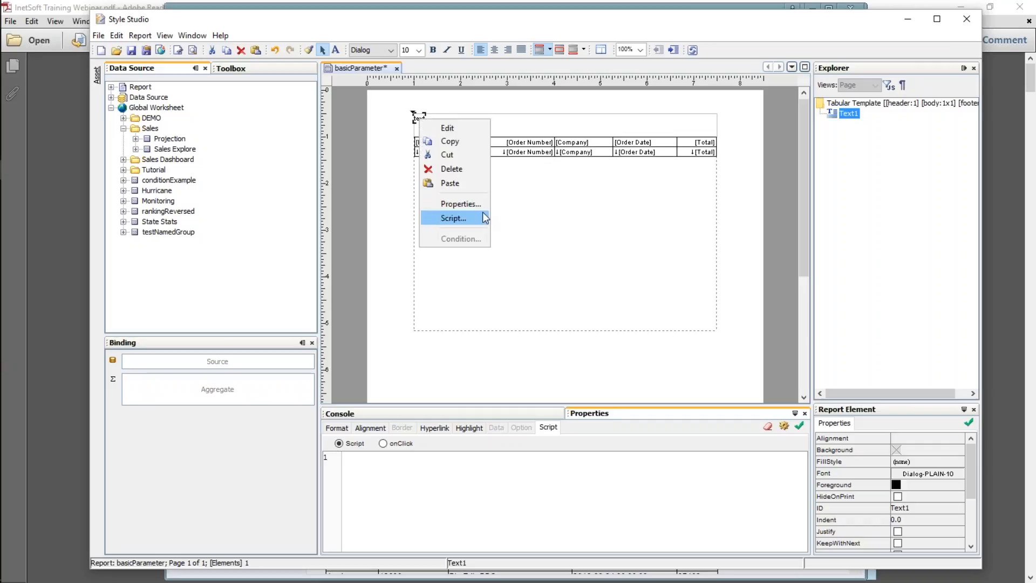
pyautogui.click(480, 217)
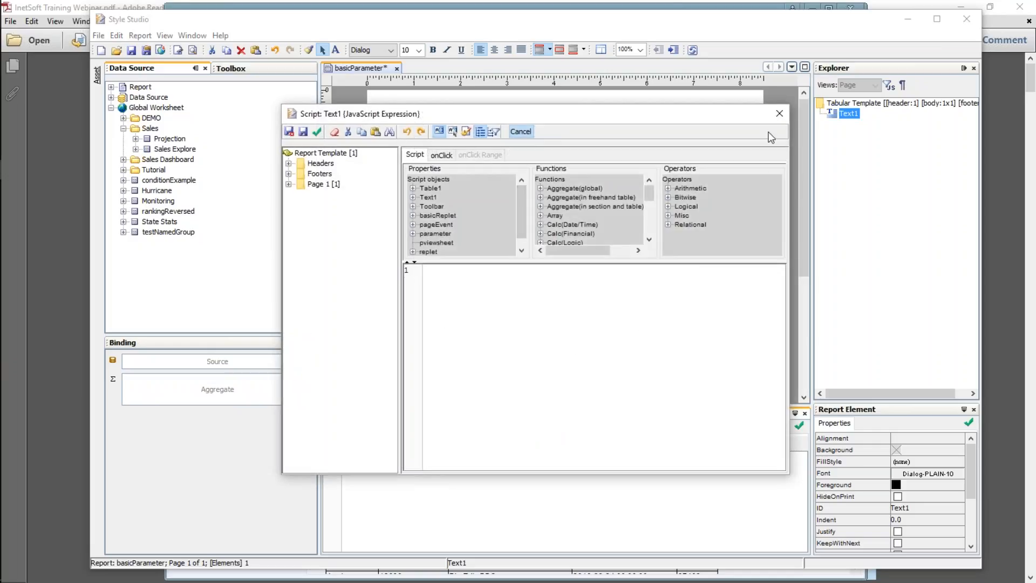
pyautogui.click(779, 114)
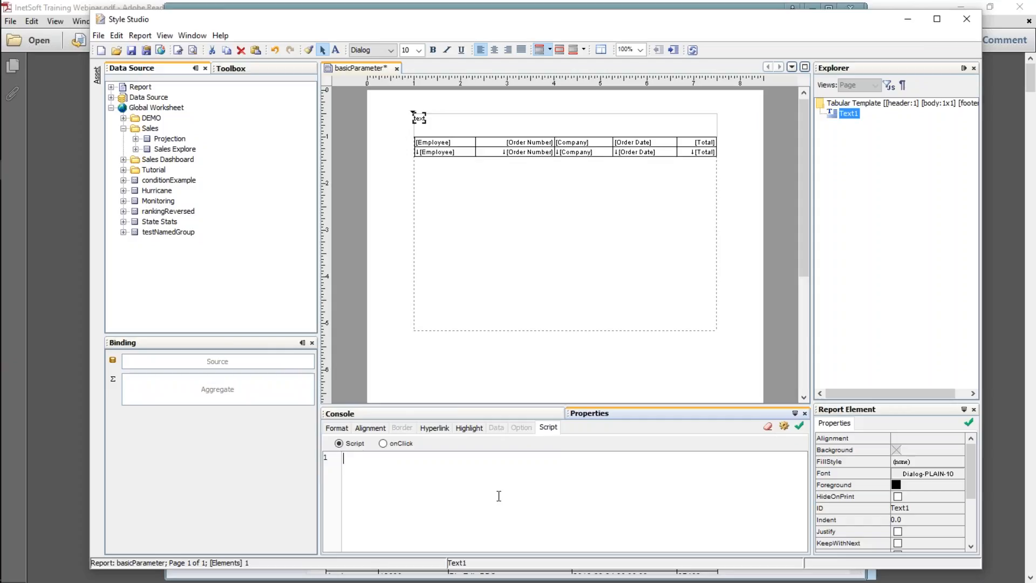
# Begin the header text element's script with text = 'Report for '
pyautogui.write('Report for')
pyautogui.press('Home')
pyautogui.write("text = '")
pyautogui.doubleClick(352, 458)
pyautogui.click(456, 463)
# Append + parameter.name to the header text element's script expression
pyautogui.write('+ para')
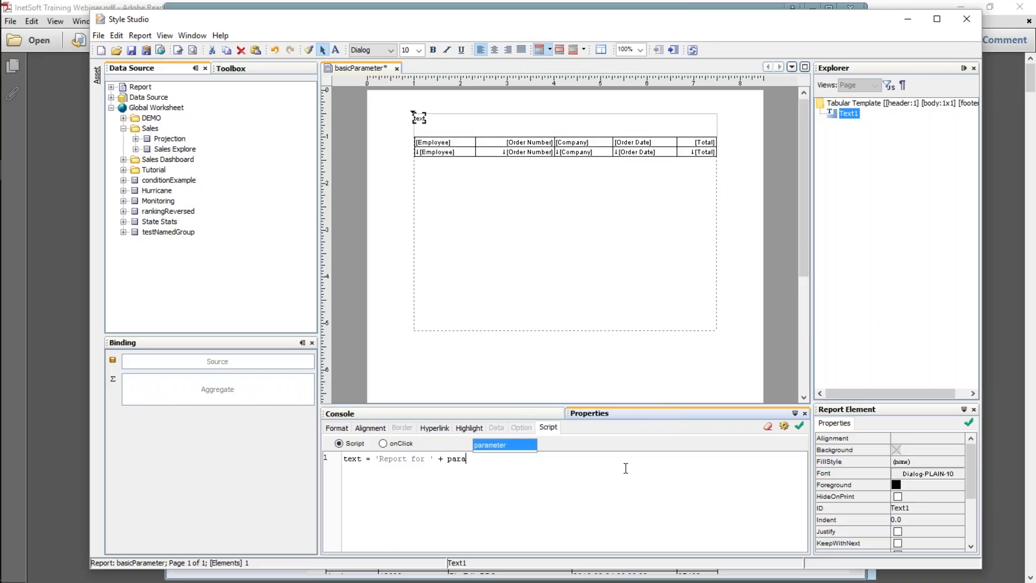
pyautogui.write('meter.')
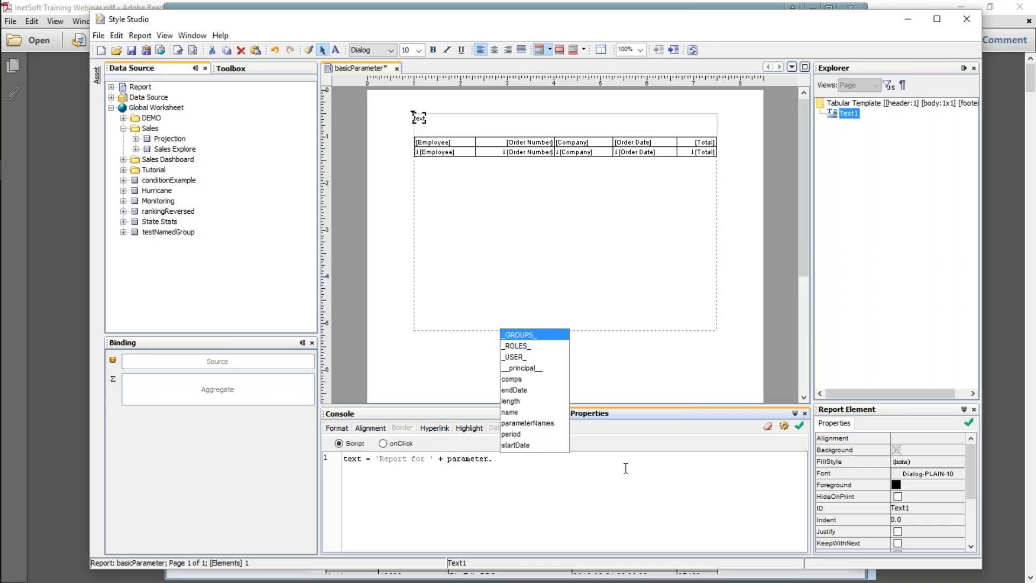
pyautogui.press('Down')
pyautogui.press('Down')
pyautogui.press('Down')
pyautogui.press('Down')
pyautogui.press('Down')
pyautogui.press('Down')
pyautogui.press('Down')
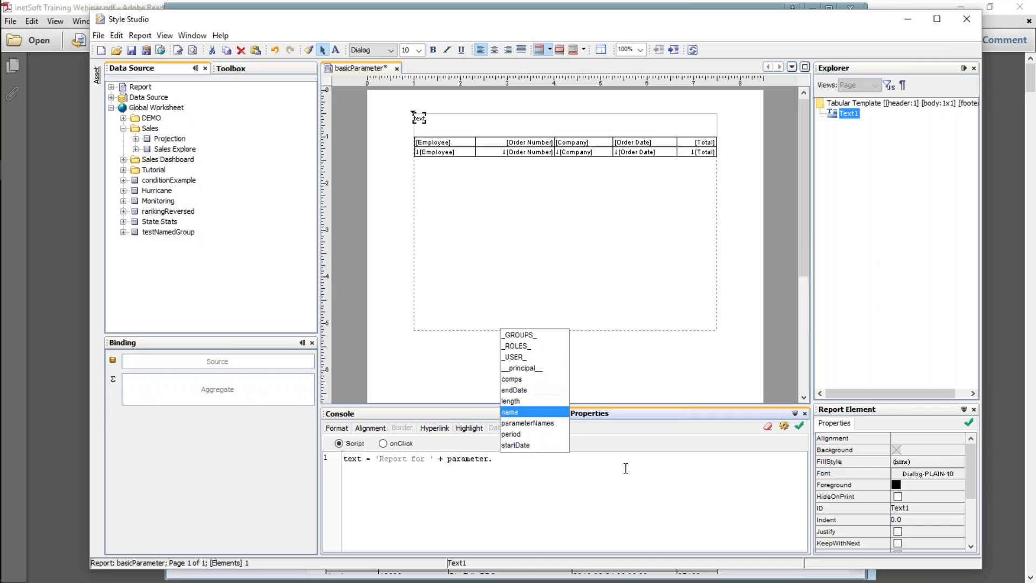
pyautogui.press('Return')
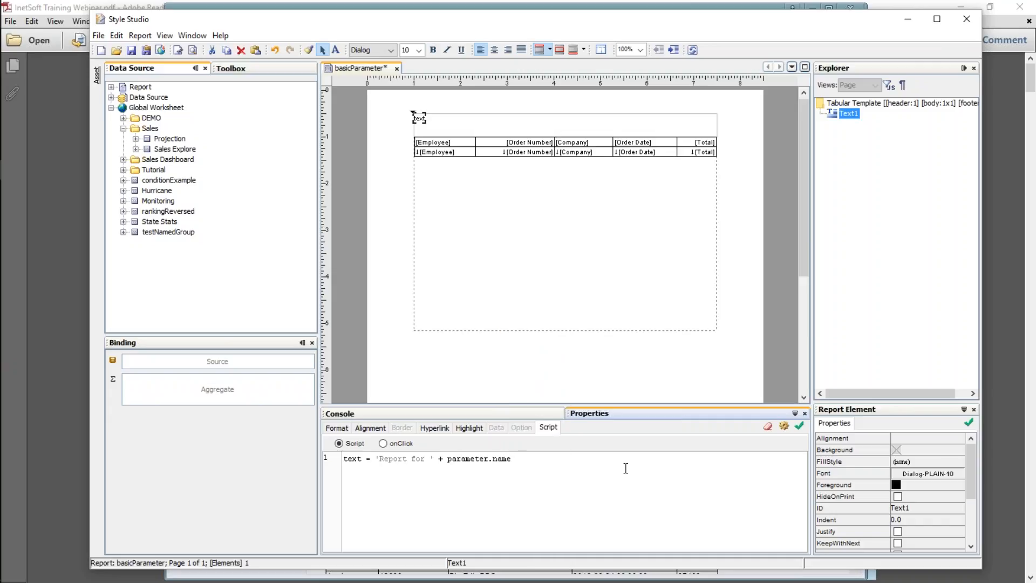
# Append + ' for ' + after parameter.name in the text expression
pyautogui.write('+')
pyautogui.write("'for")
pyautogui.press('Left')
pyautogui.press('Left')
pyautogui.press('Left')
pyautogui.press('Right')
pyautogui.press('Right')
pyautogui.write("' + ")
# Add parameter.startDate after the ' for ' string in the text expression
pyautogui.write('startDate')
pyautogui.hotkey('ctrl', 'shift', 'Left')
pyautogui.write('para')
pyautogui.press('Return')
pyautogui.write('.s')
pyautogui.write('tartDate')
# Append + ' to ' + parameter.endDate to finish the text expression
pyautogui.write(' + ')
pyautogui.write("' '")
pyautogui.write('to ')
pyautogui.write(' + pa')
pyautogui.write('rameter.end')
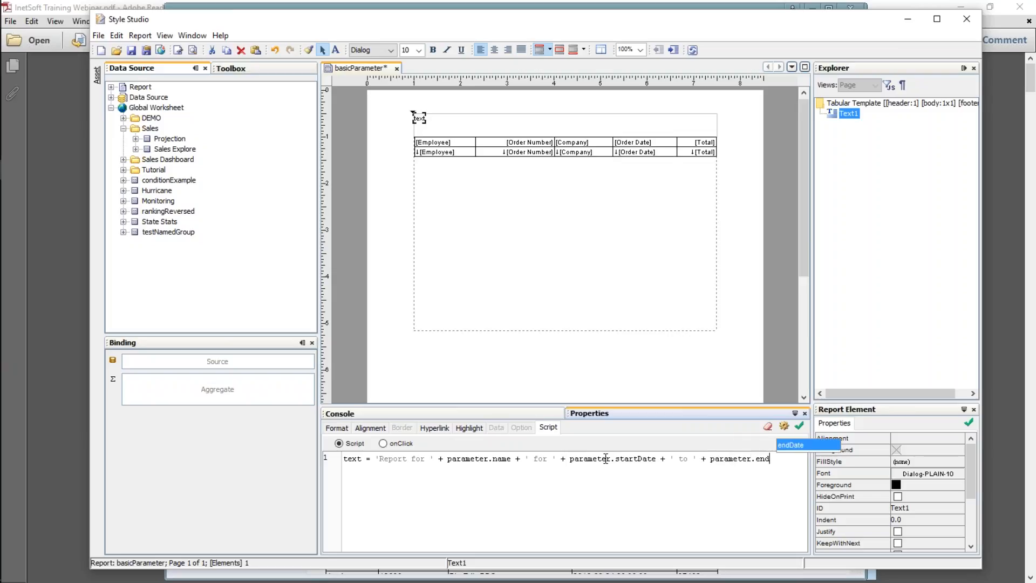
pyautogui.write('Date')
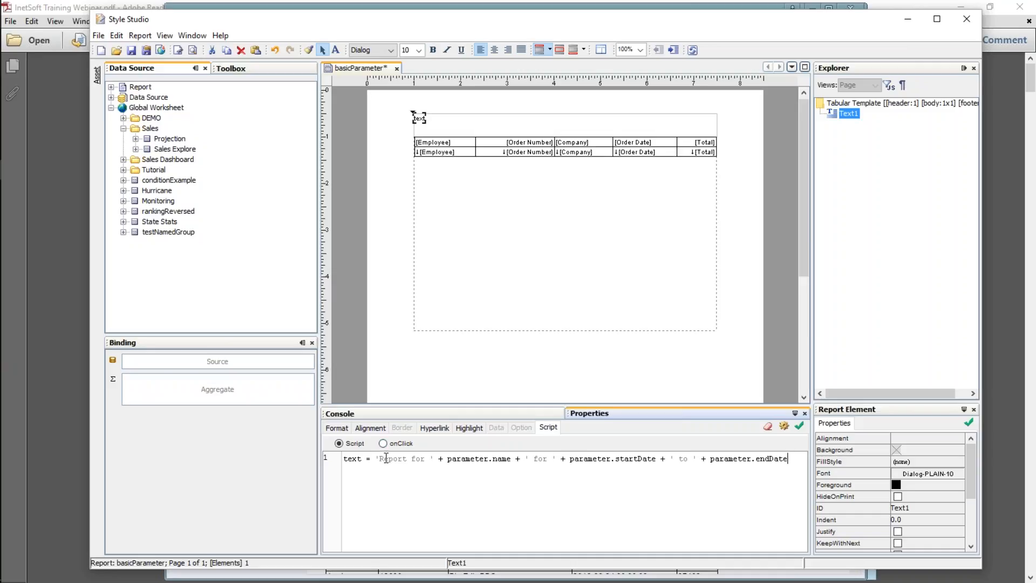
pyautogui.moveTo(447, 458); pyautogui.dragTo(787, 458)
pyautogui.click(732, 458)
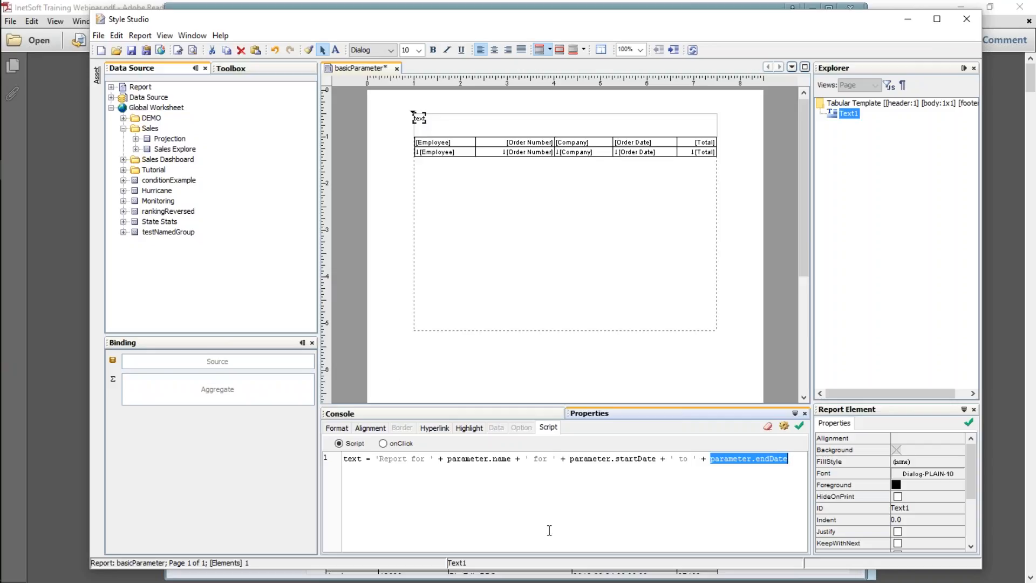
pyautogui.moveTo(447, 458); pyautogui.dragTo(512, 459)
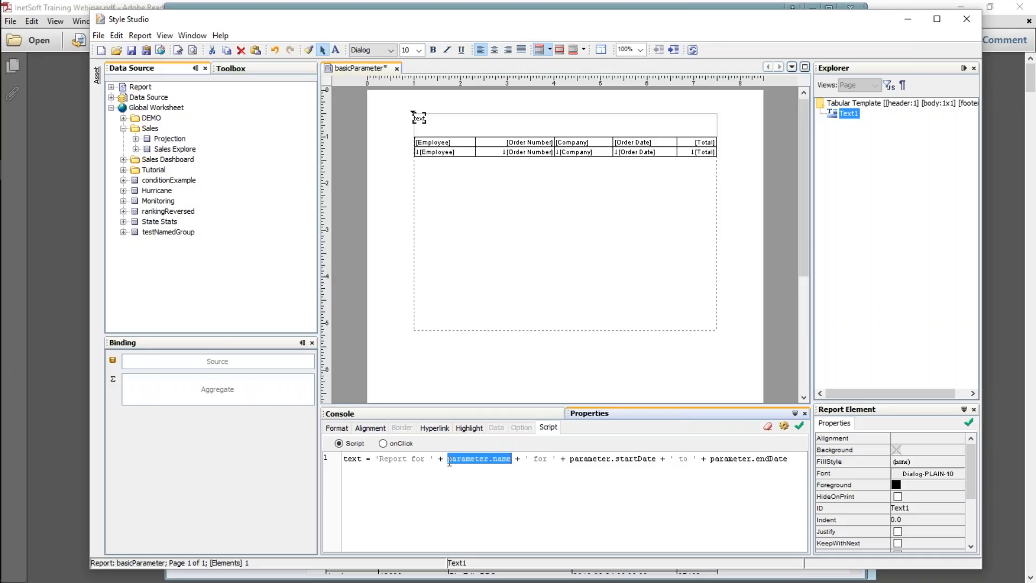
pyautogui.moveTo(566, 458); pyautogui.dragTo(788, 459)
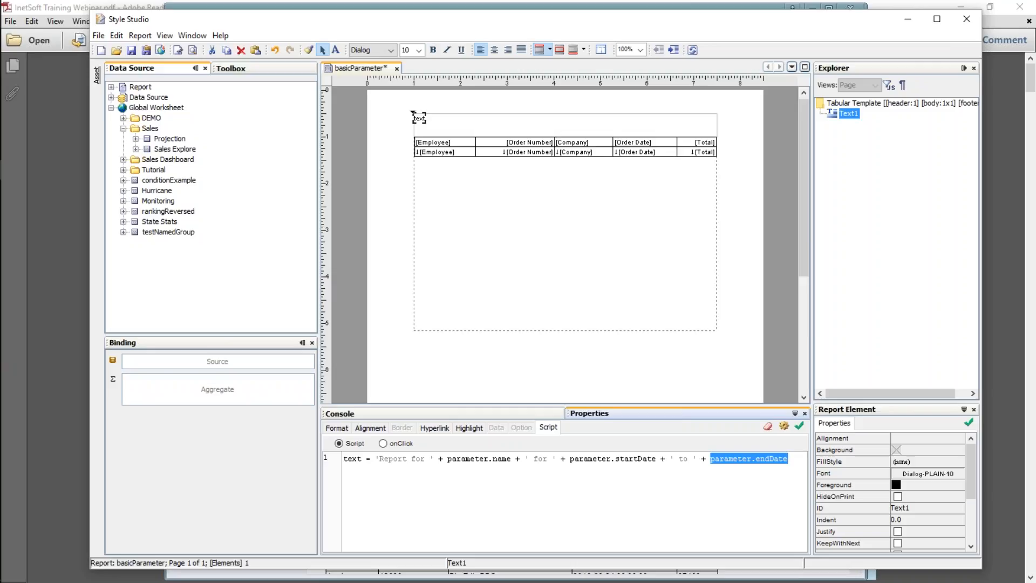
# Wrap parameter.startDate in the header text's script with formatDate, using the format 'MMM dd yyyy'
pyautogui.click(571, 460)
pyautogui.write('format')
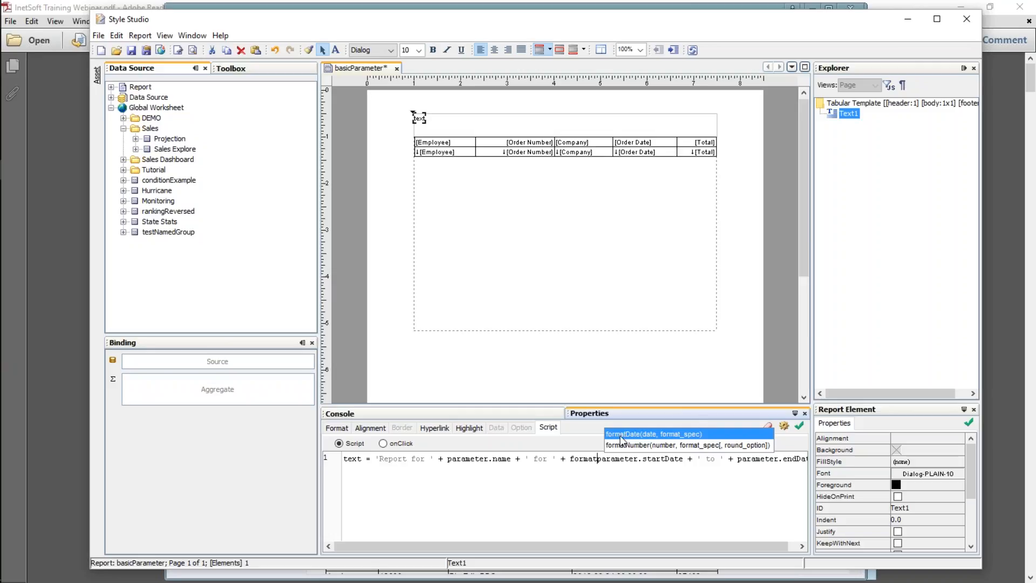
pyautogui.press('Return')
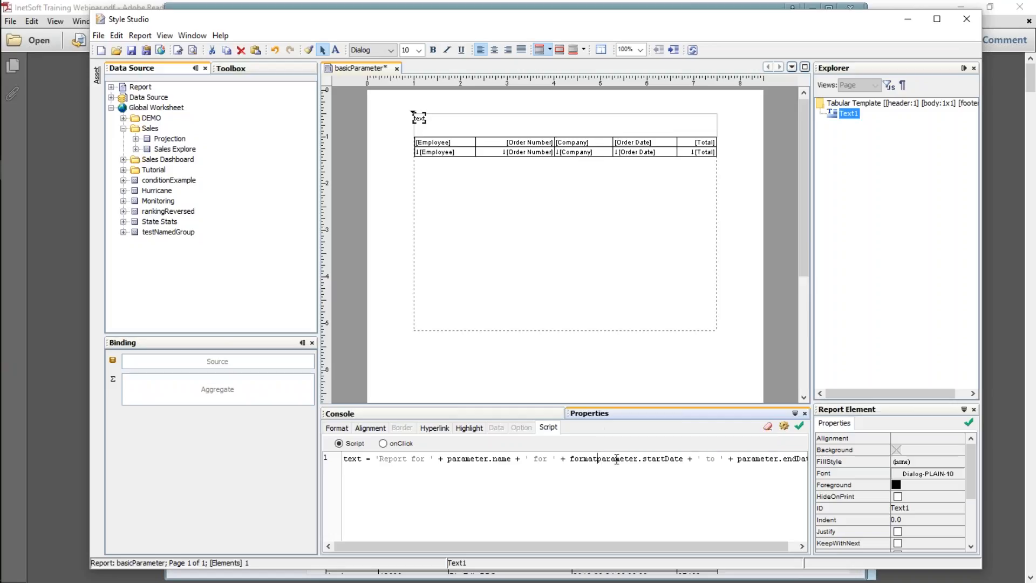
pyautogui.write('(')
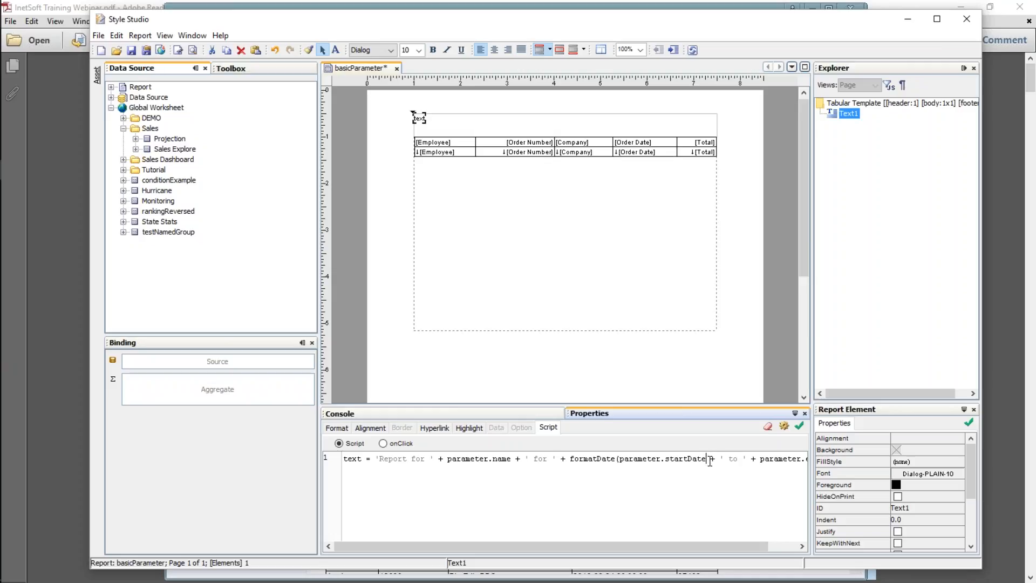
pyautogui.moveTo(619, 458); pyautogui.dragTo(709, 458)
pyautogui.click(740, 497)
pyautogui.write(",'MMM")
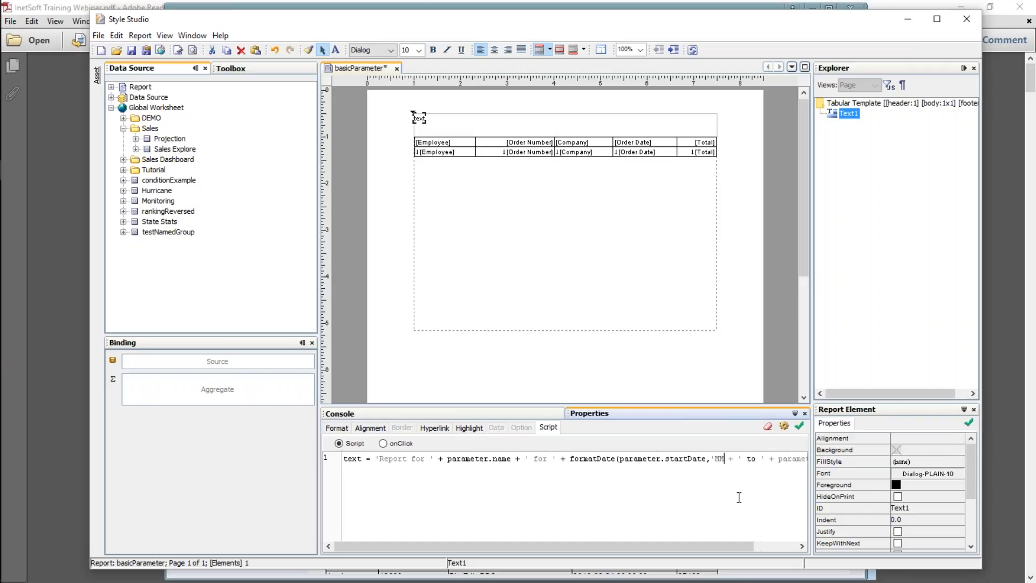
pyautogui.write(' dd yyyy')
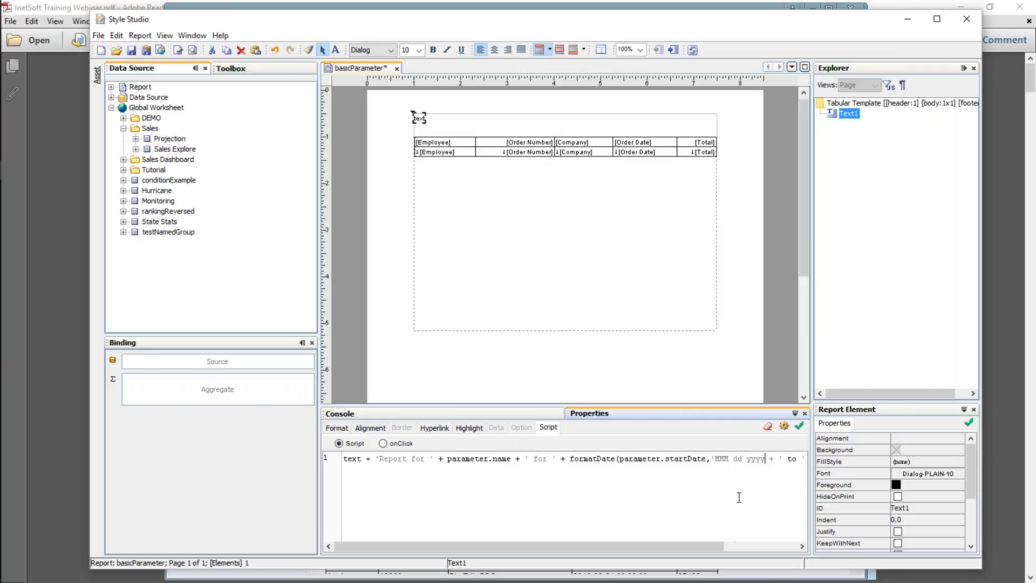
pyautogui.write("')")
# Wrap parameter.endDate in formatDate too, reusing the copied 'MMM dd yyyy' format argument and leaving a single comma before it
pyautogui.moveTo(706, 459); pyautogui.dragTo(775, 459)
pyautogui.hotkey('ctrl', 'c')
pyautogui.moveTo(669, 546); pyautogui.dragTo(747, 545)
pyautogui.click(729, 459)
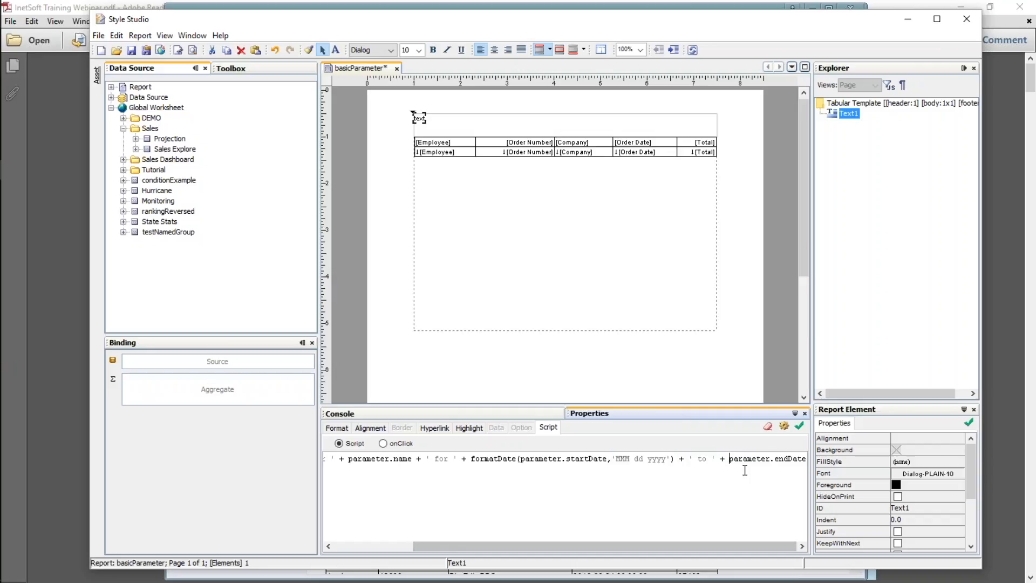
pyautogui.write('format')
pyautogui.press('Return')
pyautogui.press('Delete')
pyautogui.press('End')
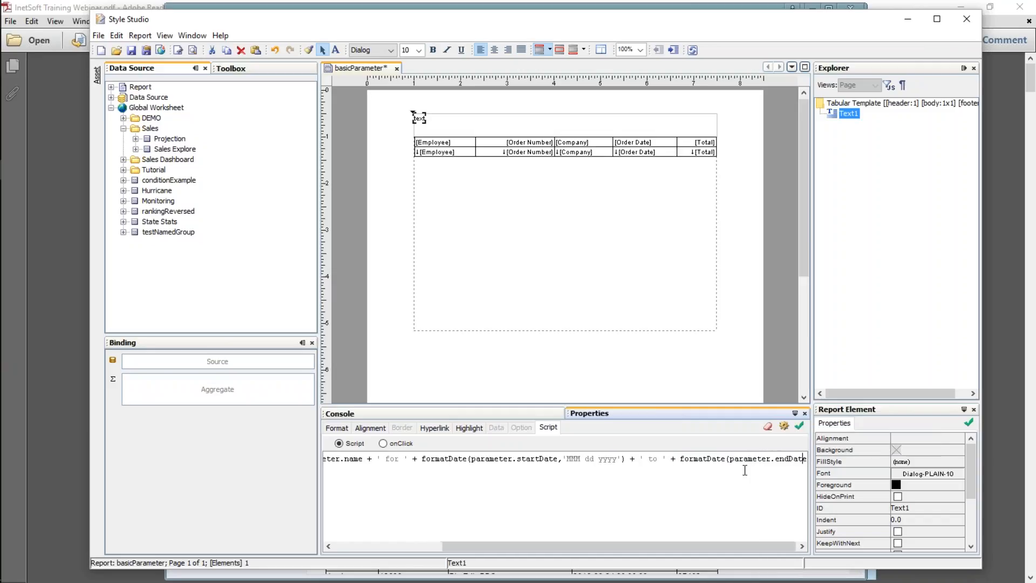
pyautogui.write(',')
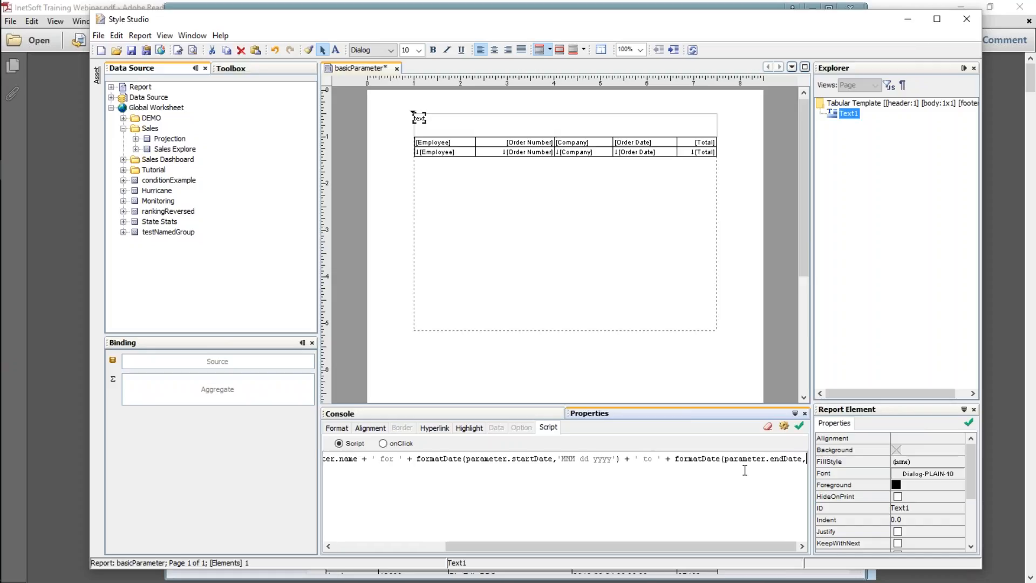
pyautogui.hotkey('ctrl', 'v')
pyautogui.press('Left')
pyautogui.press('Left')
pyautogui.press('Left')
pyautogui.press('Left')
pyautogui.press('Left')
pyautogui.press('Left')
pyautogui.press('Left')
pyautogui.press('Left')
pyautogui.press('Left')
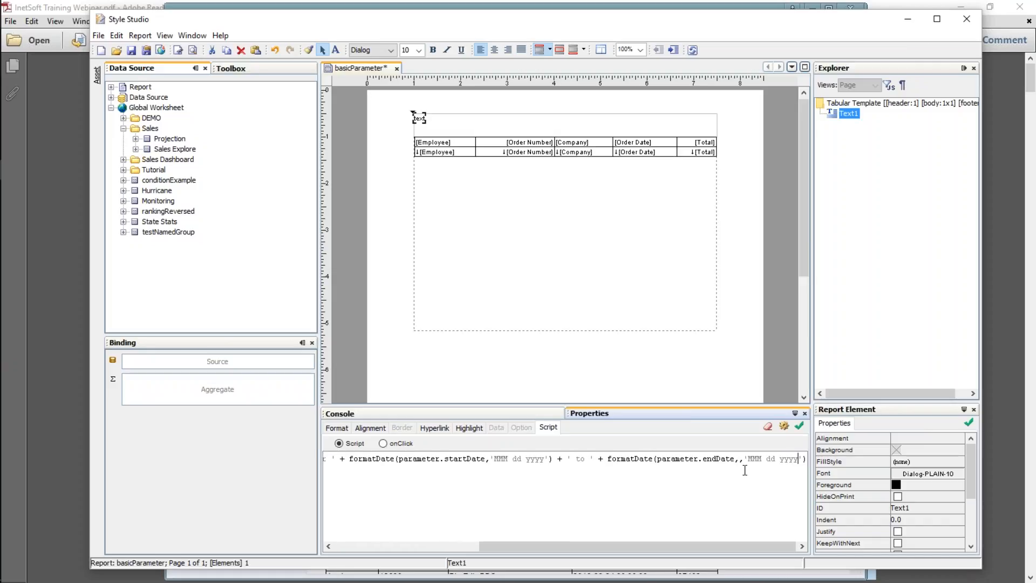
pyautogui.press('BackSpace')
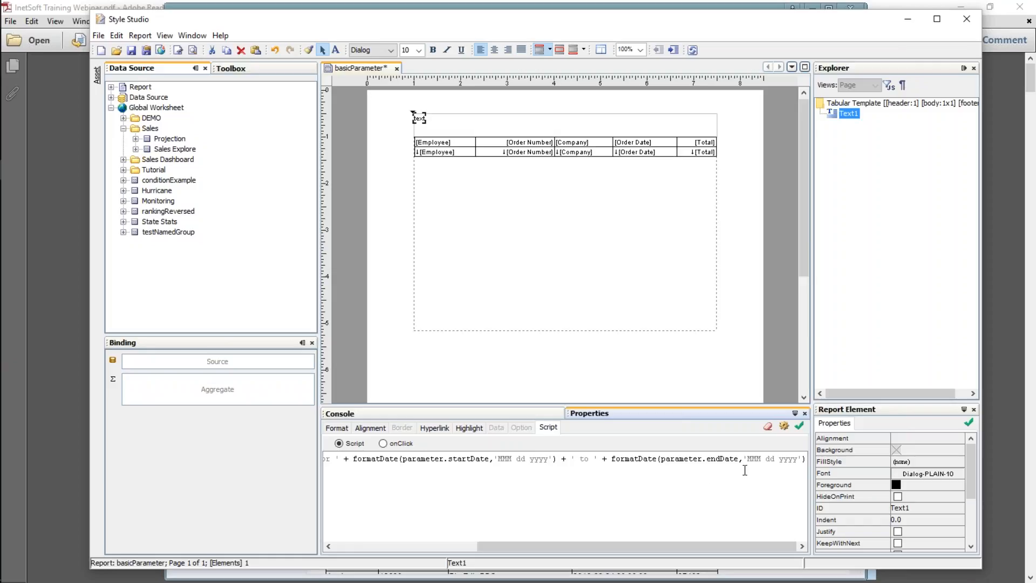
# Review the finished text expression, apply the script to the header text element and save the report
pyautogui.moveTo(721, 542); pyautogui.dragTo(577, 542)
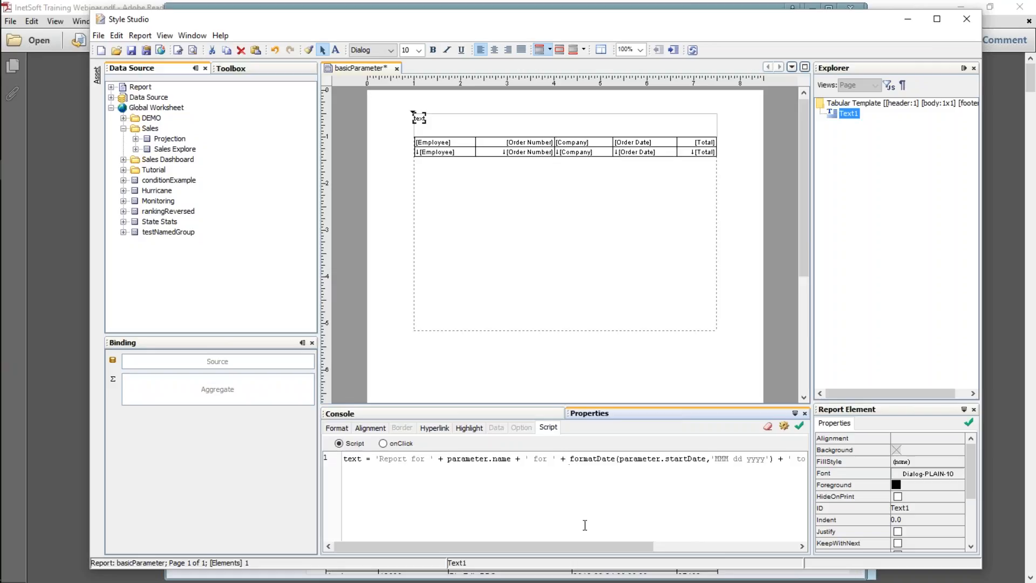
pyautogui.moveTo(590, 546); pyautogui.dragTo(714, 547)
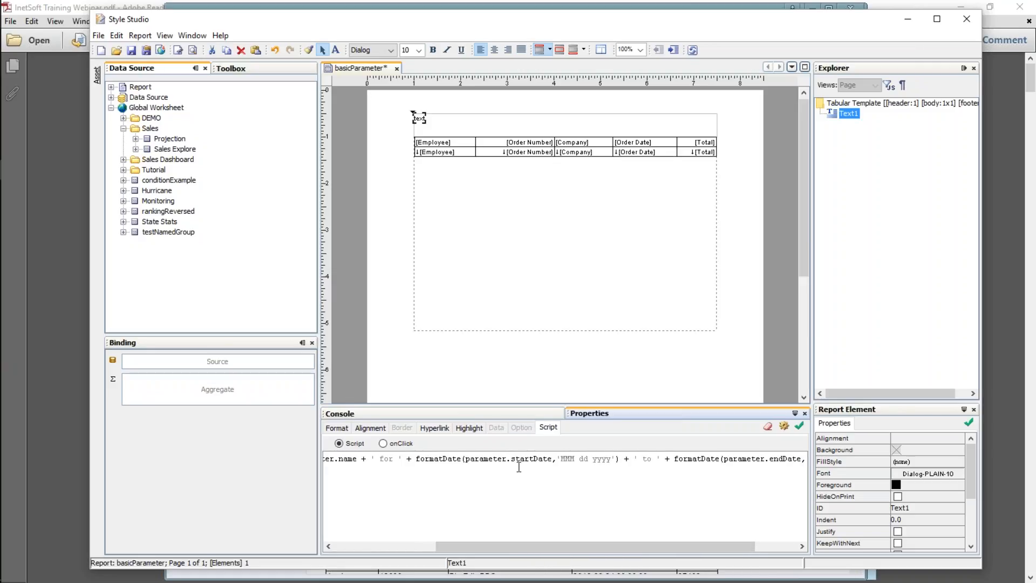
pyautogui.moveTo(670, 547); pyautogui.dragTo(712, 548)
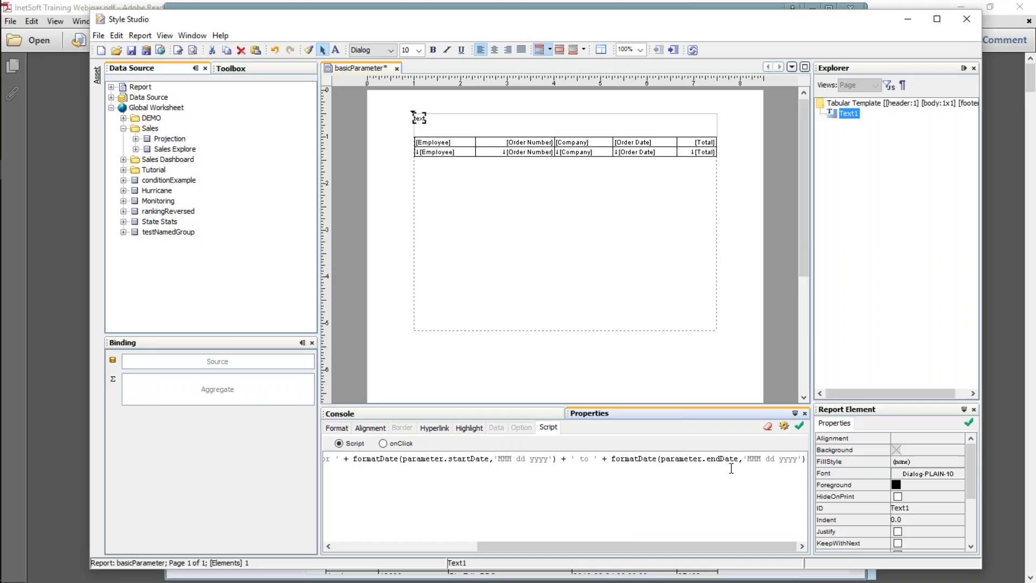
pyautogui.click(799, 427)
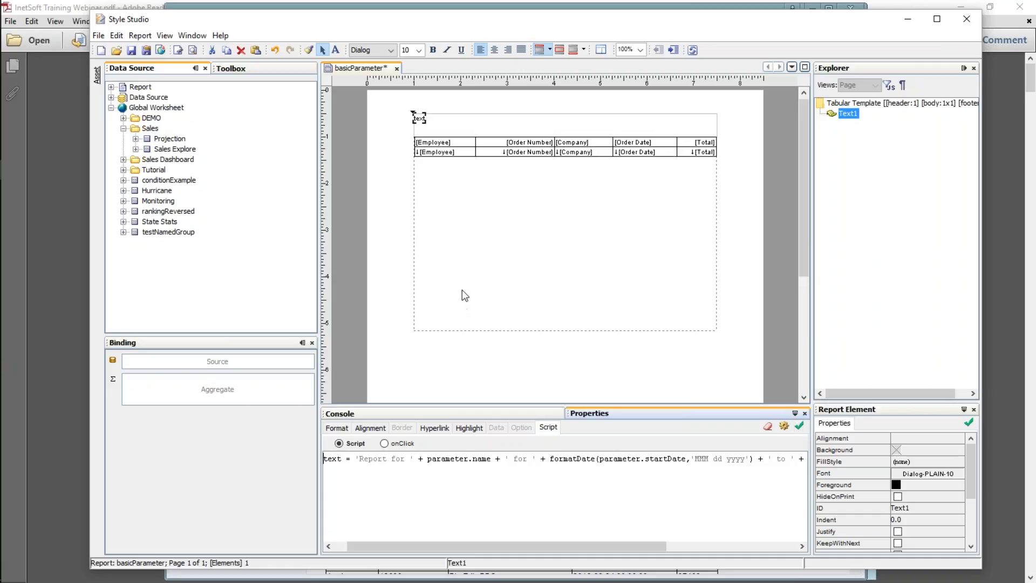
pyautogui.hotkey('ctrl', 's')
# Preview the report for the companies AMG Logistics through Computer Tech with a person's name entered, and close the preview
pyautogui.click(196, 53)
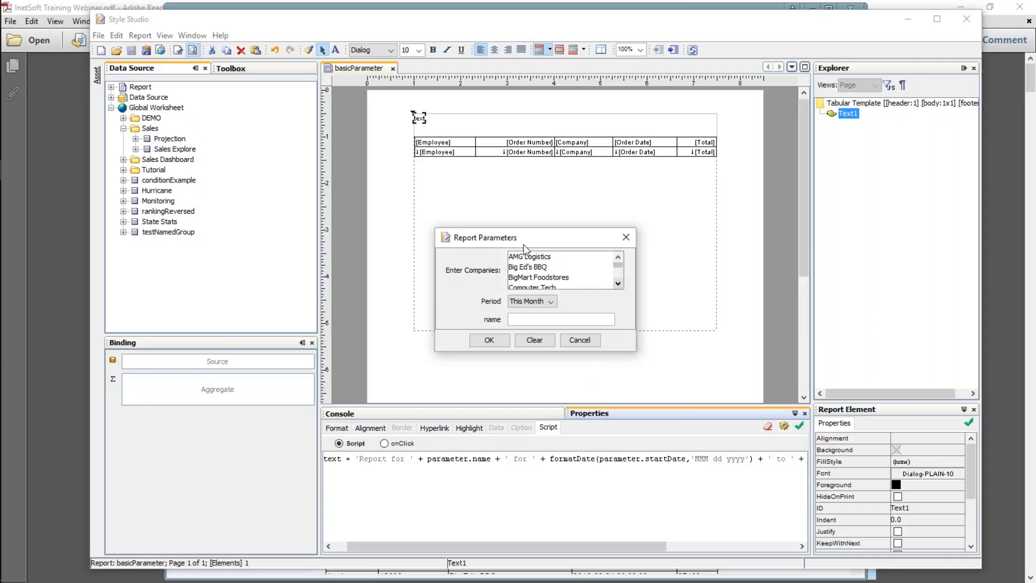
pyautogui.click(541, 258)
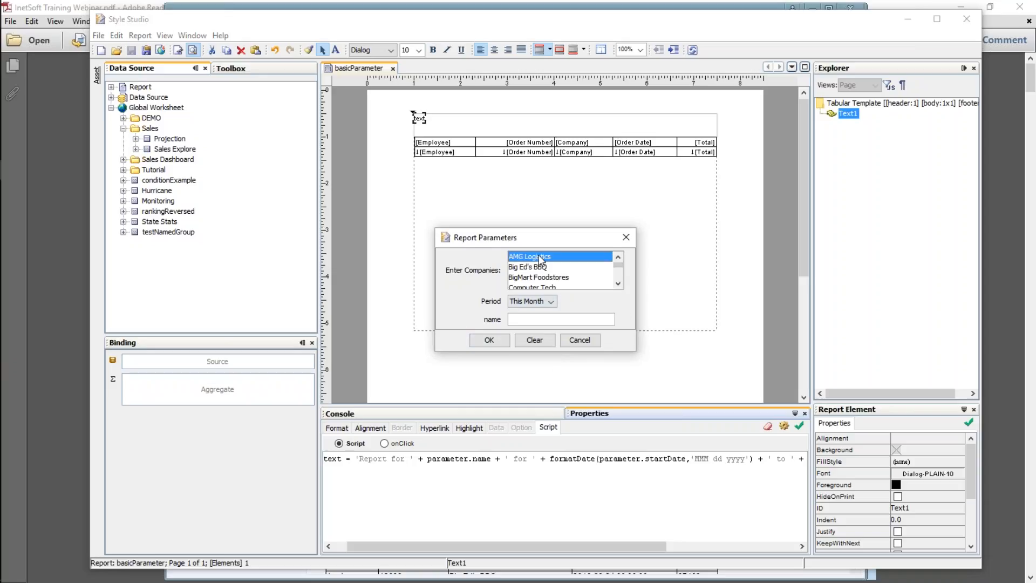
pyautogui.keyDown('shift'); pyautogui.click(553, 283); pyautogui.keyUp('shift')
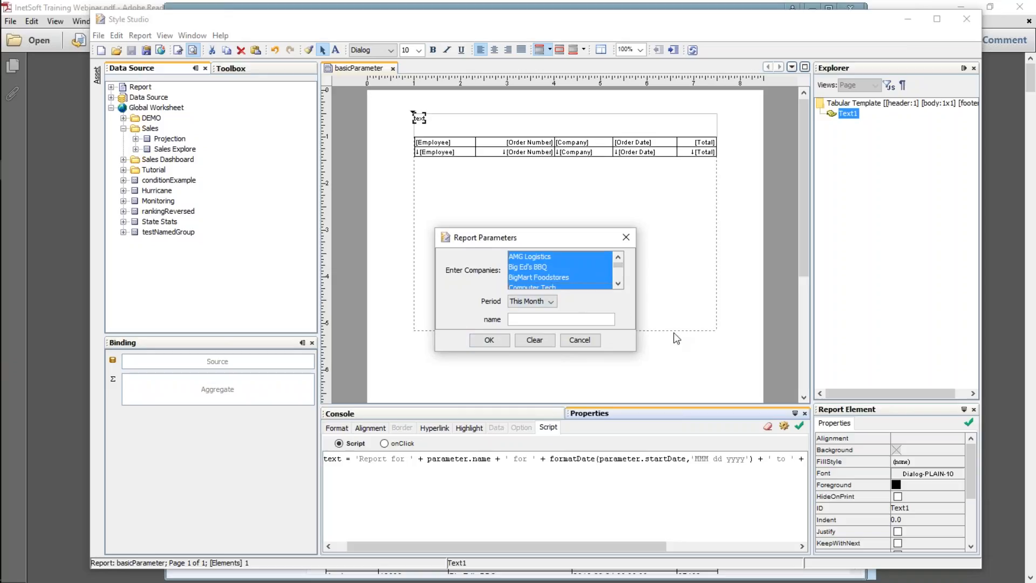
pyautogui.click(539, 317)
pyautogui.write('Dave')
pyautogui.click(489, 341)
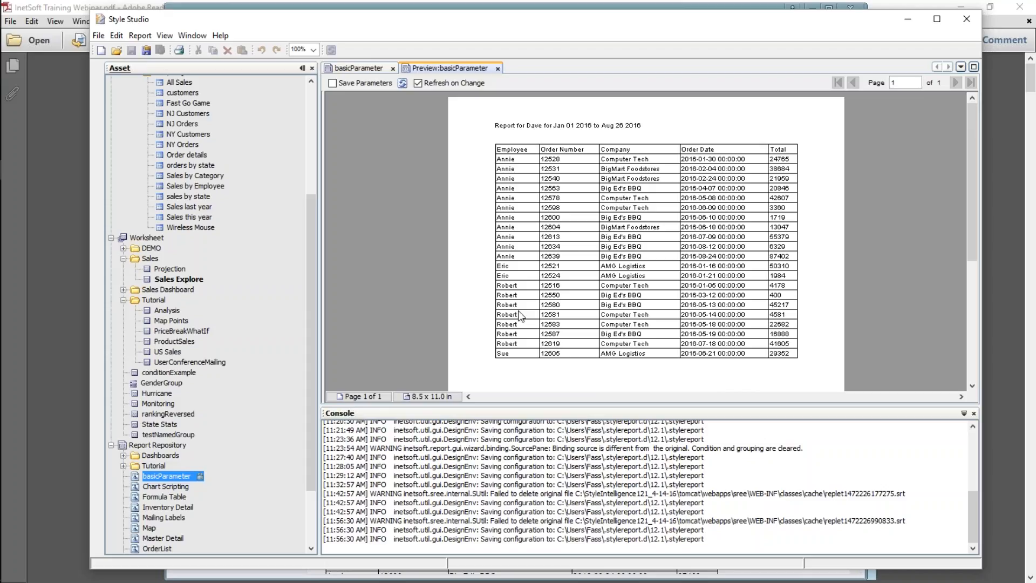
pyautogui.click(497, 68)
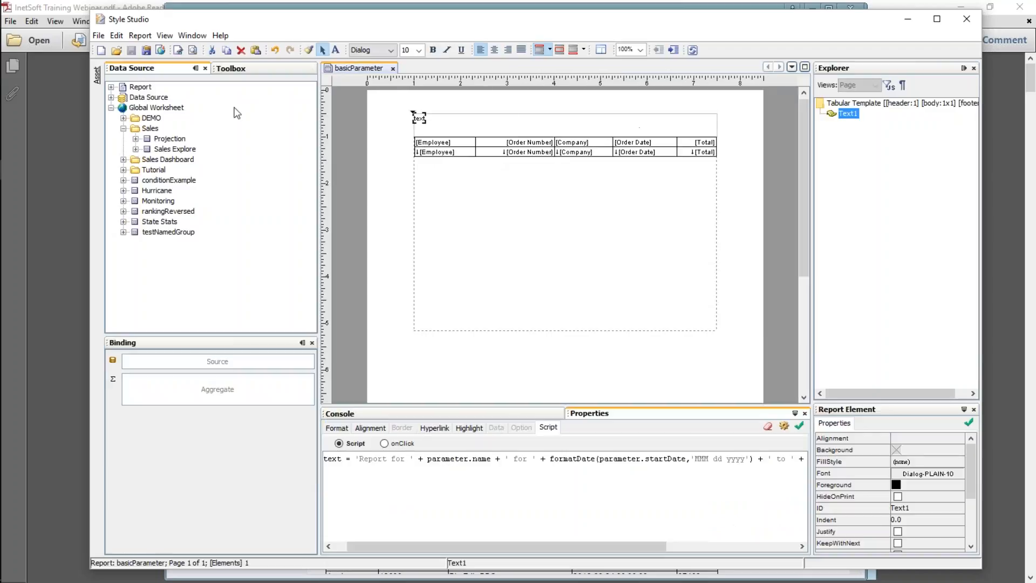
# Preview the report again for AMG Logistics through Computer Tech with period This Month and a person's name, and close the preview
pyautogui.click(193, 50)
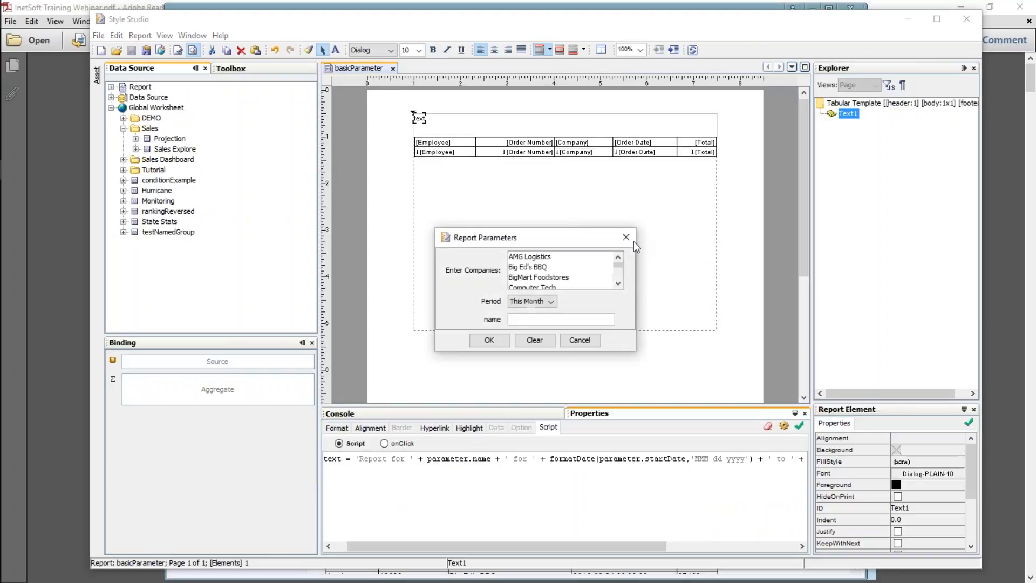
pyautogui.click(534, 257)
pyautogui.keyDown('shift'); pyautogui.click(546, 285); pyautogui.keyUp('shift')
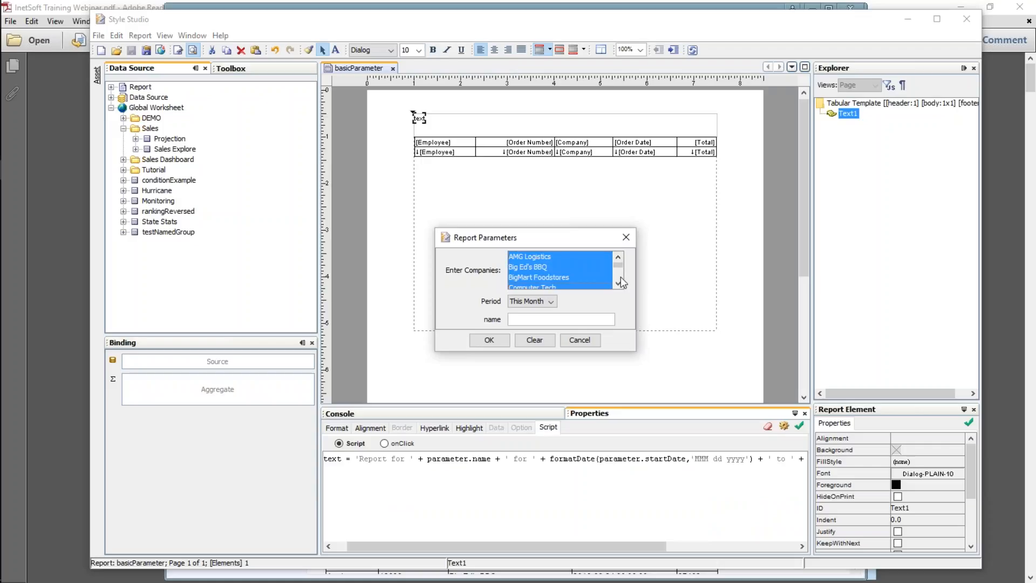
pyautogui.click(543, 302)
pyautogui.click(539, 301)
pyautogui.click(547, 319)
pyautogui.write('Dave')
pyautogui.click(489, 340)
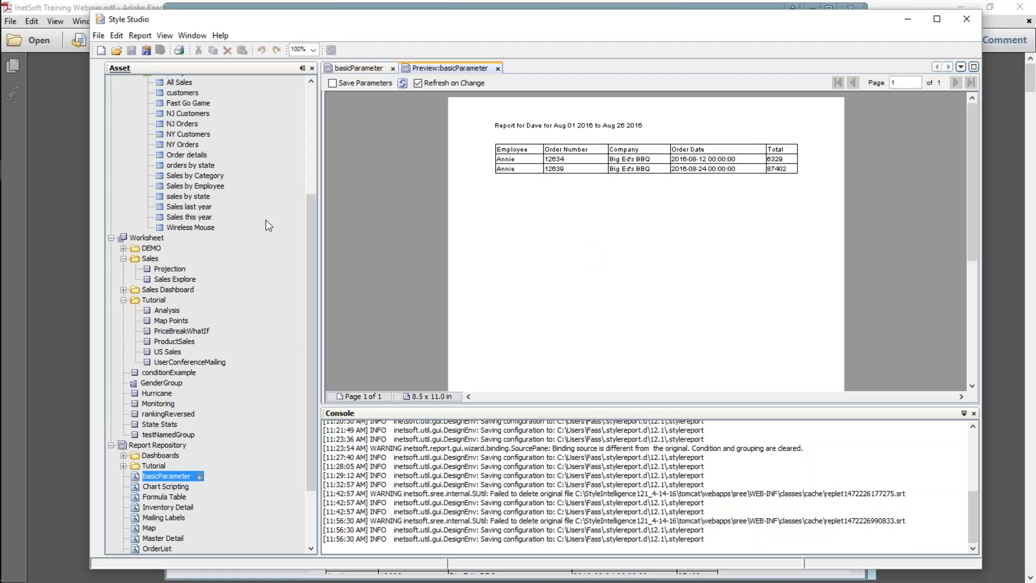
pyautogui.moveTo(2, 227)
pyautogui.click(497, 69)
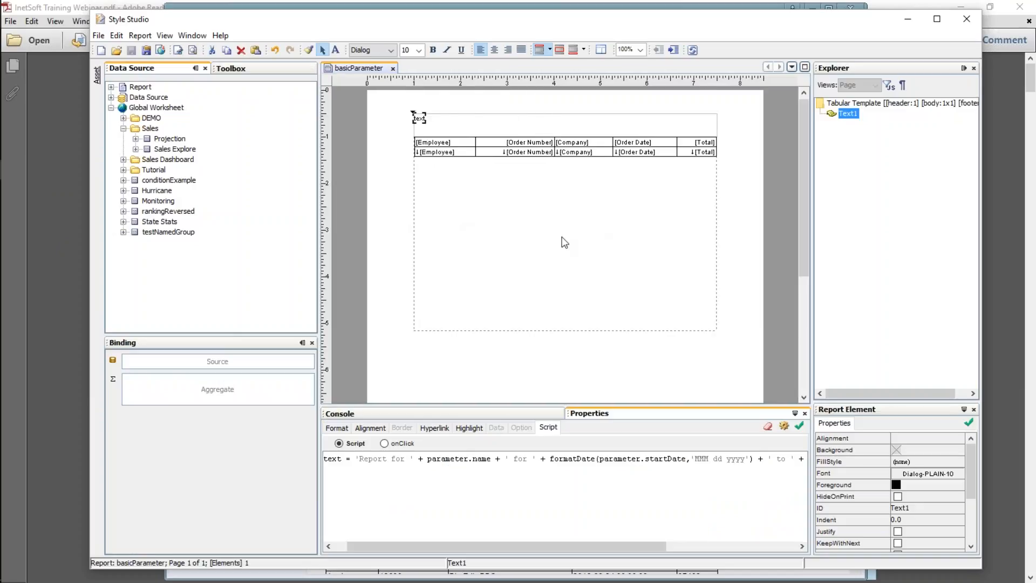
# Bring up the report's preview prompt, and switch to Chrome to open basicParameter from the repository for comparison
pyautogui.click(195, 53)
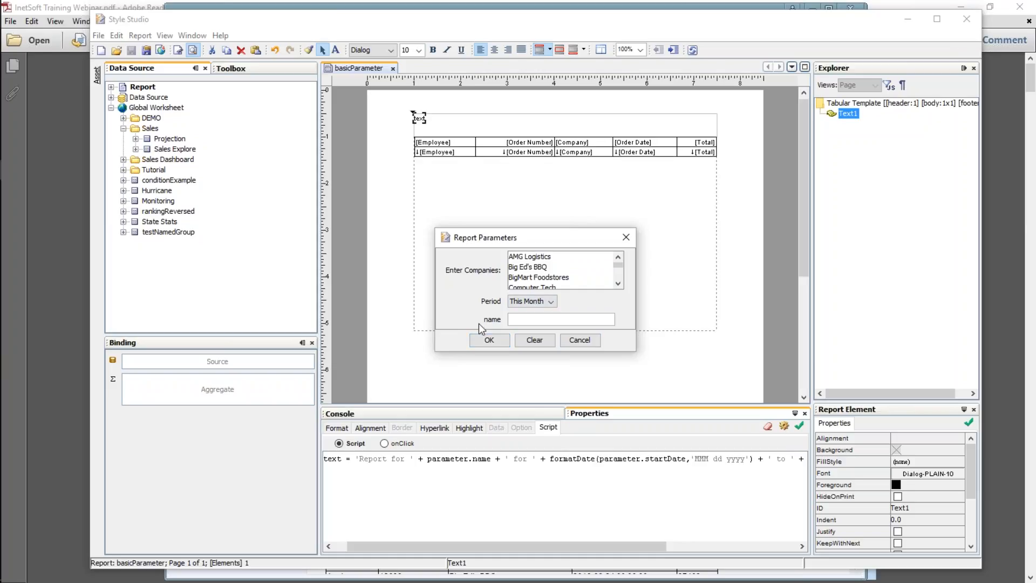
pyautogui.moveTo(22, 167)
pyautogui.click(20, 151)
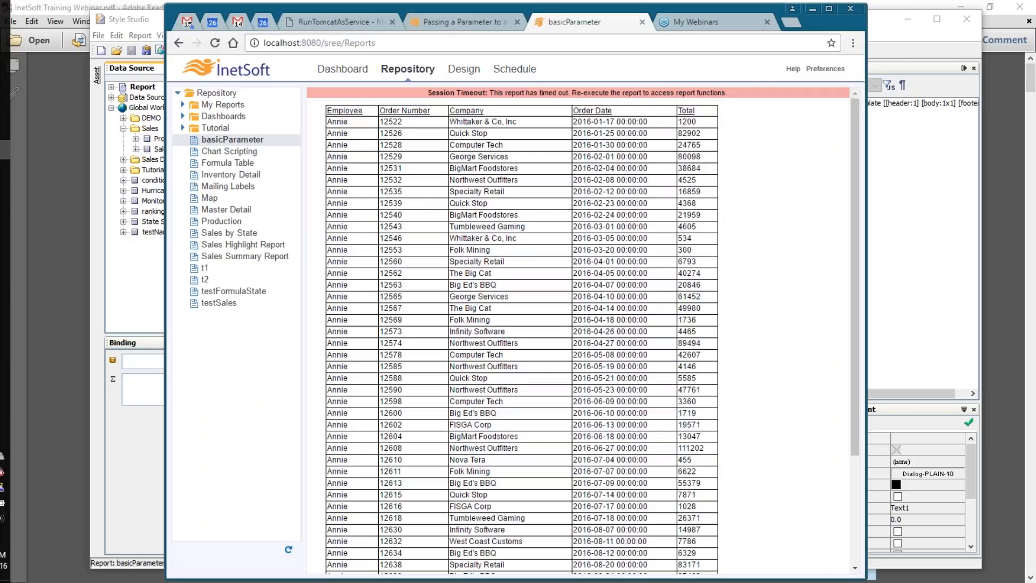
pyautogui.click(213, 140)
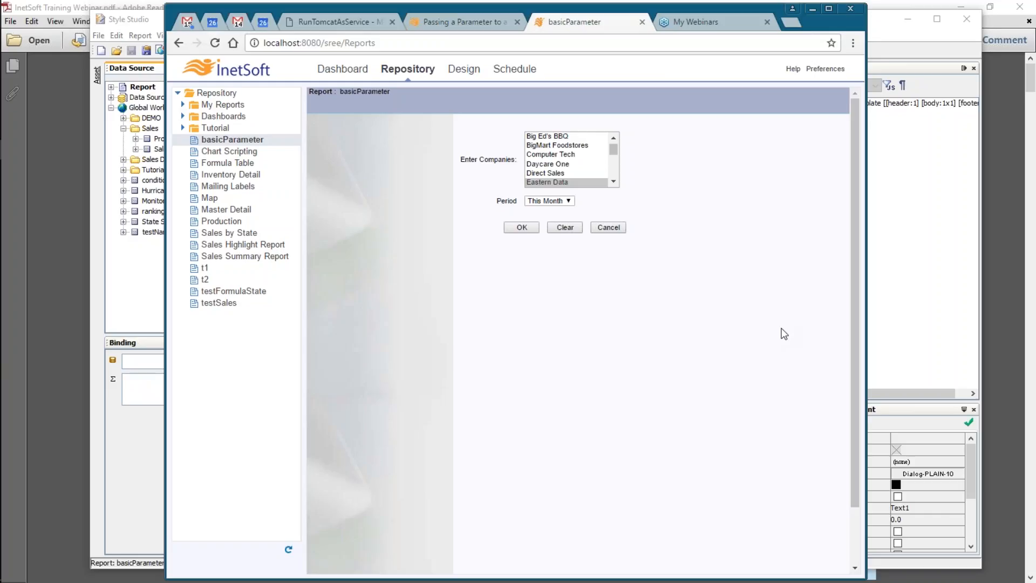
pyautogui.rightClick(782, 328)
pyautogui.click(682, 336)
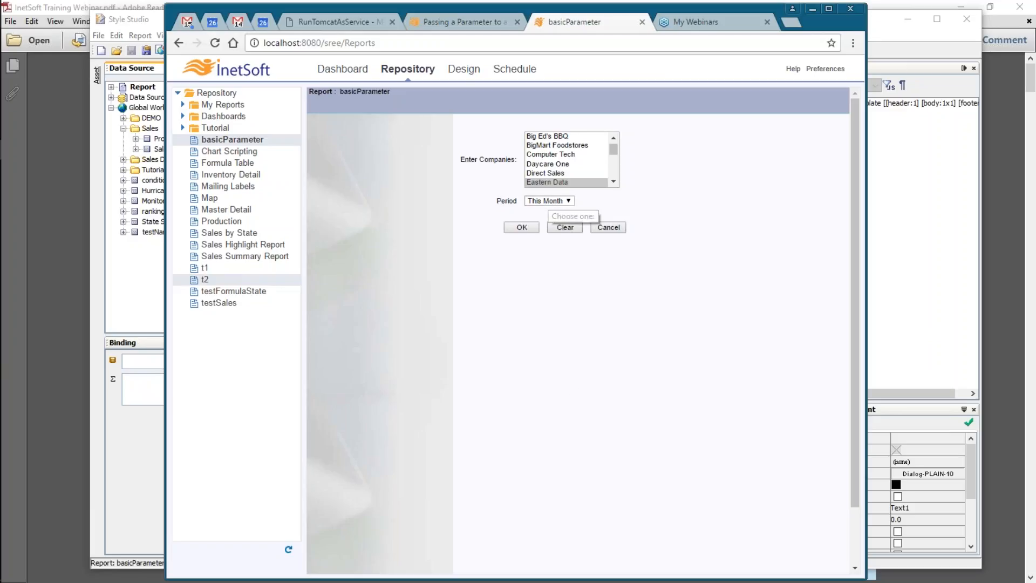
# Cancel the pending parameter prompt in Style Studio, and reload the Repository page in Chrome
pyautogui.click(144, 455)
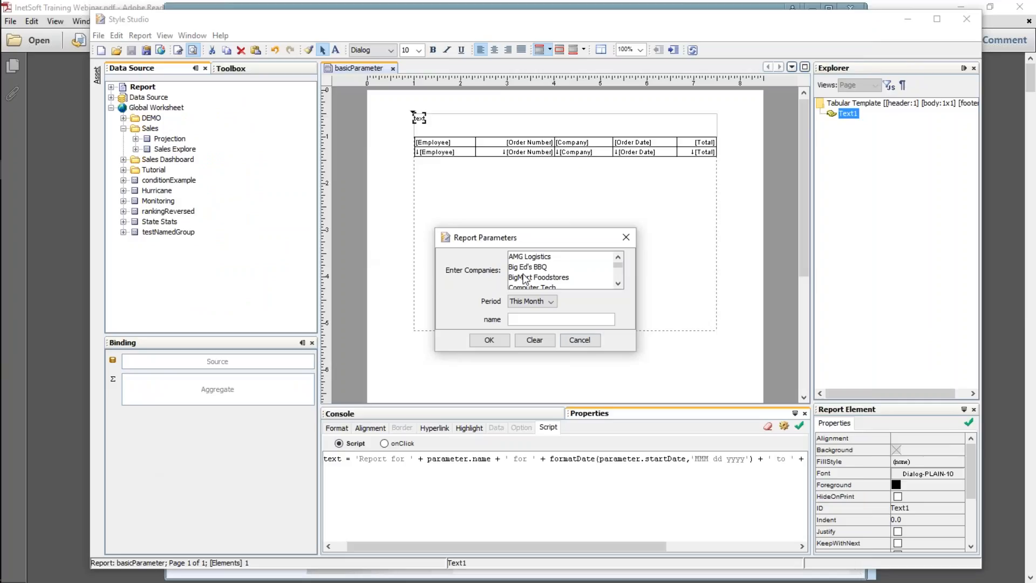
pyautogui.click(586, 340)
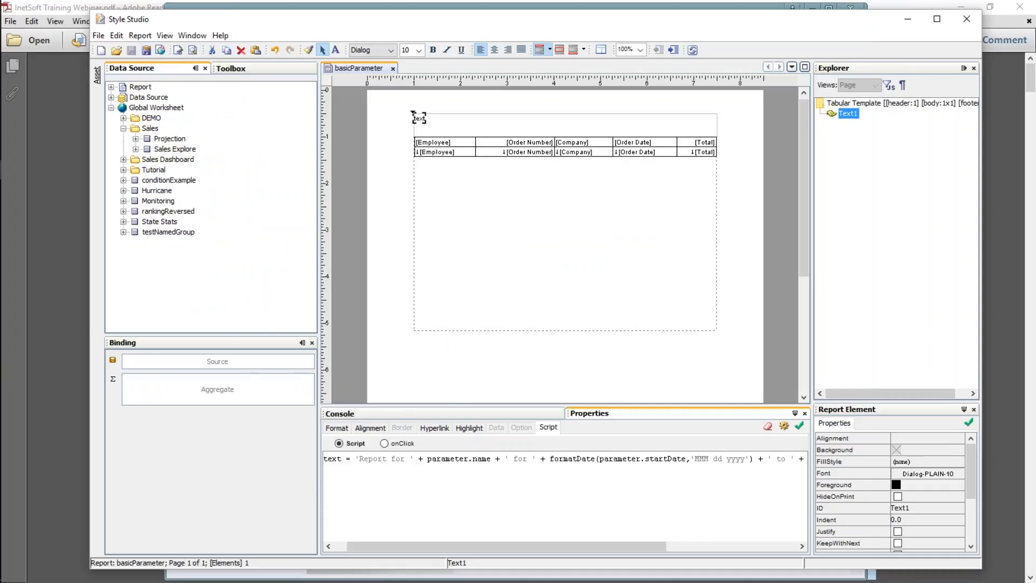
pyautogui.click(51, 261)
pyautogui.moveTo(1, 185)
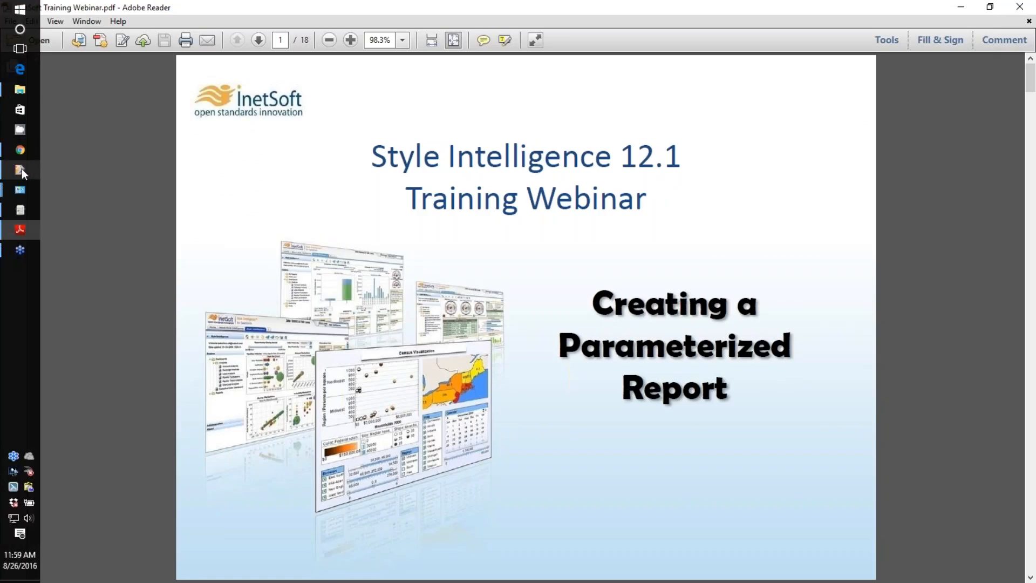
pyautogui.click(21, 154)
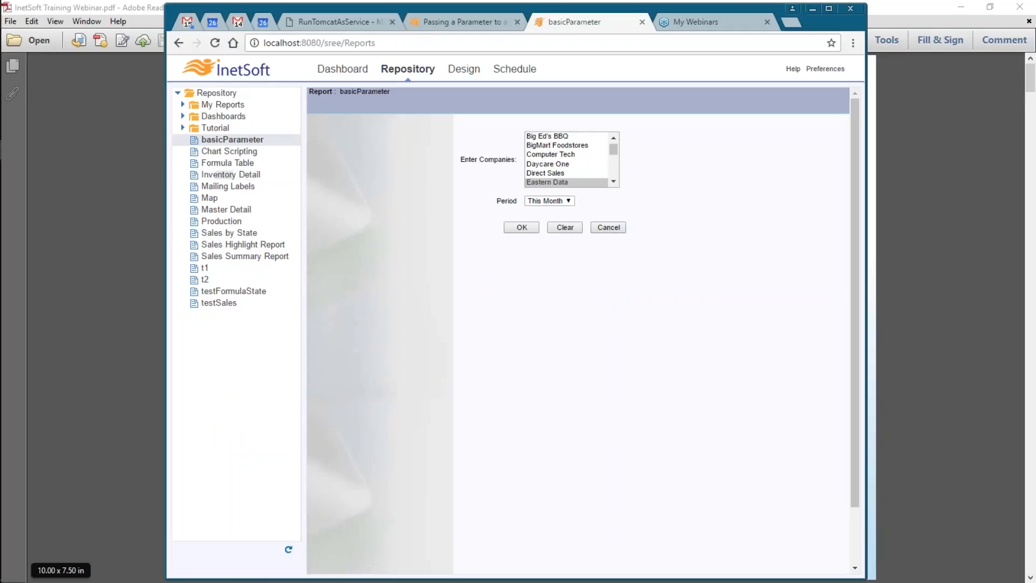
pyautogui.click(561, 227)
pyautogui.click(408, 69)
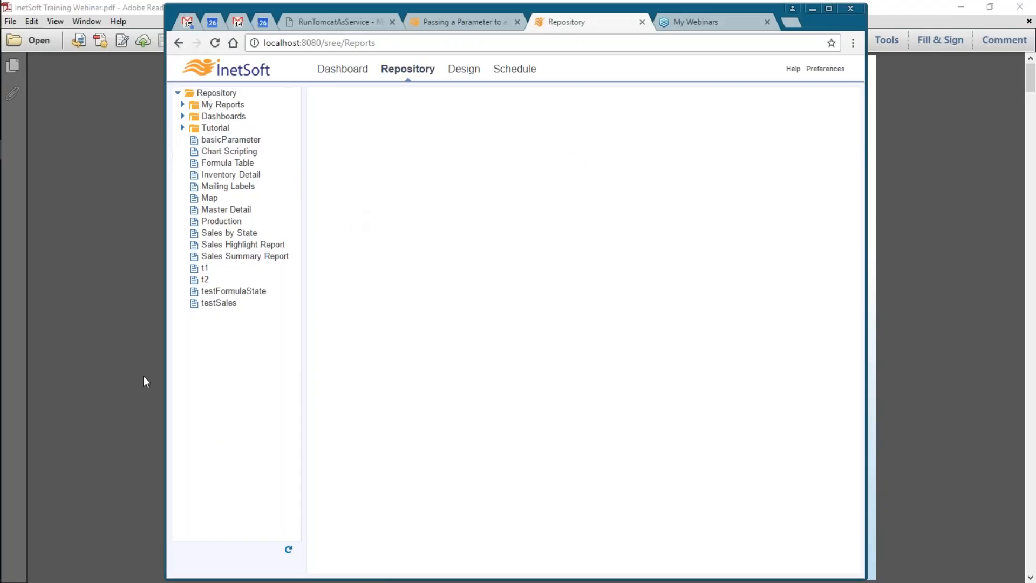
# Return to Style Studio and start another preview of basicParameter to show its parameter prompt
pyautogui.click(144, 376)
pyautogui.click(20, 149)
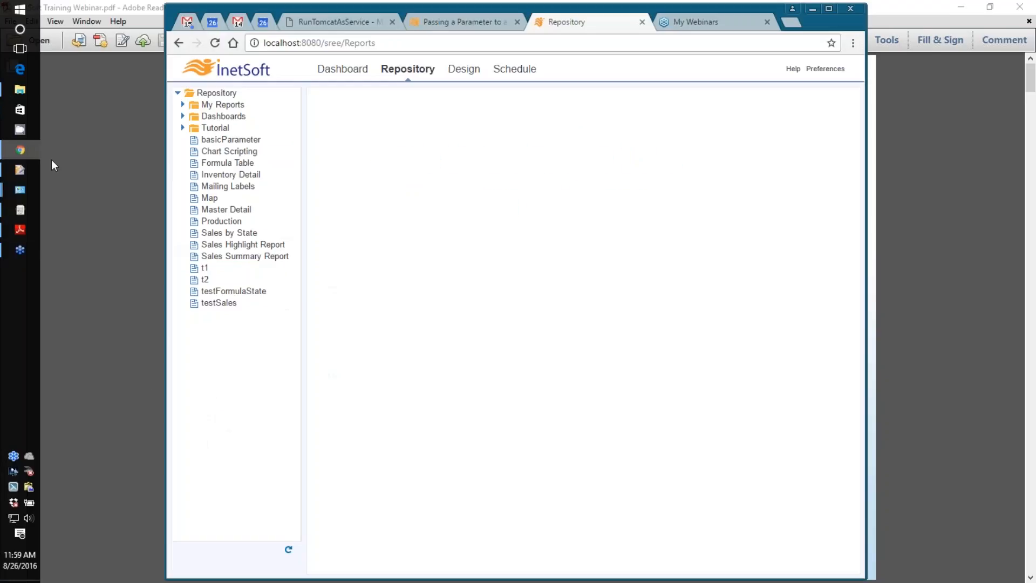
pyautogui.click(20, 231)
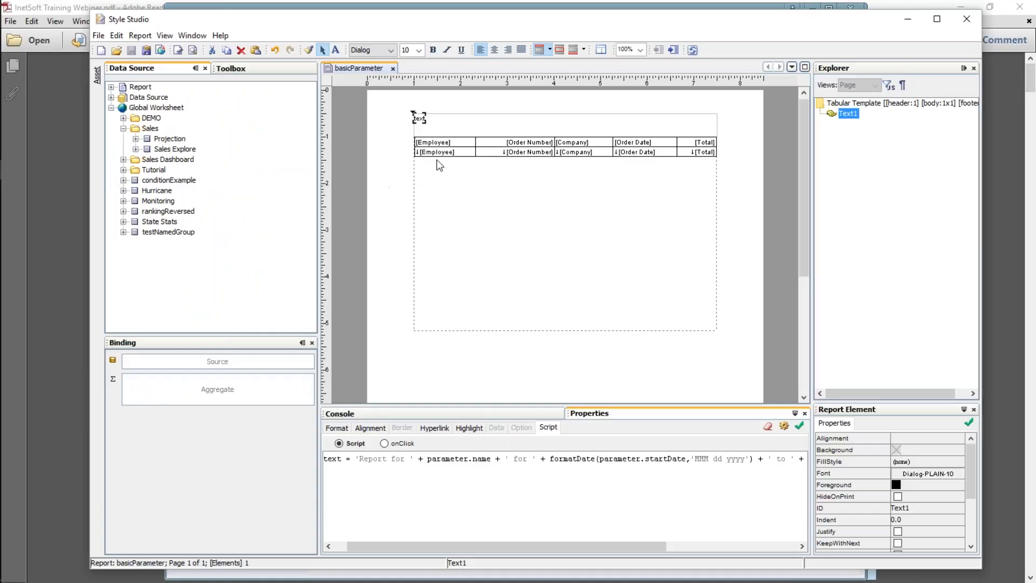
pyautogui.click(193, 50)
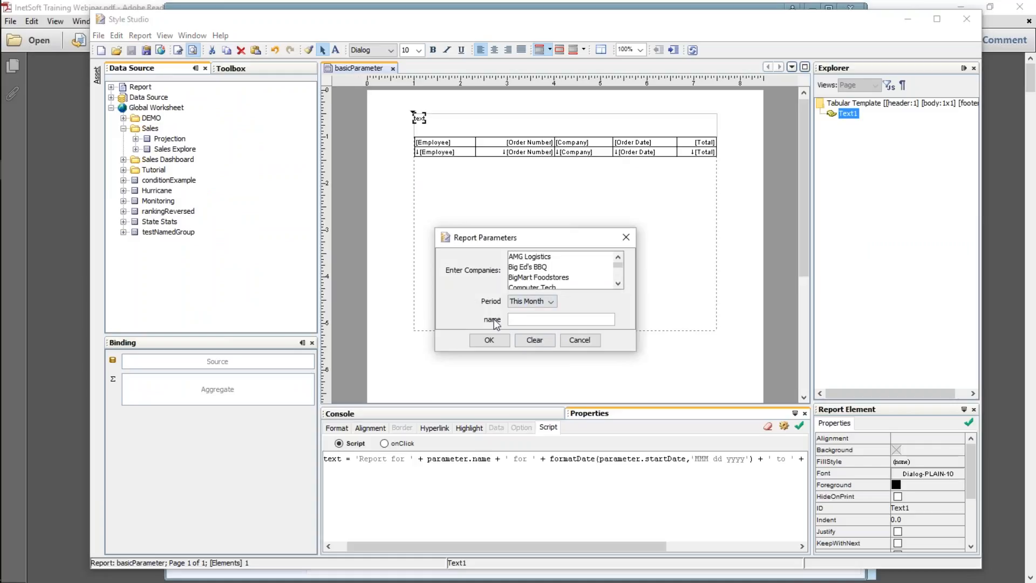
# Cancel the preview prompt, and set the label of the report's name parameter to Name in the parameter definitions
pyautogui.click(579, 342)
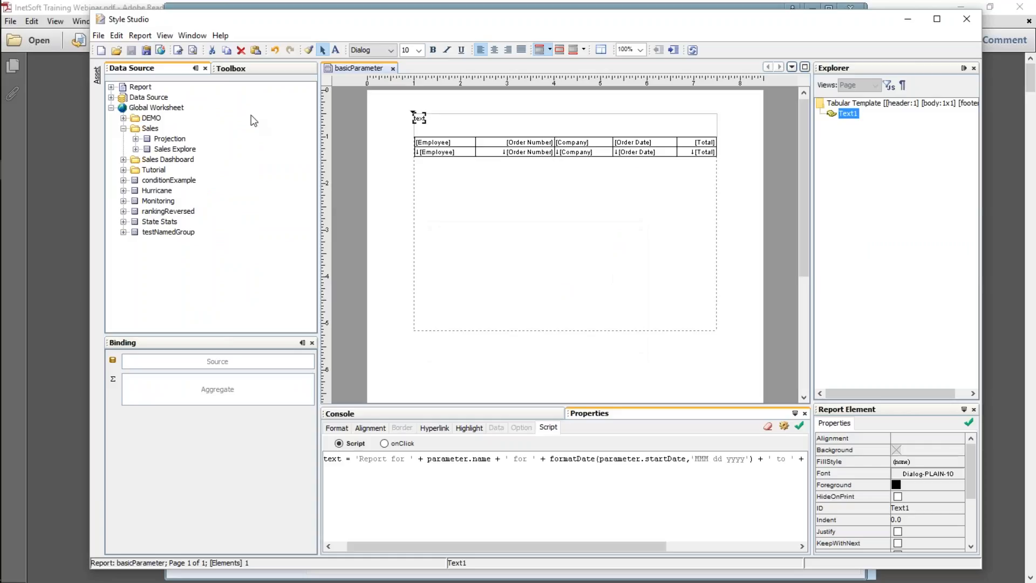
pyautogui.click(140, 35)
pyautogui.click(141, 50)
pyautogui.click(453, 244)
pyautogui.click(489, 292)
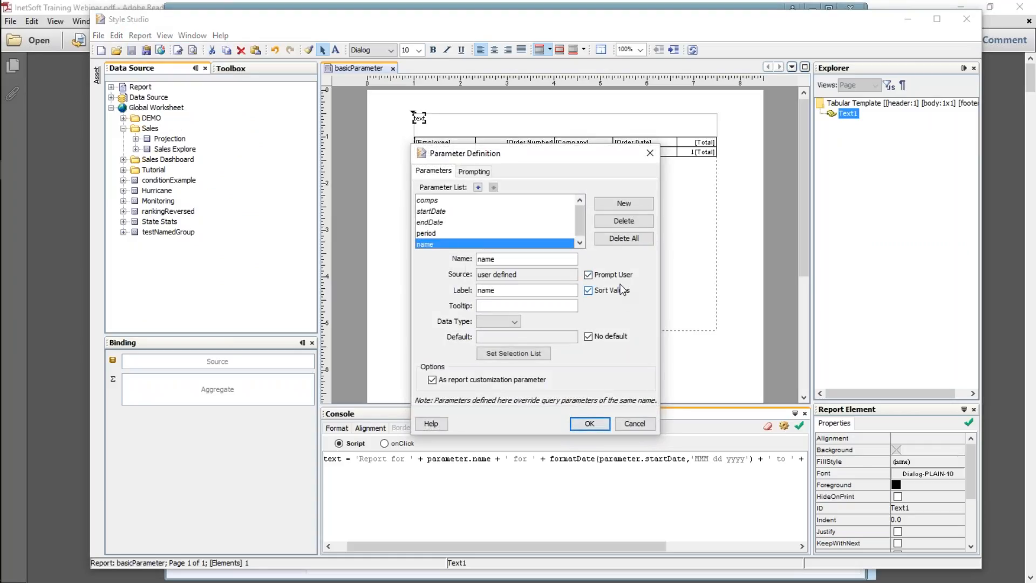
pyautogui.press('BackSpace')
pyautogui.write('N')
pyautogui.click(599, 423)
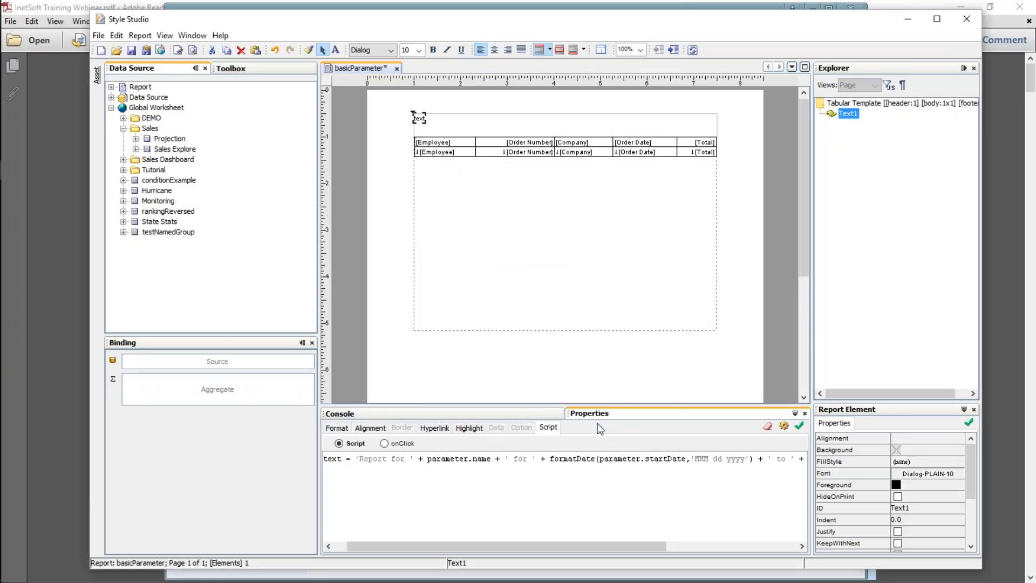
# Switch to Chrome and open basicParameter from the repository to check its parameter prompt
pyautogui.click(2, 262)
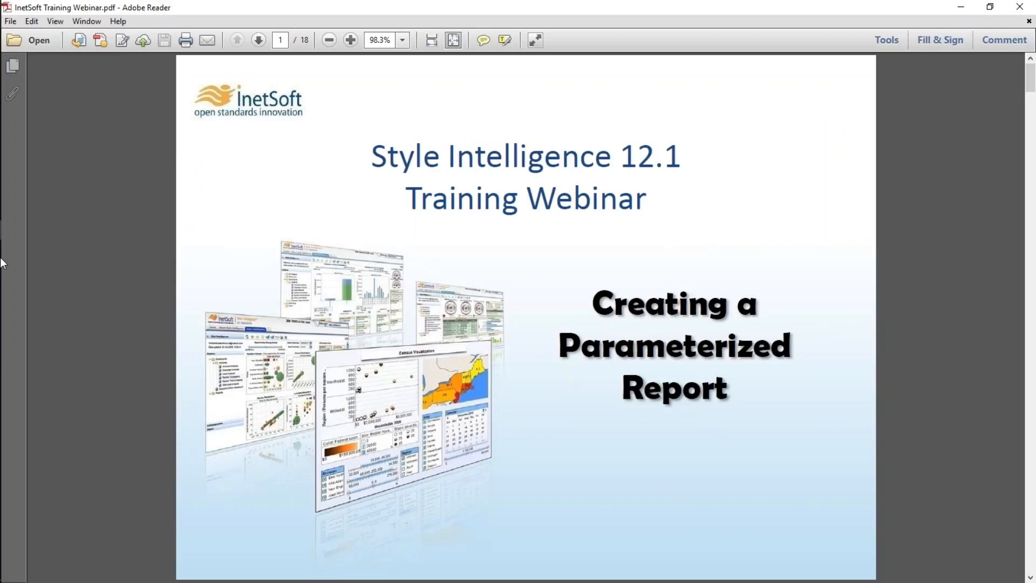
pyautogui.moveTo(1, 259)
pyautogui.click(19, 152)
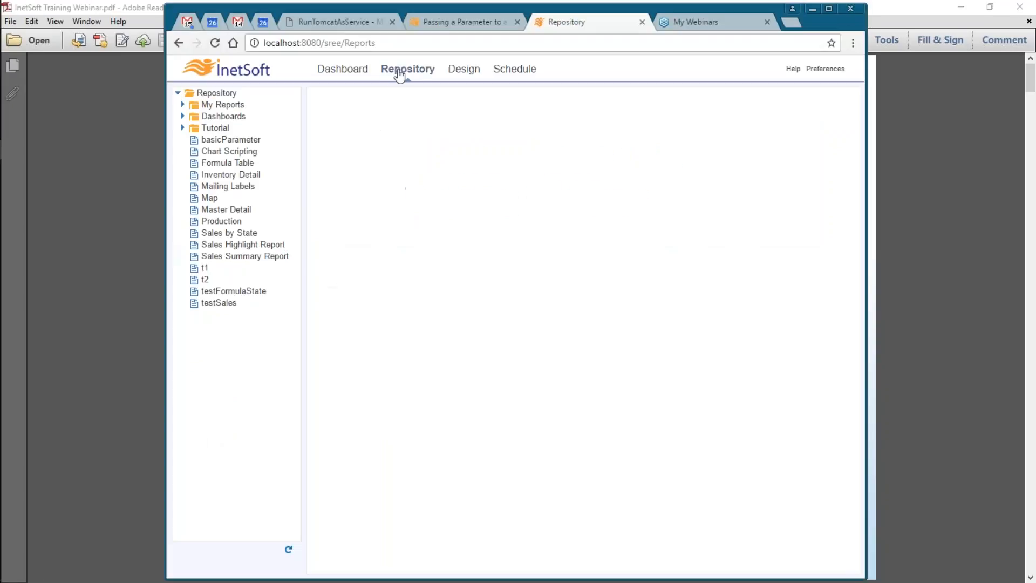
pyautogui.click(226, 141)
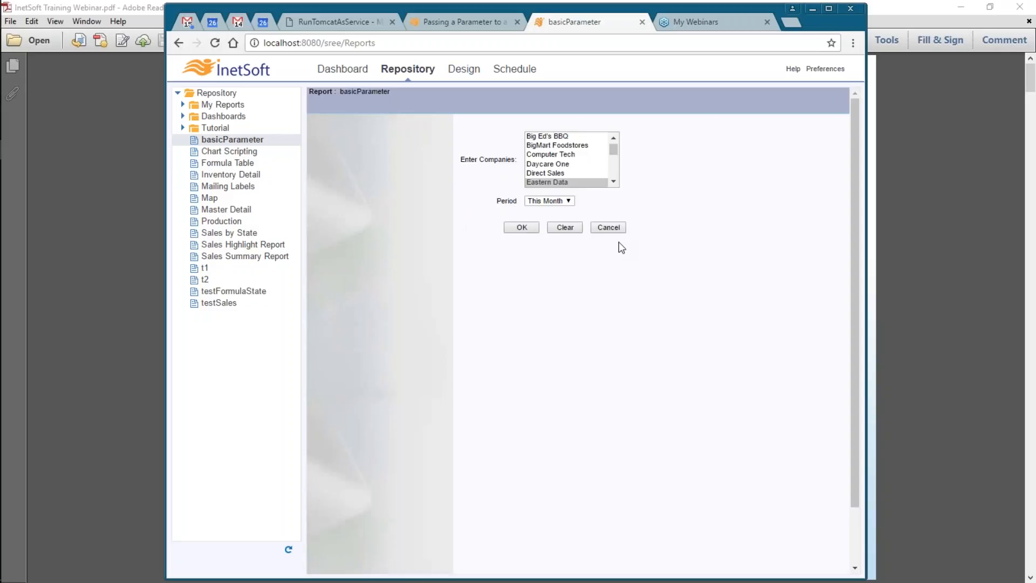
# Reload the report portal and return to its Repository page
pyautogui.click(378, 43)
pyautogui.press('Return')
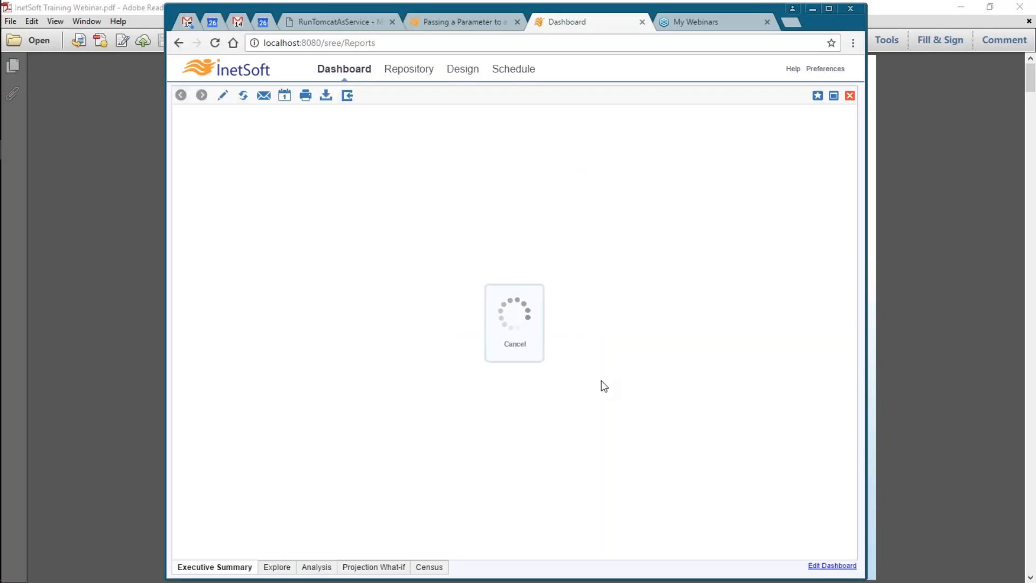
pyautogui.click(412, 70)
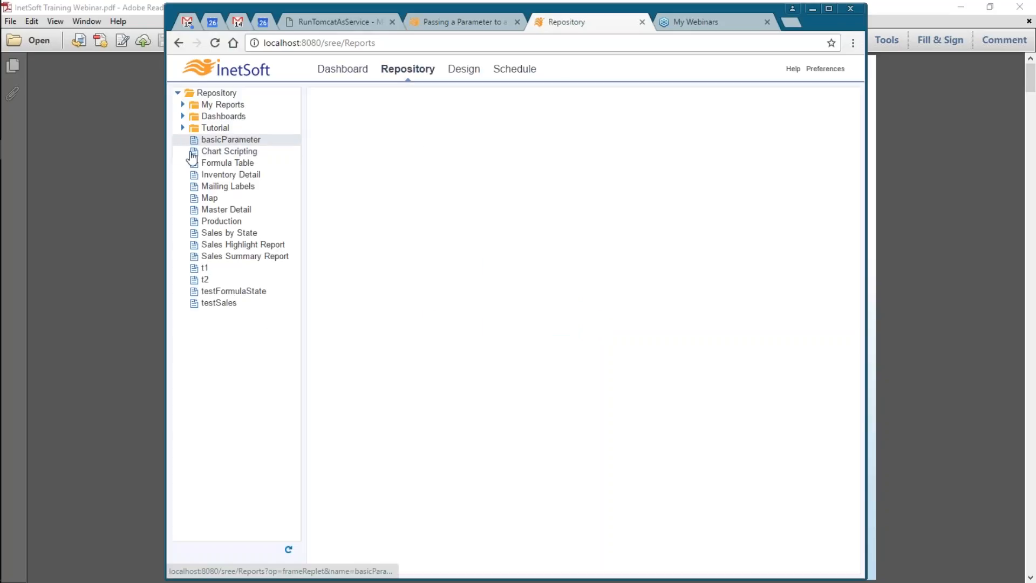
# Check the basicParameter report in Style Studio, and return to Chrome to reopen it from the repository and examine its prompt
pyautogui.moveTo(4, 194)
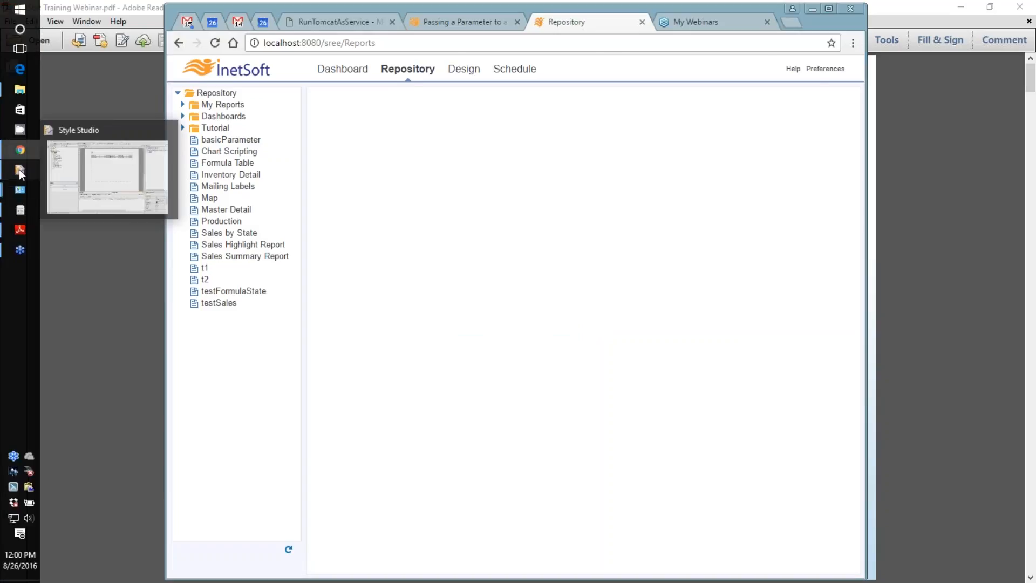
pyautogui.click(20, 170)
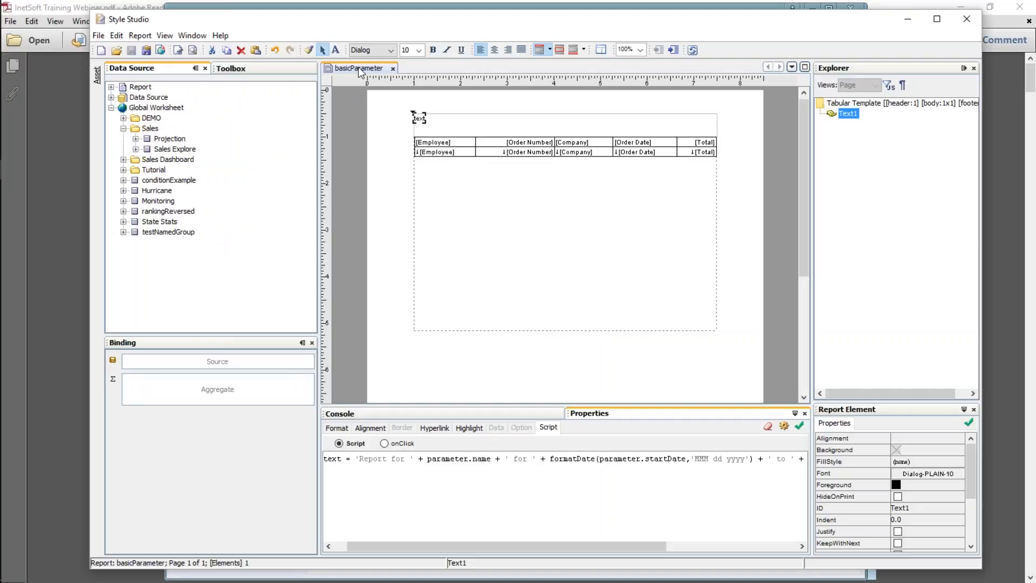
pyautogui.moveTo(2, 315)
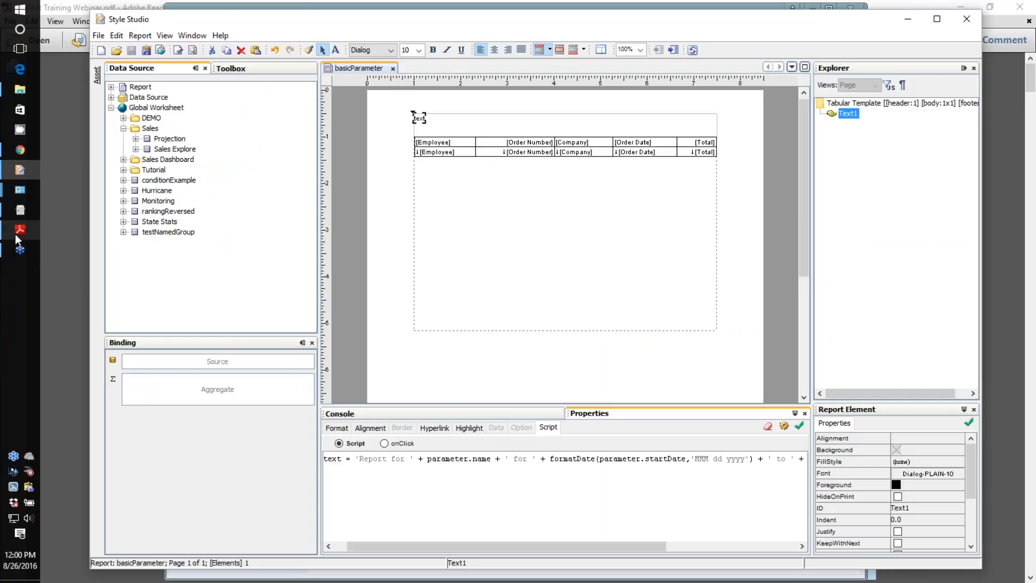
pyautogui.click(21, 150)
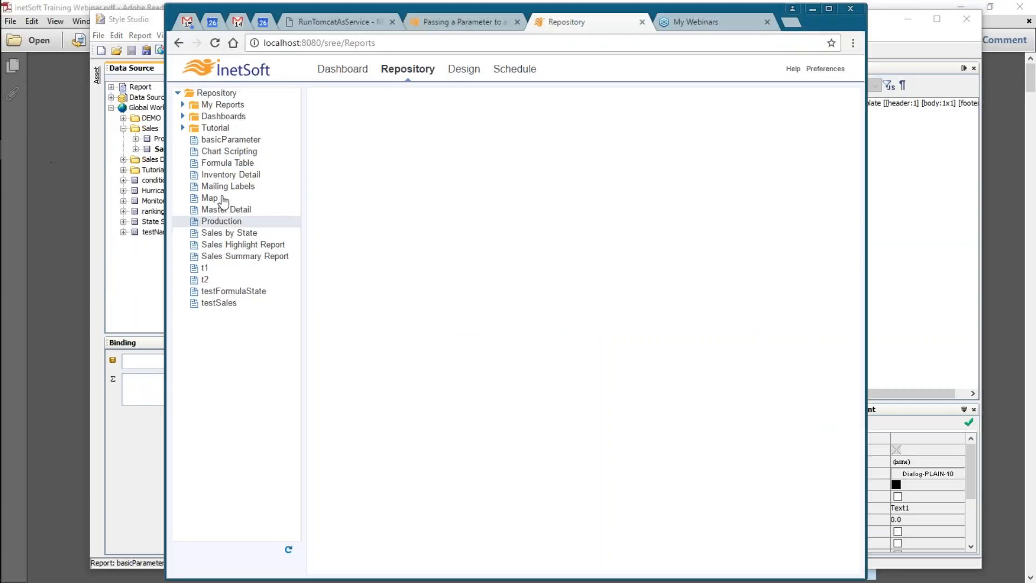
pyautogui.click(220, 141)
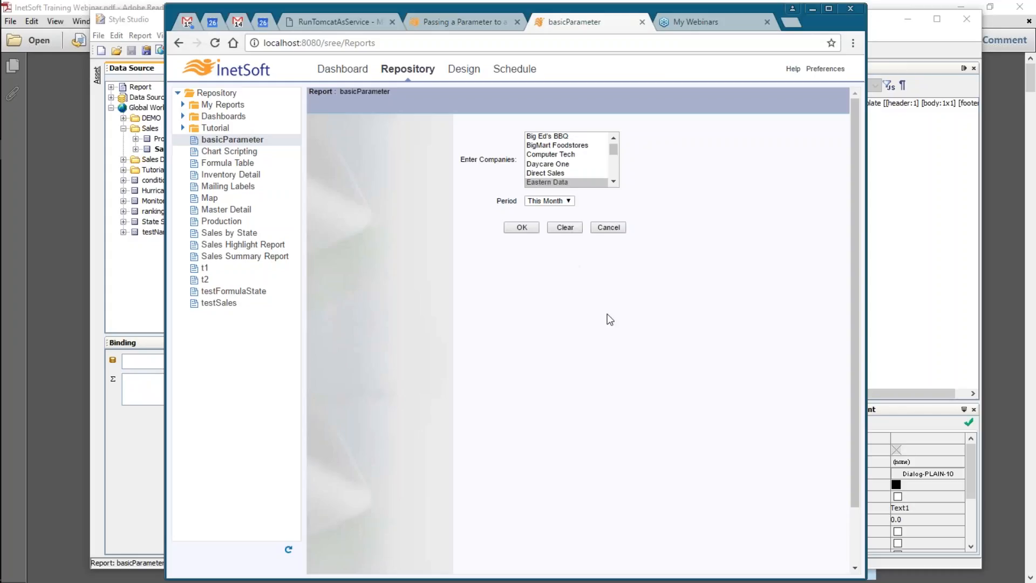
pyautogui.click(854, 527)
pyautogui.click(853, 113)
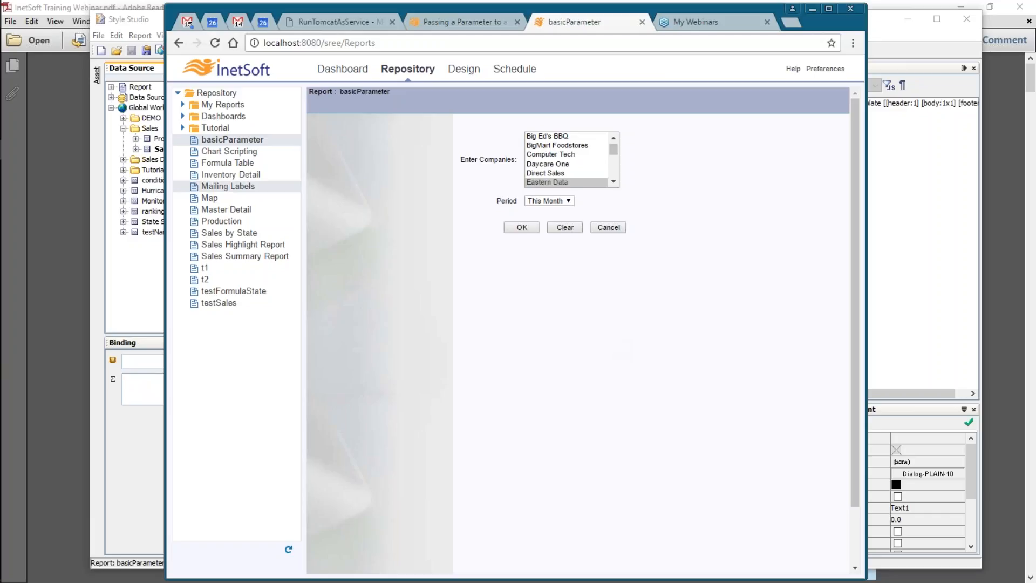
# Return to Style Studio and look through the report's parameters in the data source tree
pyautogui.click(145, 19)
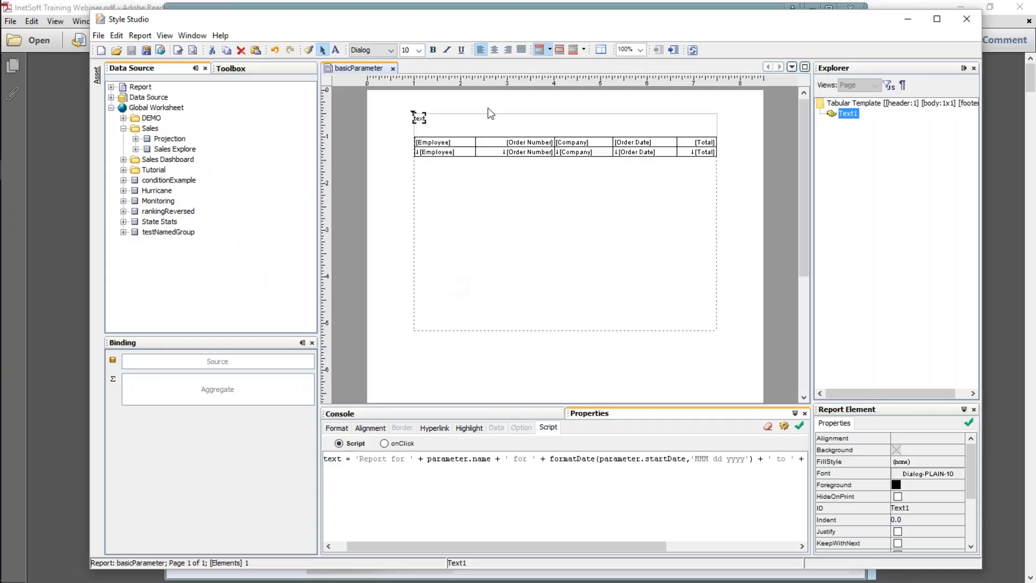
pyautogui.click(111, 87)
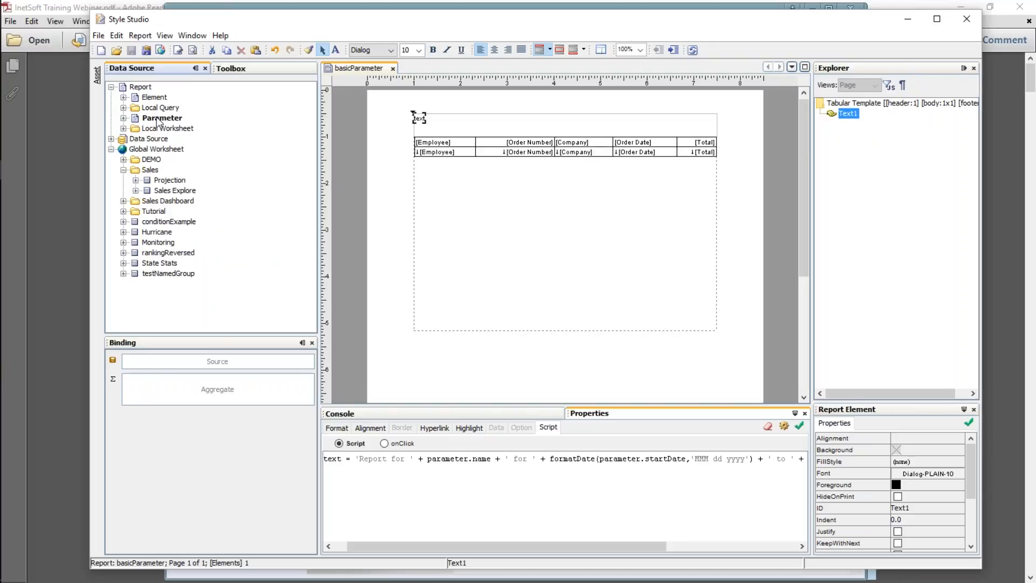
pyautogui.click(124, 118)
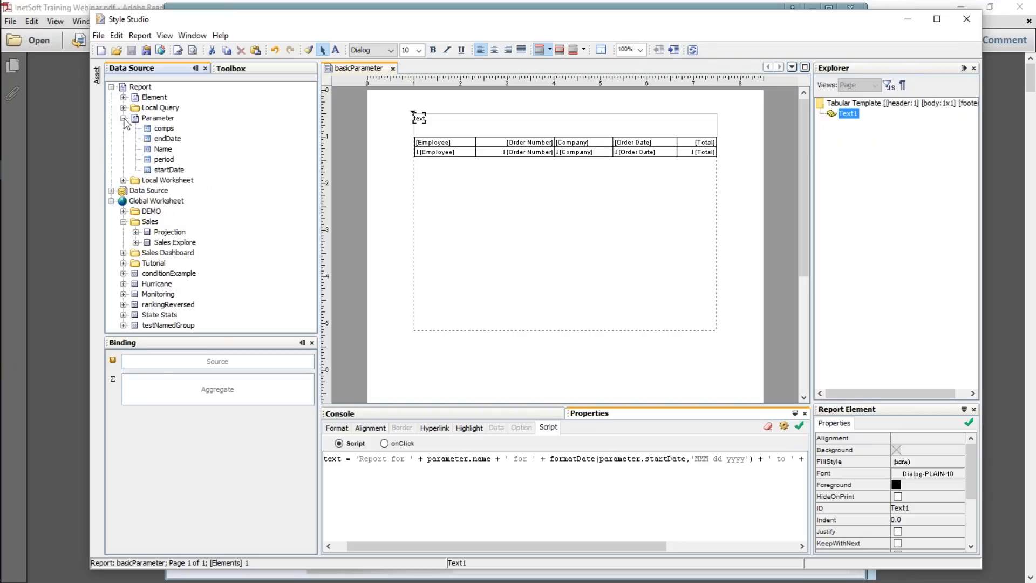
pyautogui.click(124, 118)
pyautogui.click(155, 118)
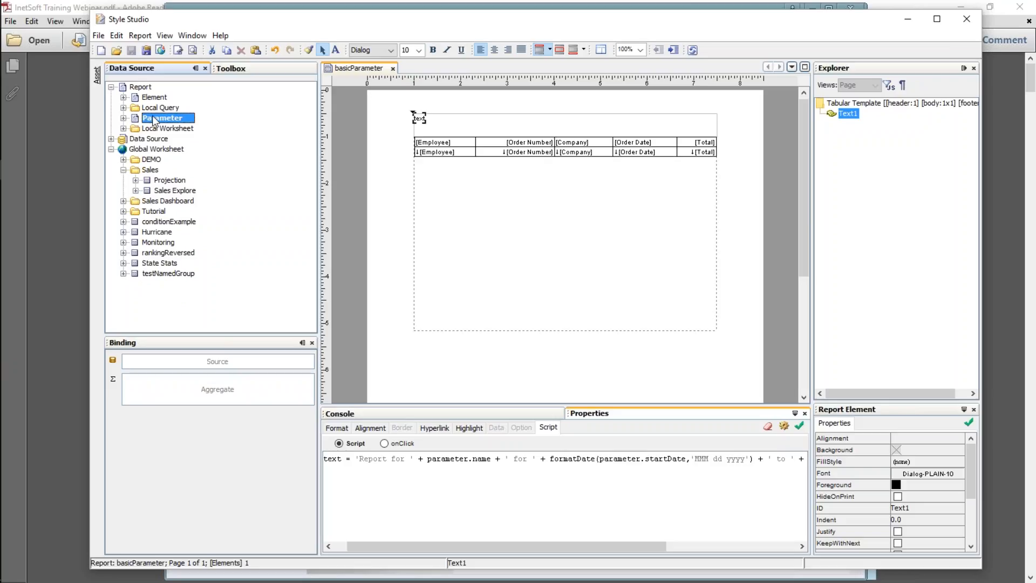
# Browse the asset tree to the report's Local Parameter Sheet folder and bring up its available actions
pyautogui.click(97, 75)
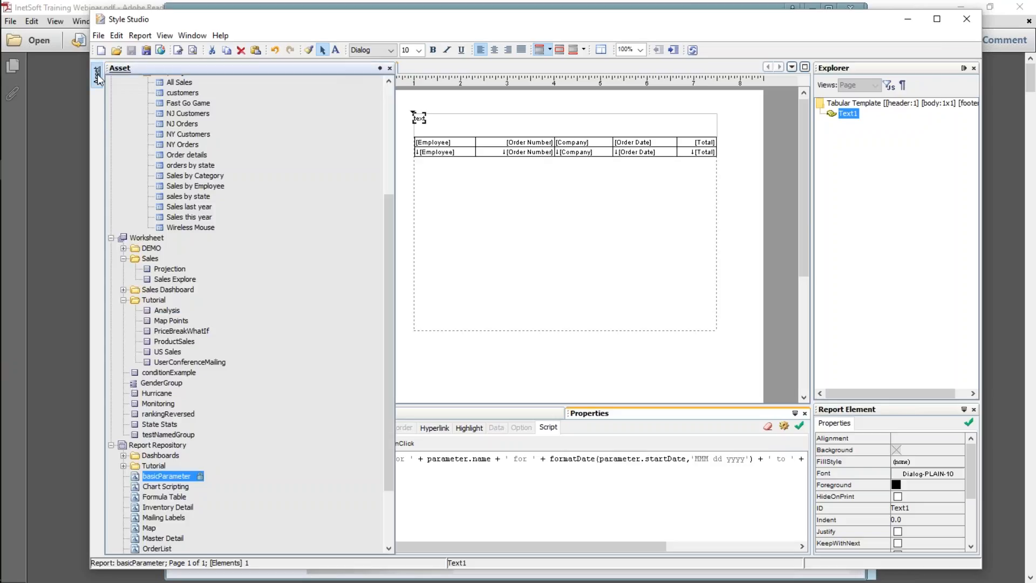
pyautogui.scroll(5, 386, 118)
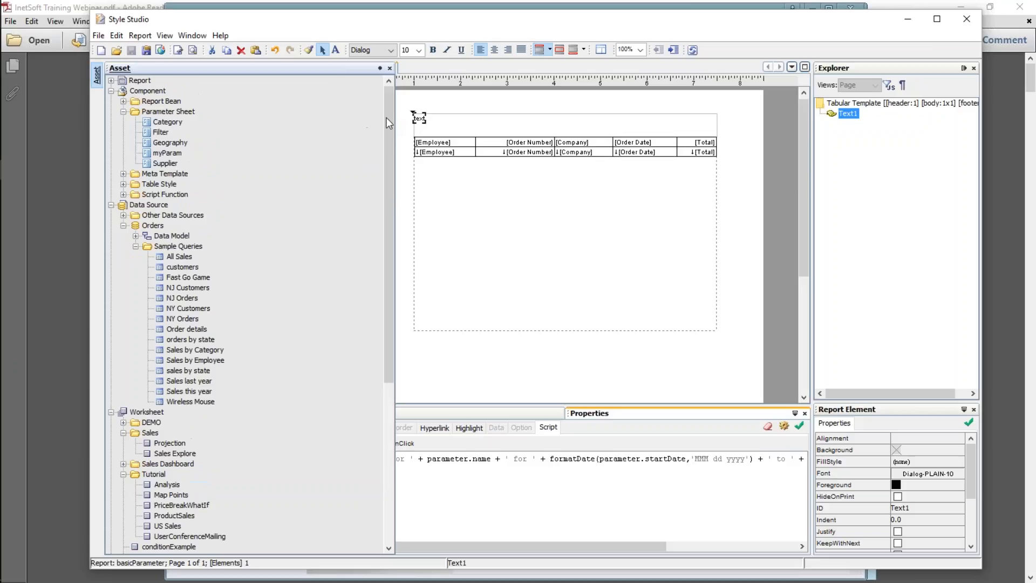
pyautogui.click(111, 80)
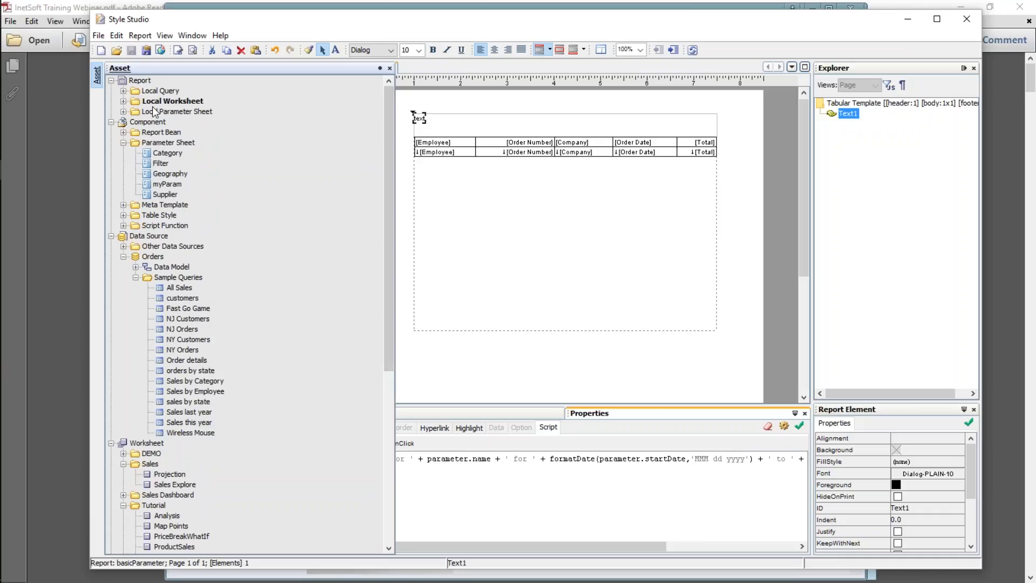
pyautogui.rightClick(179, 113)
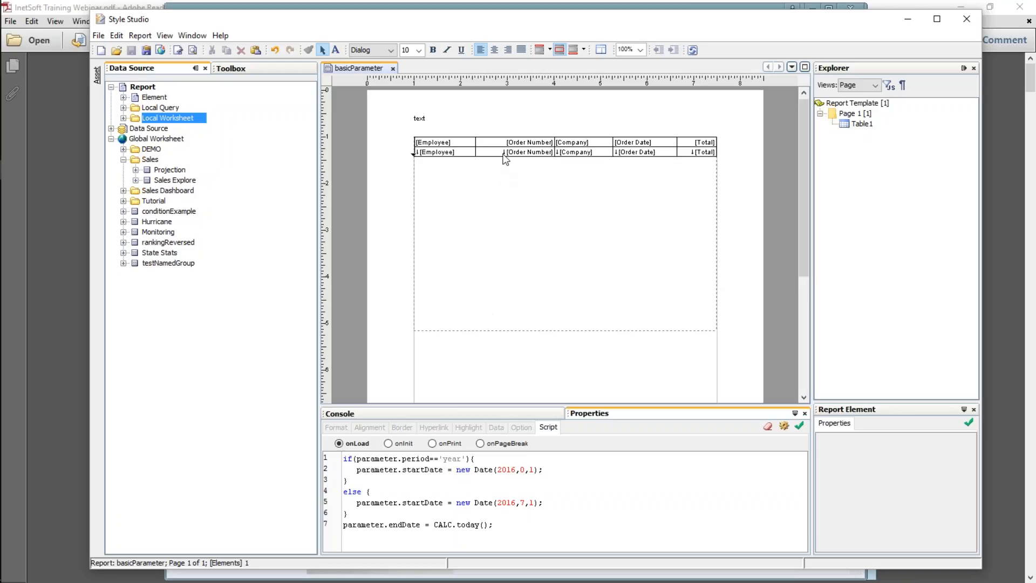
# Delete the Order Date between startDate and endDate clause from the table's conditions
pyautogui.click(492, 168)
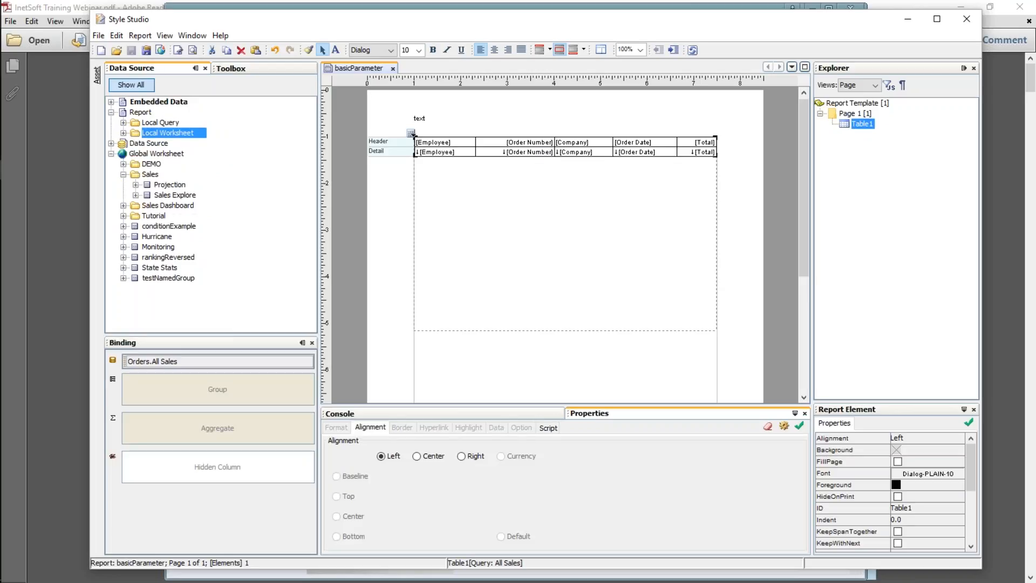
pyautogui.rightClick(497, 154)
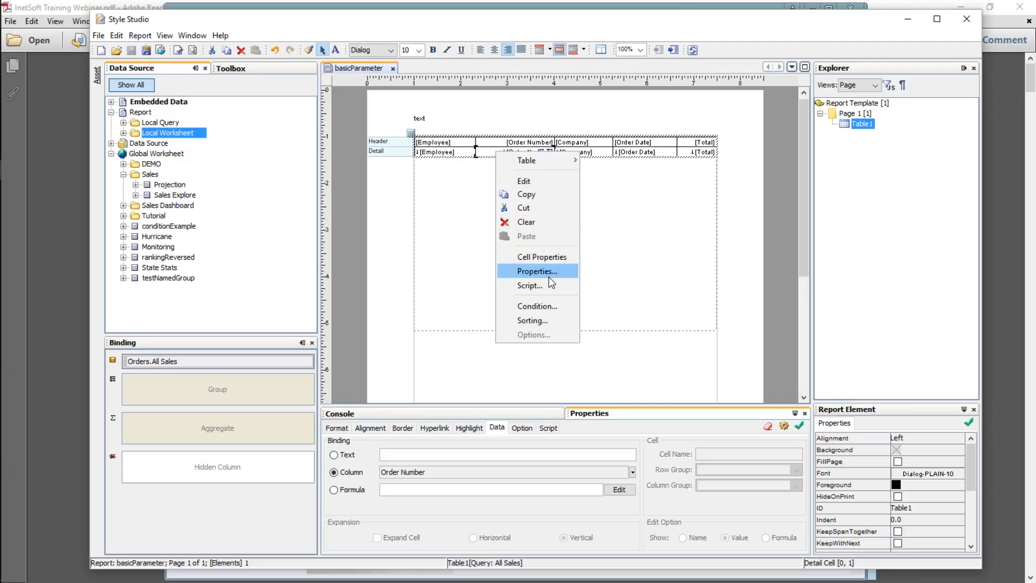
pyautogui.click(540, 307)
pyautogui.click(462, 294)
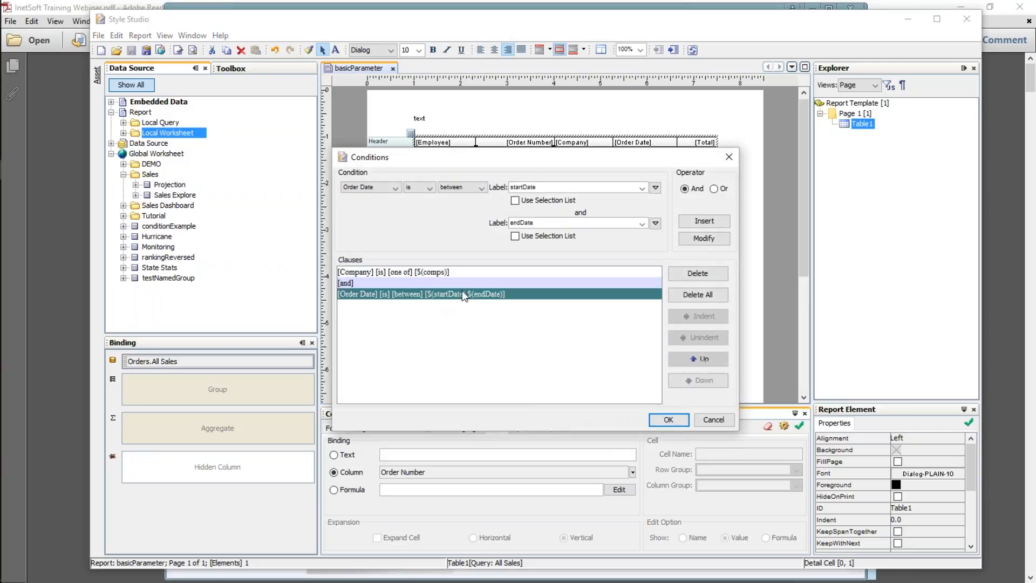
pyautogui.click(707, 277)
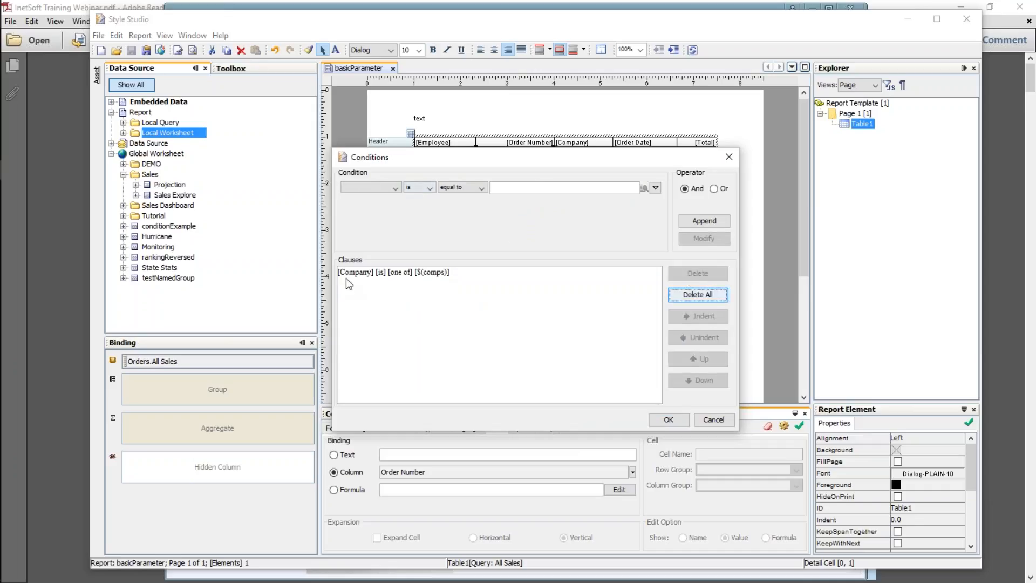
# Append a table condition requiring Employee to equal the parameter emp, and apply the conditions
pyautogui.click(391, 188)
pyautogui.click(374, 198)
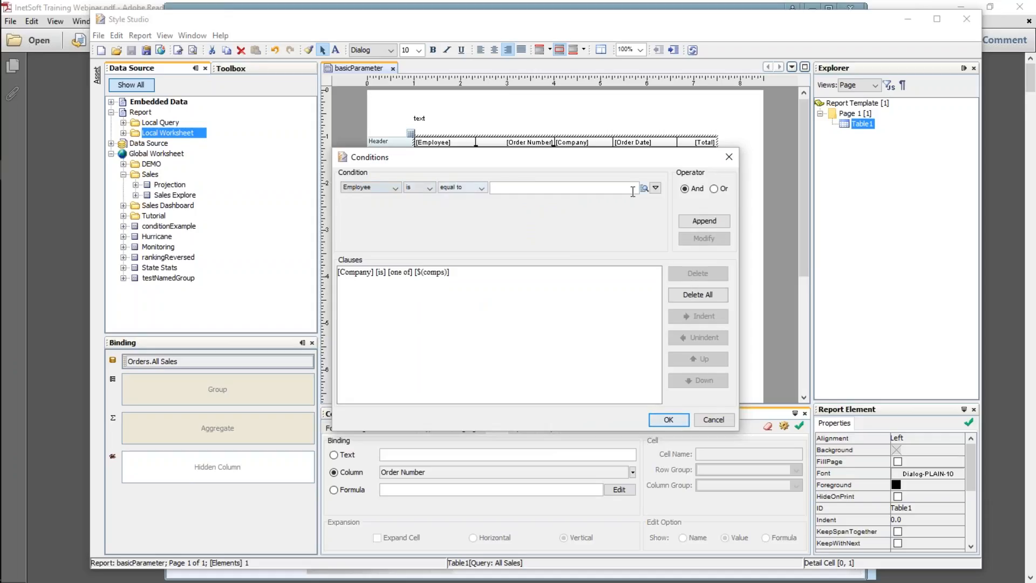
pyautogui.click(656, 188)
pyautogui.click(681, 219)
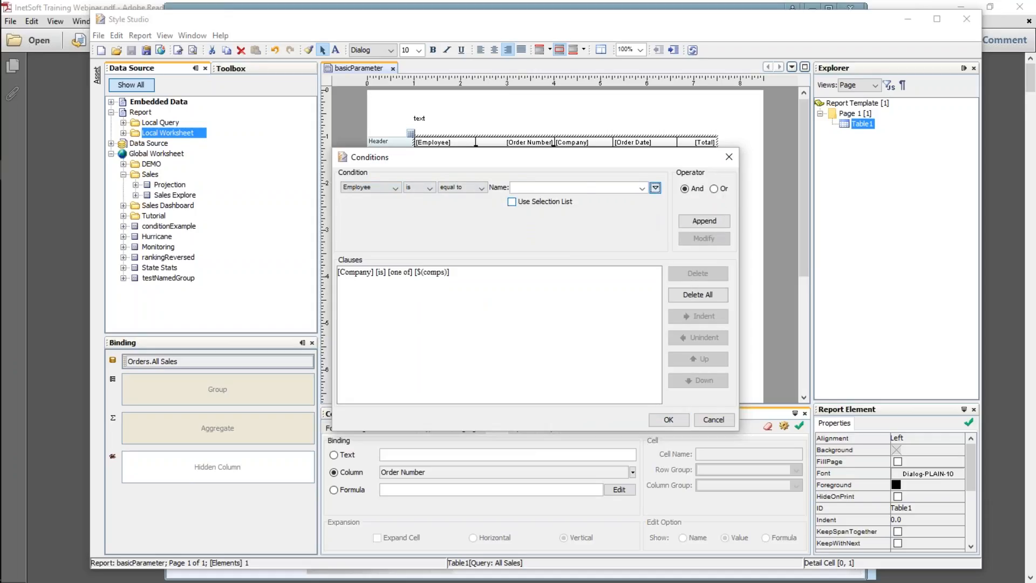
pyautogui.write('emp')
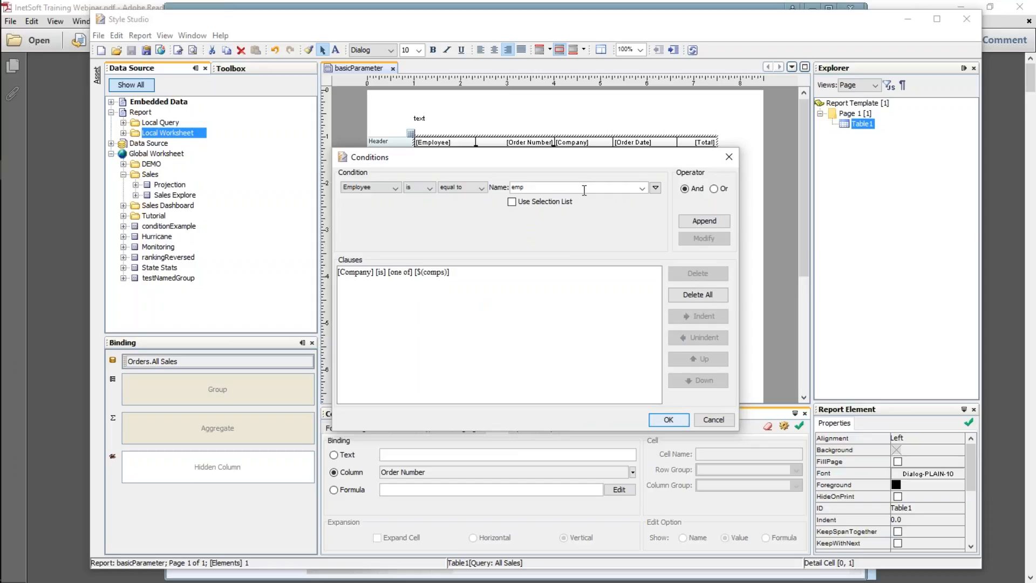
pyautogui.click(696, 222)
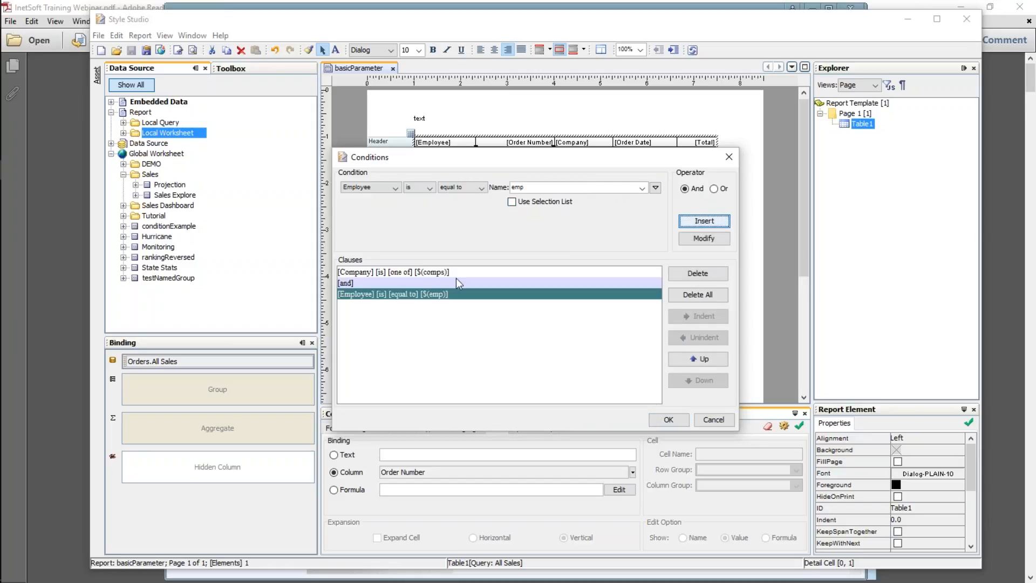
pyautogui.click(668, 419)
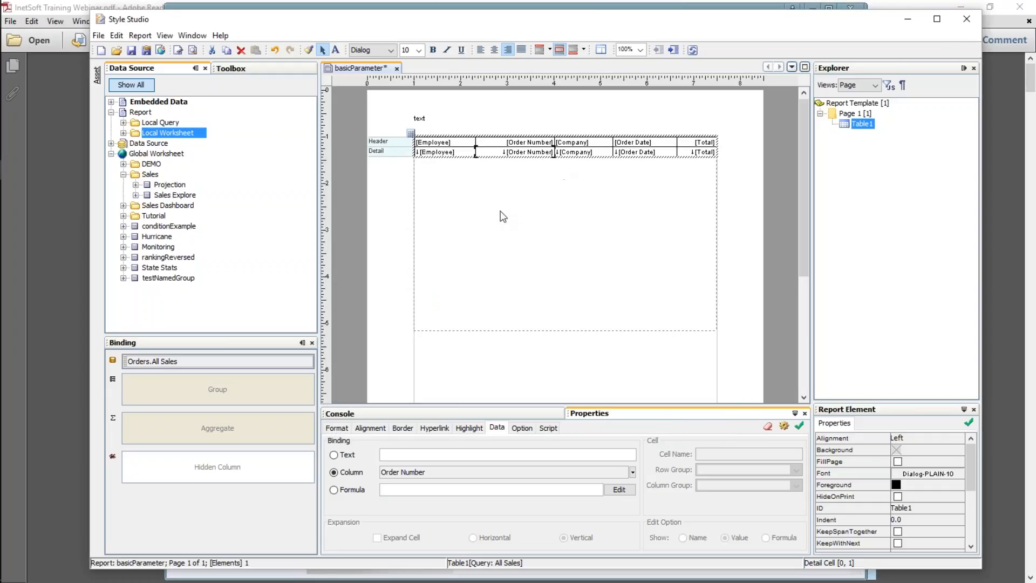
# Delete the text element above the table and remove the period, name, startDate and endDate parameters from the report's parameter definitions
pyautogui.click(421, 121)
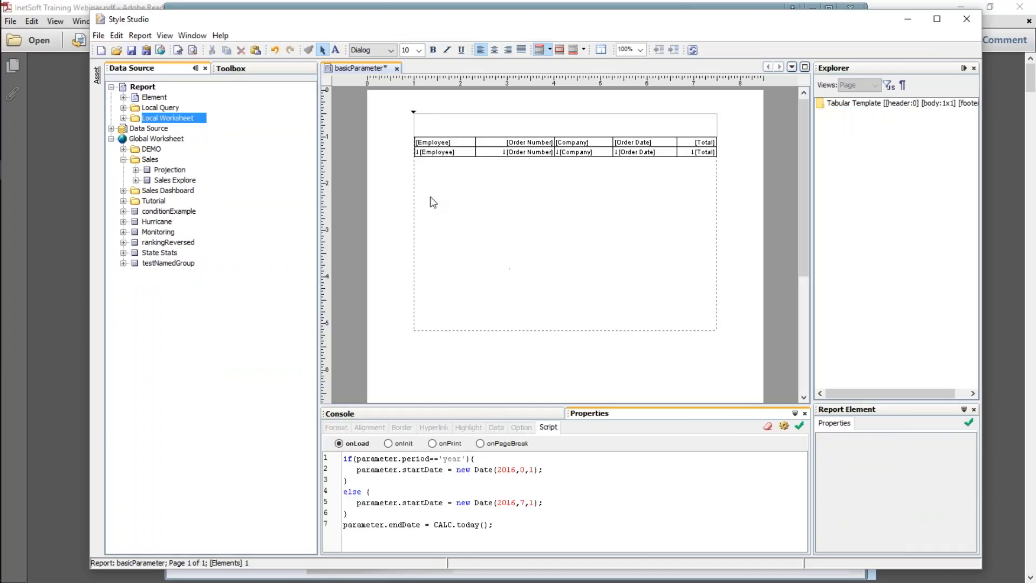
pyautogui.click(140, 35)
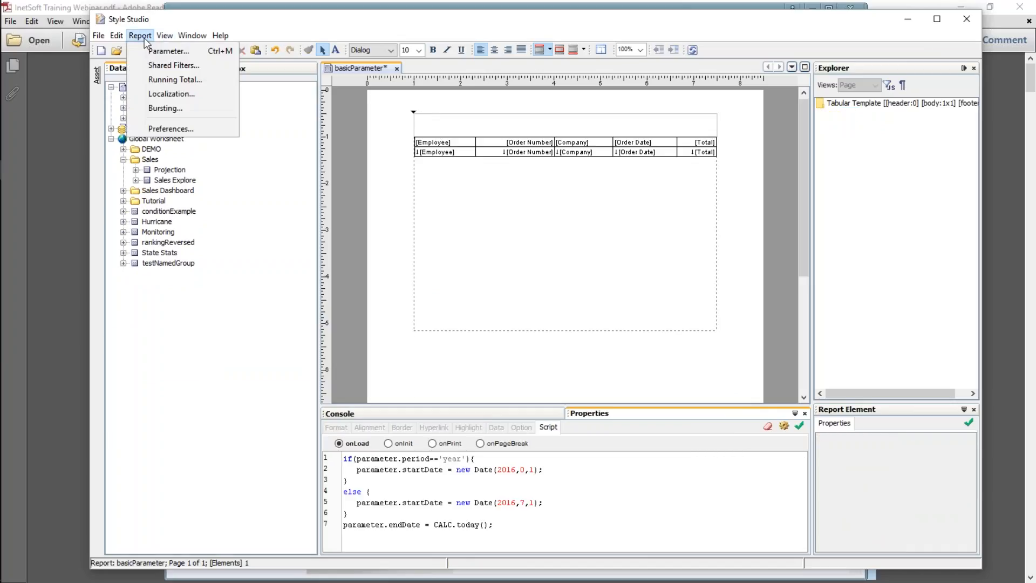
pyautogui.click(164, 50)
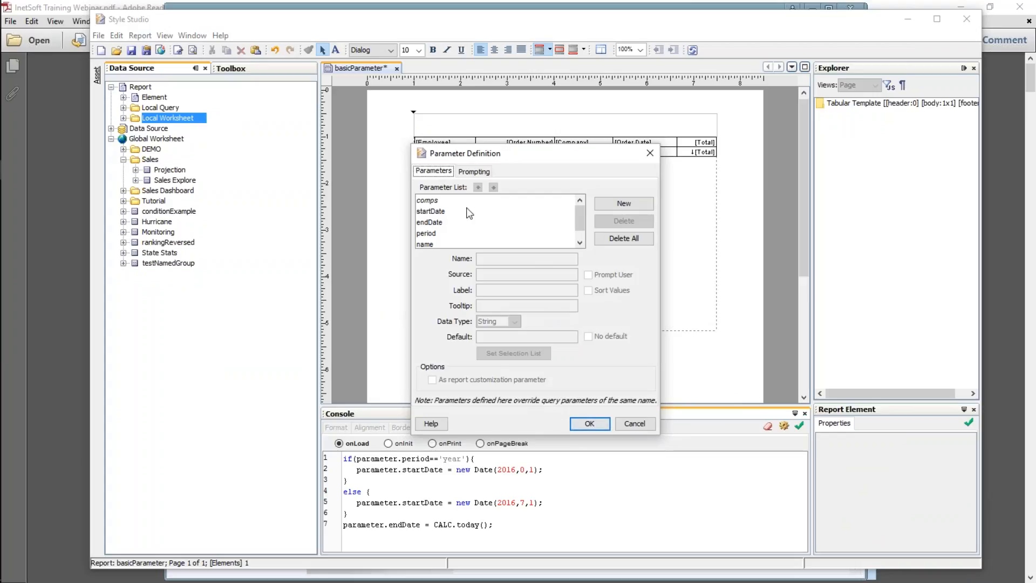
pyautogui.click(433, 234)
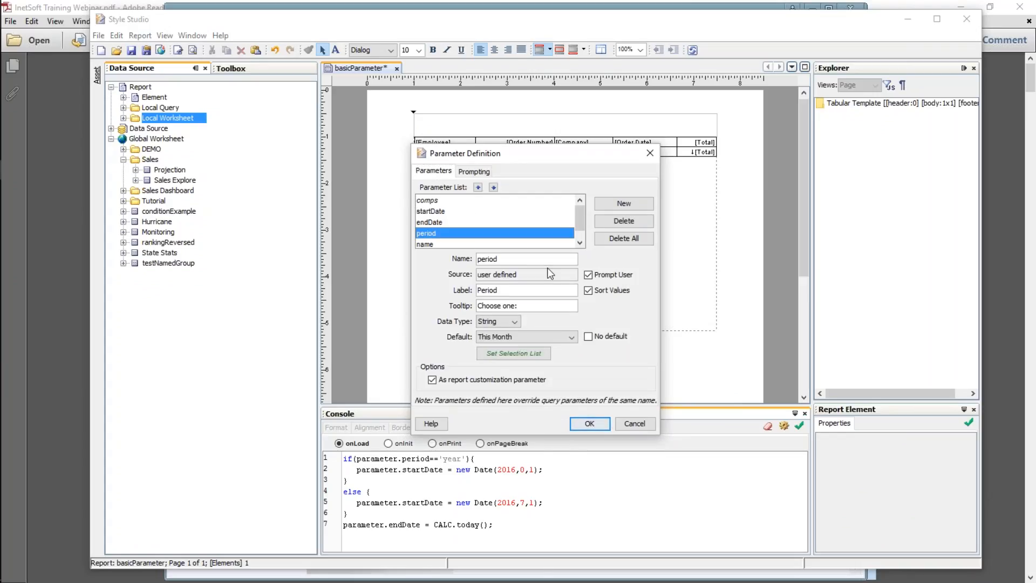
pyautogui.click(623, 220)
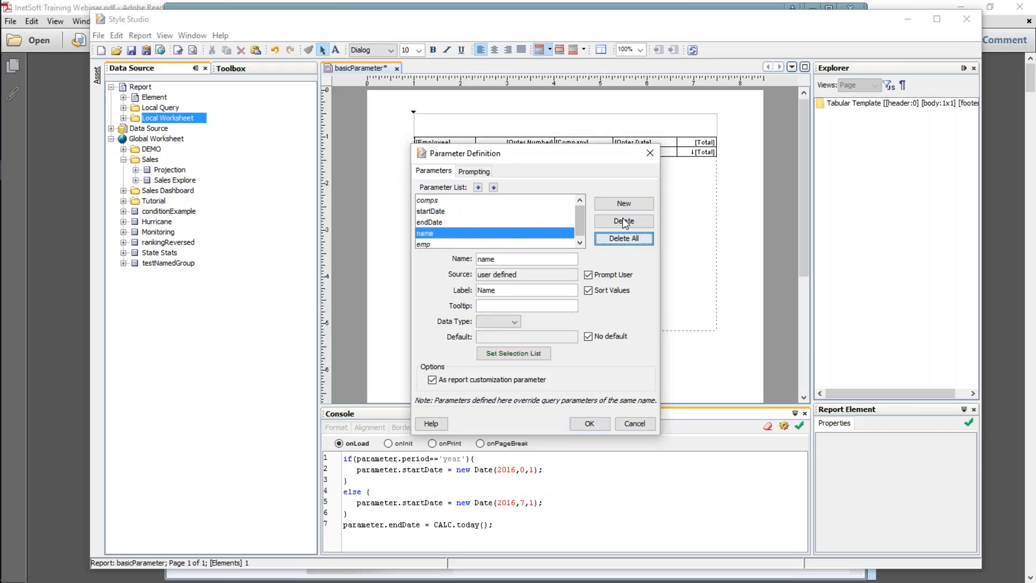
pyautogui.click(624, 220)
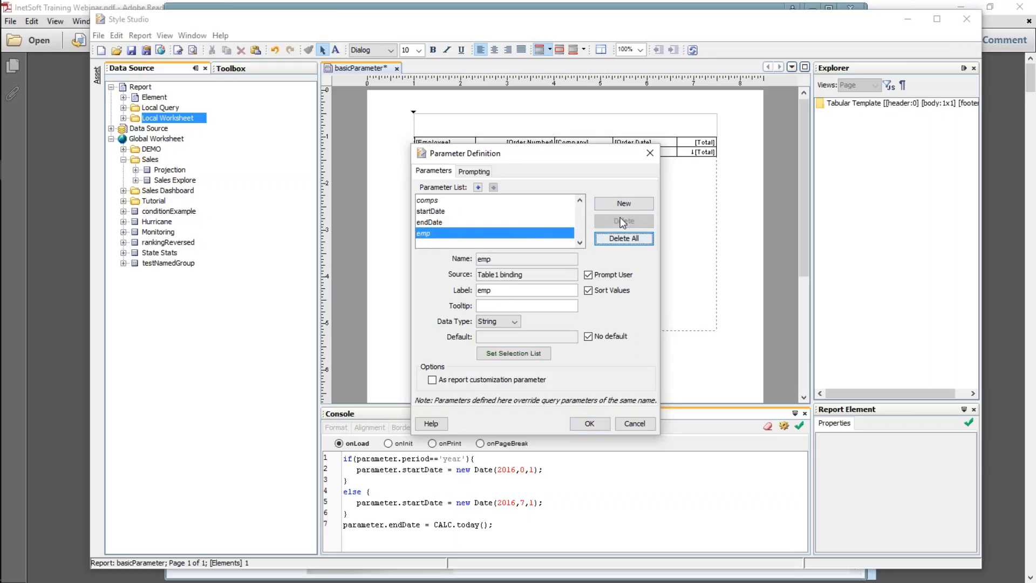
pyautogui.click(540, 211)
pyautogui.click(606, 219)
pyautogui.click(610, 218)
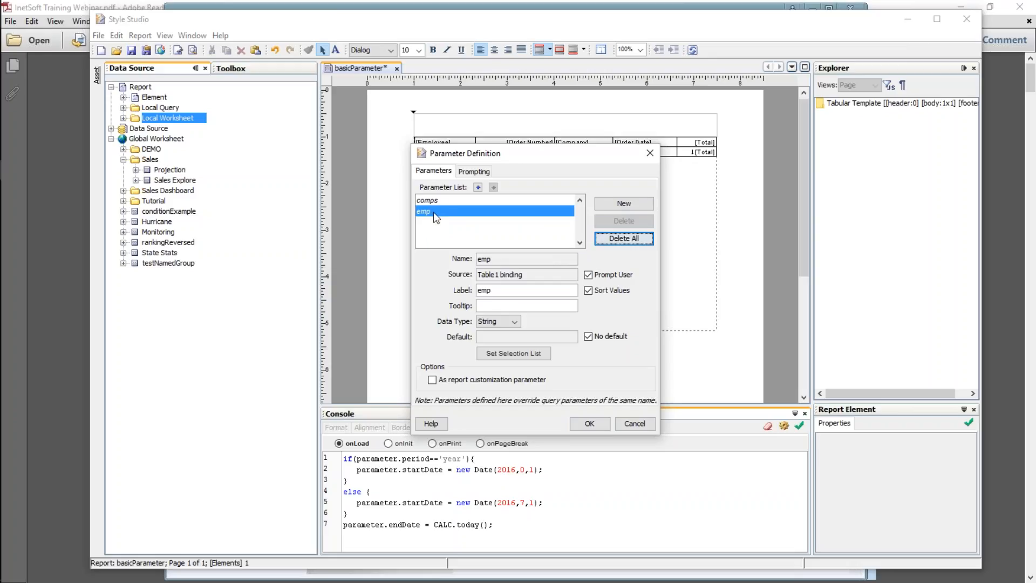
pyautogui.click(597, 425)
# Preview the report to check its parameter prompt, dismiss the prompt, and save the report
pyautogui.click(193, 50)
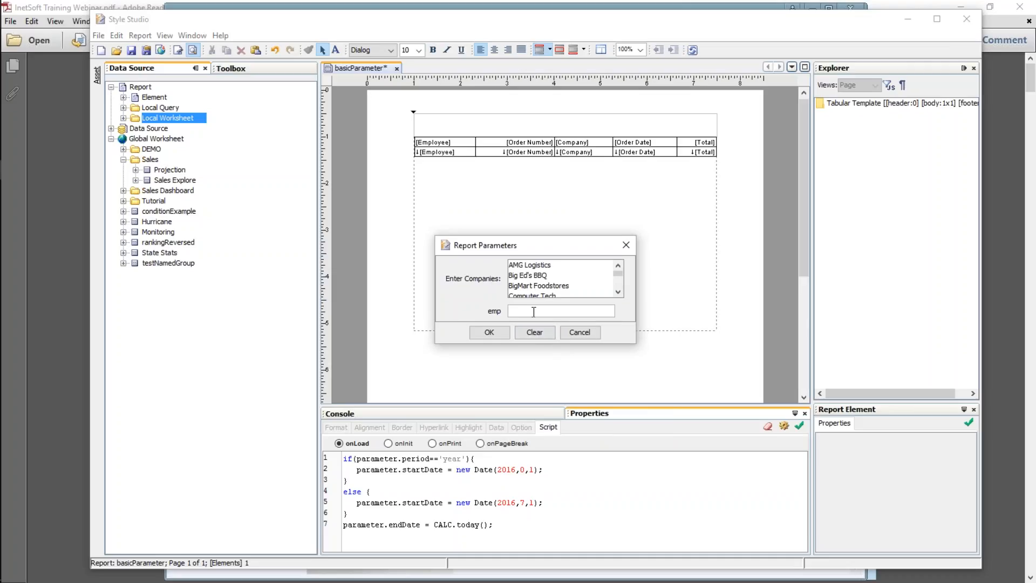
pyautogui.click(578, 333)
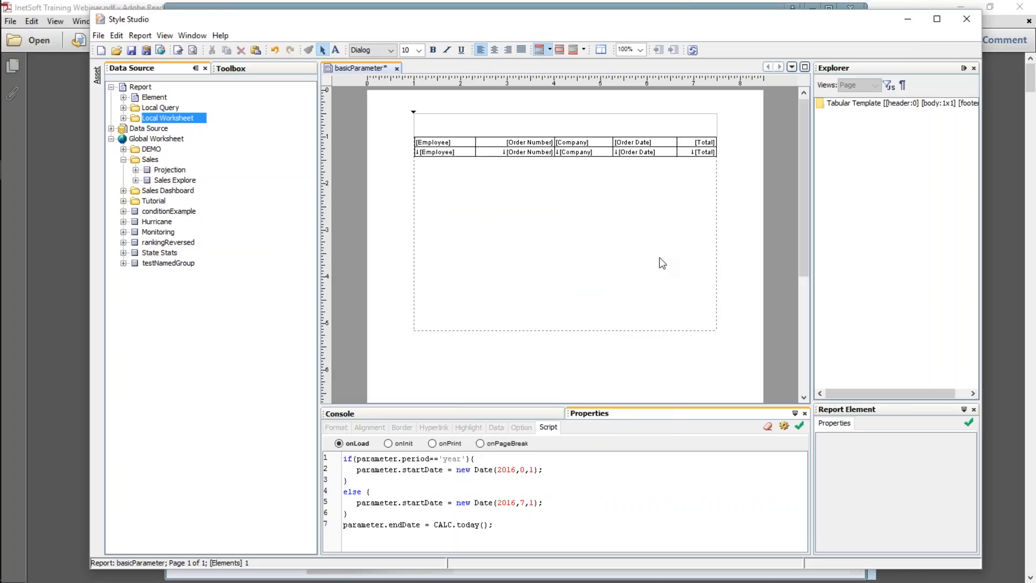
pyautogui.hotkey('ctrl', 's')
# Create a new Parameter Sheet component
pyautogui.click(101, 51)
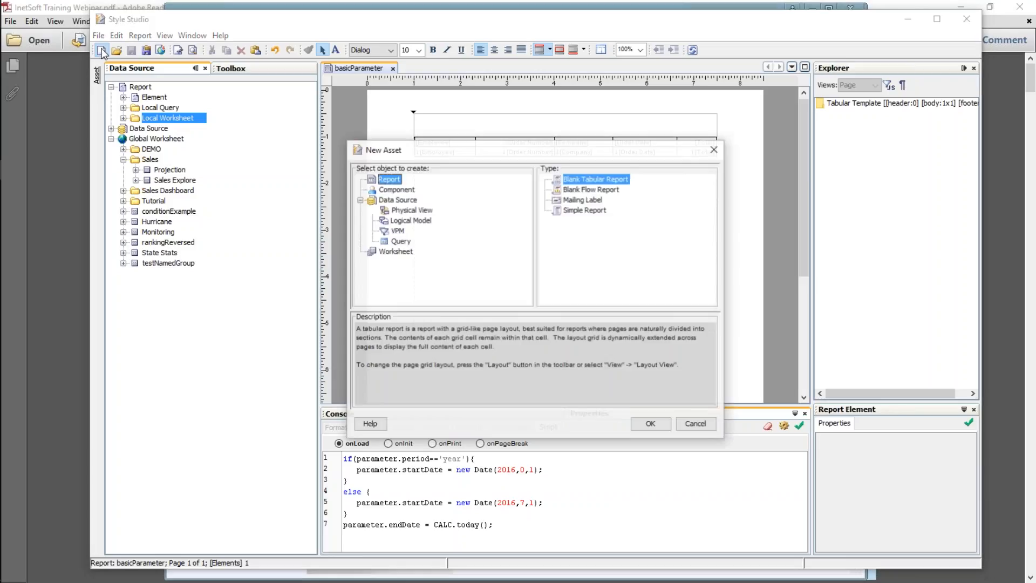
pyautogui.click(403, 192)
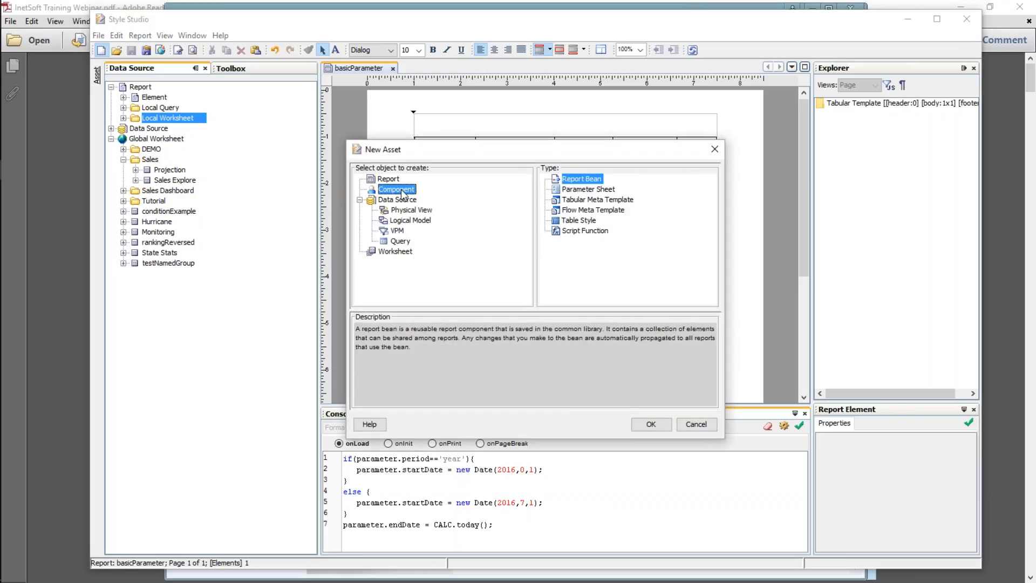
pyautogui.click(604, 191)
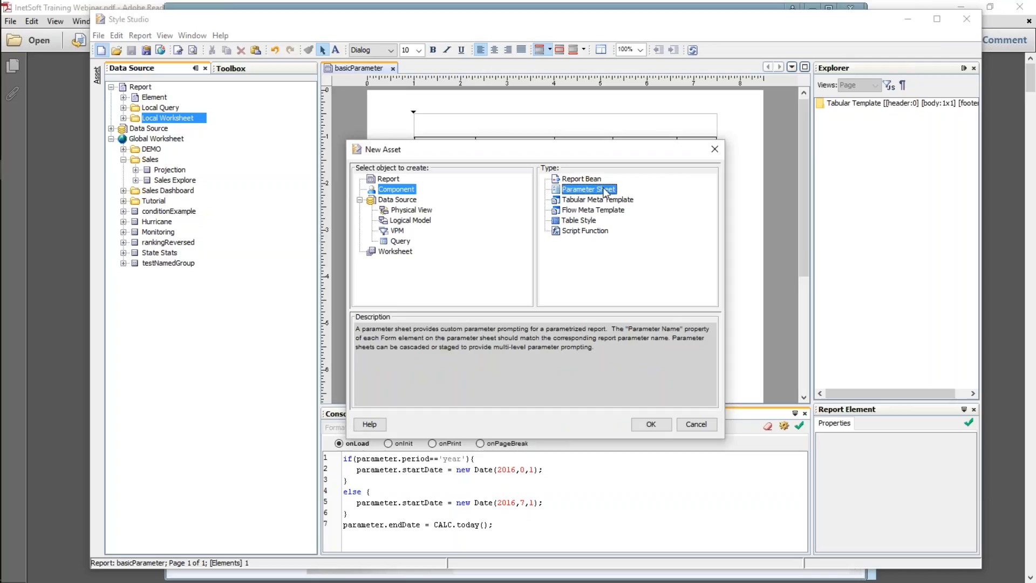
pyautogui.click(652, 424)
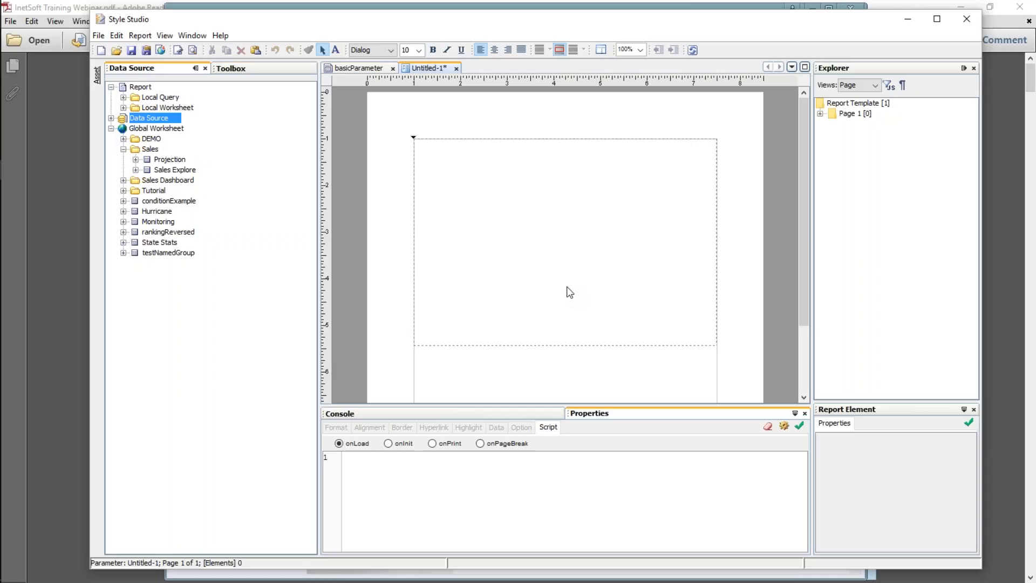
# Add a Section element to the blank parameter sheet's page area
pyautogui.click(231, 68)
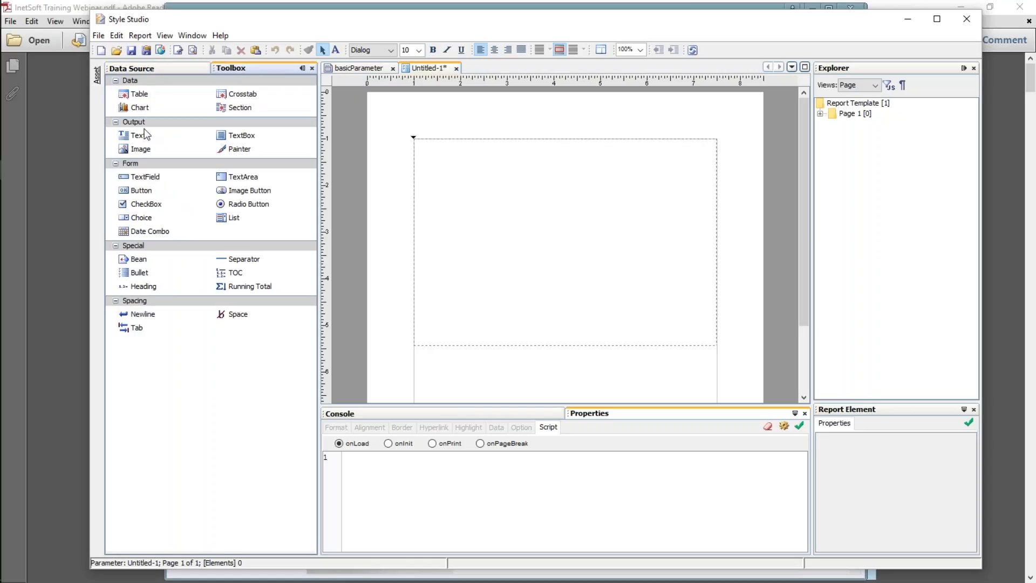
pyautogui.click(196, 149)
pyautogui.click(240, 107)
pyautogui.moveTo(240, 107); pyautogui.dragTo(571, 312)
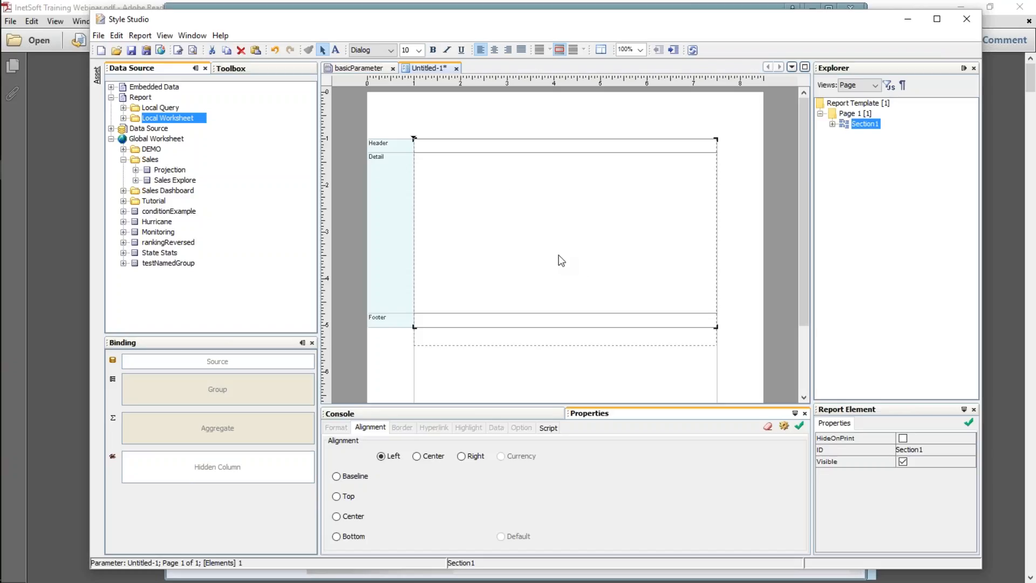
# Add a List element to the section's Detail band, enlarge it to about 2 by 1 inches, and place it near the band's lower-right corner
pyautogui.click(246, 71)
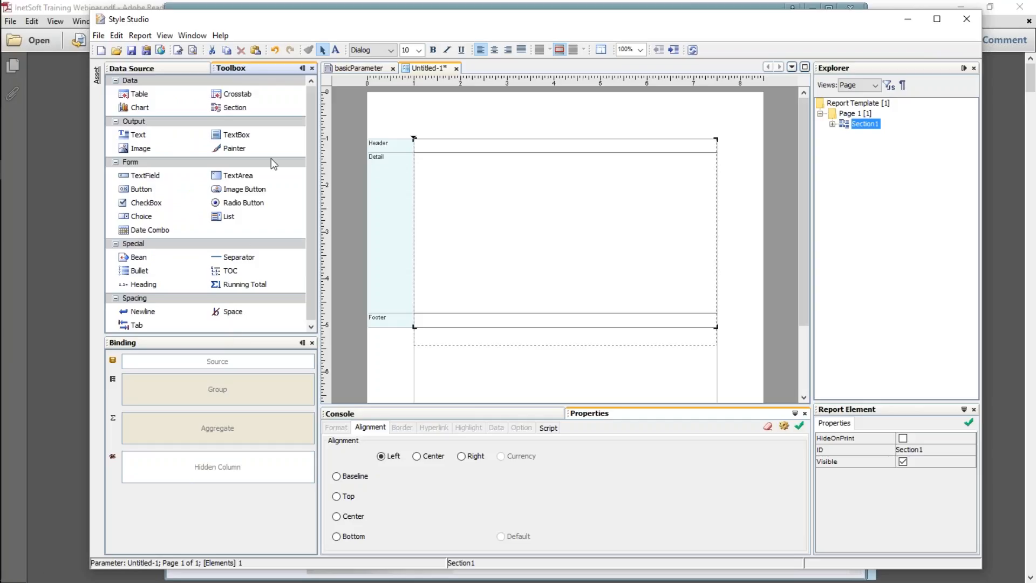
pyautogui.click(285, 259)
pyautogui.moveTo(145, 217)
pyautogui.mouseDown()
pyautogui.moveTo(164, 221)
pyautogui.moveTo(149, 216)
pyautogui.mouseUp()
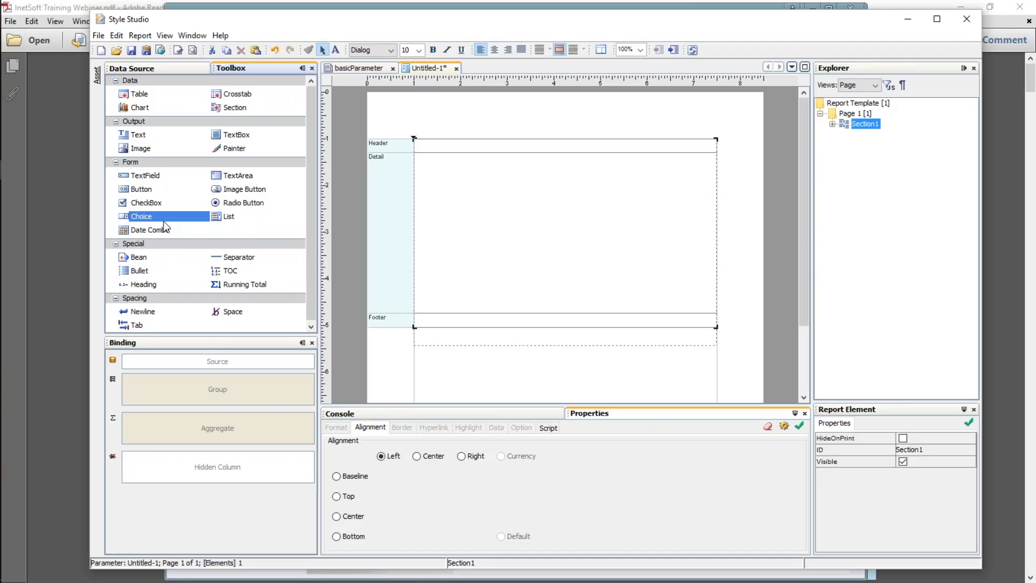
pyautogui.moveTo(232, 217); pyautogui.dragTo(626, 203)
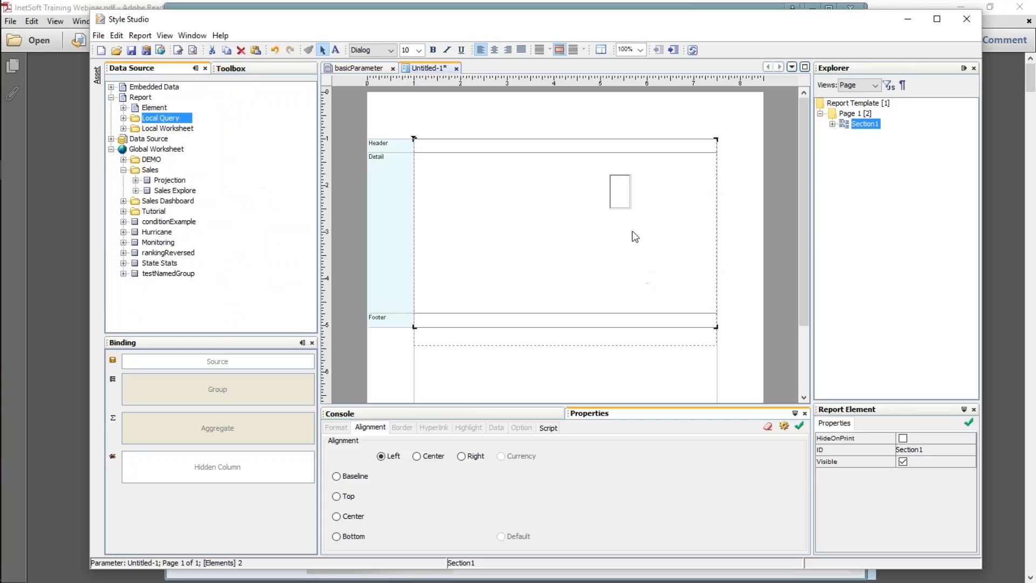
pyautogui.moveTo(629, 207); pyautogui.dragTo(707, 228)
pyautogui.moveTo(674, 194); pyautogui.dragTo(671, 266)
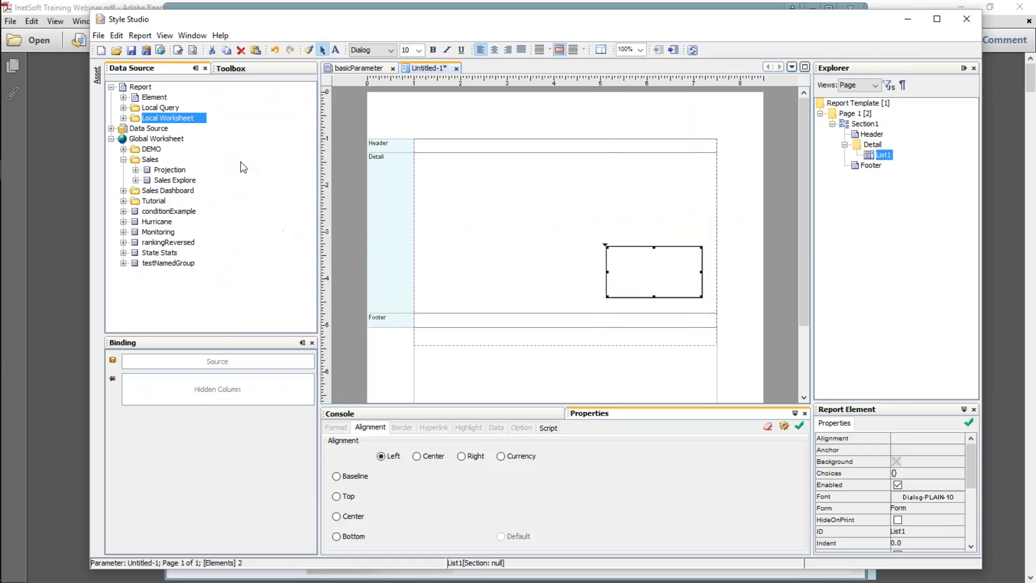
# Add a text label reading Companies beside the list and format it bold at font size 16
pyautogui.click(237, 68)
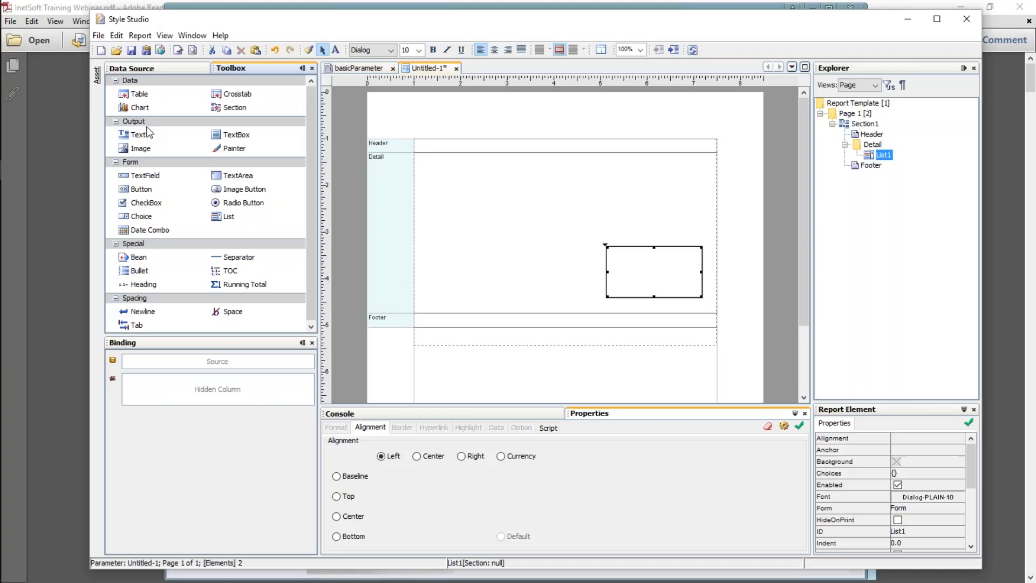
pyautogui.moveTo(141, 132); pyautogui.dragTo(529, 268)
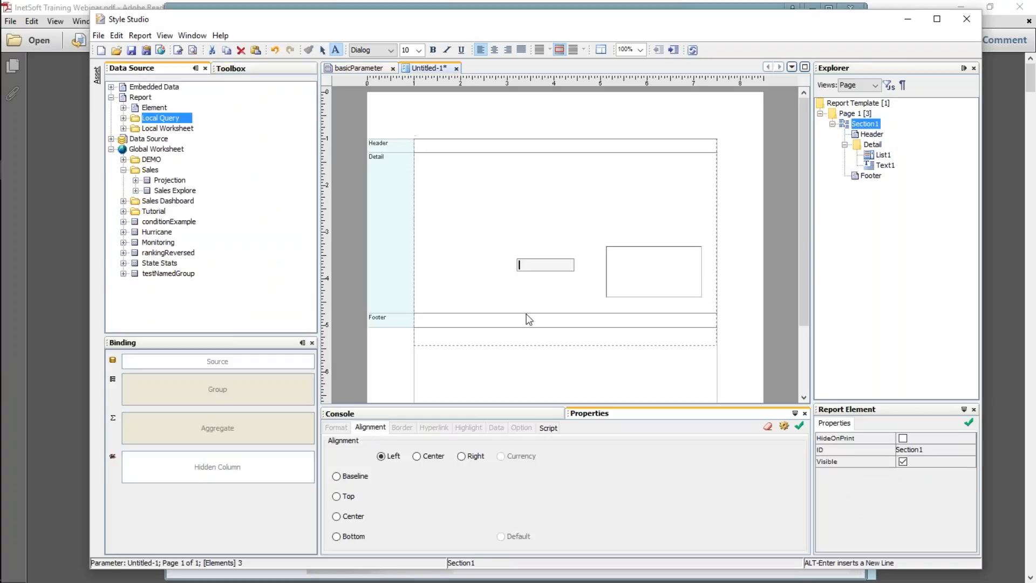
pyautogui.write('Companies')
pyautogui.click(541, 275)
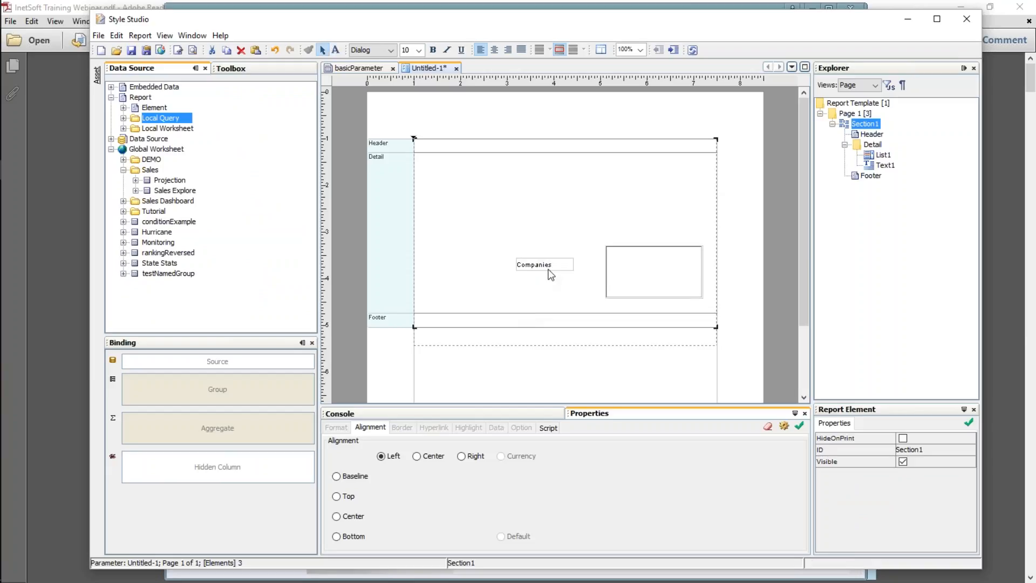
pyautogui.click(547, 267)
pyautogui.click(418, 50)
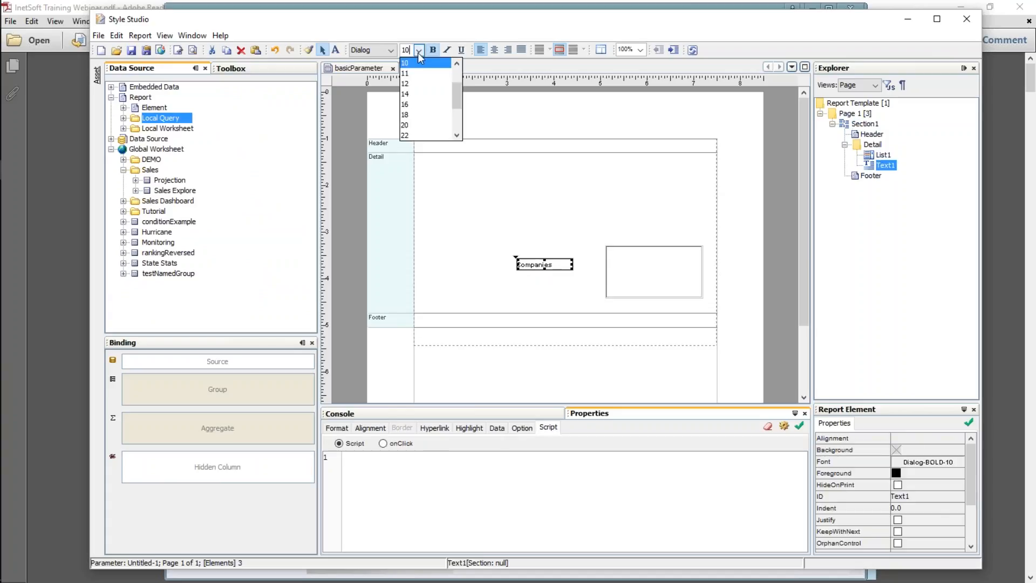
pyautogui.click(419, 105)
pyautogui.moveTo(550, 265); pyautogui.dragTo(559, 270)
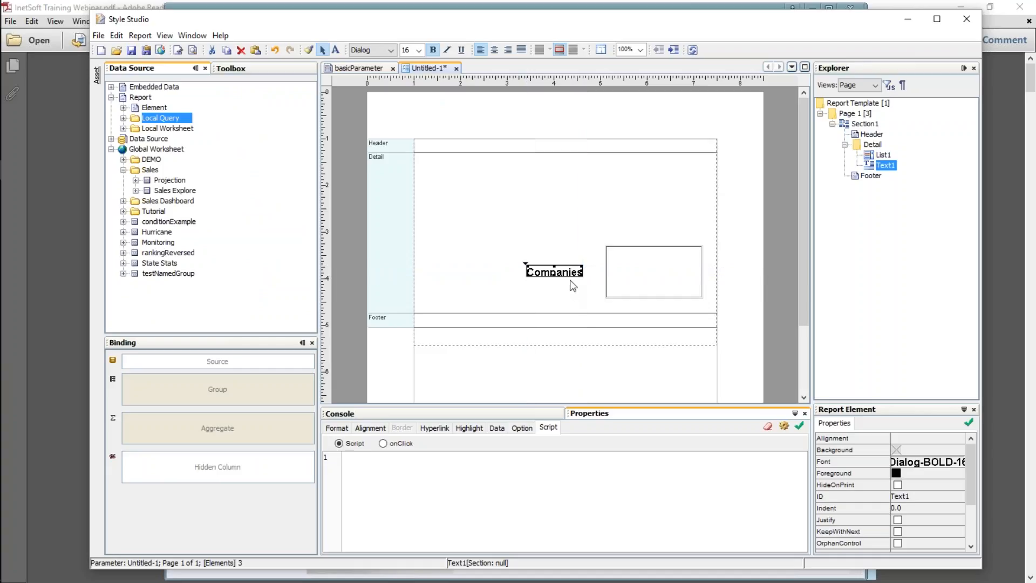
# Add a Choice element above the list and a text label reading "Employee:" beside it
pyautogui.click(650, 278)
pyautogui.click(243, 71)
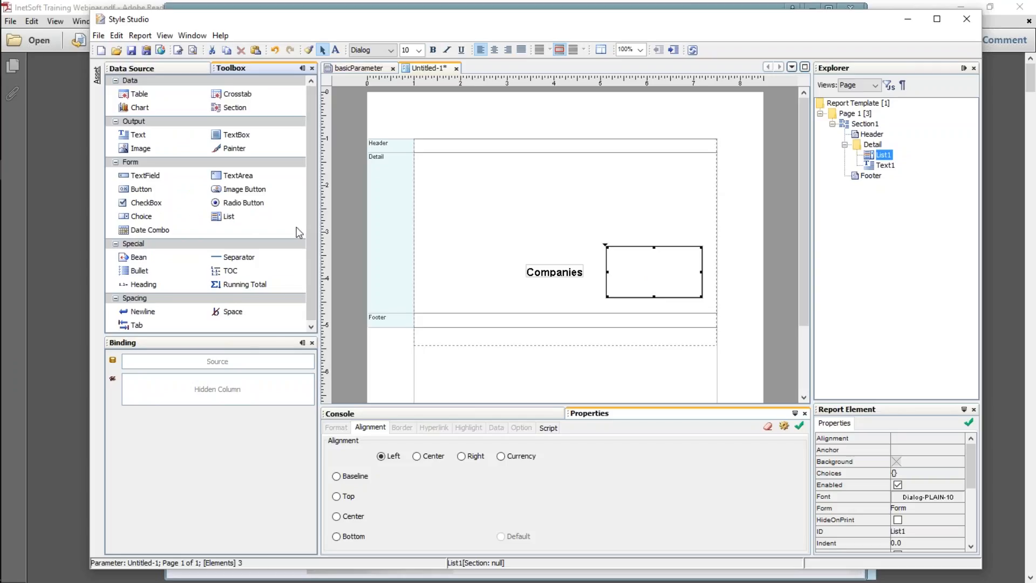
pyautogui.moveTo(142, 219); pyautogui.dragTo(650, 194)
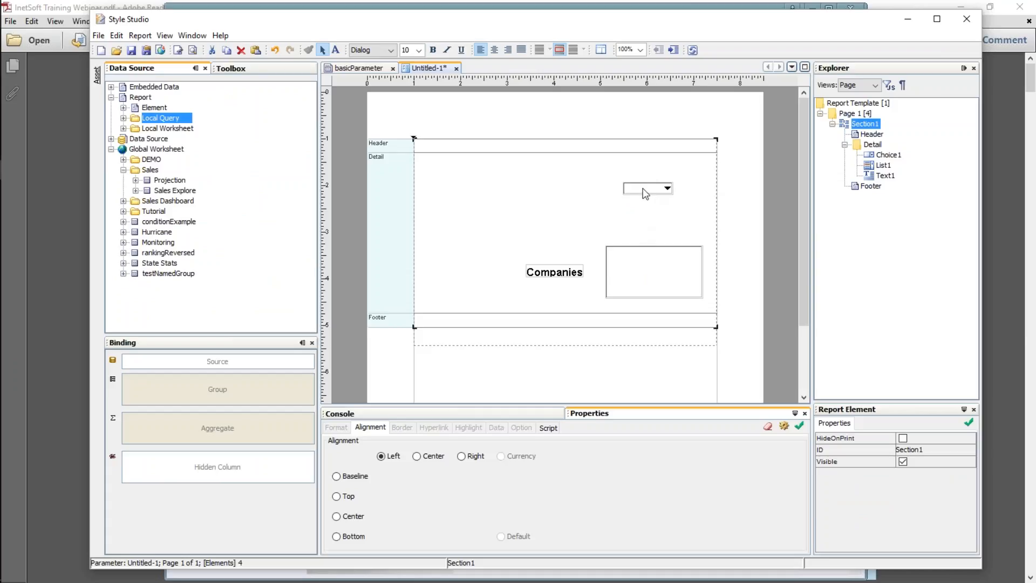
pyautogui.click(228, 68)
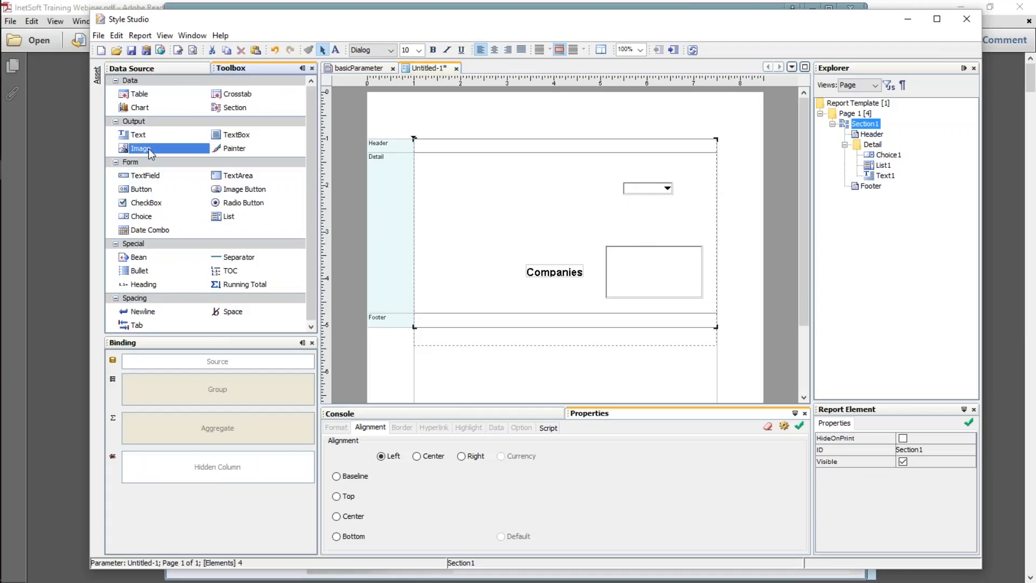
pyautogui.moveTo(140, 135); pyautogui.dragTo(543, 185)
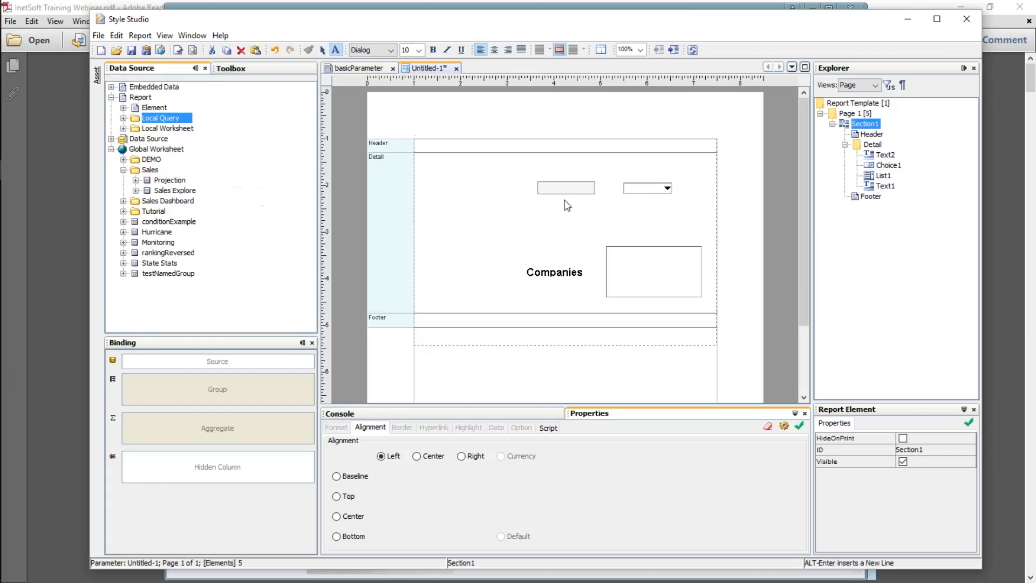
pyautogui.write('Employee:')
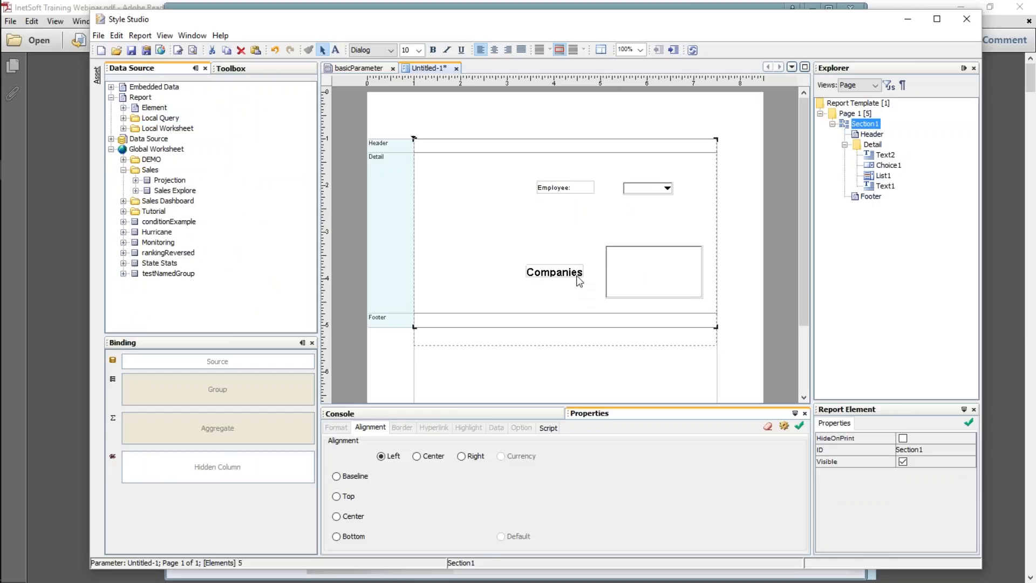
# Append a colon to the Companies label so it reads "Companies:"
pyautogui.doubleClick(575, 278)
pyautogui.press('Escape')
pyautogui.rightClick(569, 273)
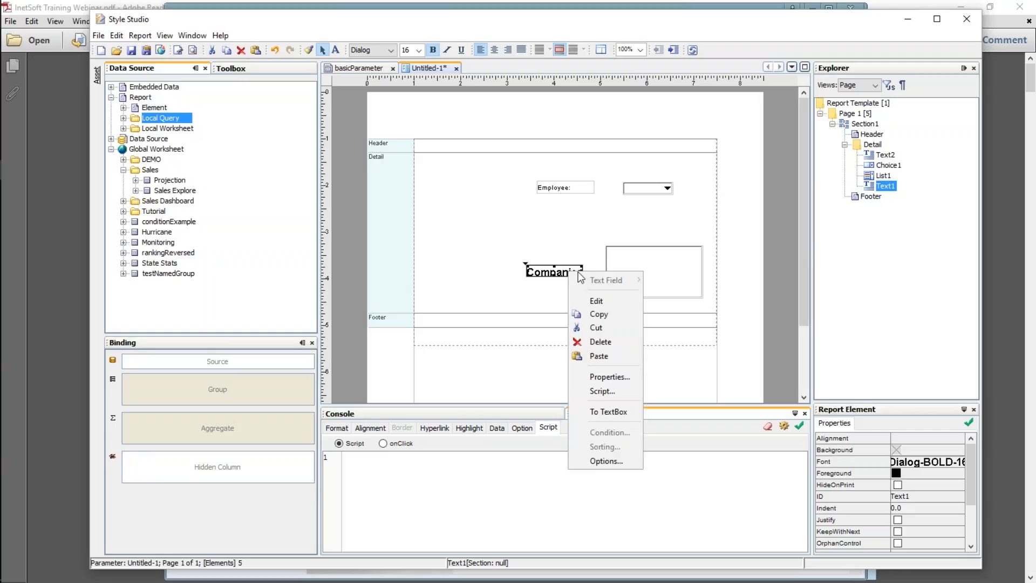
pyautogui.click(597, 299)
pyautogui.write(':')
pyautogui.click(550, 213)
# Format the Employee label bold at font size 16
pyautogui.click(551, 189)
pyautogui.click(418, 50)
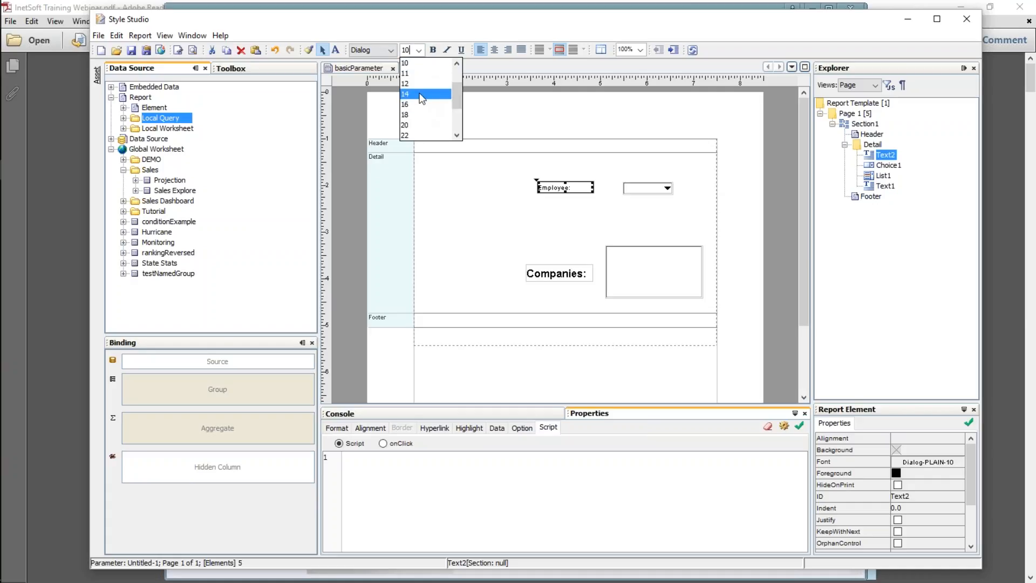
pyautogui.click(421, 94)
pyautogui.click(432, 50)
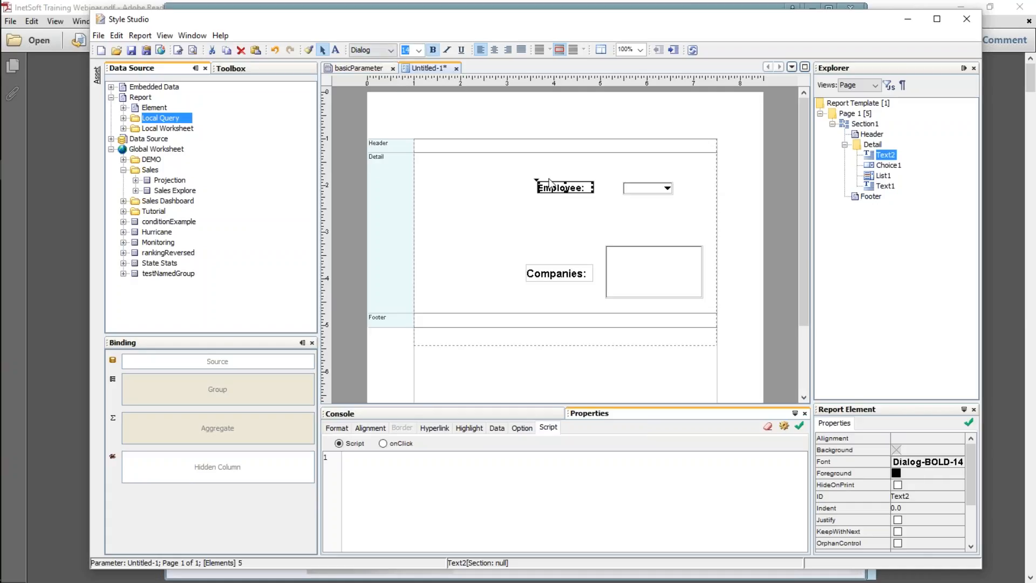
pyautogui.click(419, 50)
pyautogui.click(423, 94)
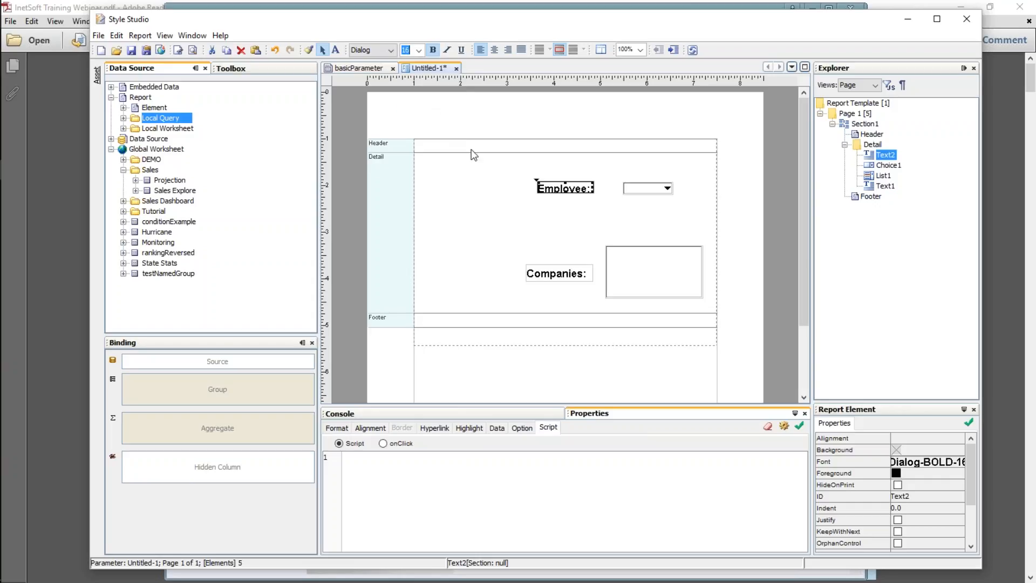
# Move the Employee label over the Companies label and align the left edges of both labels
pyautogui.moveTo(556, 186); pyautogui.dragTo(546, 187)
pyautogui.keyDown('ctrl'); pyautogui.click(573, 277); pyautogui.keyUp('ctrl')
pyautogui.rightClick(548, 273)
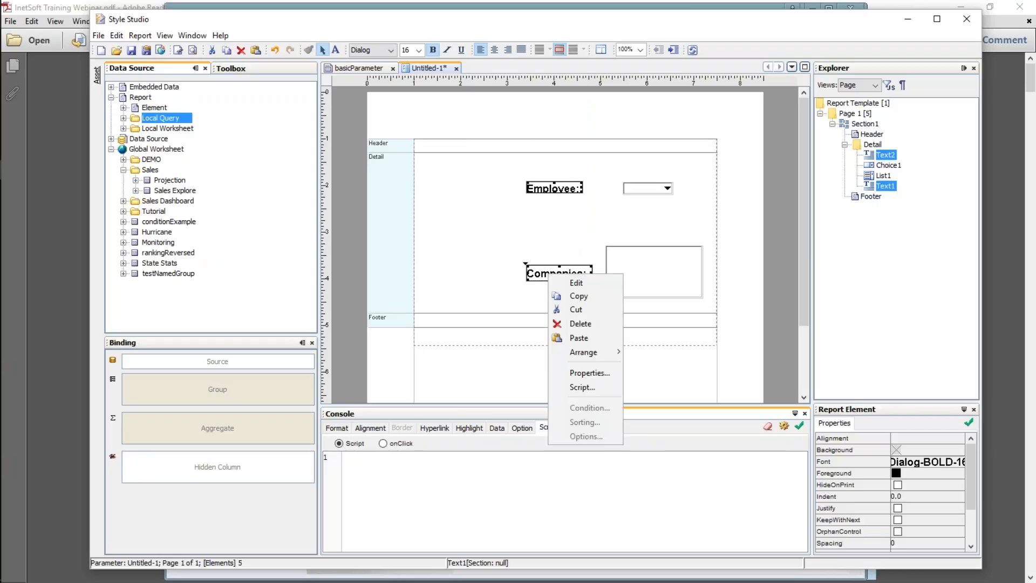
pyautogui.moveTo(618, 354)
pyautogui.click(649, 352)
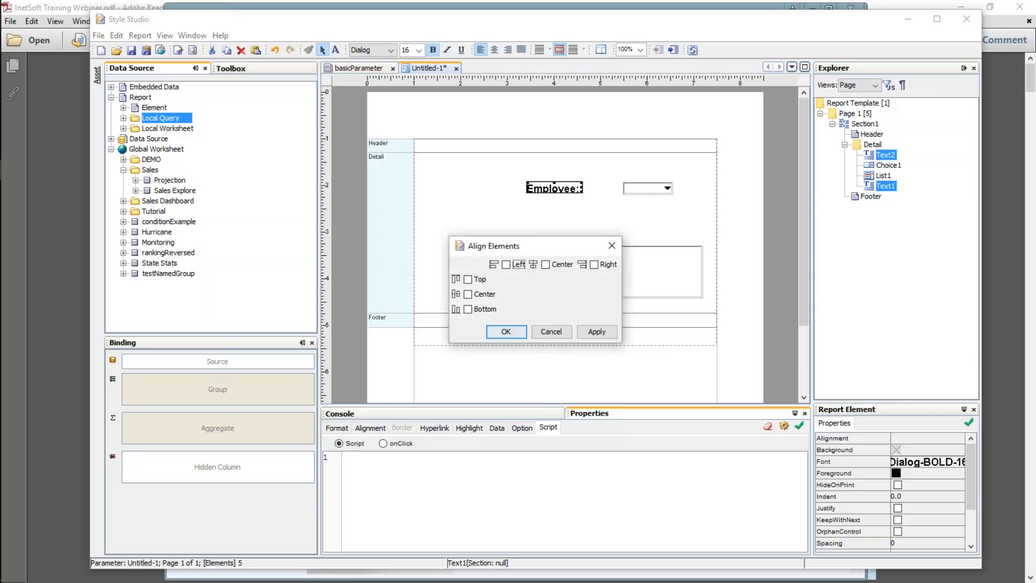
pyautogui.click(506, 265)
pyautogui.click(516, 329)
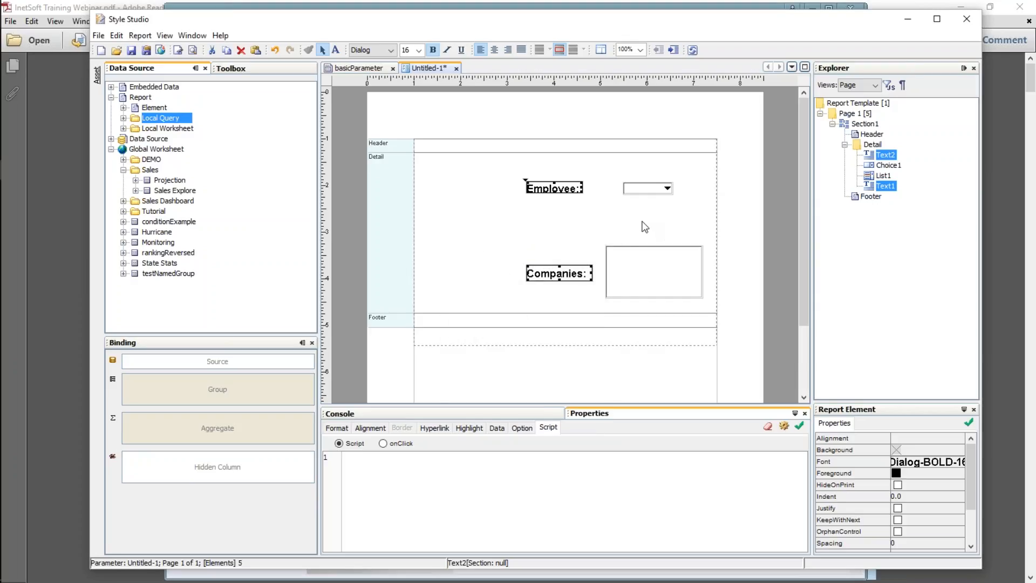
pyautogui.click(469, 246)
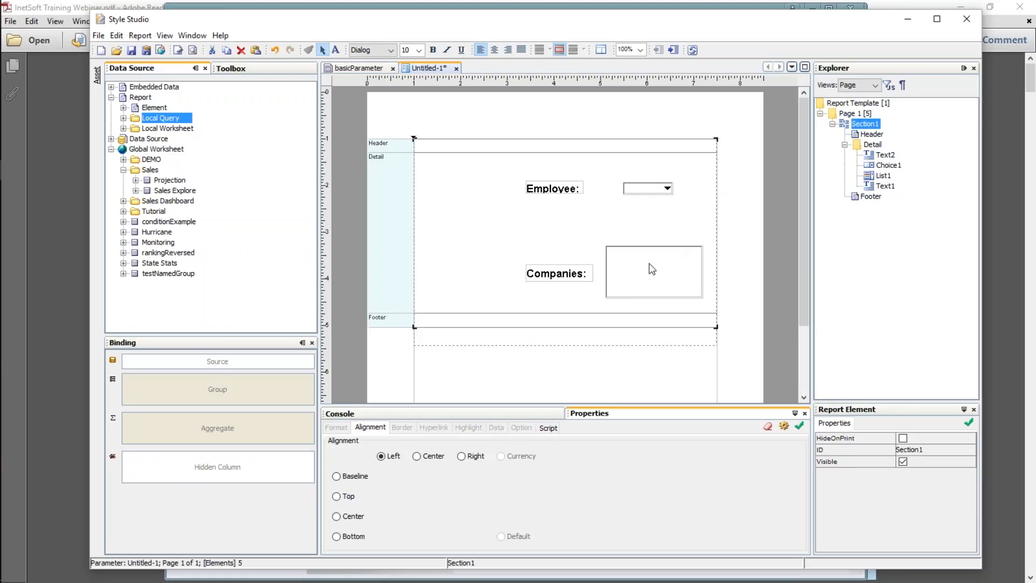
# Link the Employee choice control to the basicParameter report and set its parameter name to emp
pyautogui.click(645, 189)
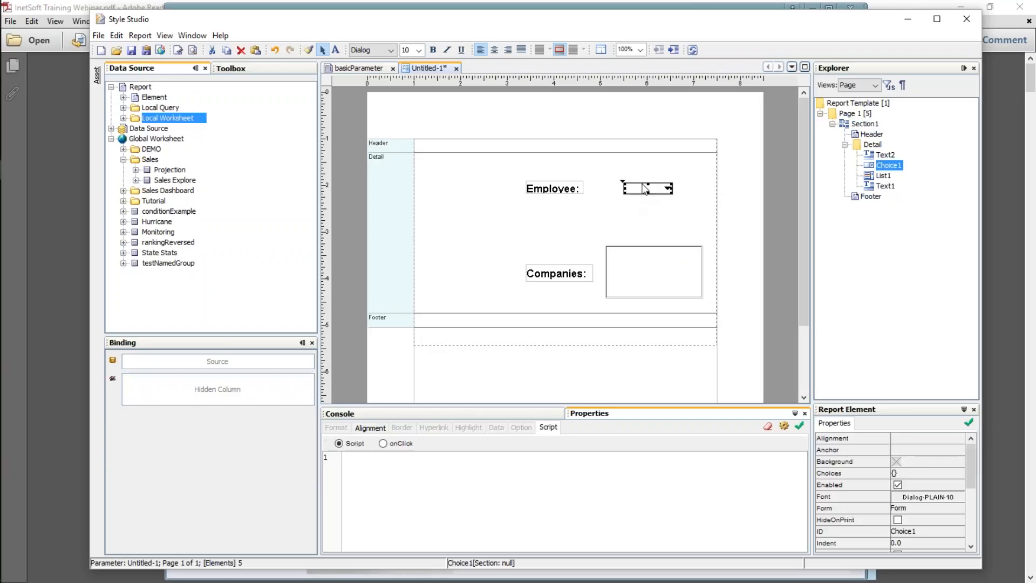
pyautogui.rightClick(642, 189)
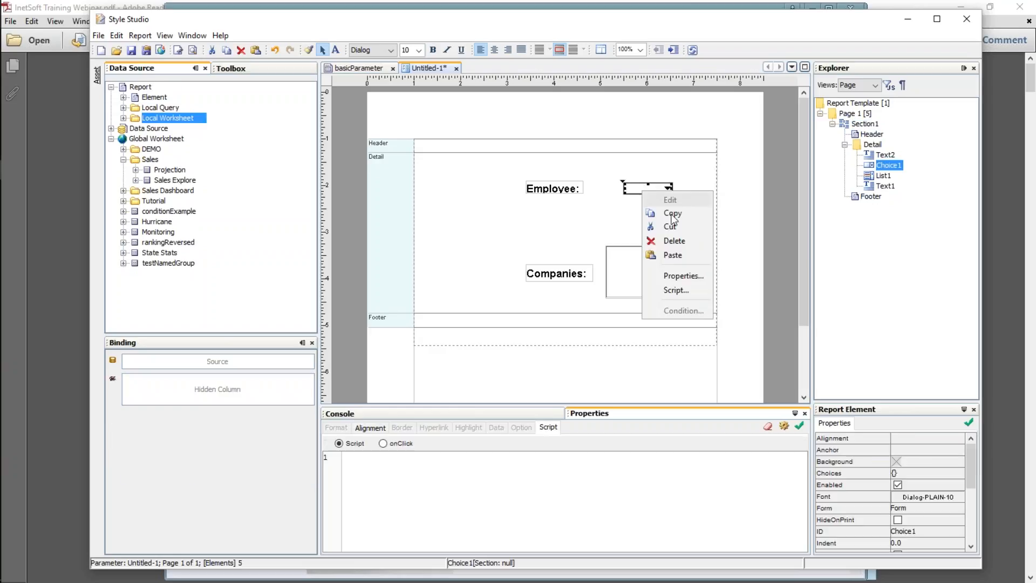
pyautogui.click(691, 277)
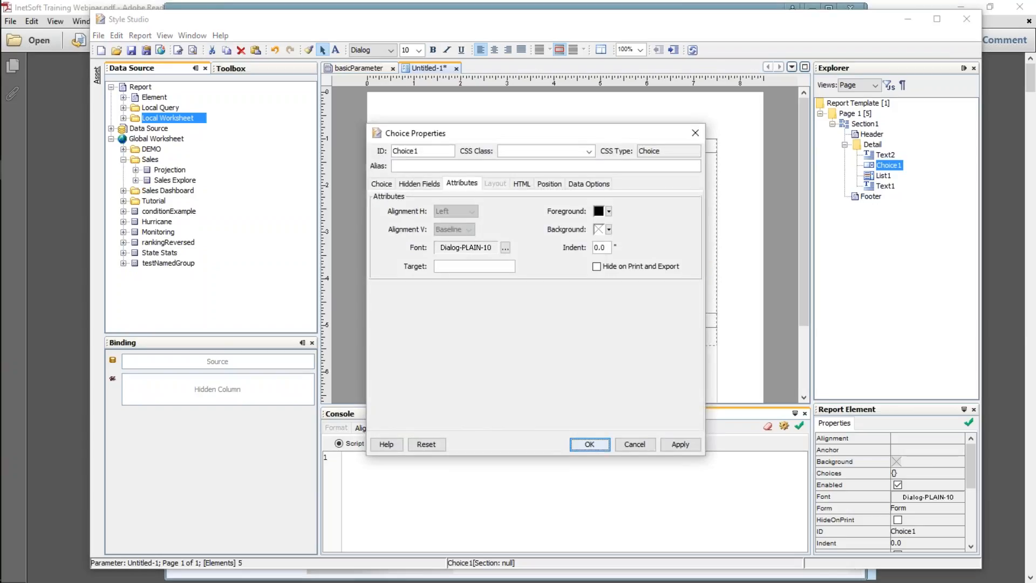
pyautogui.click(381, 184)
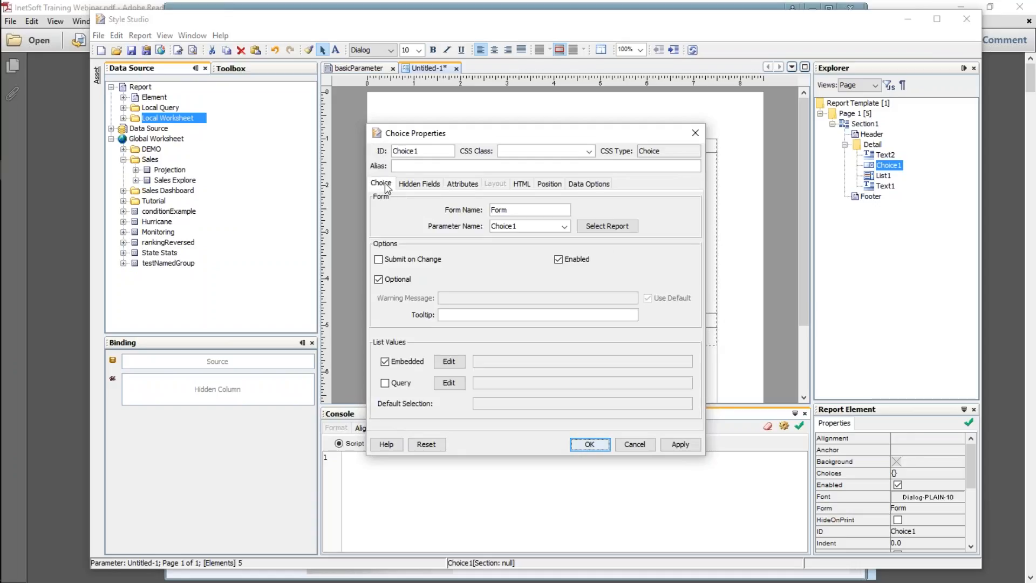
pyautogui.click(607, 230)
pyautogui.scroll(-2, 538, 307)
pyautogui.scroll(2, 538, 308)
pyautogui.doubleClick(441, 252)
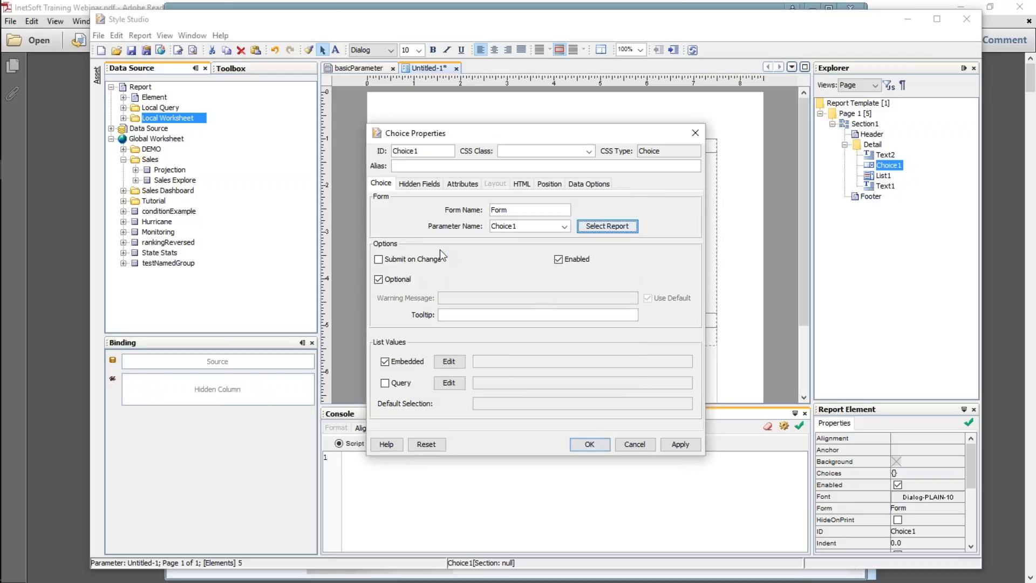
pyautogui.click(564, 226)
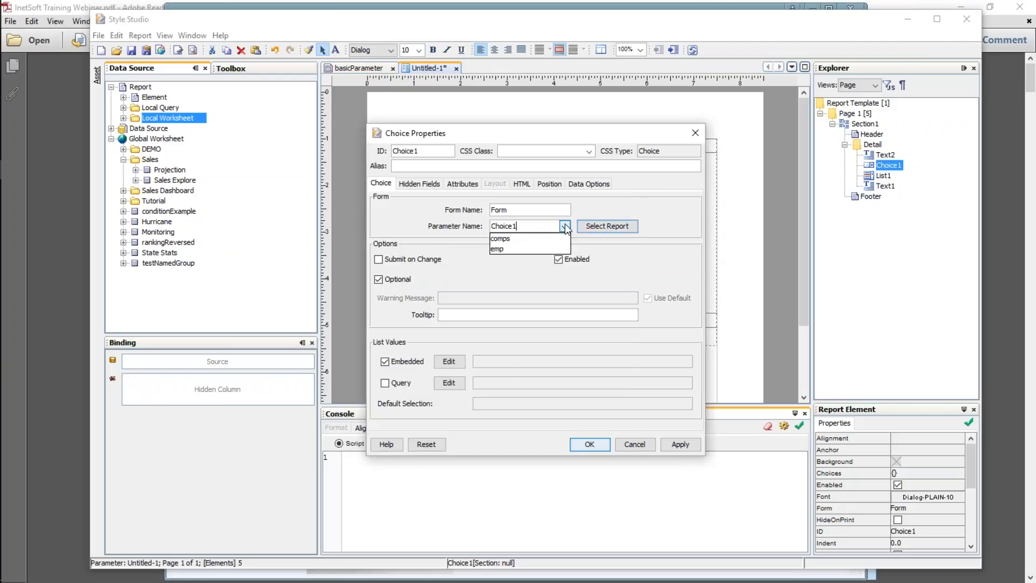
pyautogui.click(515, 249)
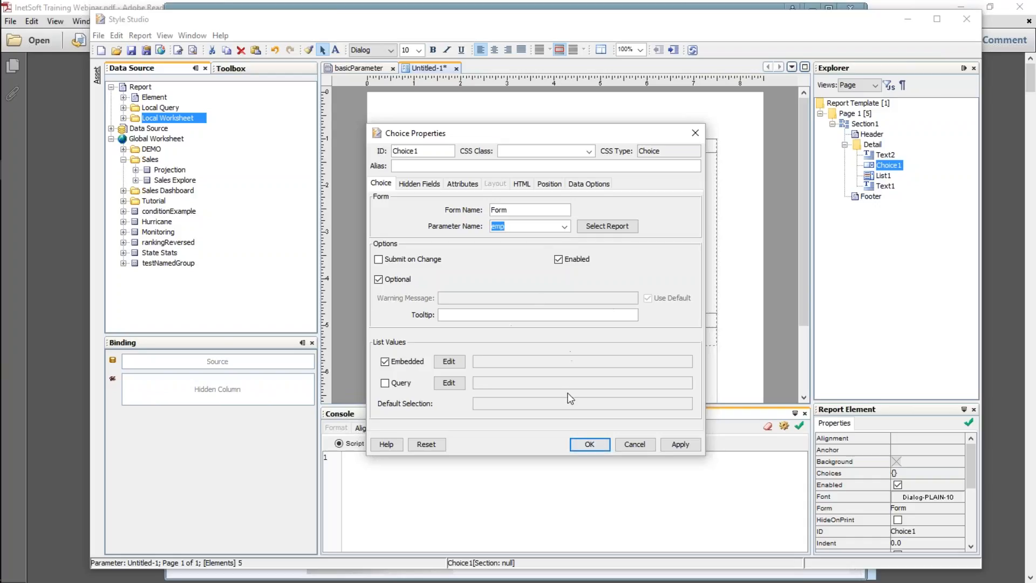
# Enable query-based list values for the choice control and select the Order Model under Orders as the data source
pyautogui.click(399, 383)
pyautogui.click(442, 385)
pyautogui.click(338, 190)
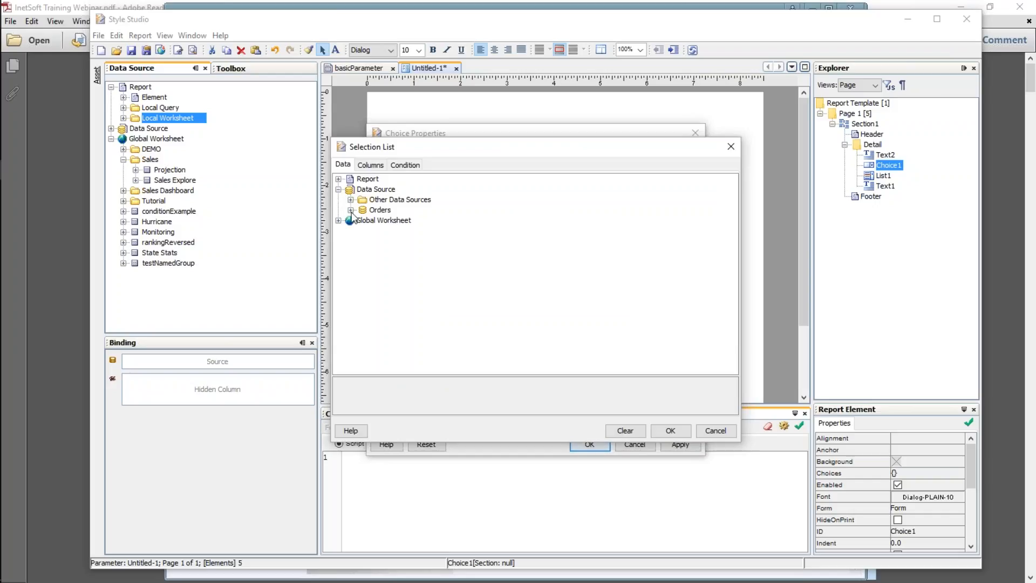
pyautogui.click(351, 210)
pyautogui.click(363, 221)
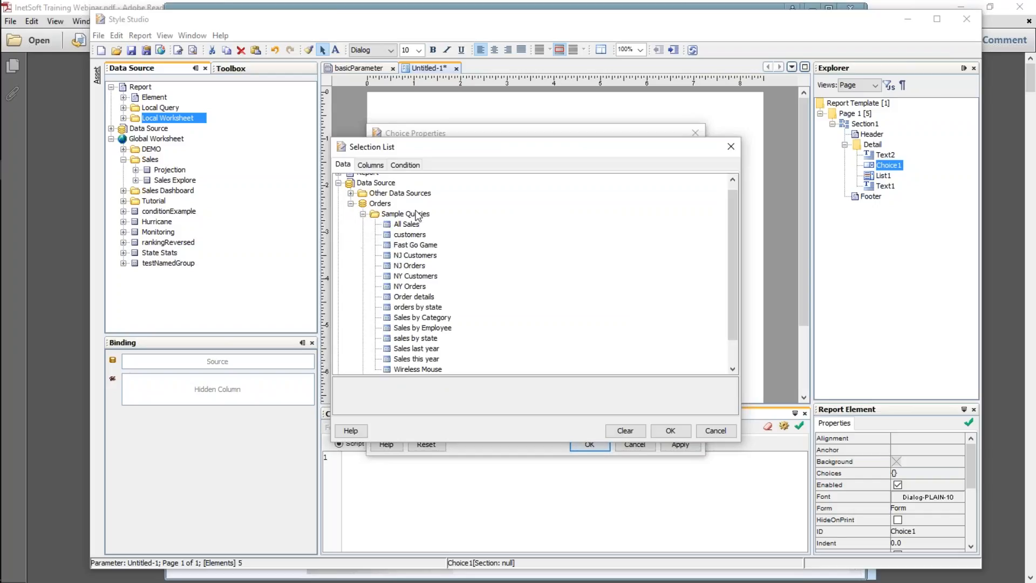
pyautogui.click(363, 214)
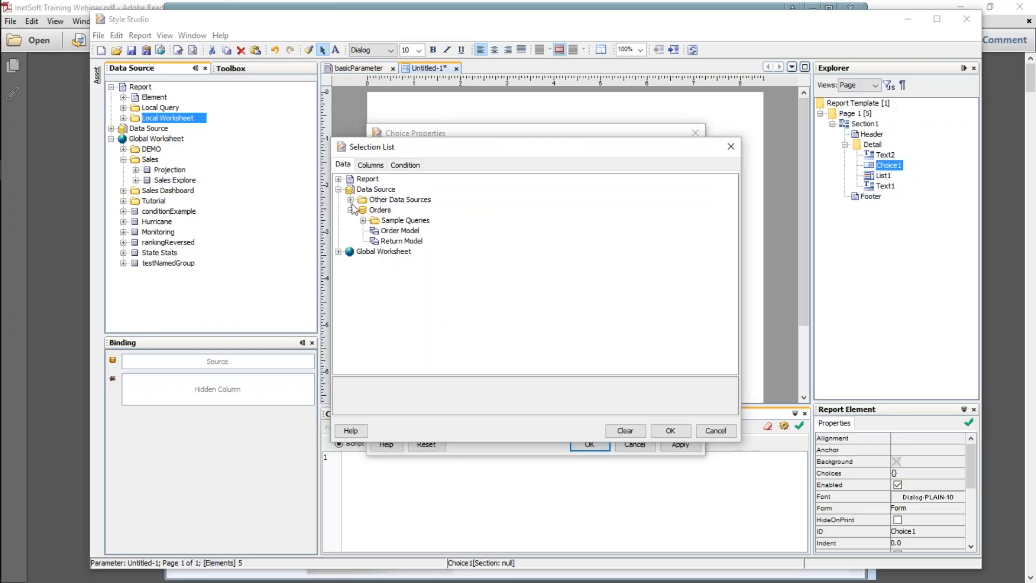
pyautogui.click(398, 231)
# Use the Salesperson.First Name column as the choice control's list values and apply the properties
pyautogui.click(370, 164)
pyautogui.scroll(-5, 484, 320)
pyautogui.scroll(-1, 485, 321)
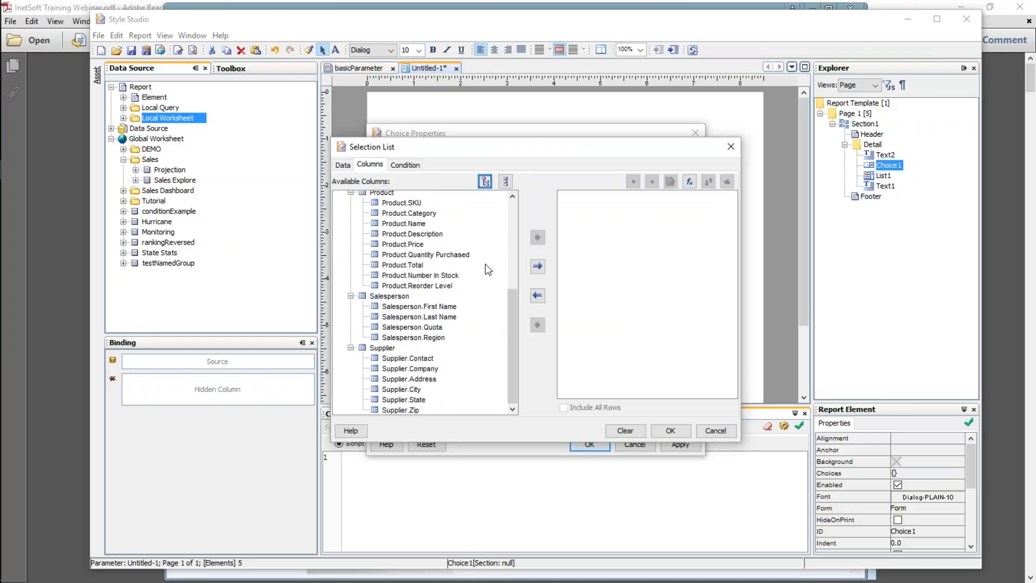
pyautogui.click(424, 306)
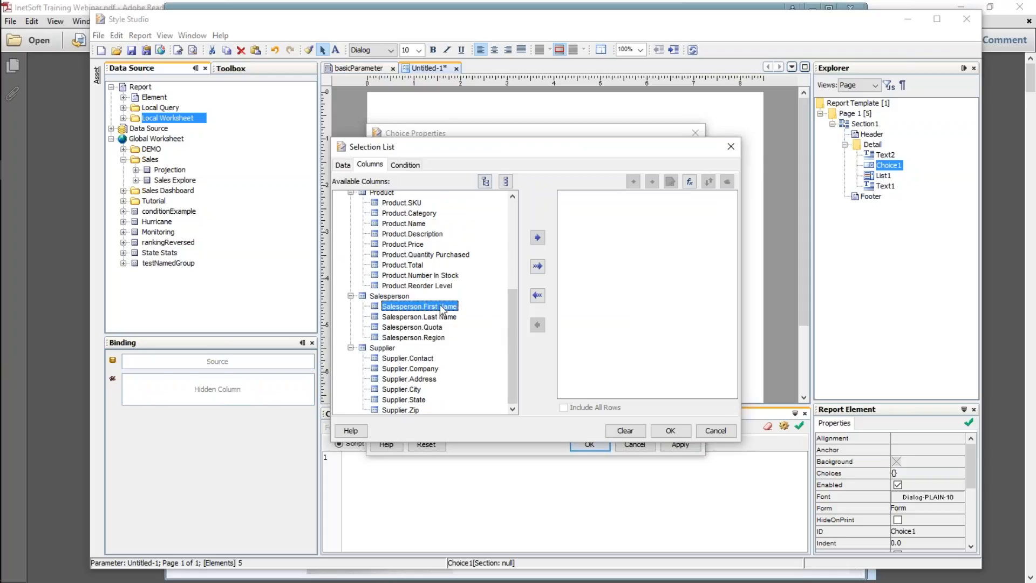
pyautogui.click(538, 238)
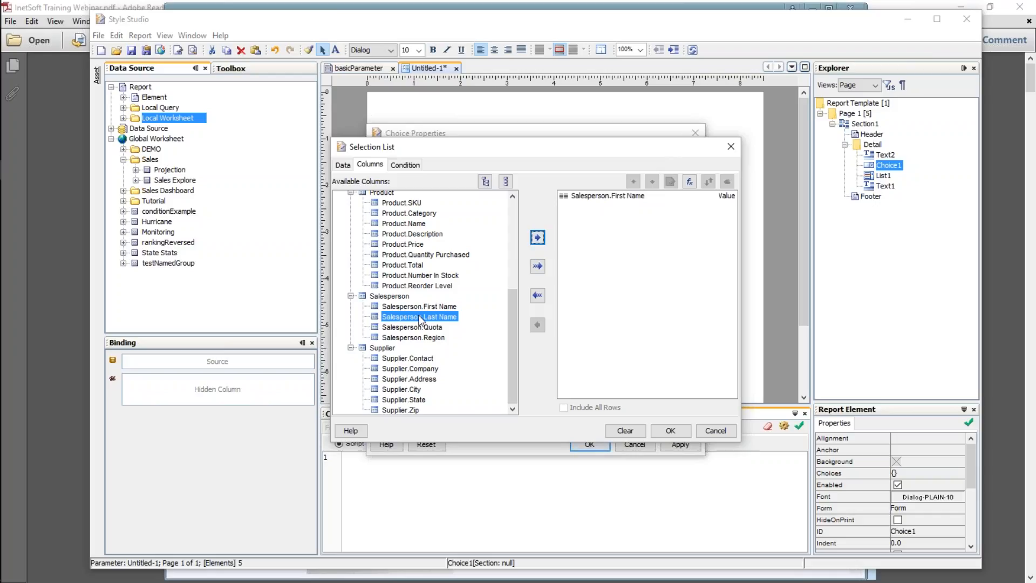
pyautogui.click(667, 429)
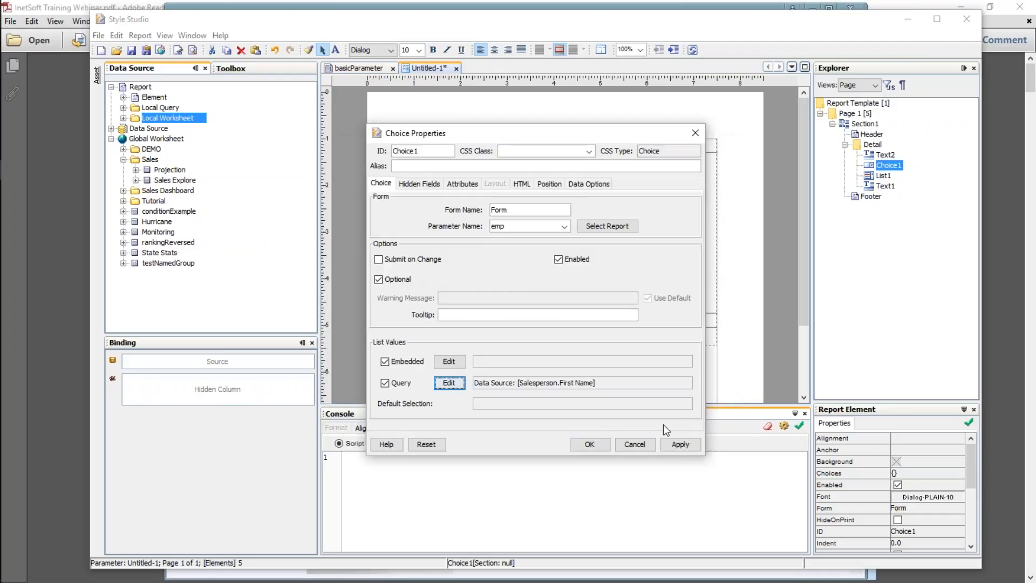
pyautogui.click(603, 447)
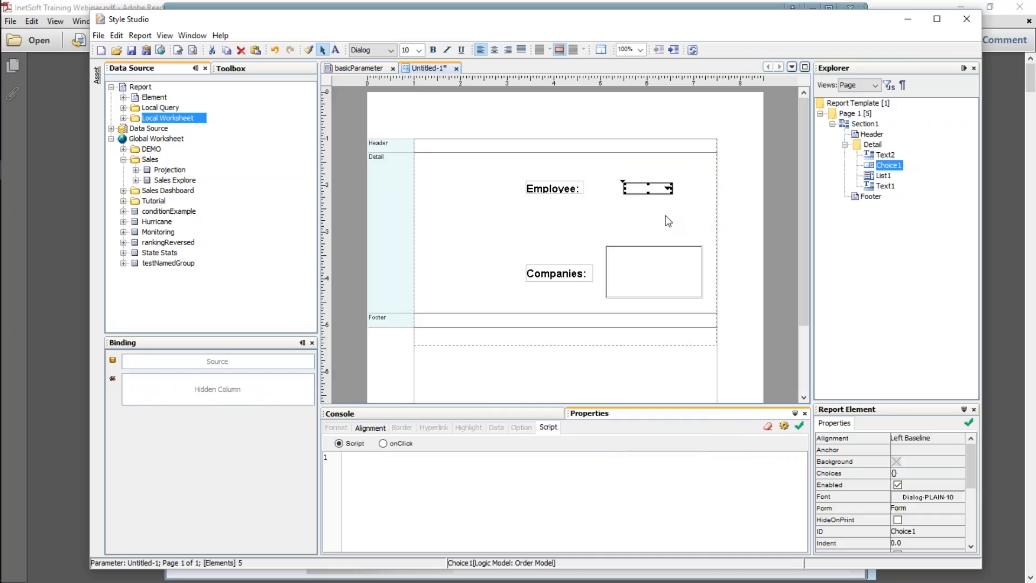
# Link the Companies list control to the basicParameter report and set its parameter name to comps
pyautogui.click(645, 280)
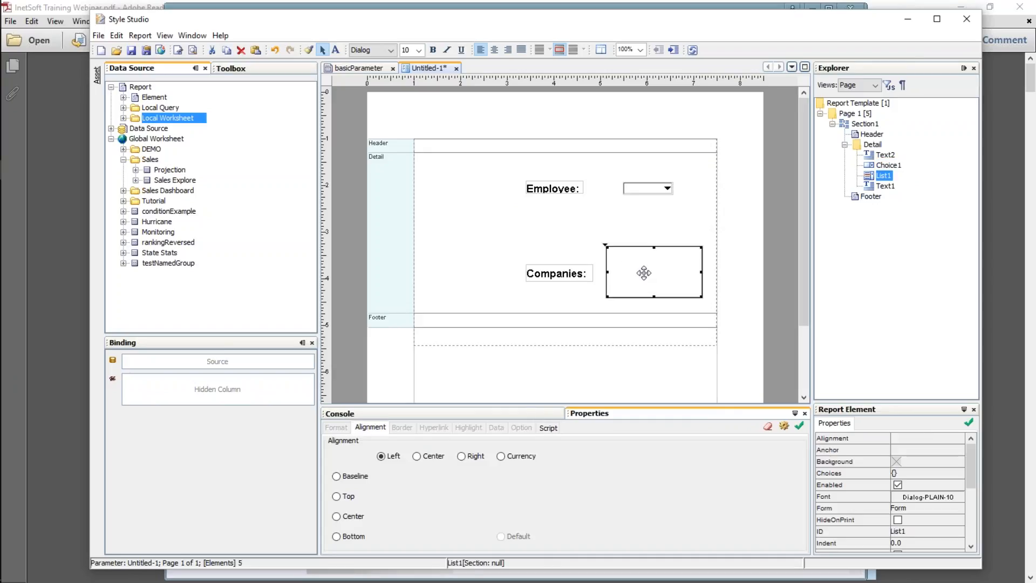
pyautogui.rightClick(645, 277)
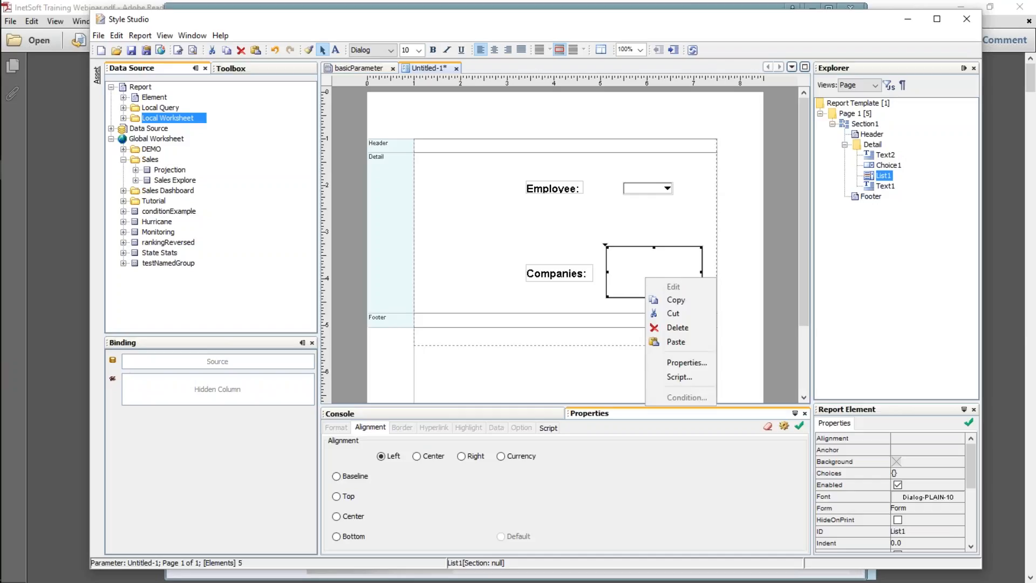
pyautogui.click(701, 360)
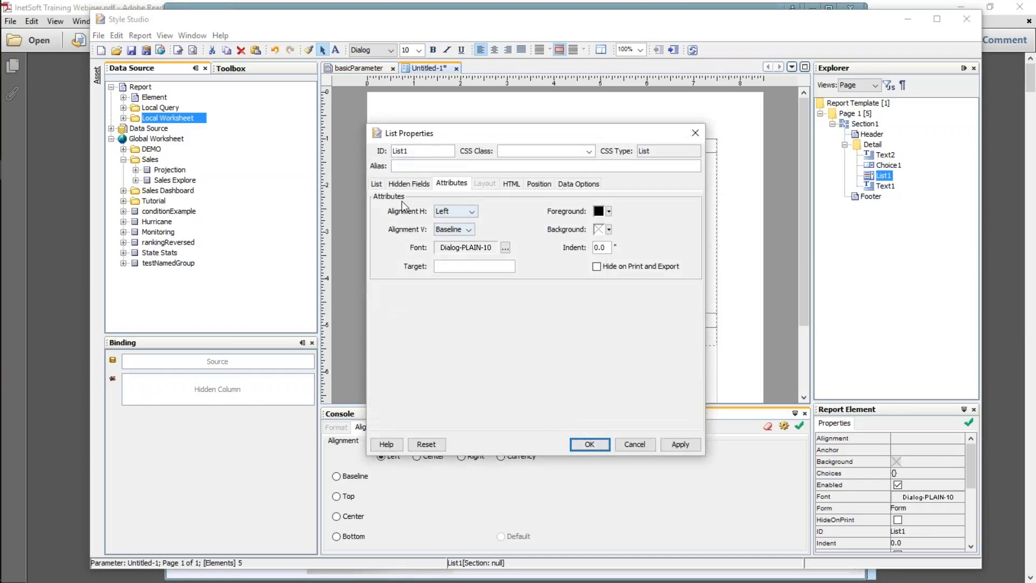
pyautogui.click(373, 180)
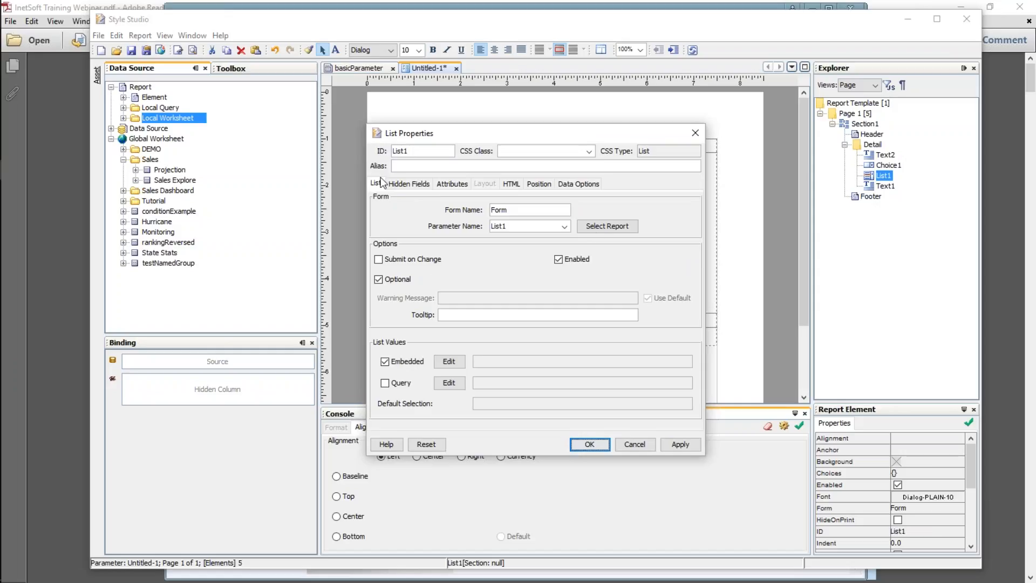
pyautogui.click(618, 227)
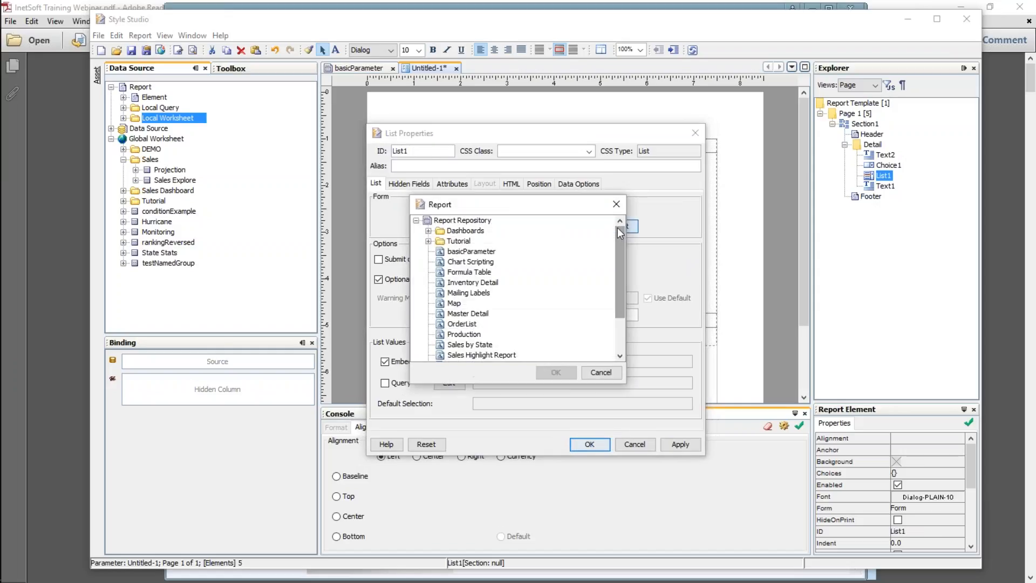
pyautogui.click(477, 252)
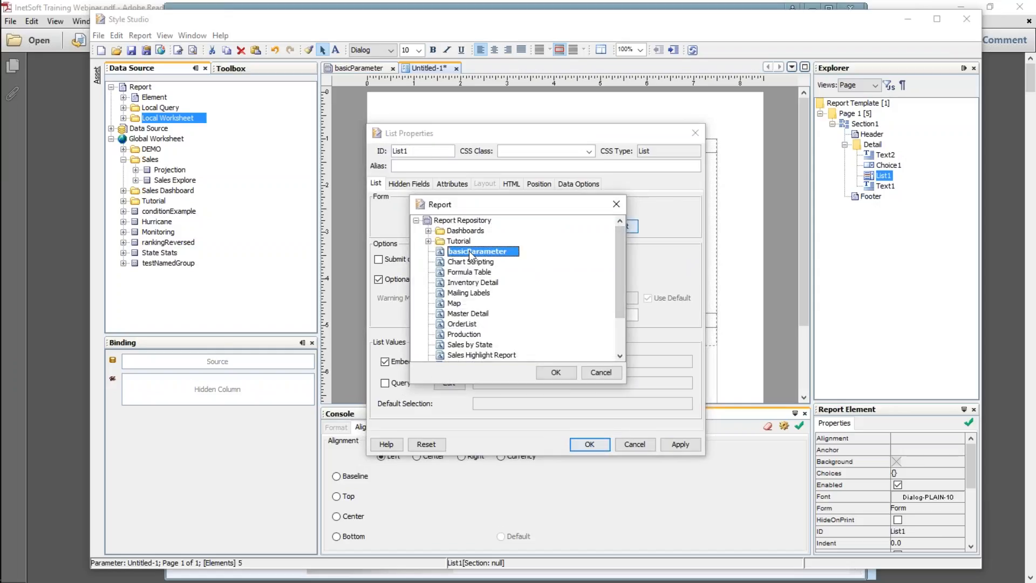
pyautogui.click(556, 373)
pyautogui.click(563, 226)
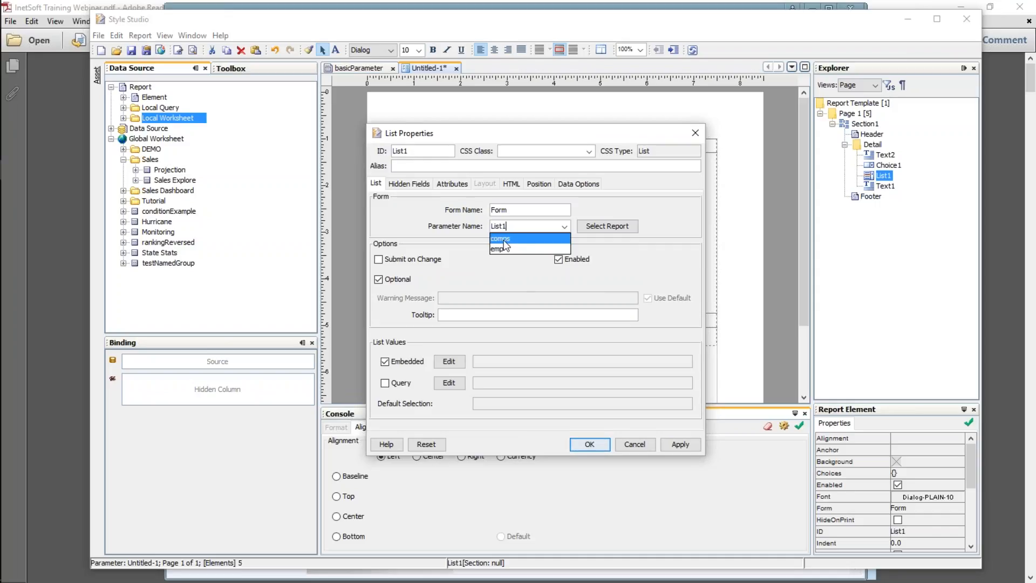
pyautogui.click(511, 238)
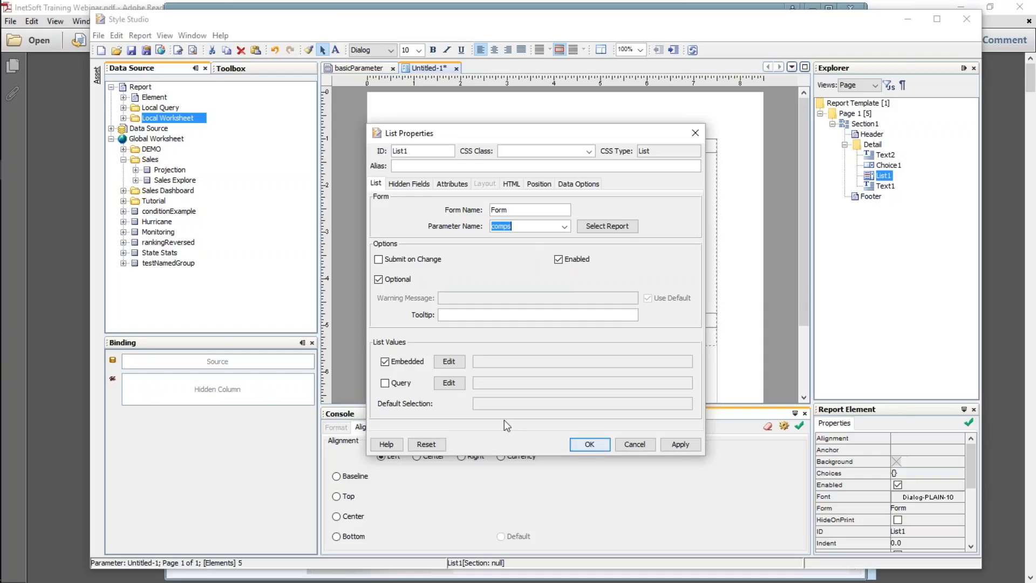
# Enable query-based list values for the Companies list and select the Order Model under Orders as the data source
pyautogui.click(389, 383)
pyautogui.click(449, 382)
pyautogui.click(338, 189)
pyautogui.click(351, 210)
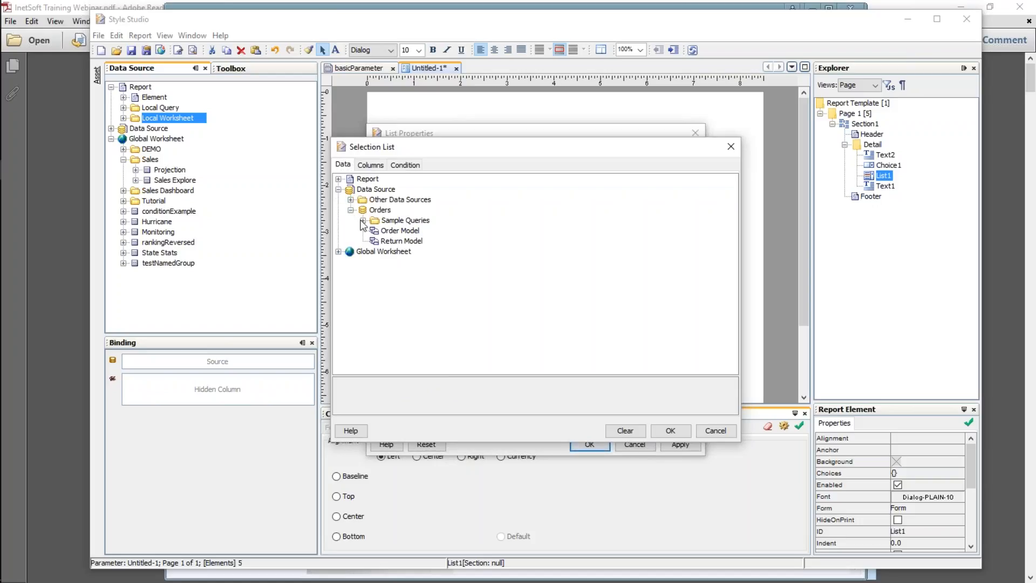
pyautogui.click(400, 230)
# Use the Customer.Company column as the Companies list's values and apply the properties
pyautogui.click(370, 165)
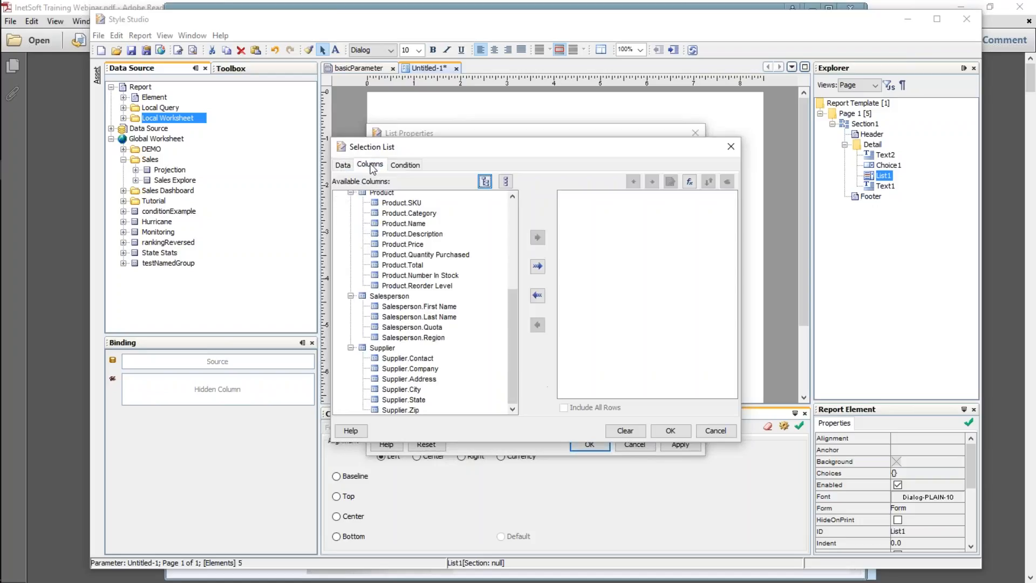
pyautogui.click(516, 226)
pyautogui.click(412, 217)
pyautogui.click(538, 237)
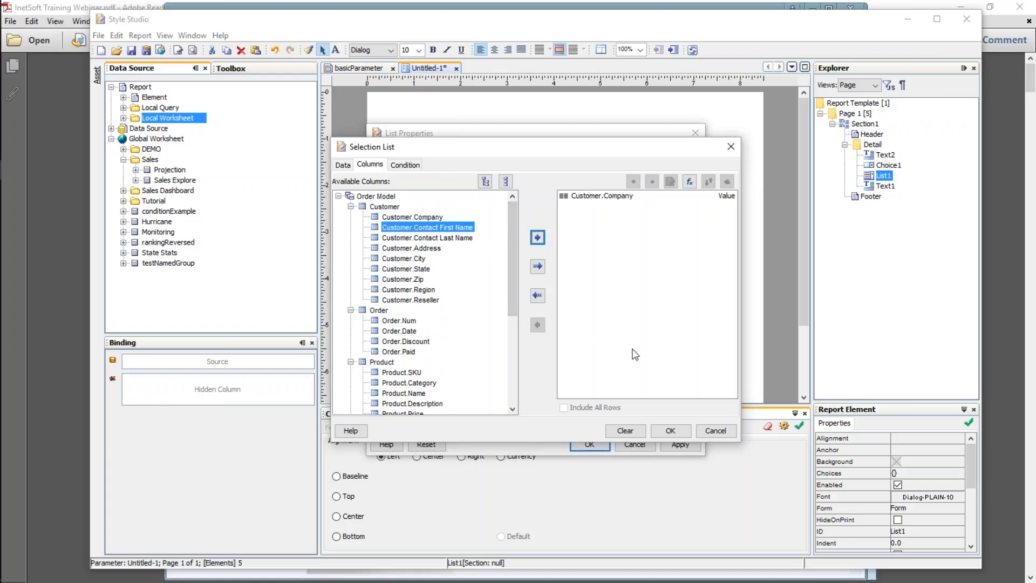
pyautogui.click(670, 430)
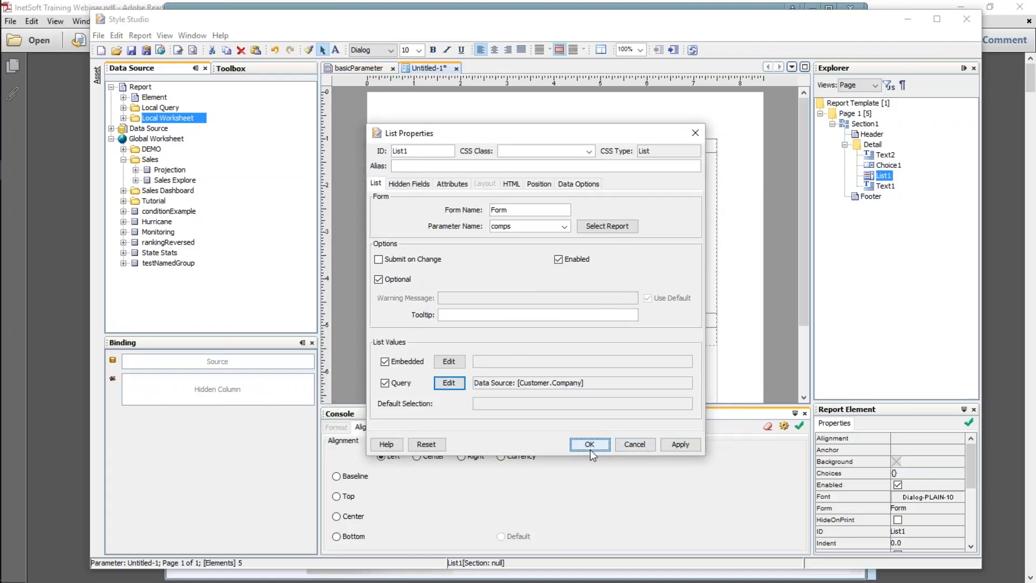
pyautogui.click(654, 506)
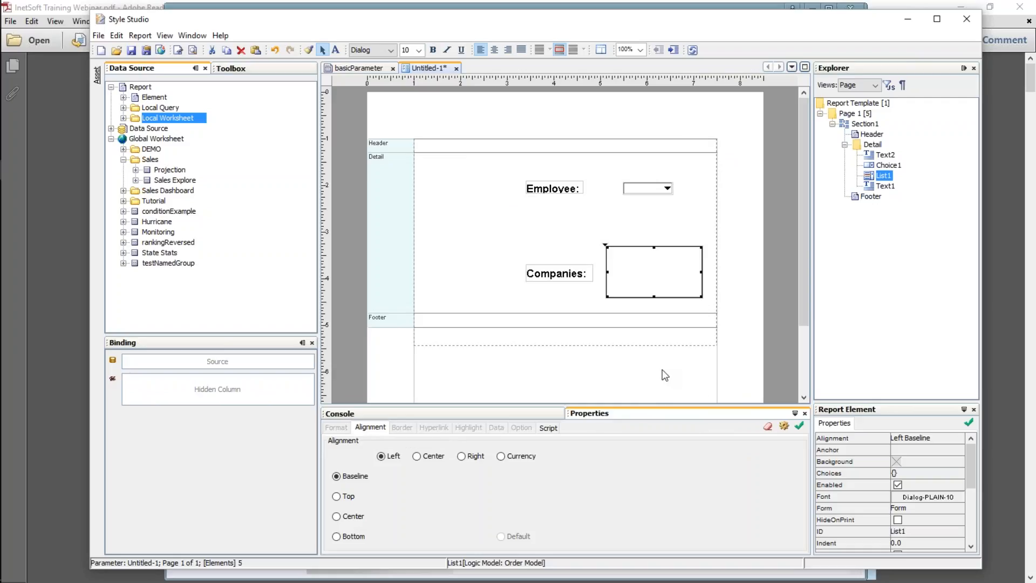
# Move the Companies label and its list box together up by about 0.5 inch, closer to the Employee row
pyautogui.moveTo(525, 236); pyautogui.dragTo(645, 286)
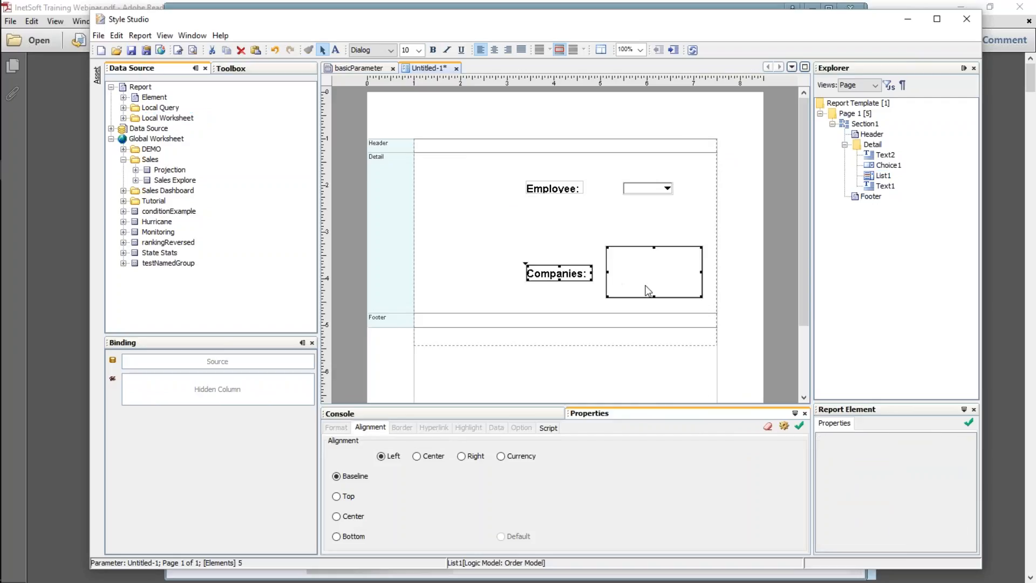
pyautogui.press('Up')
pyautogui.press('Up')
pyautogui.press('Up')
pyautogui.press('Up')
pyautogui.press('Up')
pyautogui.press('Up')
pyautogui.press('Up')
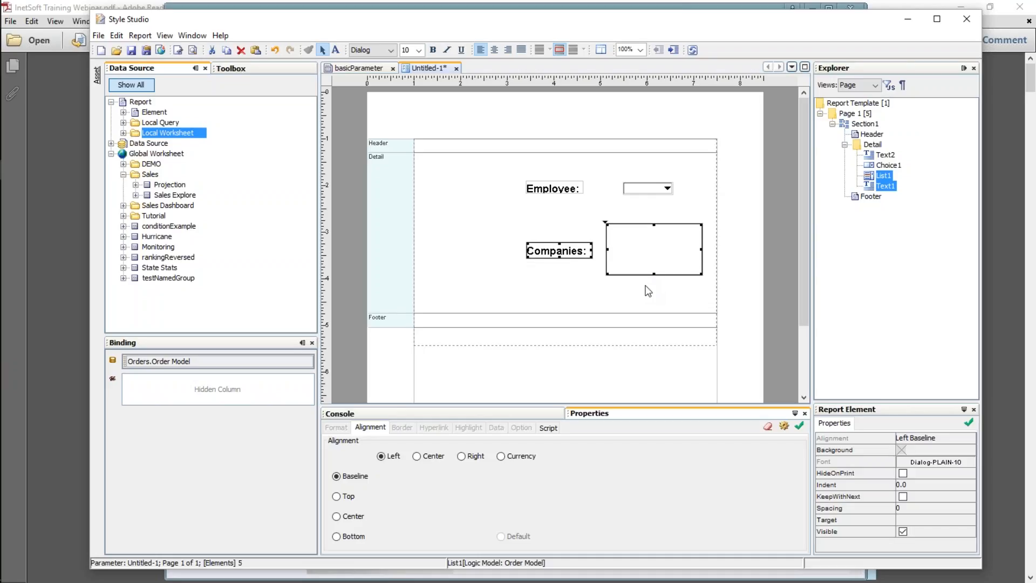
pyautogui.click(498, 302)
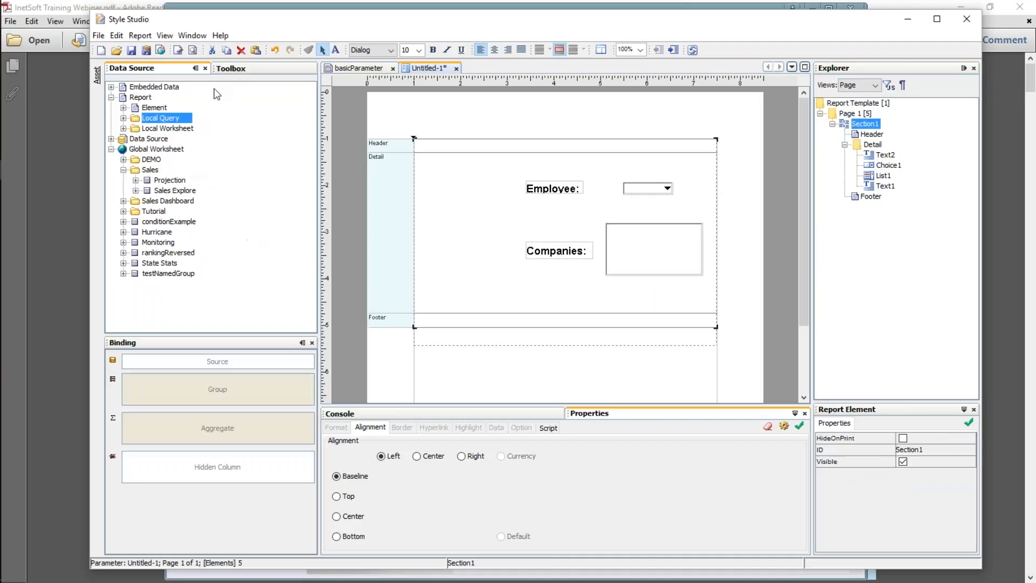
# Add a Submit button below the Companies list box and widen the Employee drop-down on the parameter sheet
pyautogui.click(240, 82)
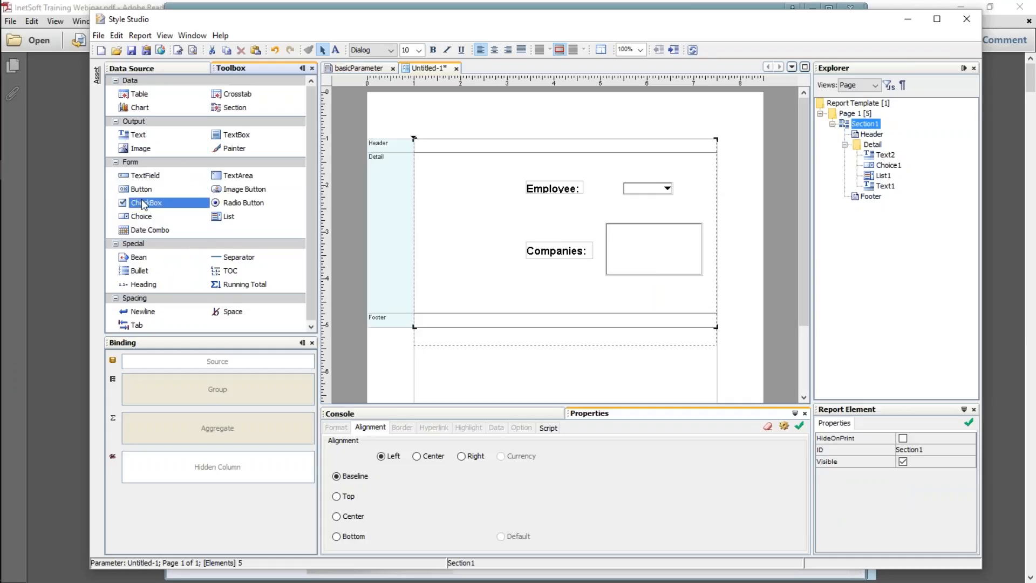
pyautogui.moveTo(143, 196); pyautogui.dragTo(655, 294)
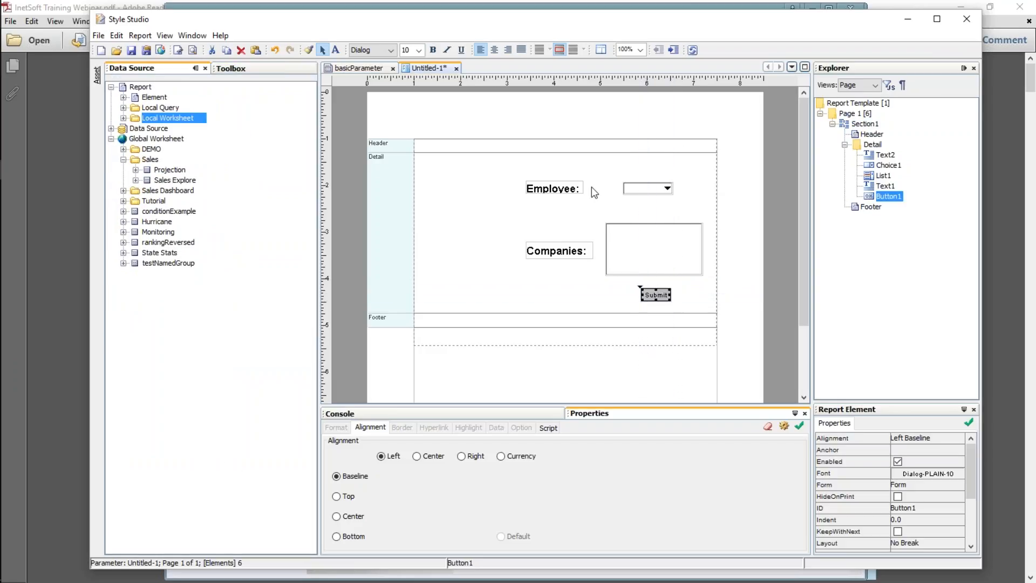
pyautogui.click(655, 189)
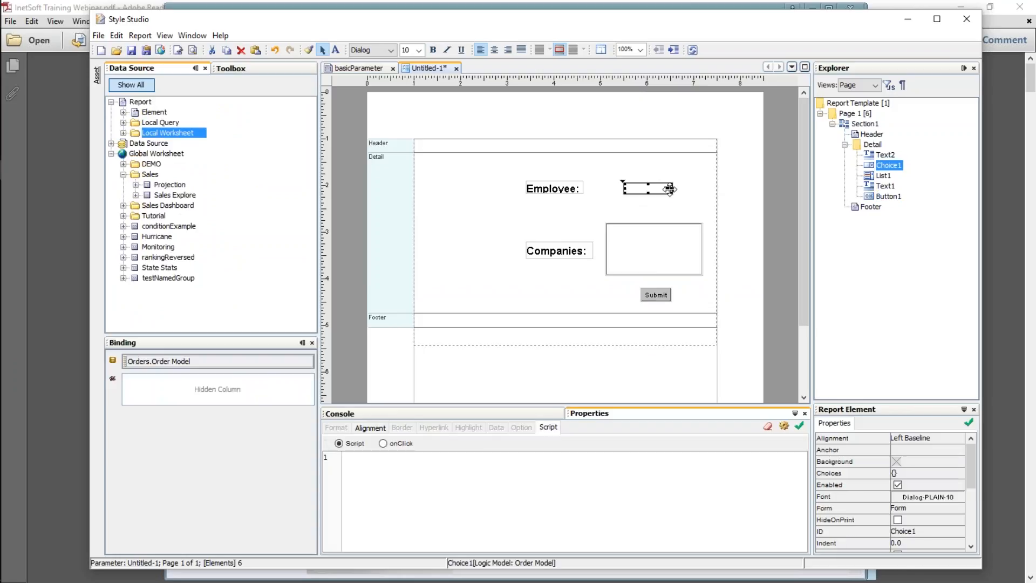
pyautogui.moveTo(670, 189); pyautogui.dragTo(633, 188)
pyautogui.click(642, 188)
# Save the parameter sheet under the name BasicParamSheet
pyautogui.click(131, 50)
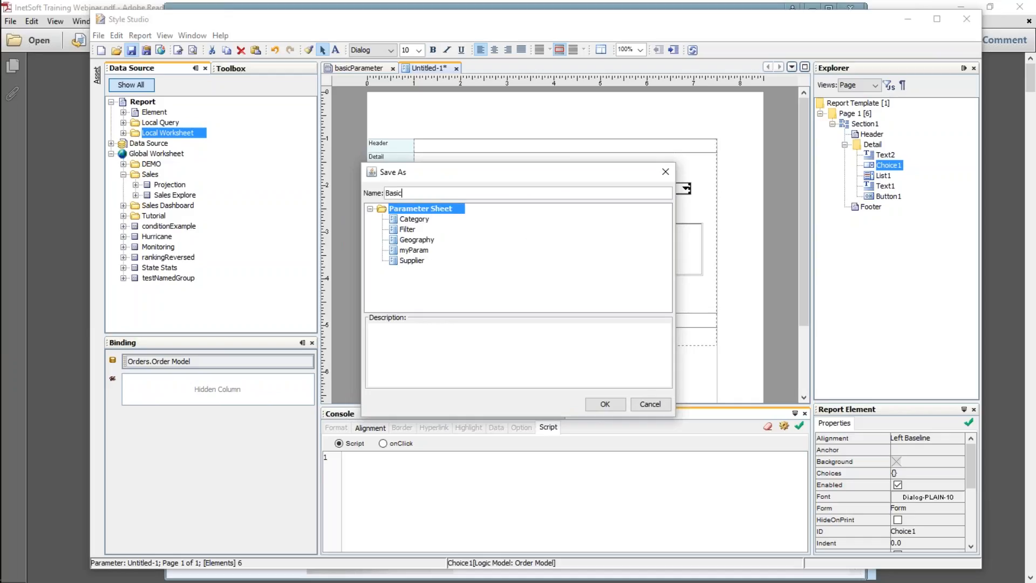
pyautogui.write('ParamSheet')
pyautogui.click(604, 404)
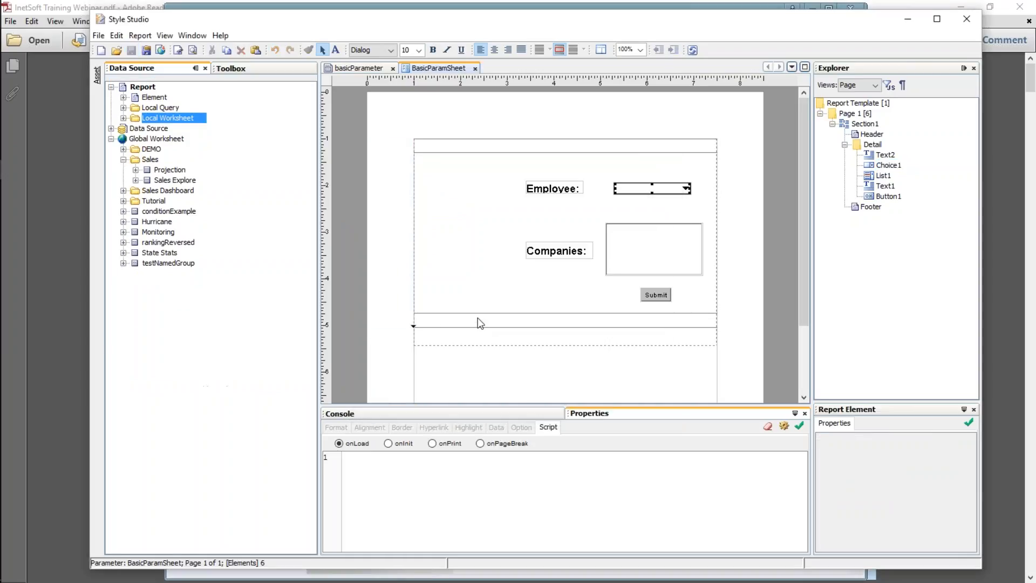
# Set the basicParameter report's prompting to use parameter sheets and open its parameter flow for editing
pyautogui.click(368, 67)
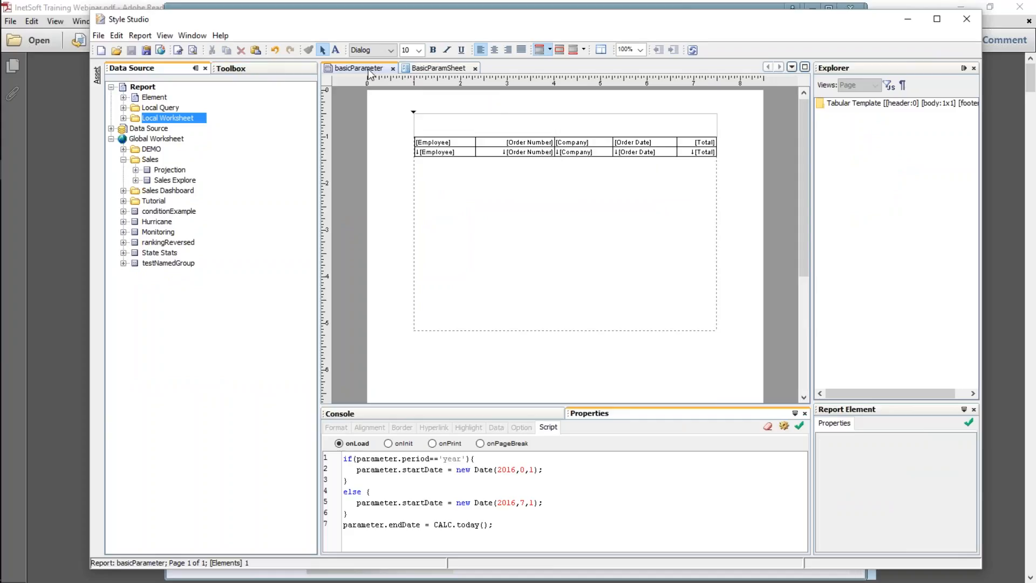
pyautogui.click(140, 35)
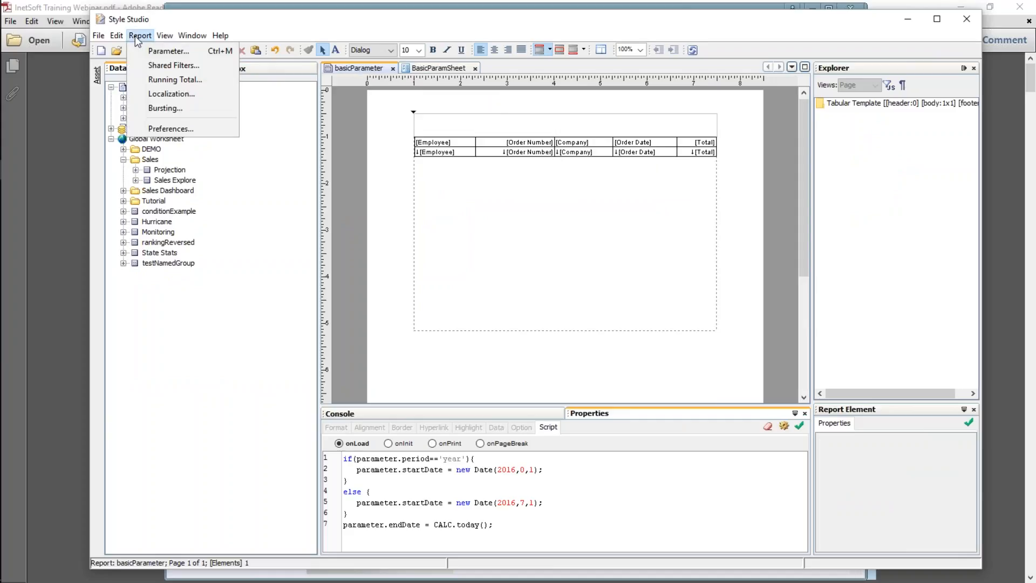
pyautogui.click(174, 50)
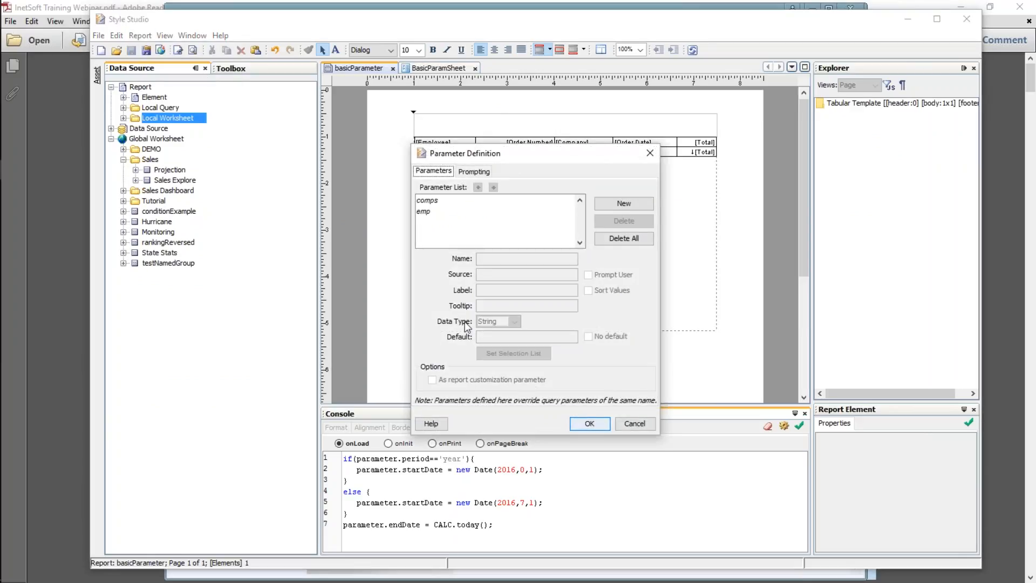
pyautogui.click(474, 171)
pyautogui.click(419, 202)
pyautogui.click(632, 220)
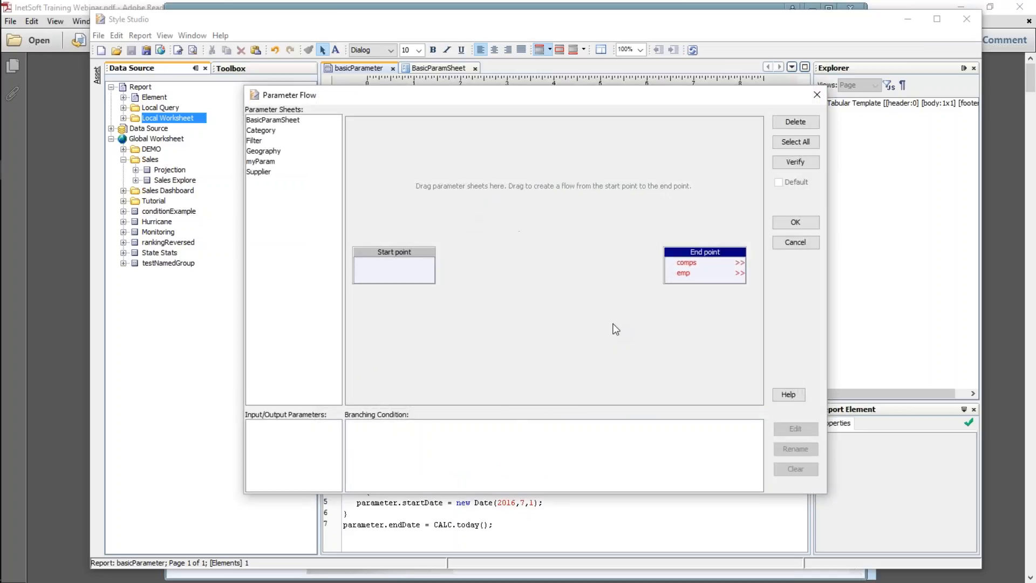
# Route the parameter flow from the start point through BasicParamSheet to the end point, and save the basicParameter report
pyautogui.click(269, 121)
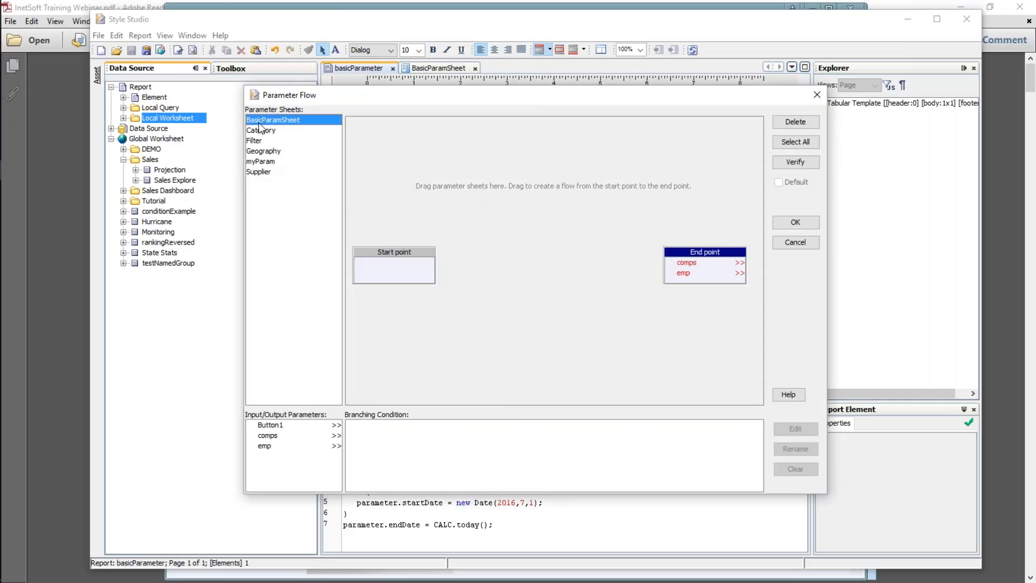
pyautogui.moveTo(265, 123); pyautogui.dragTo(537, 204)
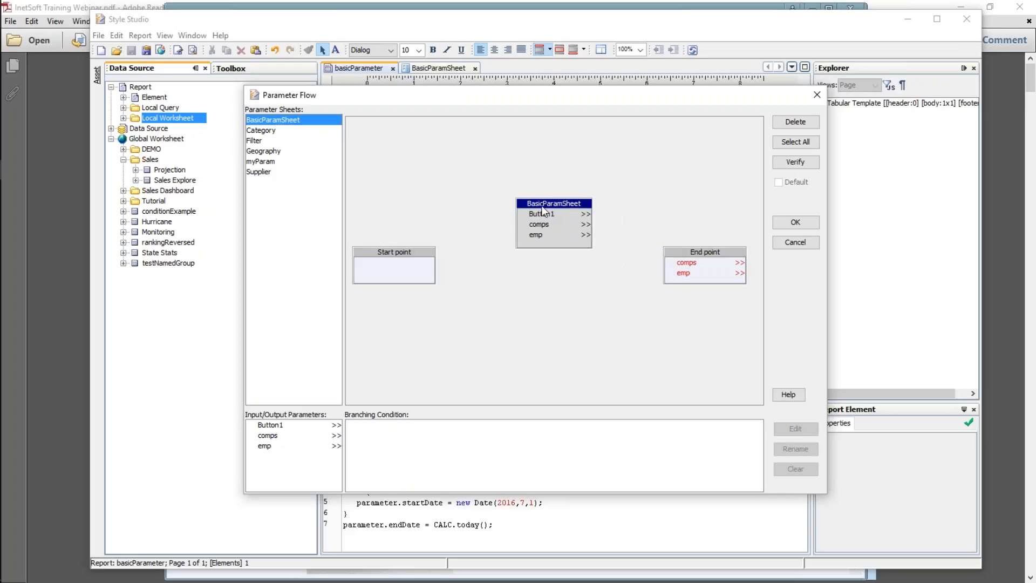
pyautogui.moveTo(384, 269); pyautogui.dragTo(713, 274)
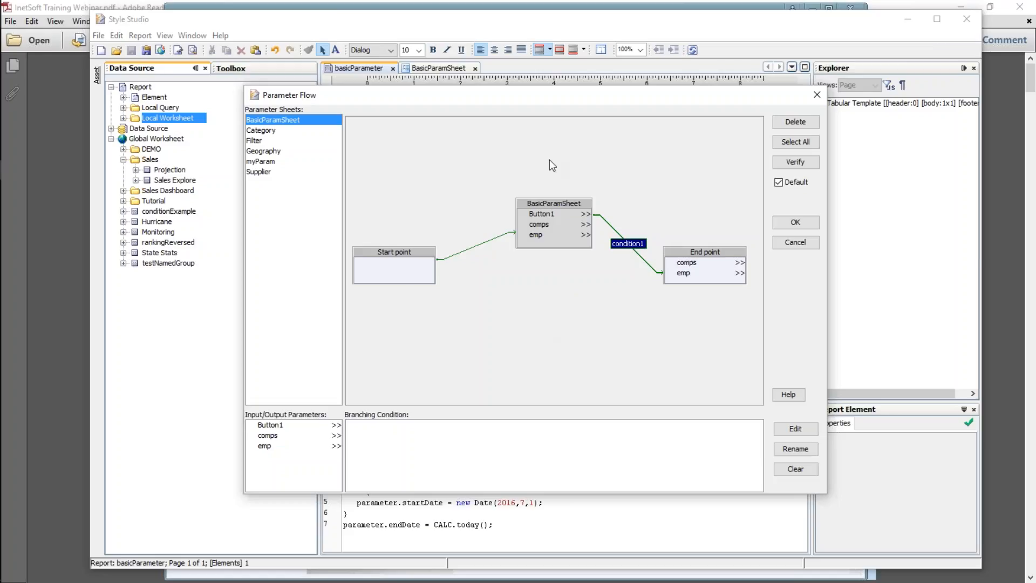
pyautogui.moveTo(387, 256); pyautogui.dragTo(422, 294)
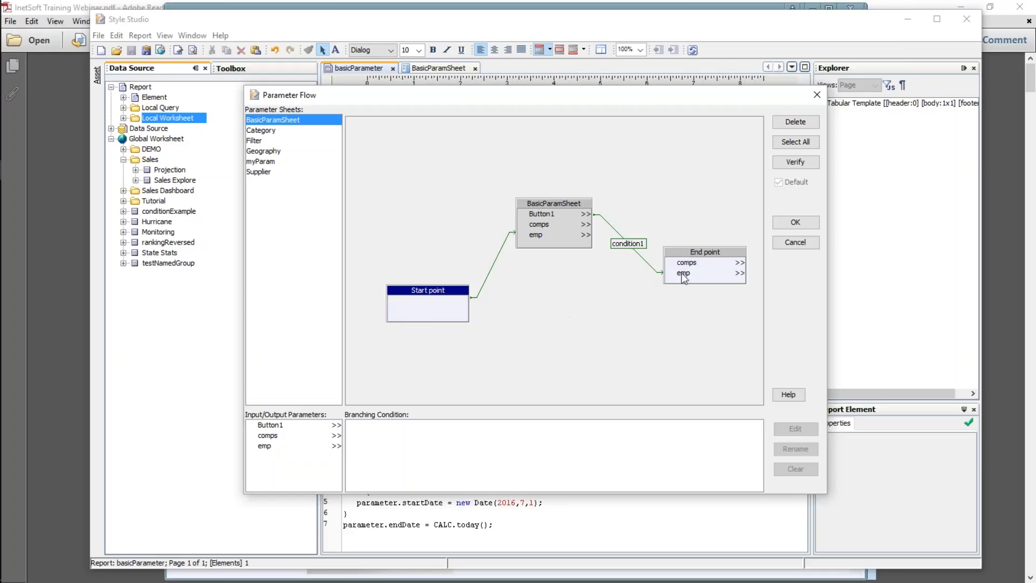
pyautogui.click(788, 222)
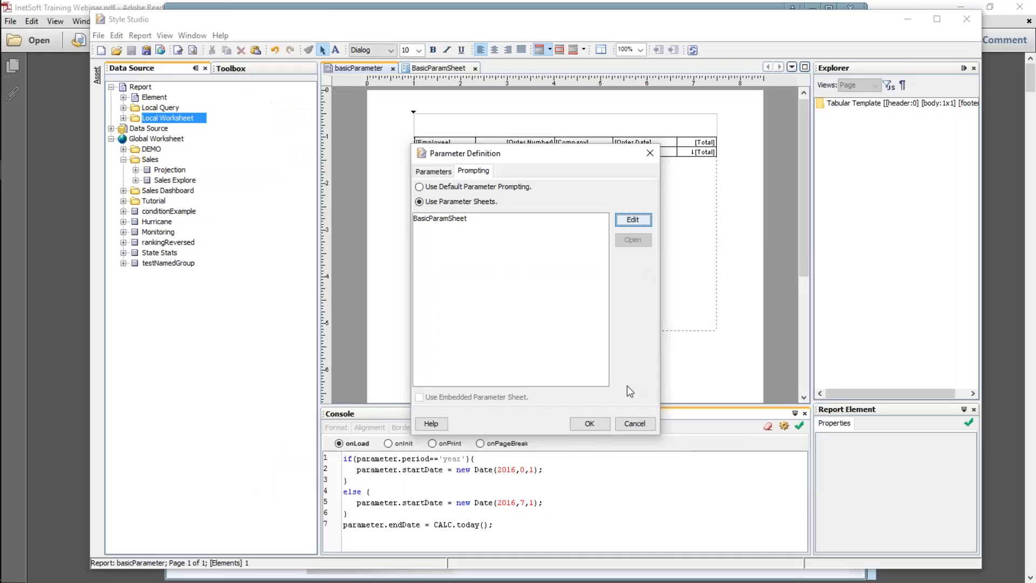
pyautogui.click(589, 423)
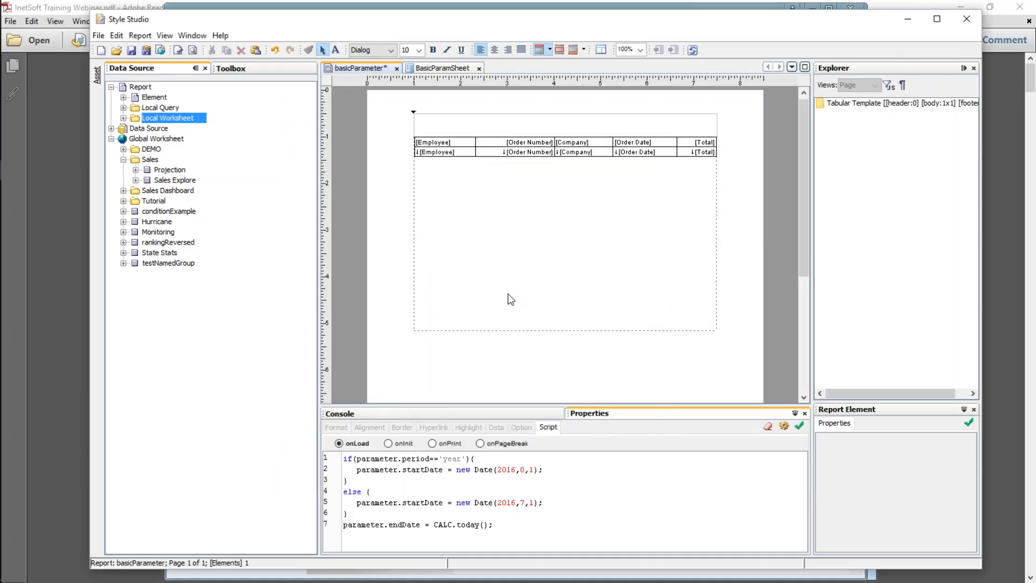
pyautogui.hotkey('ctrl', 's')
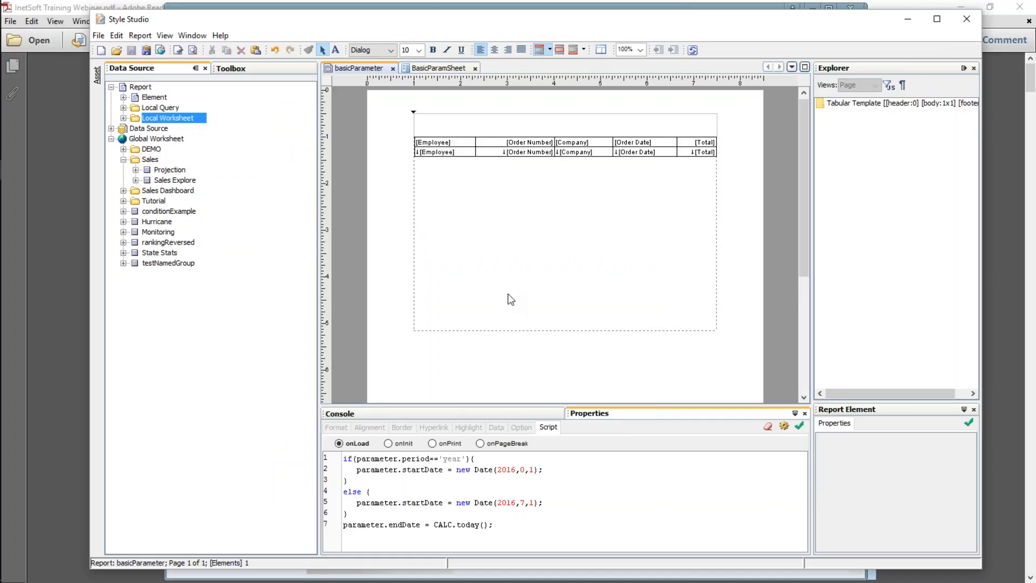
# Preview the basicParameter report for the first listed employee and the companies Interstate Shop, Eastern Data and Ernst Handel
pyautogui.click(193, 50)
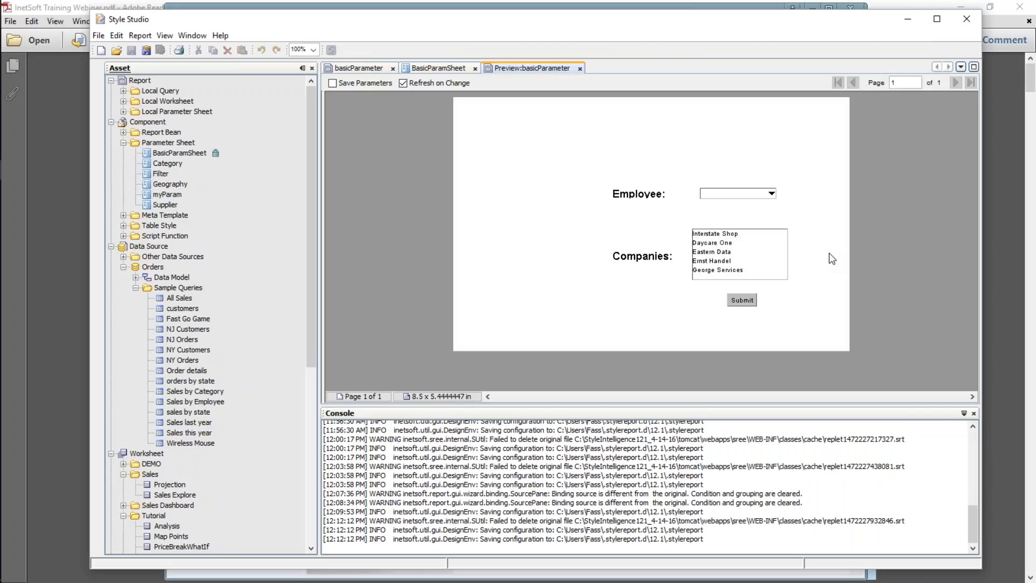
pyautogui.click(749, 195)
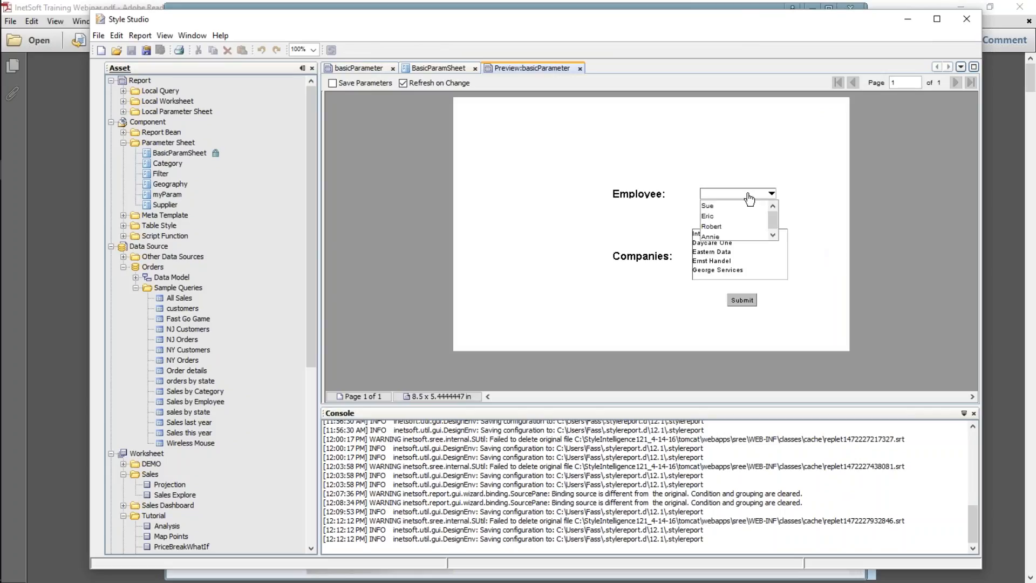
pyautogui.click(710, 206)
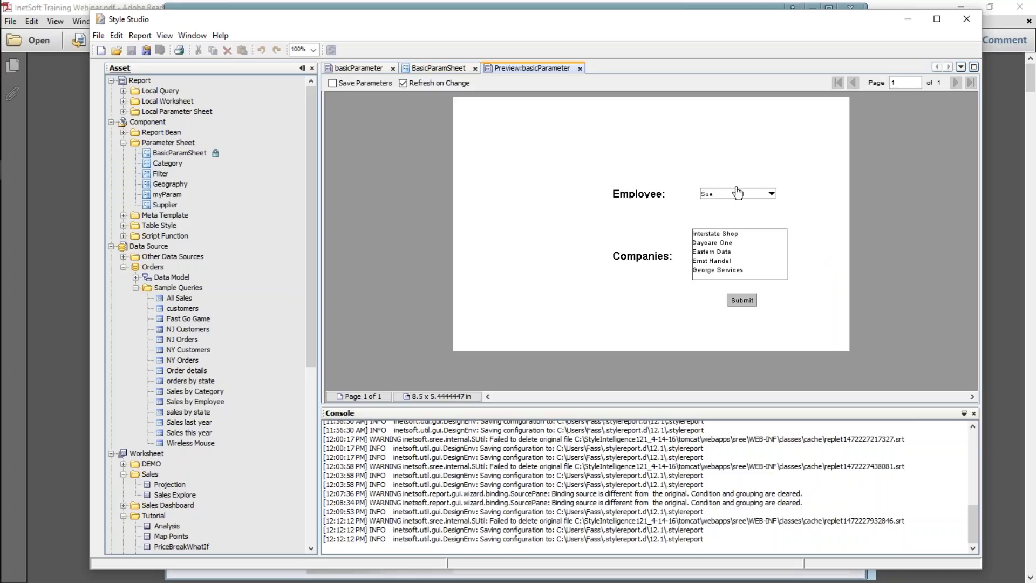
pyautogui.click(719, 236)
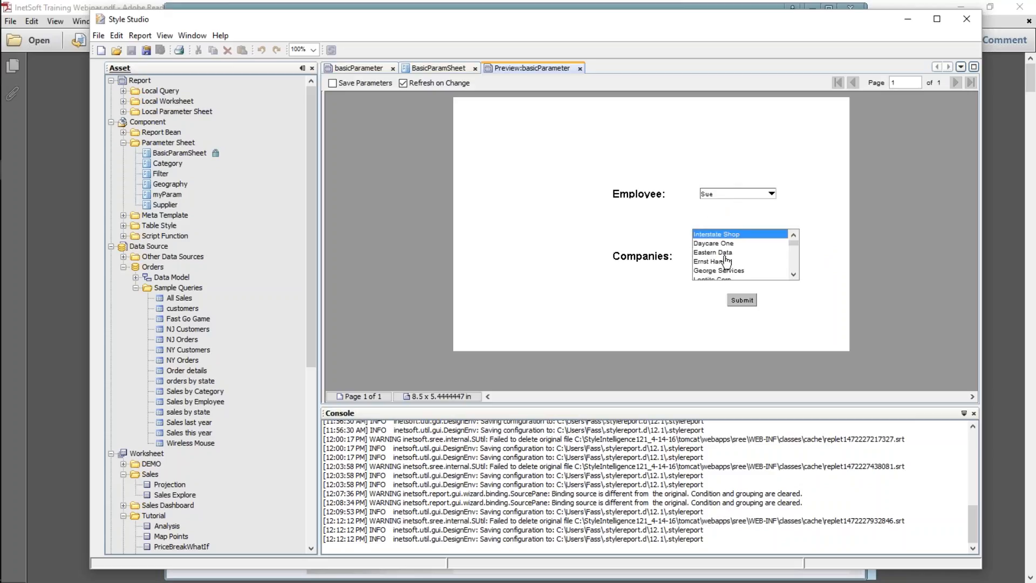
pyautogui.keyDown('ctrl'); pyautogui.click(723, 253); pyautogui.keyUp('ctrl')
pyautogui.keyDown('ctrl'); pyautogui.click(725, 261); pyautogui.keyUp('ctrl')
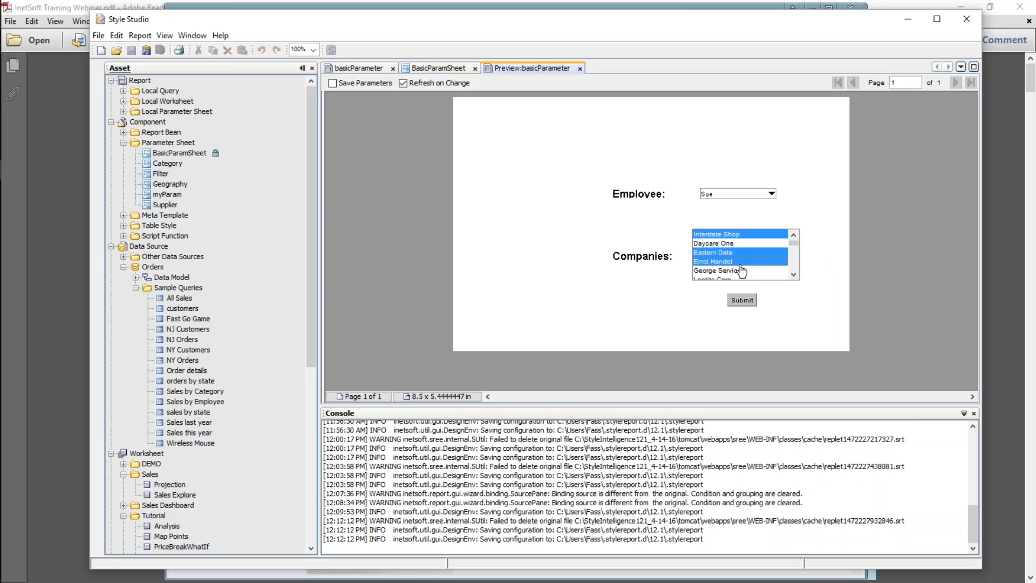
pyautogui.click(742, 301)
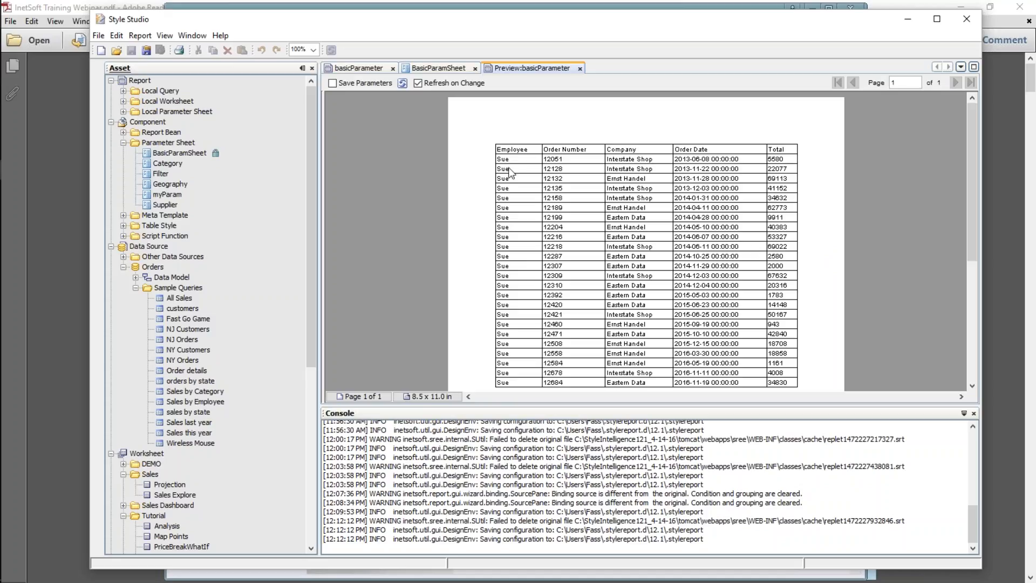
pyautogui.scroll(-3, 716, 179)
pyautogui.scroll(3, 718, 243)
# Preview BasicParamSheet on its own, choose the second listed employee, and close the sheet's preview
pyautogui.click(437, 68)
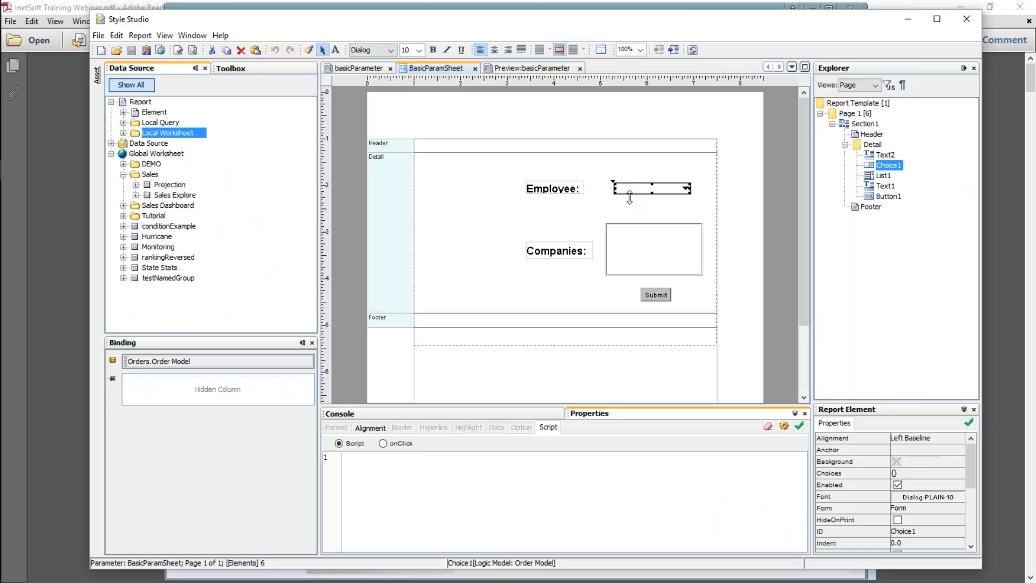
pyautogui.click(193, 51)
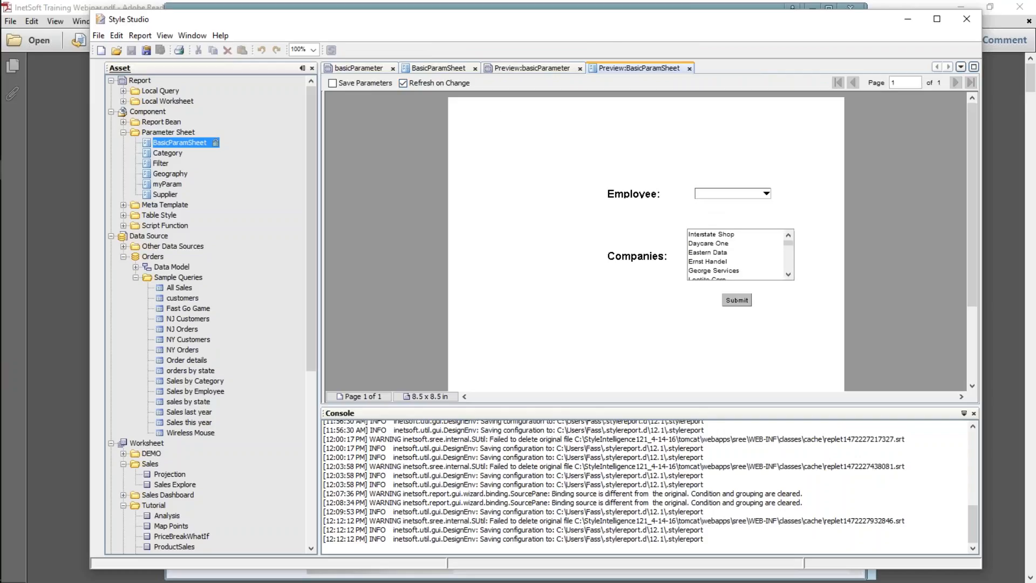
pyautogui.click(766, 193)
pyautogui.click(702, 222)
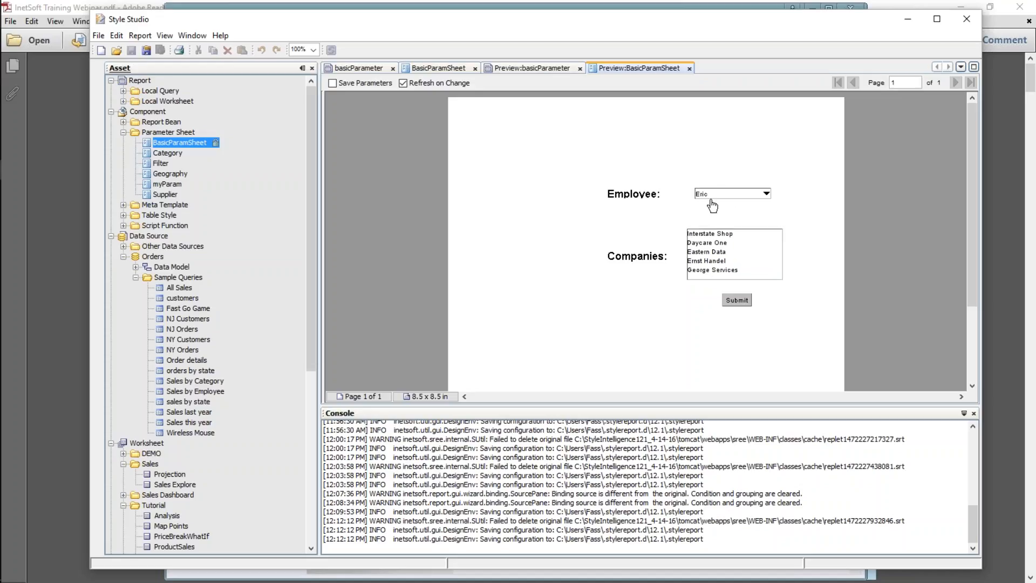
pyautogui.click(690, 69)
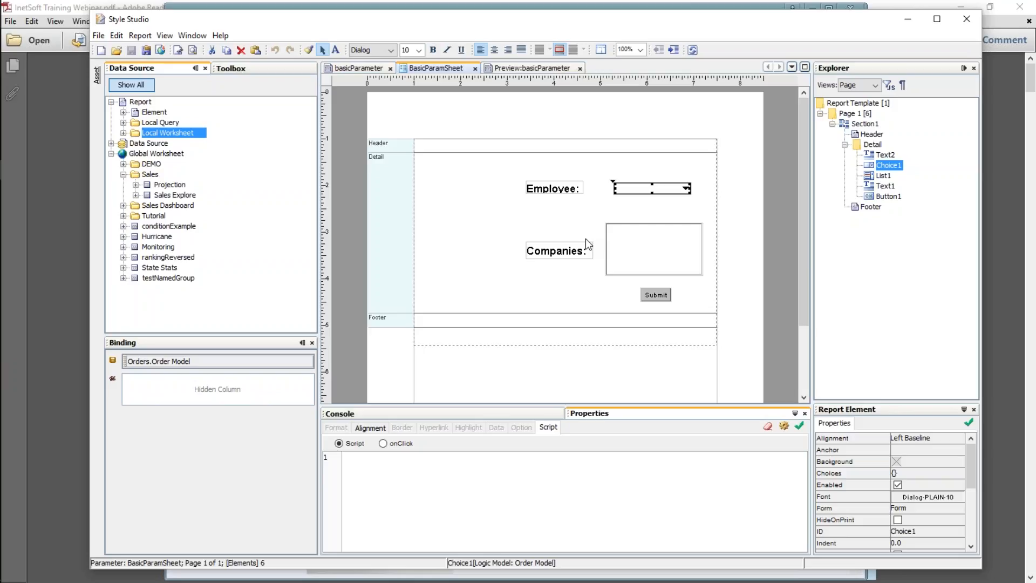
# Enable Submit on Change for the Employee drop-down in BasicParamSheet and accept its properties
pyautogui.rightClick(637, 188)
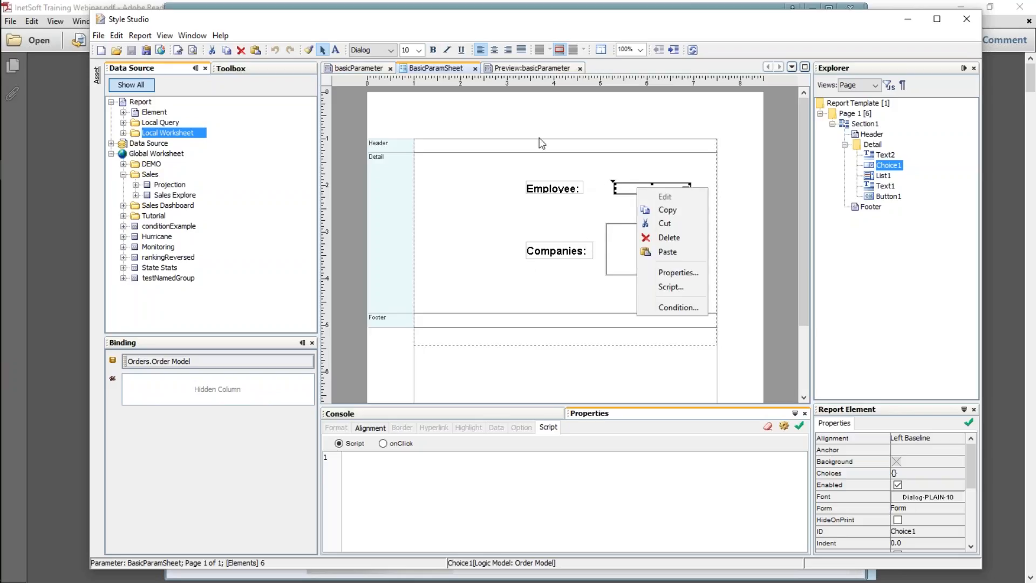
pyautogui.click(579, 68)
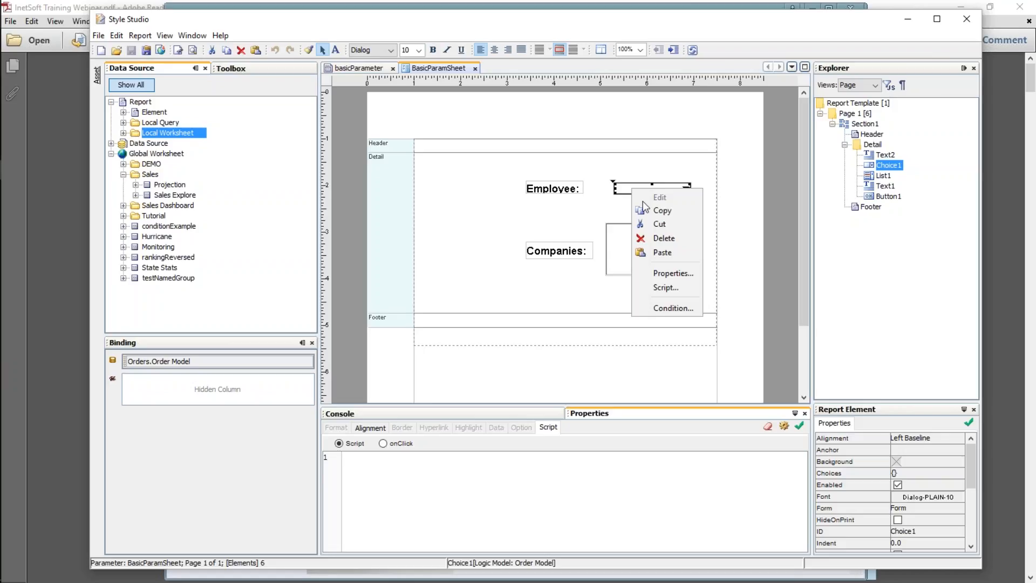
pyautogui.click(691, 272)
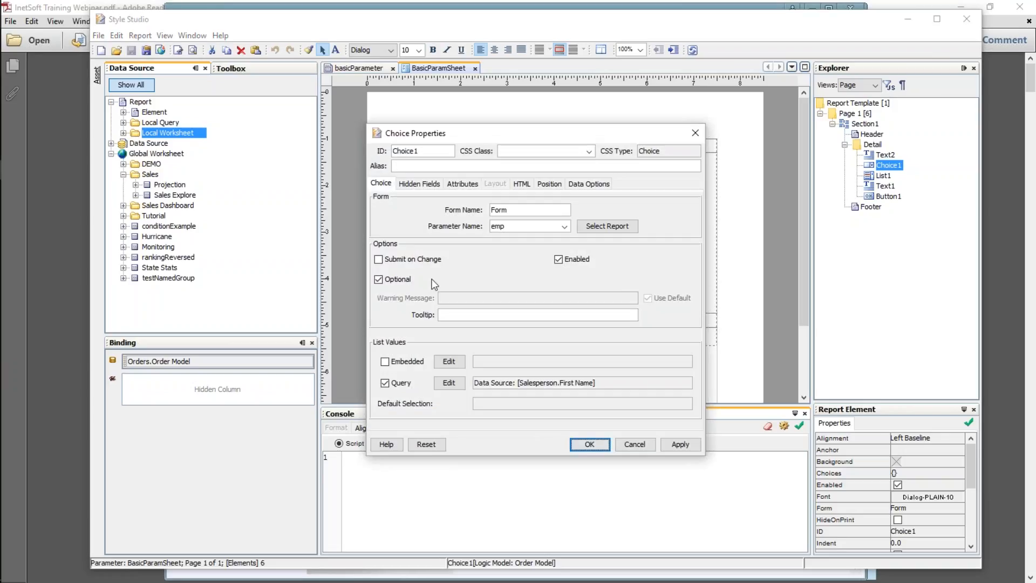
pyautogui.click(379, 259)
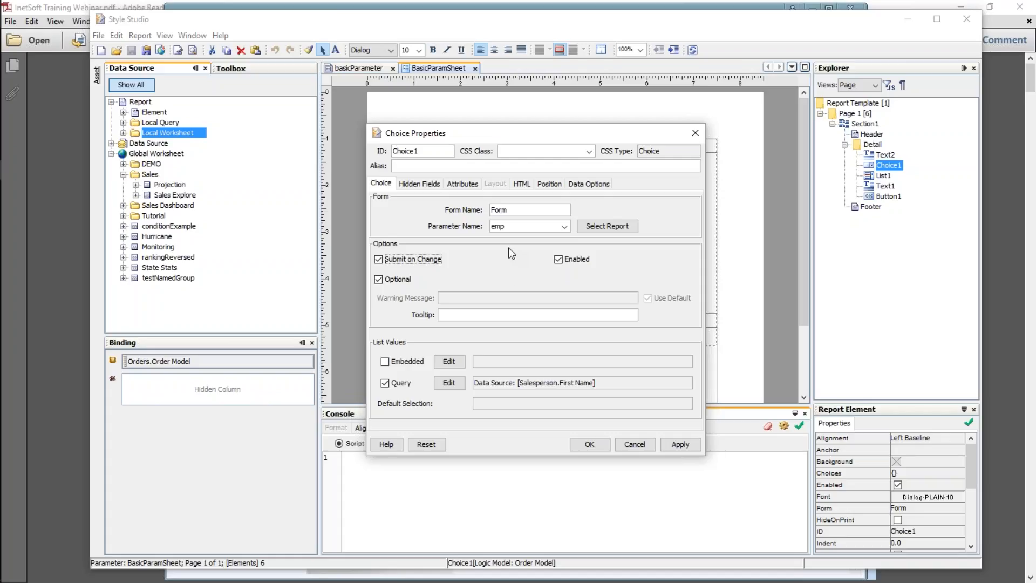
pyautogui.moveTo(556, 138); pyautogui.dragTo(326, 121)
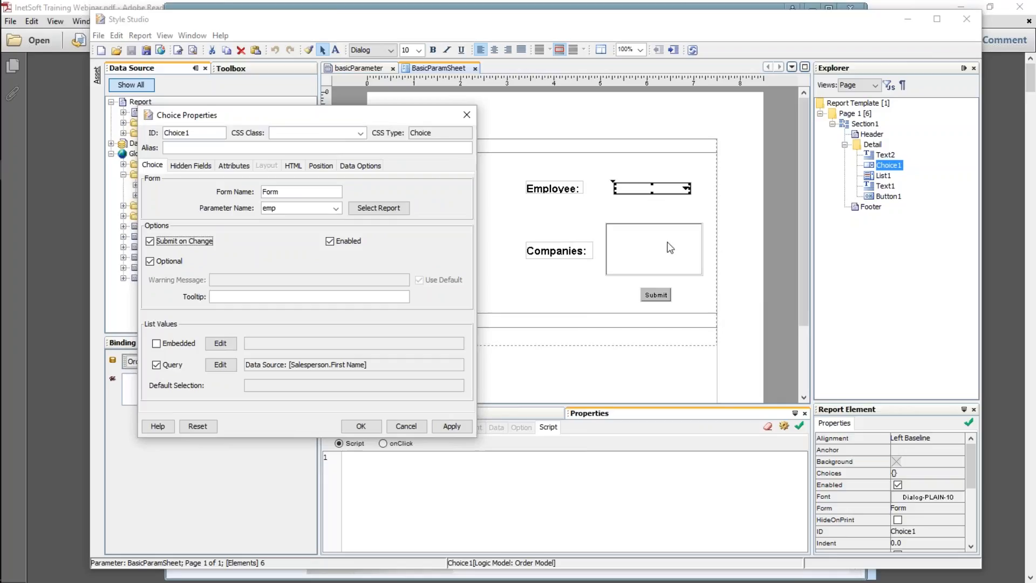
pyautogui.click(650, 245)
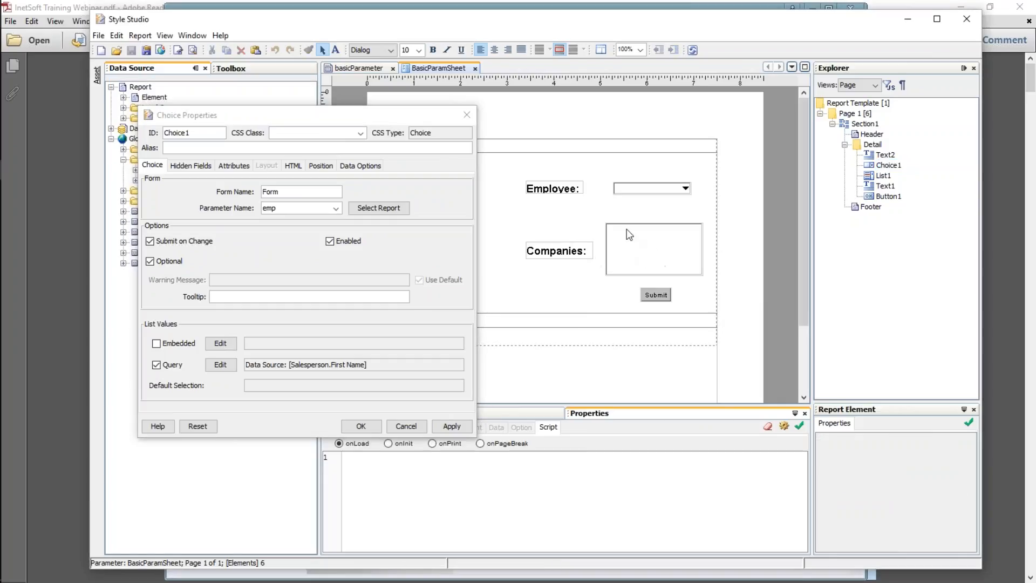
pyautogui.click(273, 129)
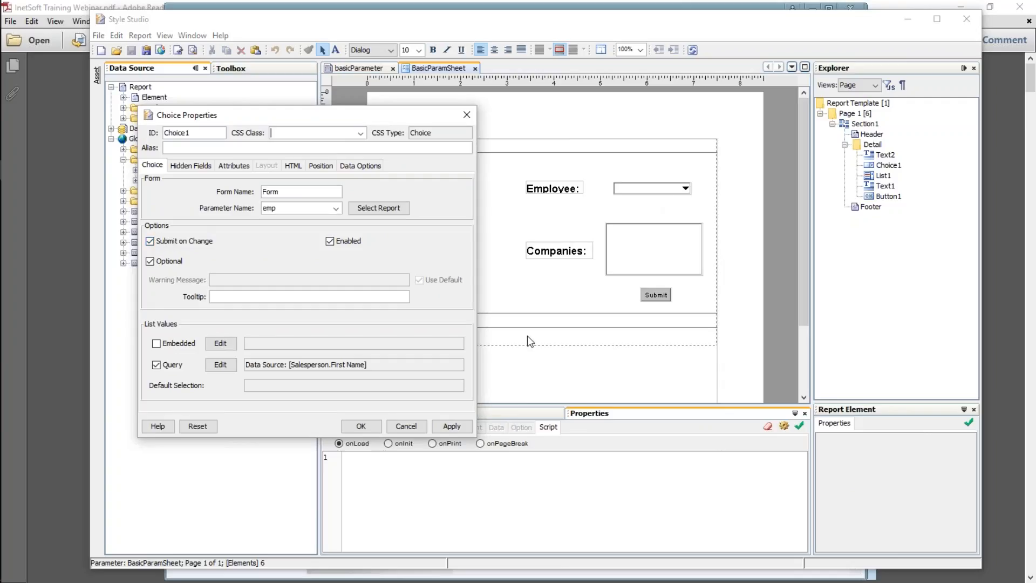
pyautogui.click(361, 427)
# Review the form, options and list values in the Companies list's properties, and close the dialog
pyautogui.click(658, 253)
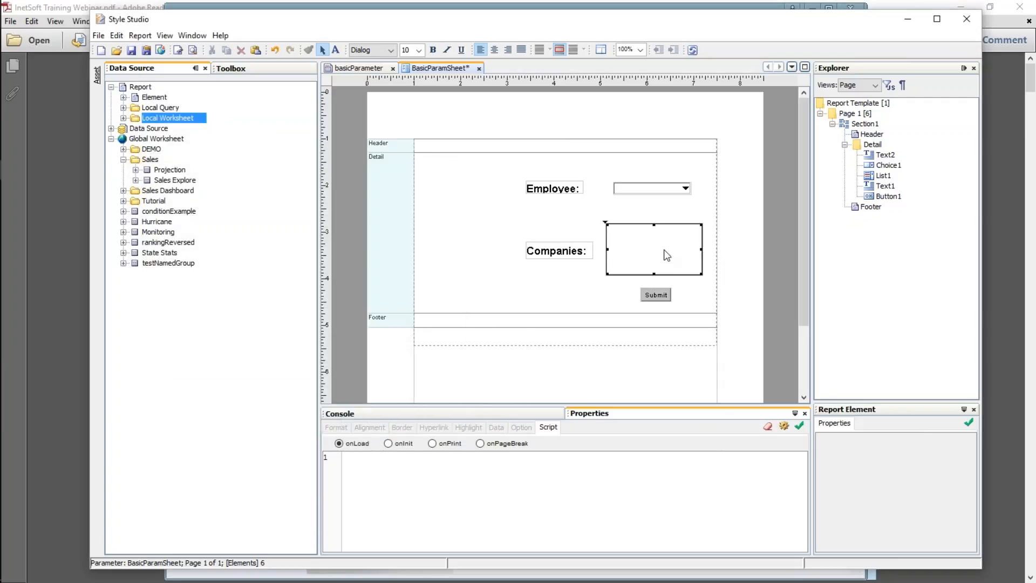
pyautogui.rightClick(653, 247)
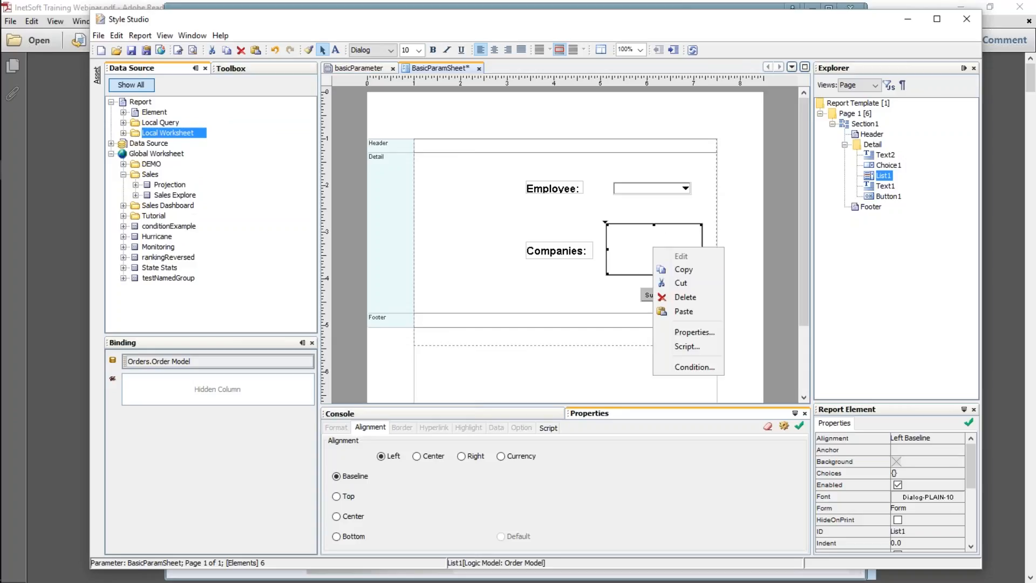
pyautogui.click(704, 335)
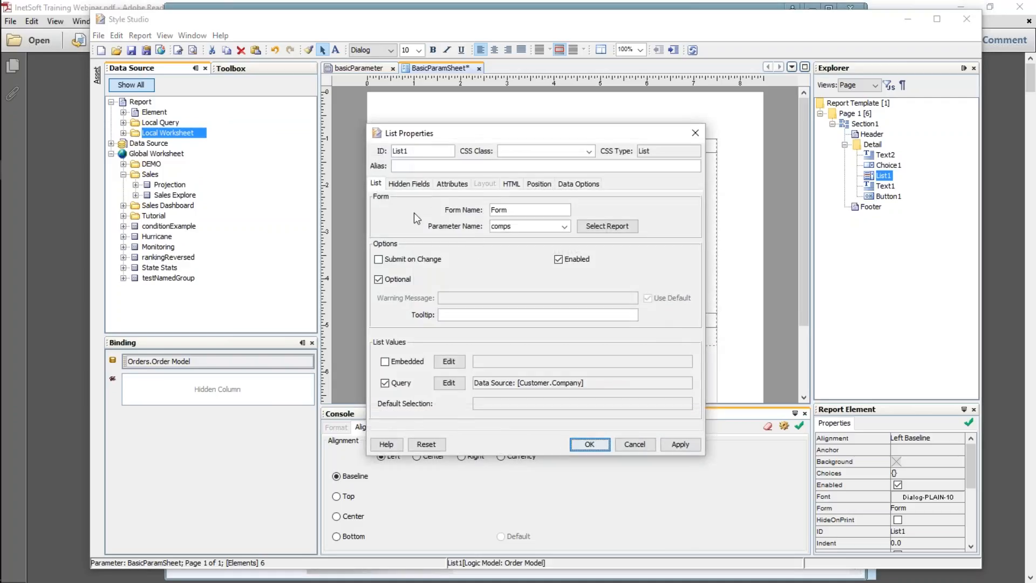
pyautogui.click(678, 444)
pyautogui.click(694, 133)
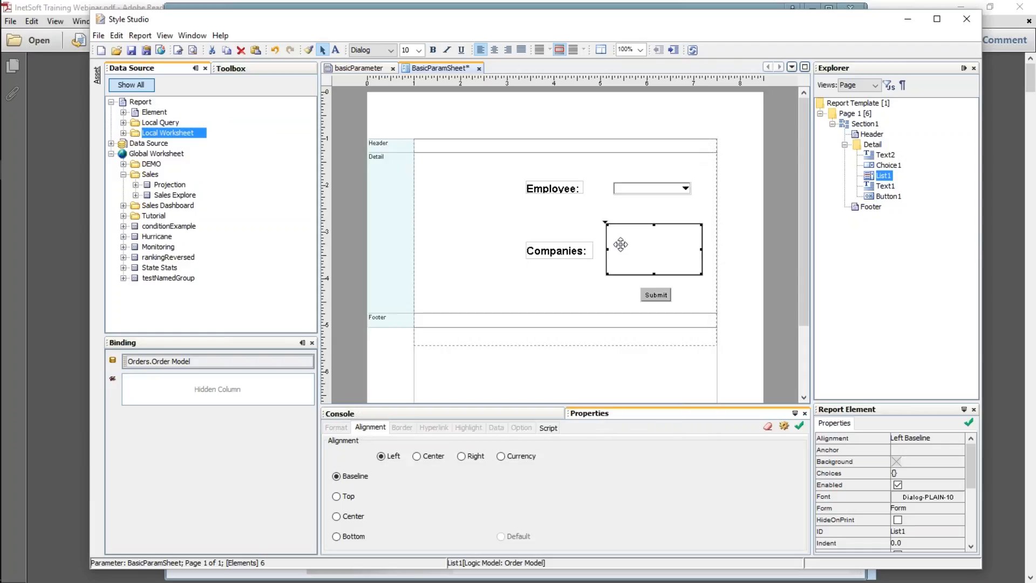
# Begin a condition on the Companies list using the Salesperson.First Name field with the equal to operator
pyautogui.rightClick(639, 255)
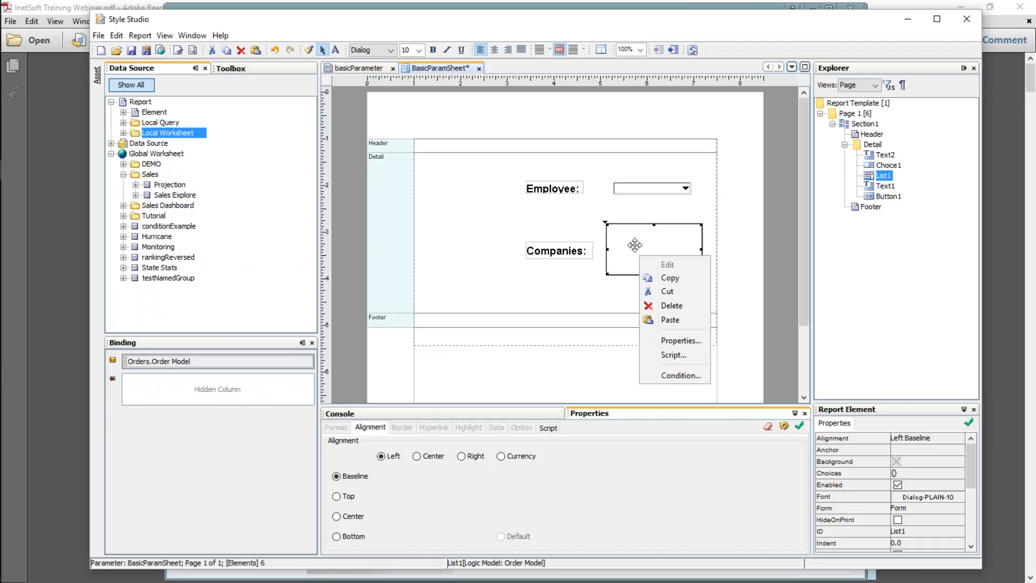
pyautogui.click(691, 372)
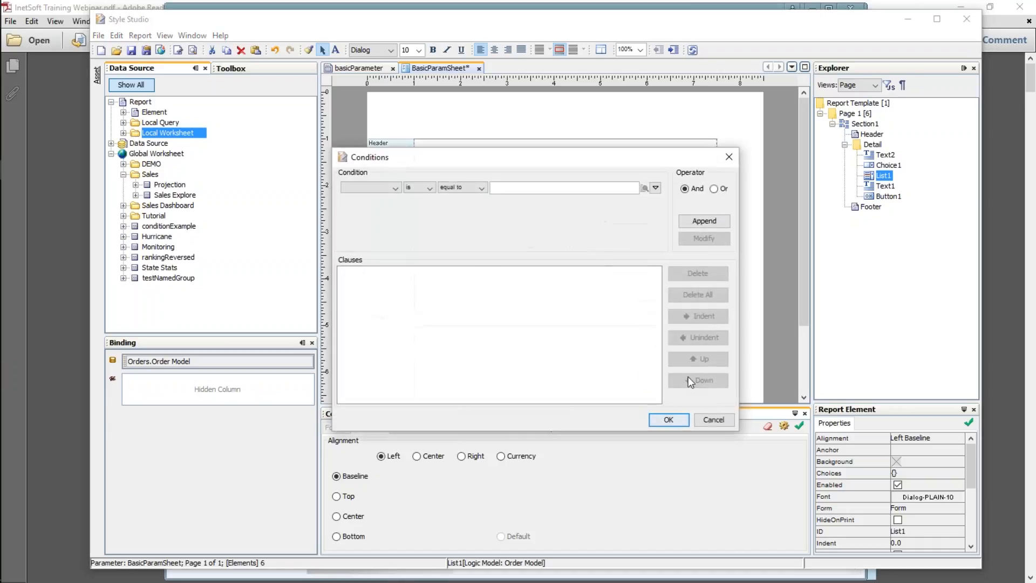
pyautogui.click(395, 188)
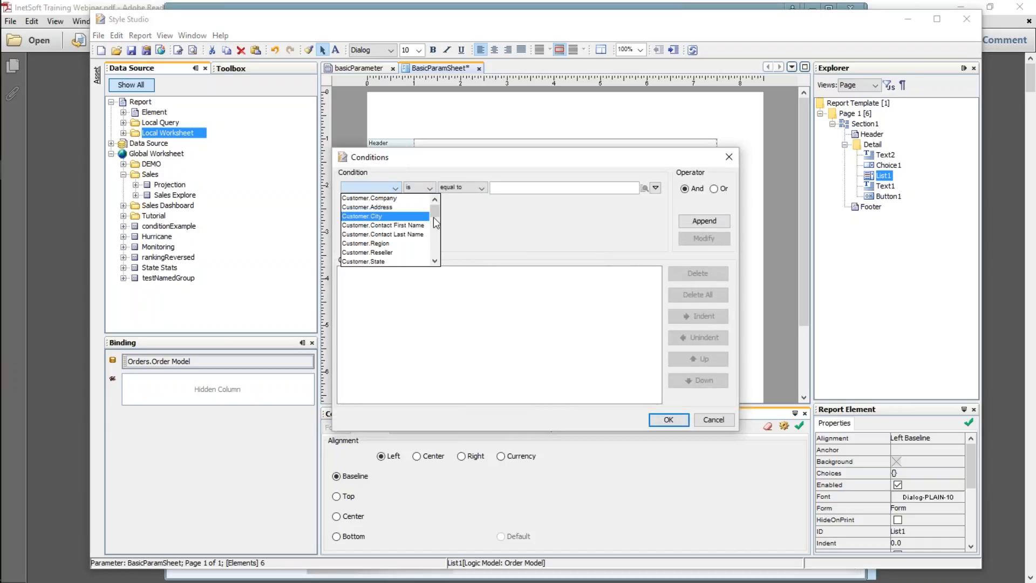
pyautogui.moveTo(436, 214); pyautogui.dragTo(439, 243)
pyautogui.click(405, 238)
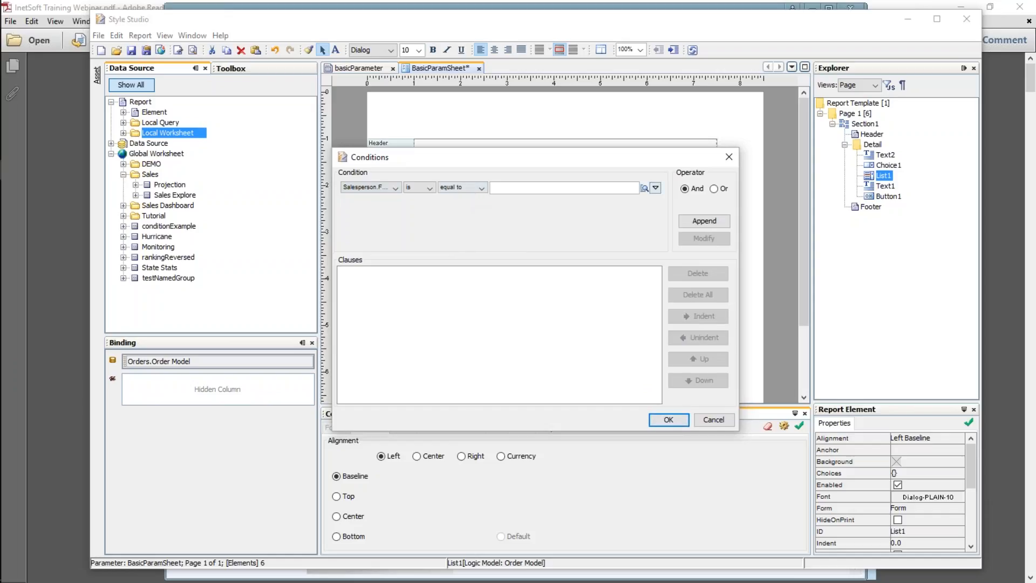
# Compare the condition's field against a variable named emp and append the clause
pyautogui.moveTo(629, 155); pyautogui.dragTo(612, 267)
pyautogui.click(668, 296)
pyautogui.click(692, 326)
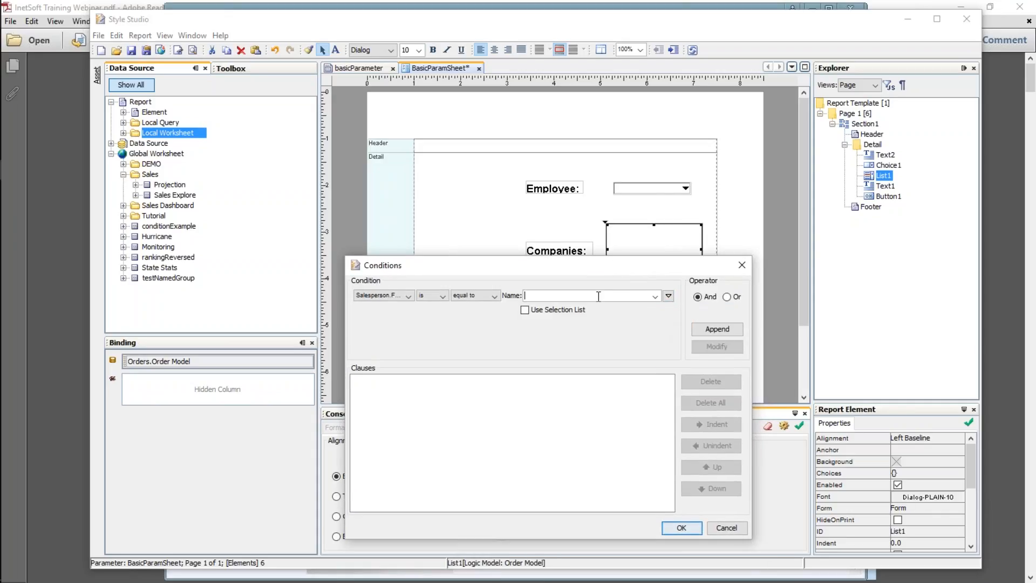
pyautogui.click(658, 296)
pyautogui.click(657, 296)
pyautogui.write('emp')
pyautogui.moveTo(586, 271); pyautogui.dragTo(599, 334)
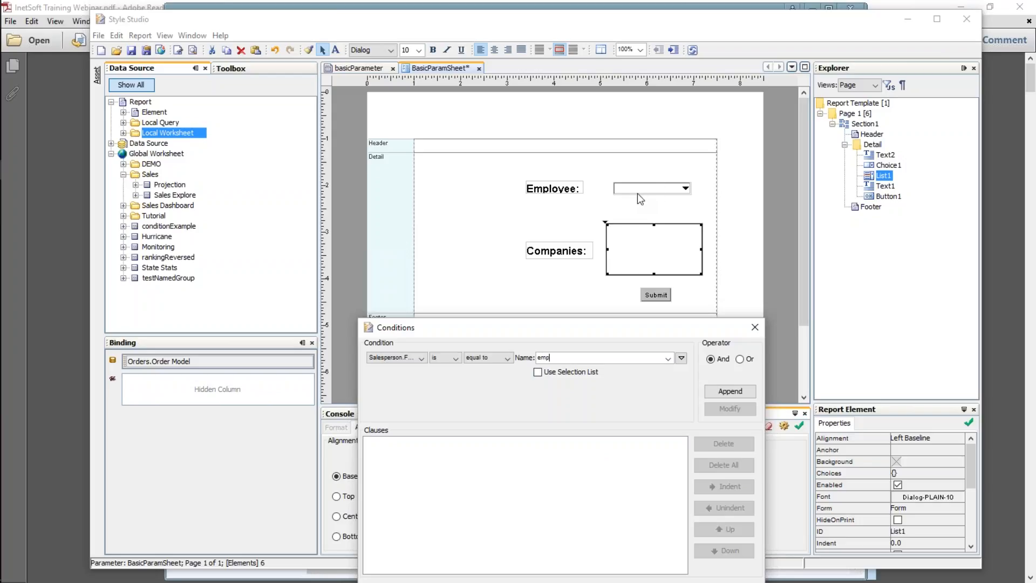
pyautogui.click(726, 394)
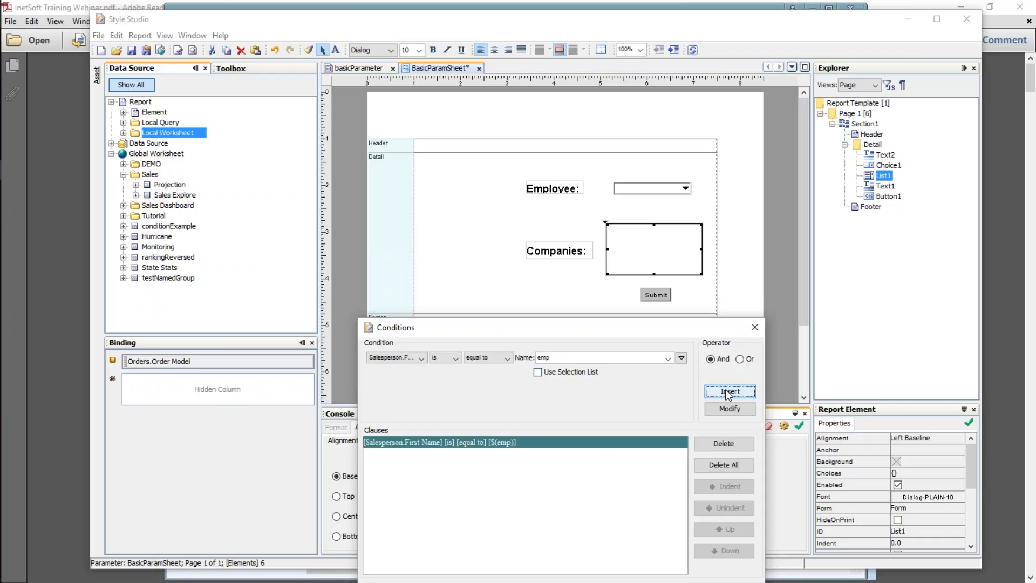
# Accept the Companies list's conditions and save BasicParamSheet
pyautogui.moveTo(578, 333); pyautogui.dragTo(564, 297)
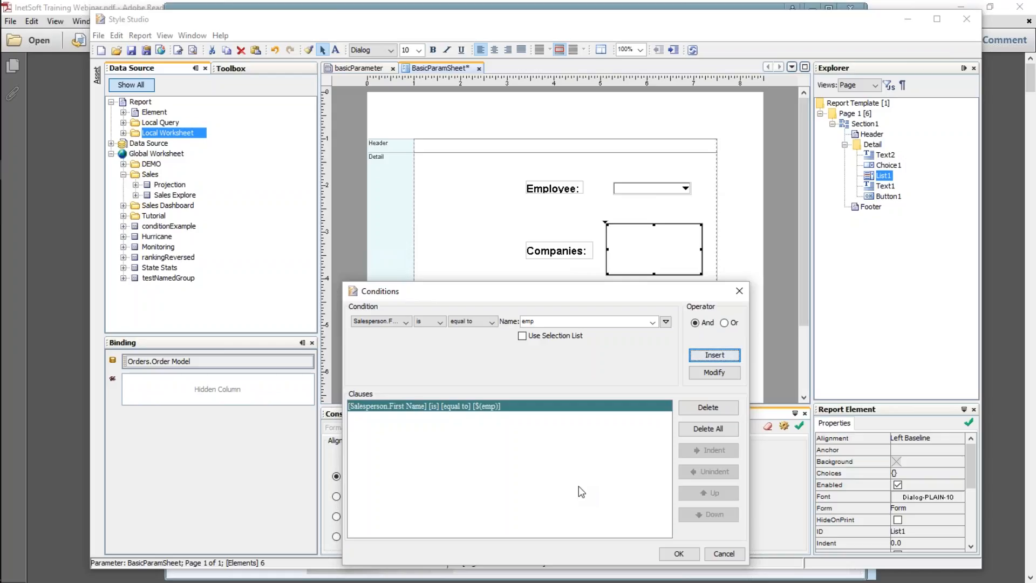
pyautogui.click(682, 553)
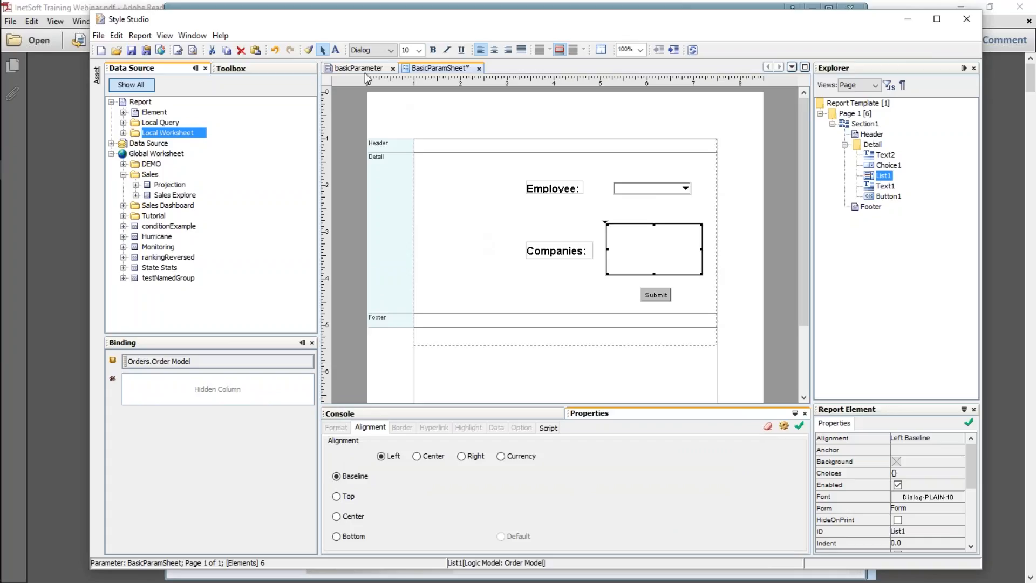
pyautogui.hotkey('ctrl', 's')
# Open basicParameter in the browser's report repository, and return to Style Studio to bring up the basicParameter report
pyautogui.moveTo(2, 133)
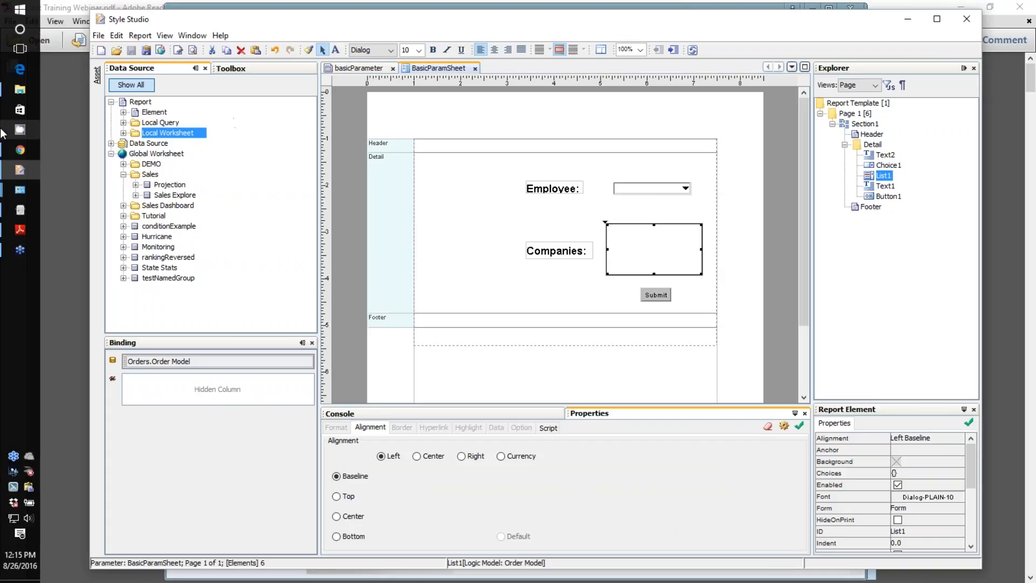
pyautogui.click(27, 152)
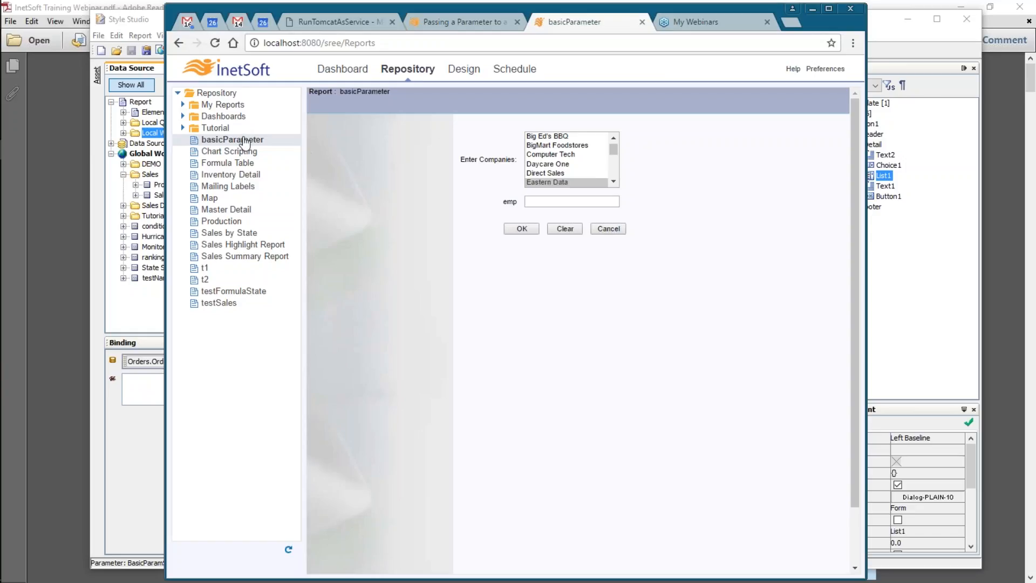
pyautogui.click(216, 143)
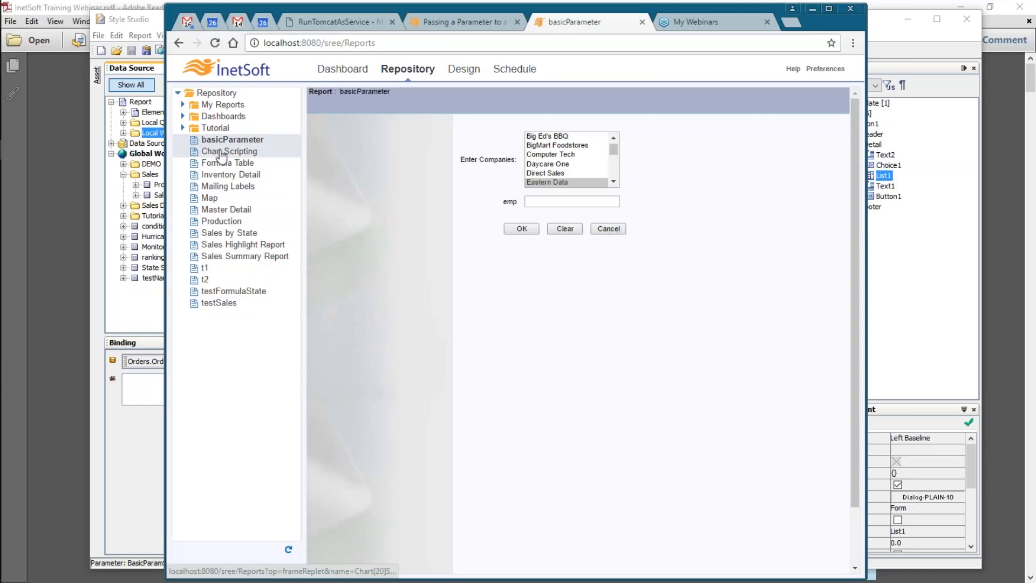
pyautogui.click(145, 20)
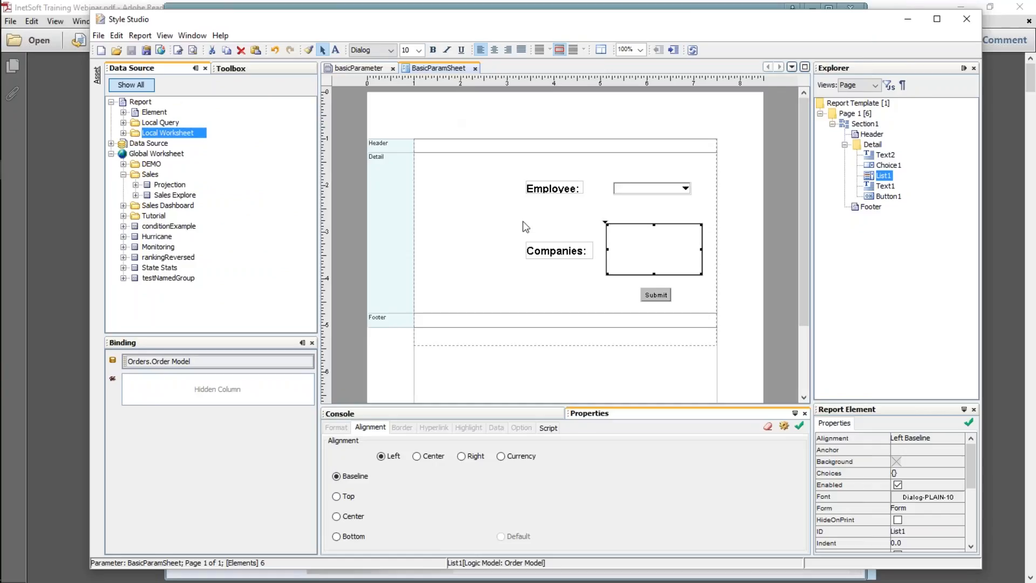
pyautogui.click(368, 67)
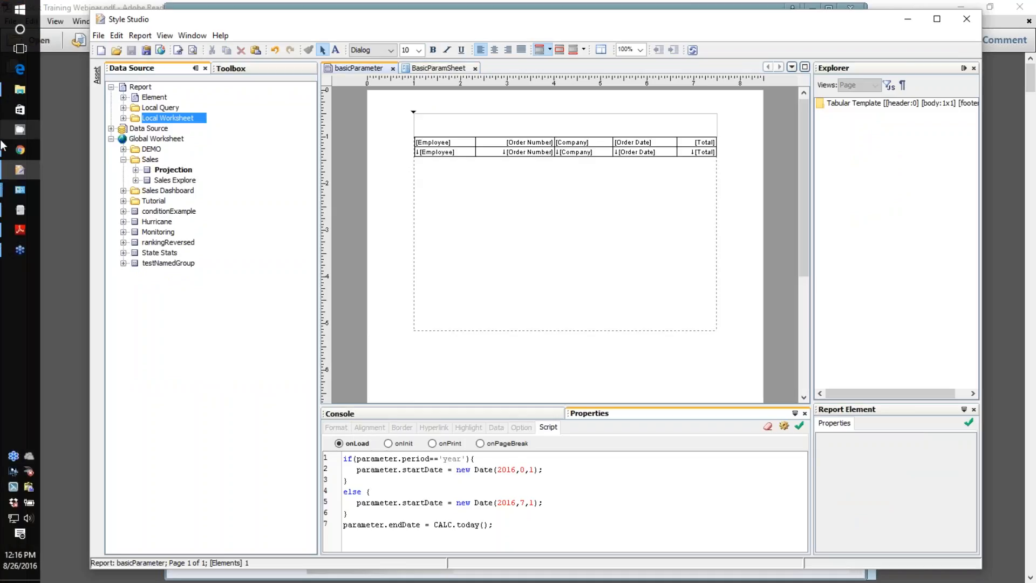
# Switch to the browser, reload the InetSoft portal, and open basicParameter from the Repository
pyautogui.click(19, 149)
pyautogui.click(380, 43)
pyautogui.press('Return')
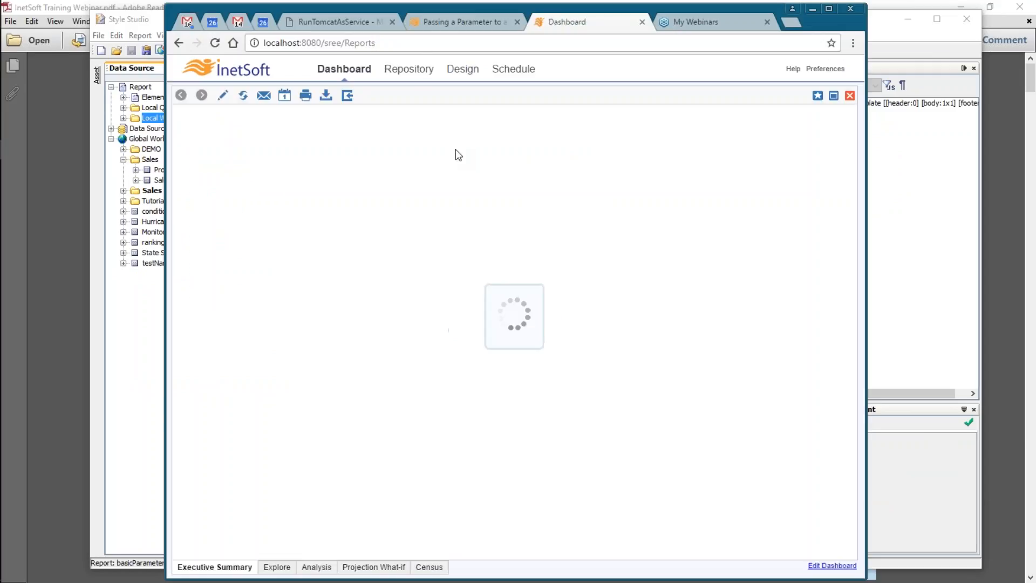
pyautogui.click(419, 75)
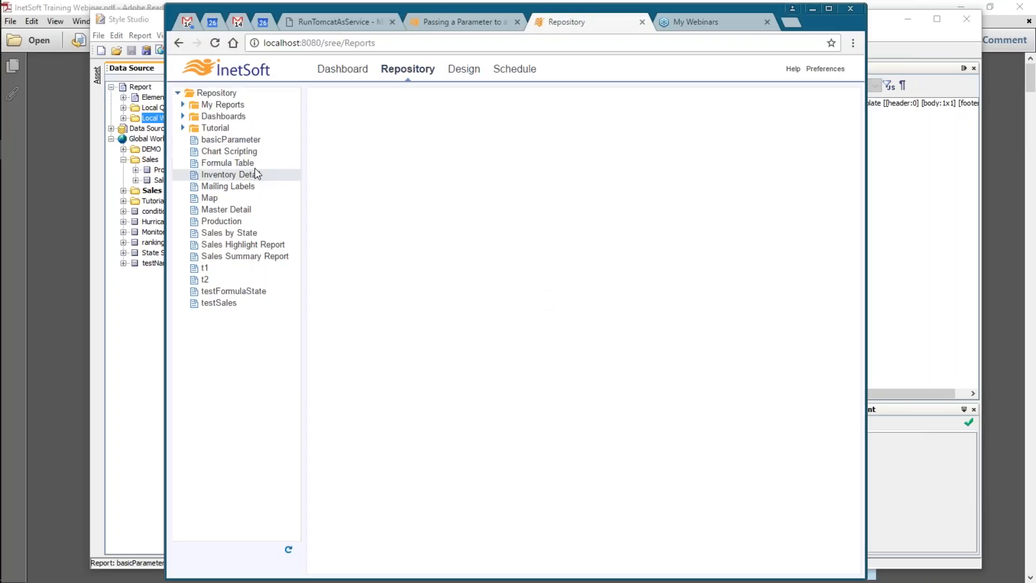
pyautogui.click(213, 143)
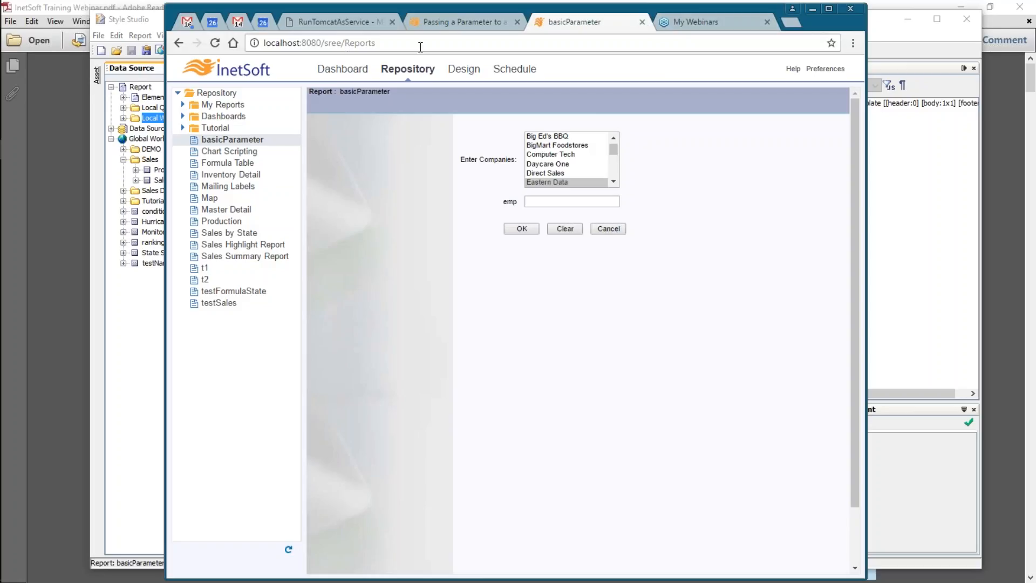
# Shut down the running InetSoft server by closing its console window
pyautogui.moveTo(1, 88)
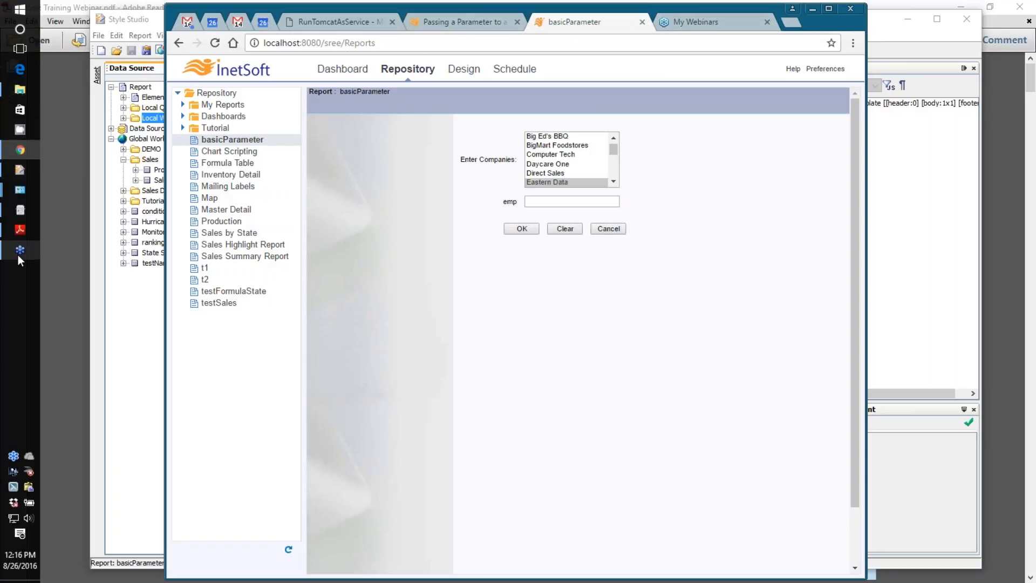
pyautogui.click(20, 210)
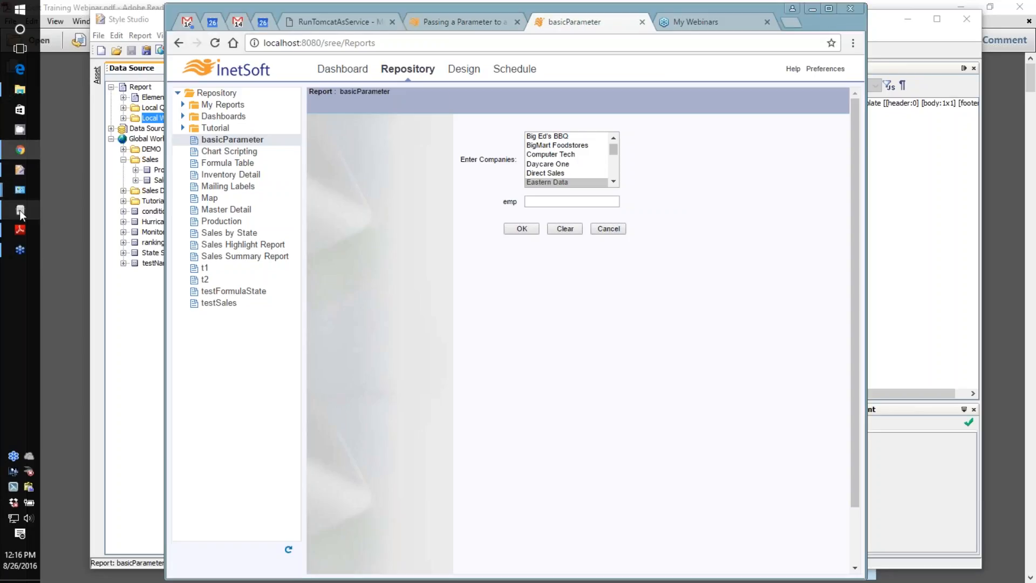
pyautogui.click(428, 7)
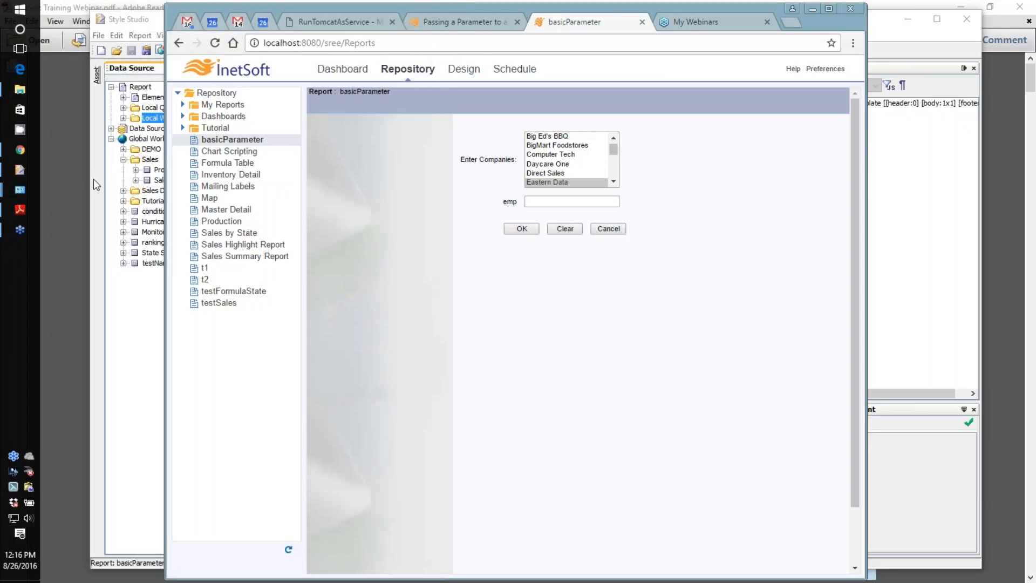
# Start the InetSoft server from the installed Style Intelligence 12.1 4-14-16 programs
pyautogui.press('super')
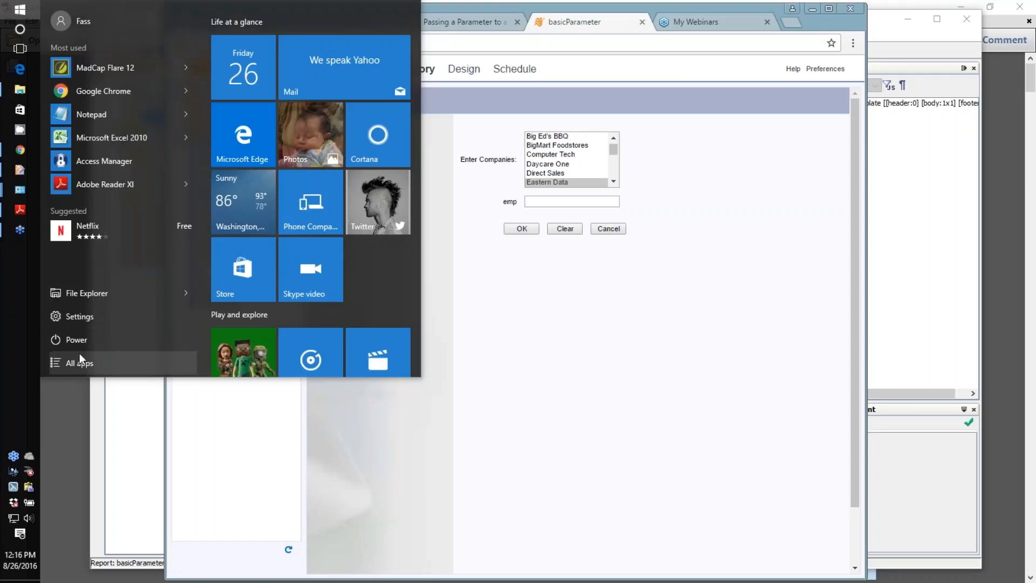
pyautogui.click(74, 342)
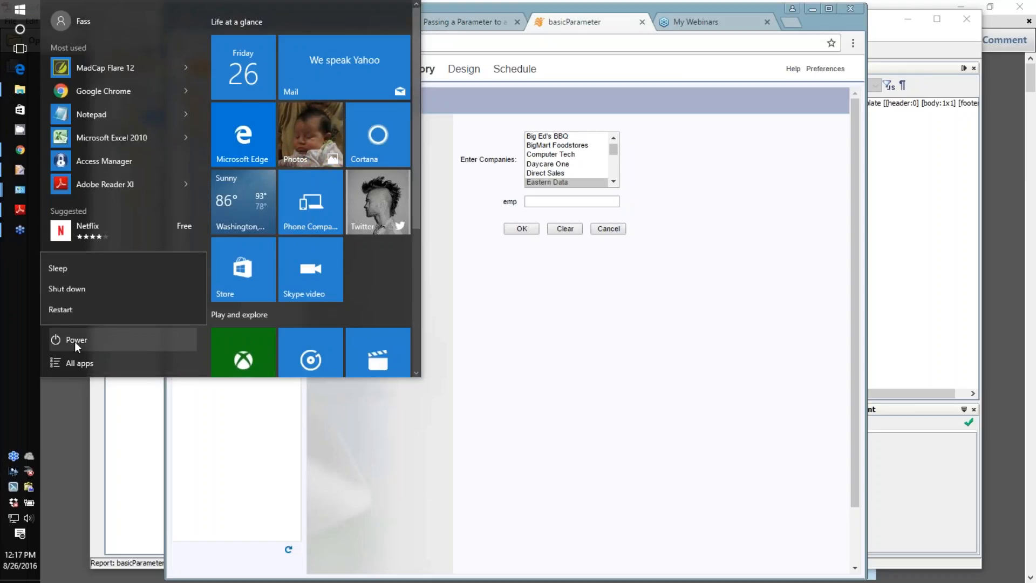
pyautogui.click(81, 360)
pyautogui.click(84, 364)
pyautogui.scroll(-10, 134, 235)
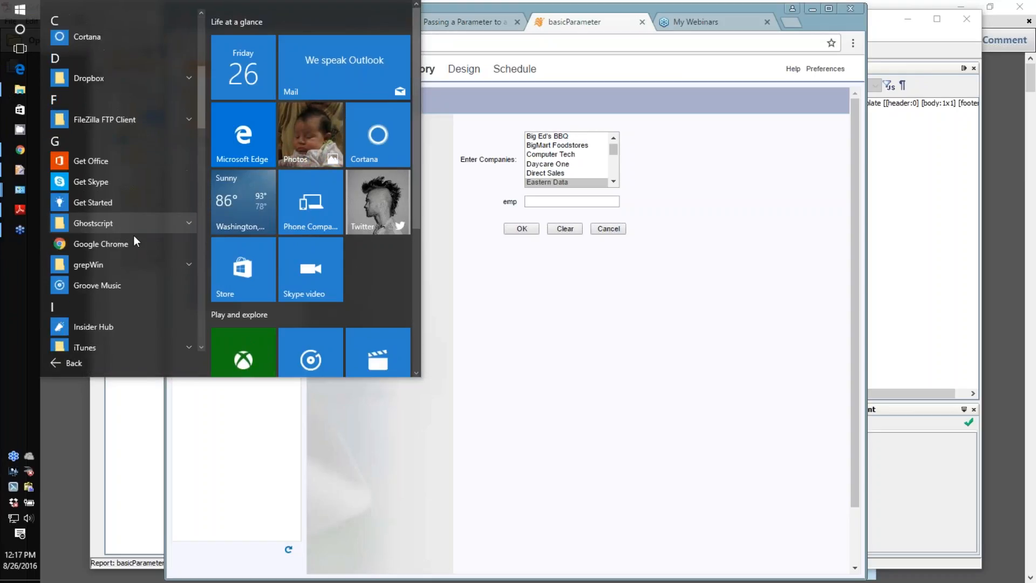
pyautogui.scroll(-4, 139, 274)
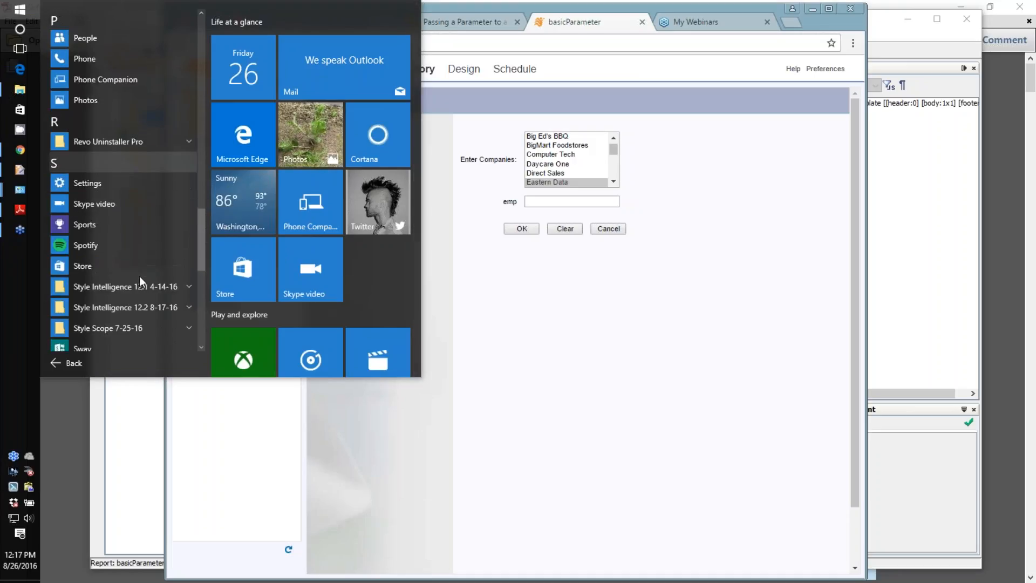
pyautogui.scroll(-3, 141, 162)
pyautogui.scroll(2, 137, 109)
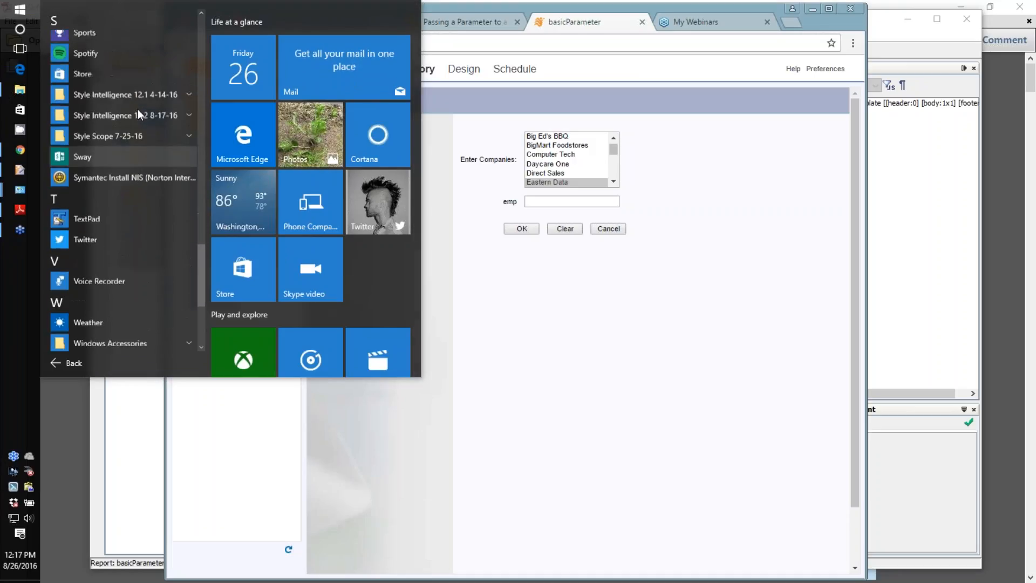
pyautogui.click(129, 112)
pyautogui.click(101, 136)
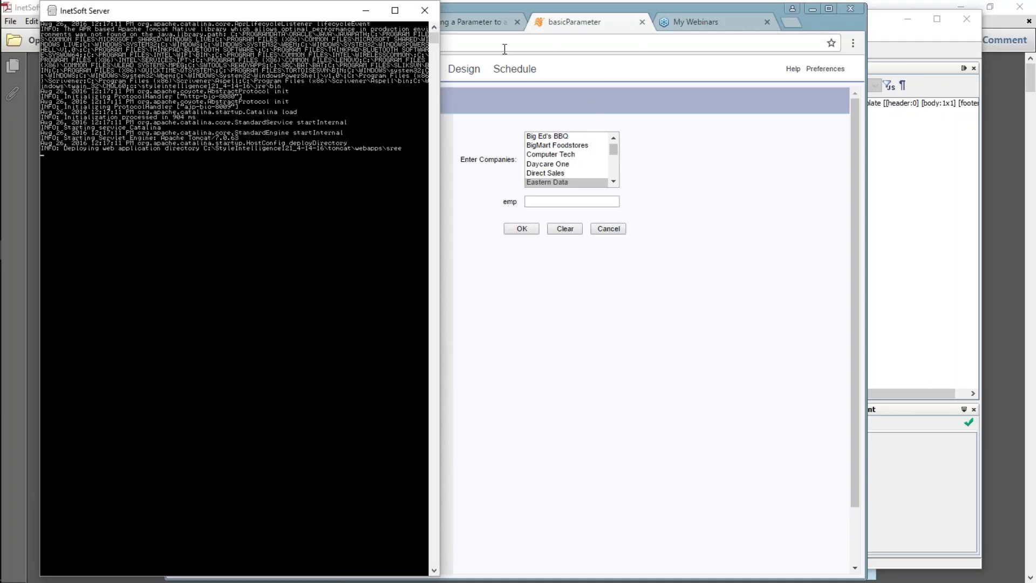
# Preview the basicParameter report in Style Studio, choose the first listed employee, and return to the BasicParamSheet design
pyautogui.click(21, 171)
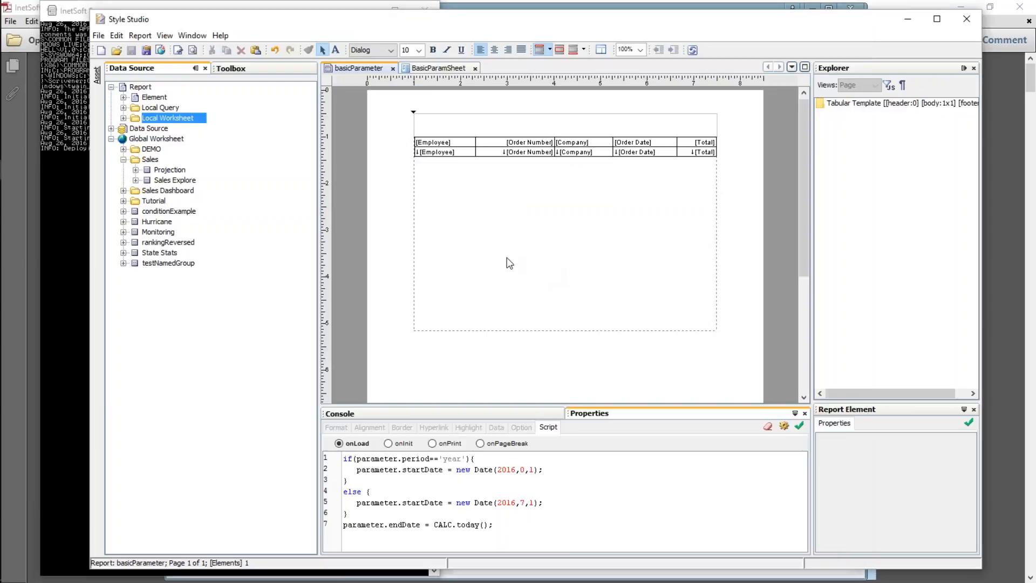
pyautogui.click(193, 50)
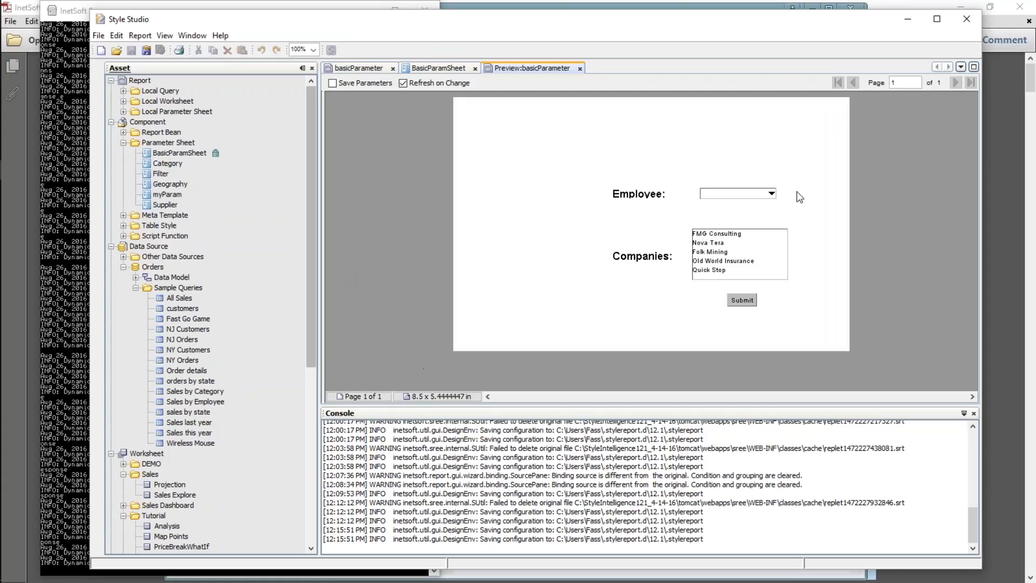
pyautogui.click(772, 194)
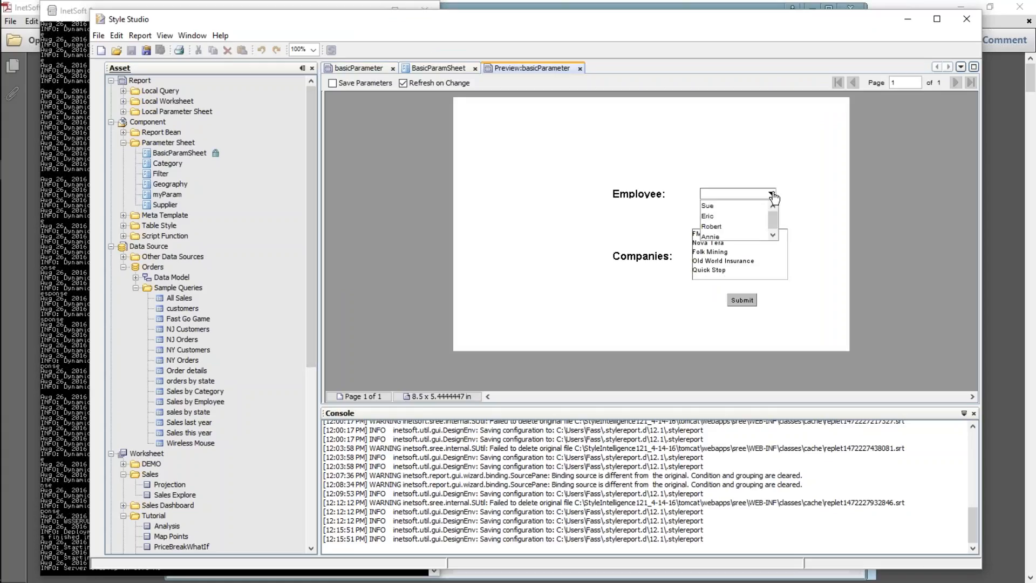
pyautogui.click(713, 205)
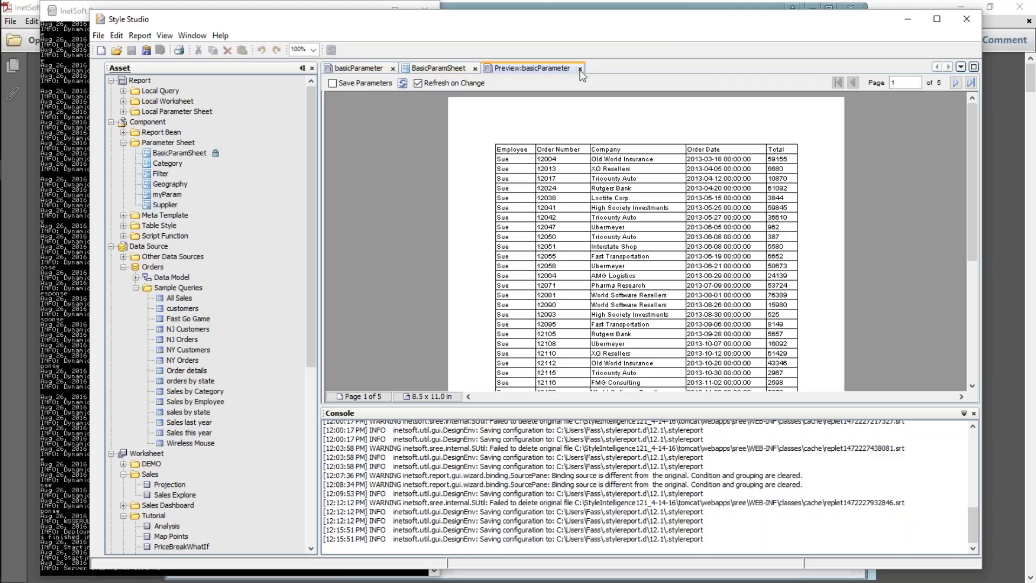
pyautogui.click(426, 69)
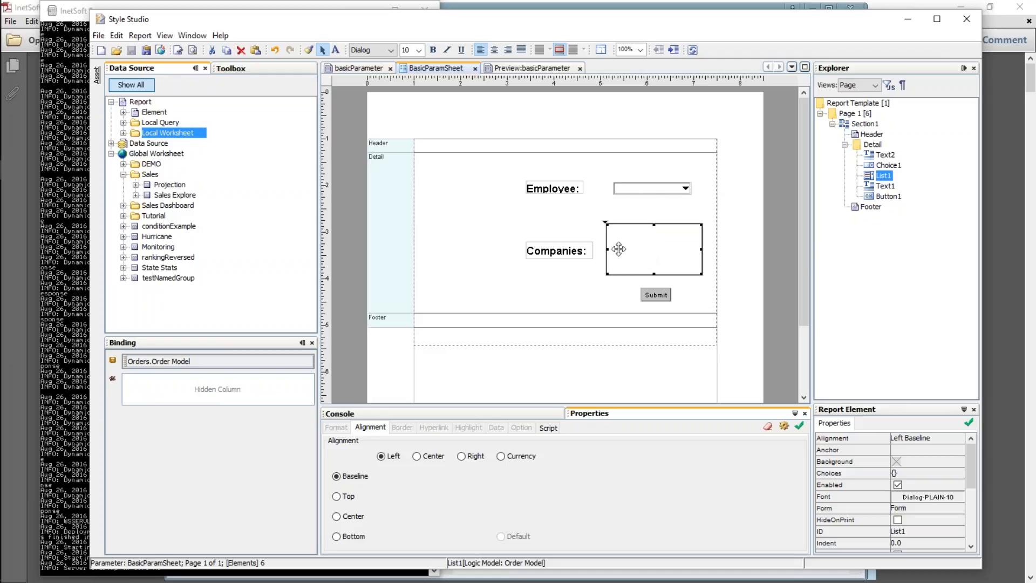
# Define a staged parameter flow for BasicParamSheet with Form.emp at Level 0 and Form.comps at Level 1, and save the sheet
pyautogui.click(139, 36)
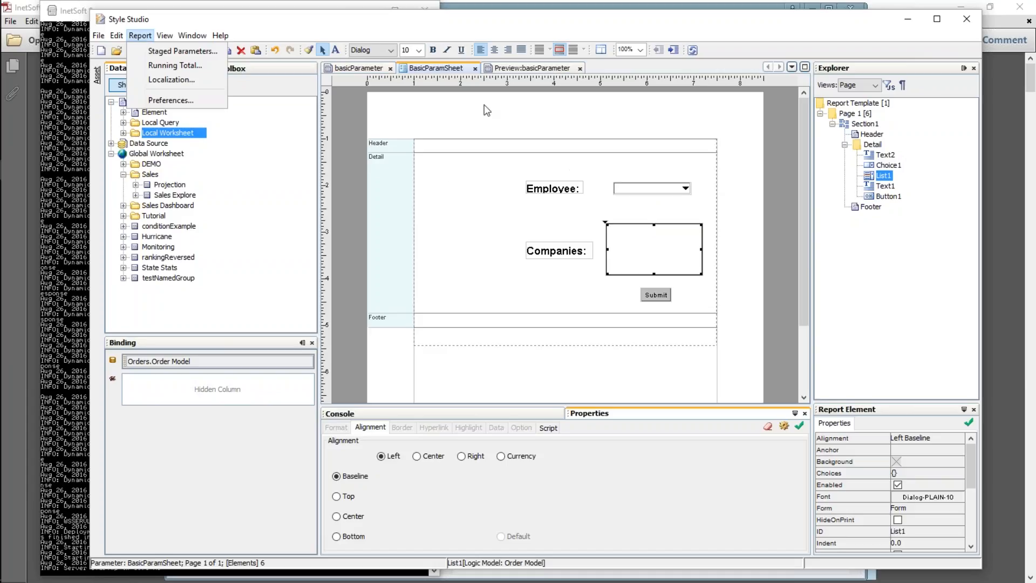
pyautogui.click(169, 51)
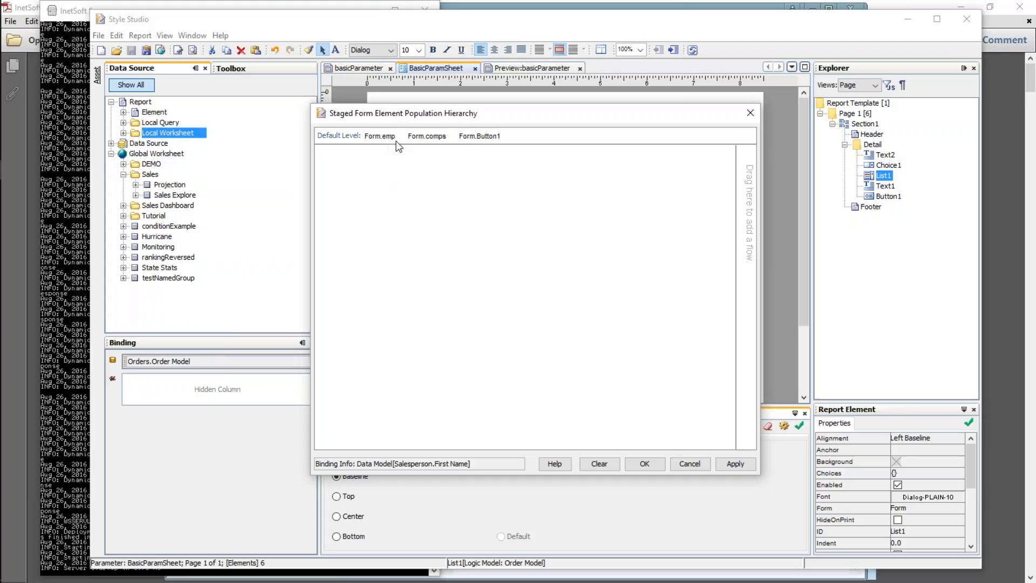
pyautogui.moveTo(380, 142); pyautogui.dragTo(752, 198)
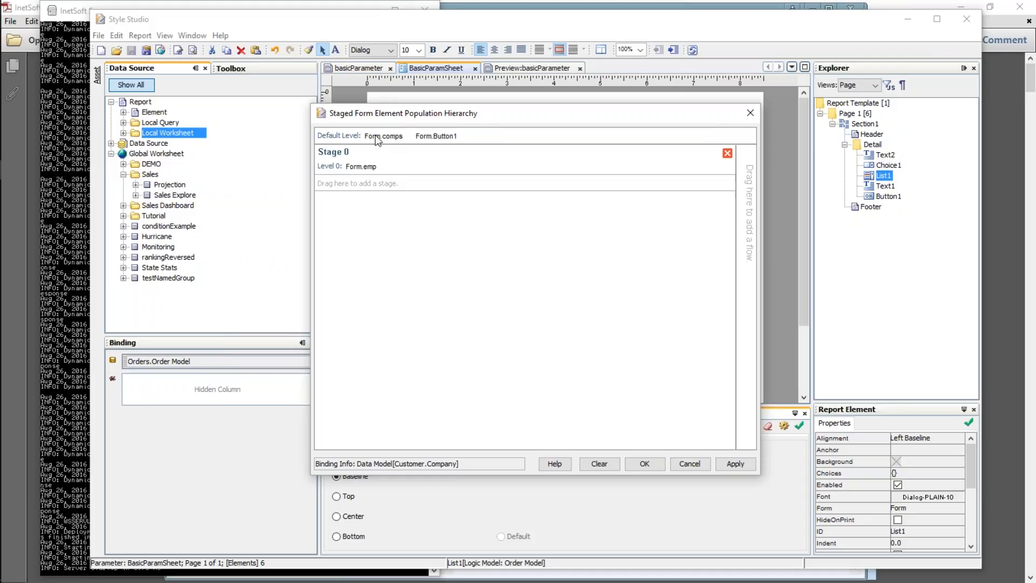
pyautogui.moveTo(396, 138); pyautogui.dragTo(368, 187)
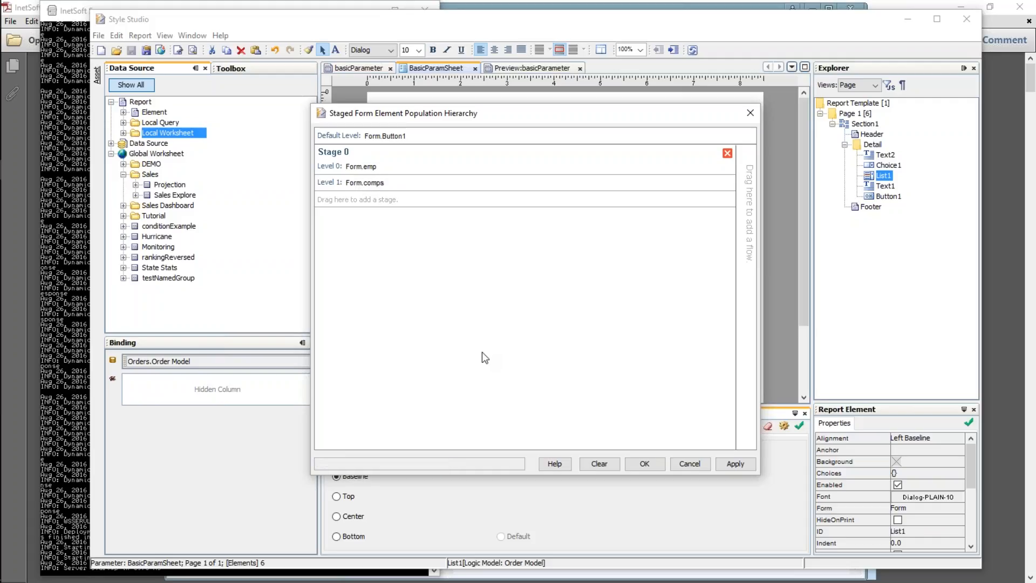
pyautogui.click(645, 464)
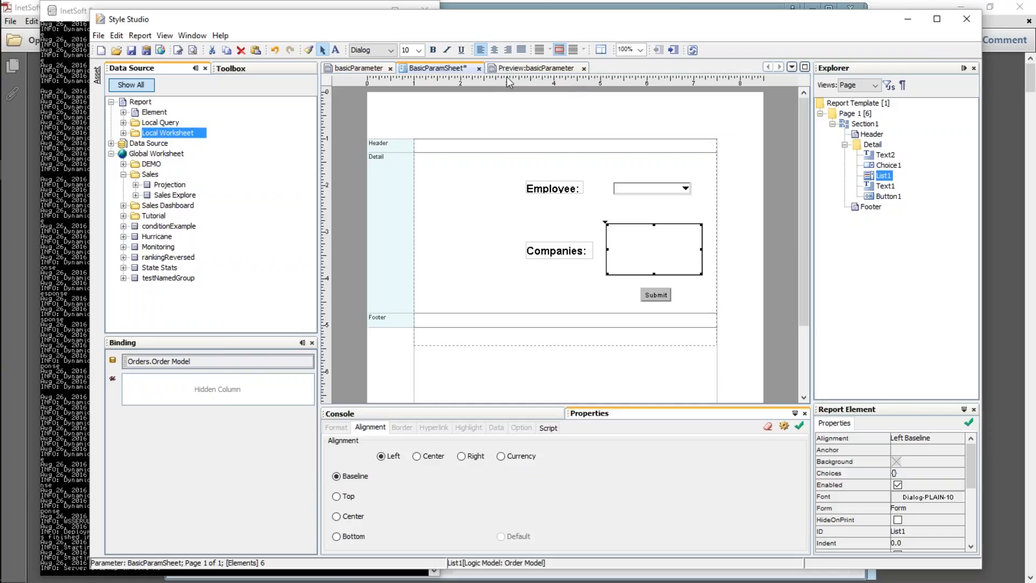
pyautogui.hotkey('ctrl', 's')
# Close the old preview, preview basicParameter afresh, choose the second listed employee and look through the Companies list
pyautogui.click(581, 68)
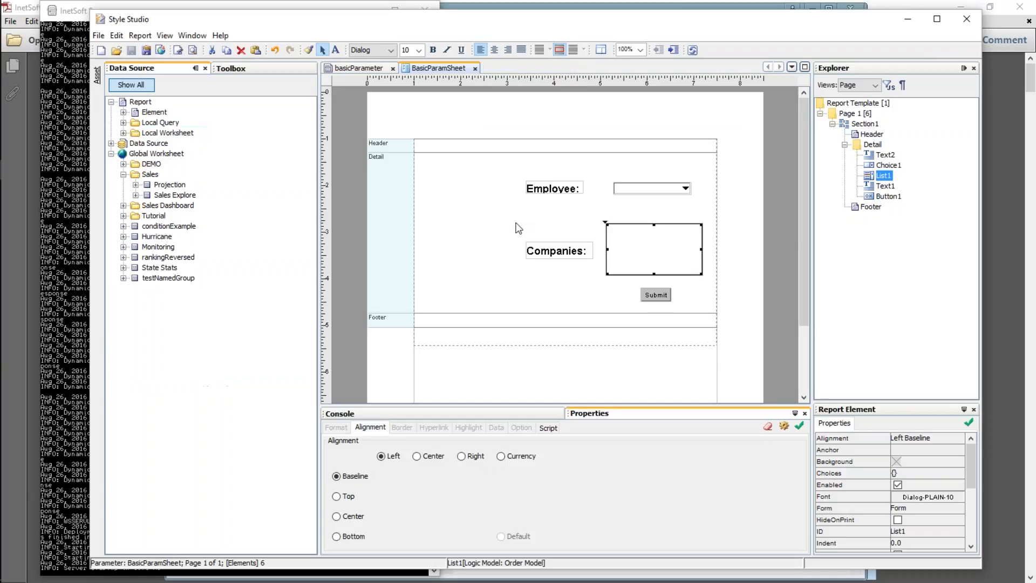
pyautogui.click(372, 69)
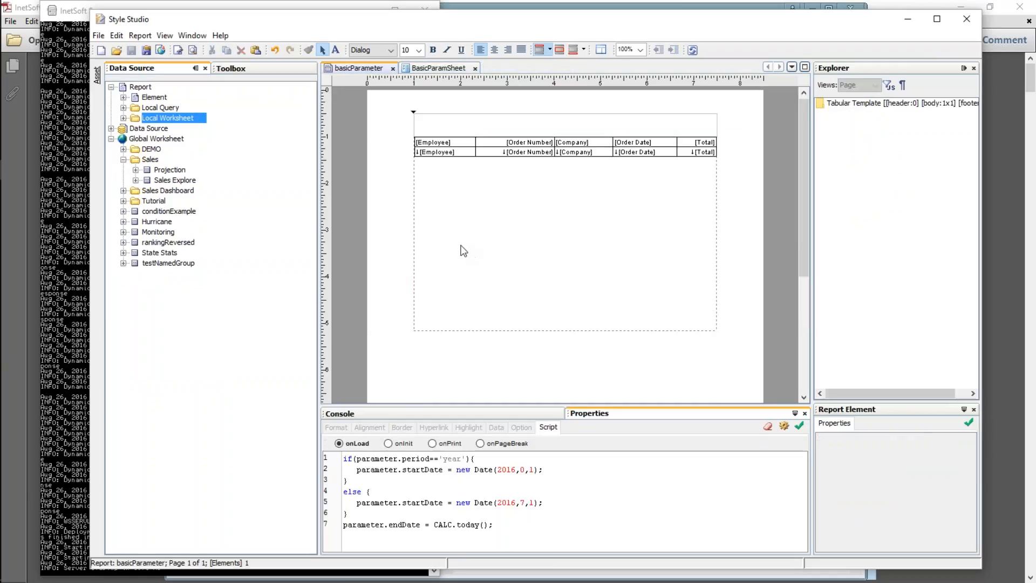
pyautogui.click(192, 50)
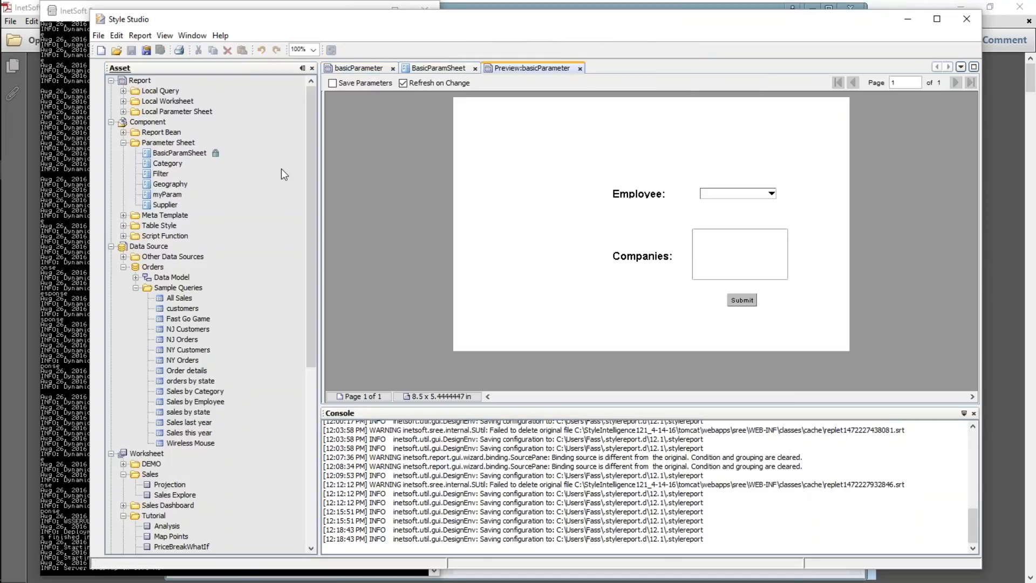
pyautogui.click(722, 194)
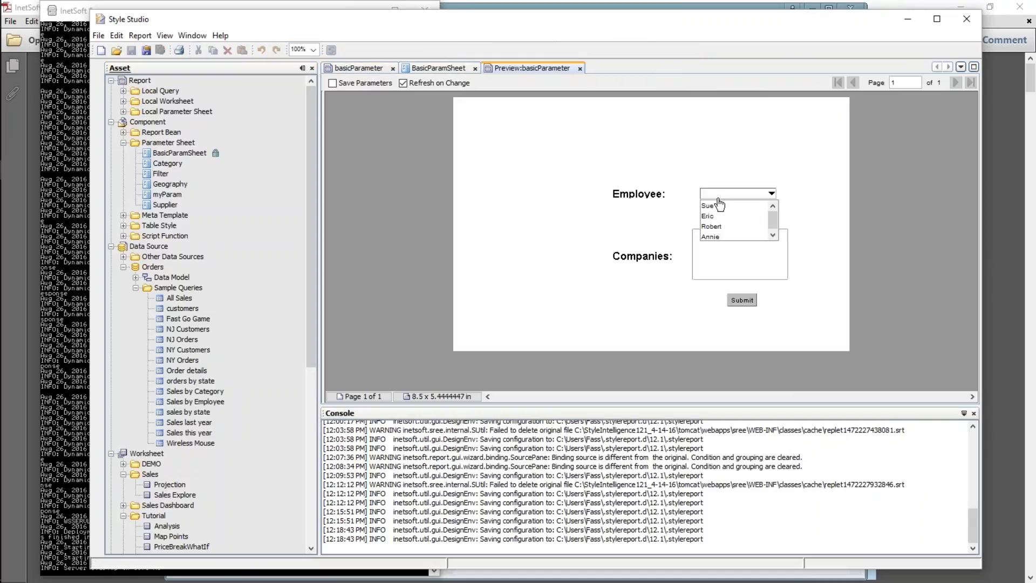
pyautogui.click(716, 217)
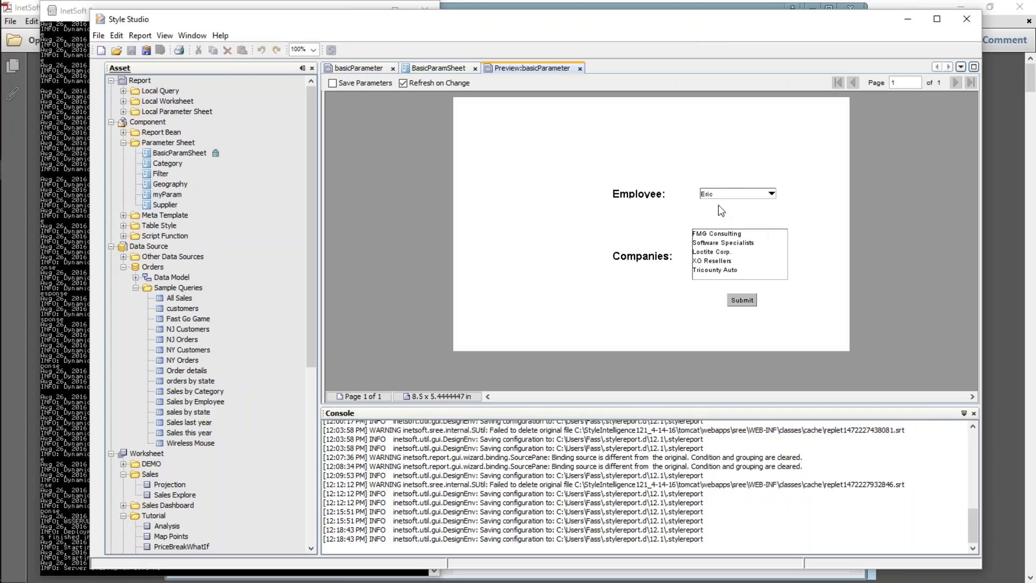
pyautogui.moveTo(793, 243)
pyautogui.mouseDown()
pyautogui.moveTo(804, 287)
pyautogui.moveTo(796, 243)
pyautogui.mouseUp()
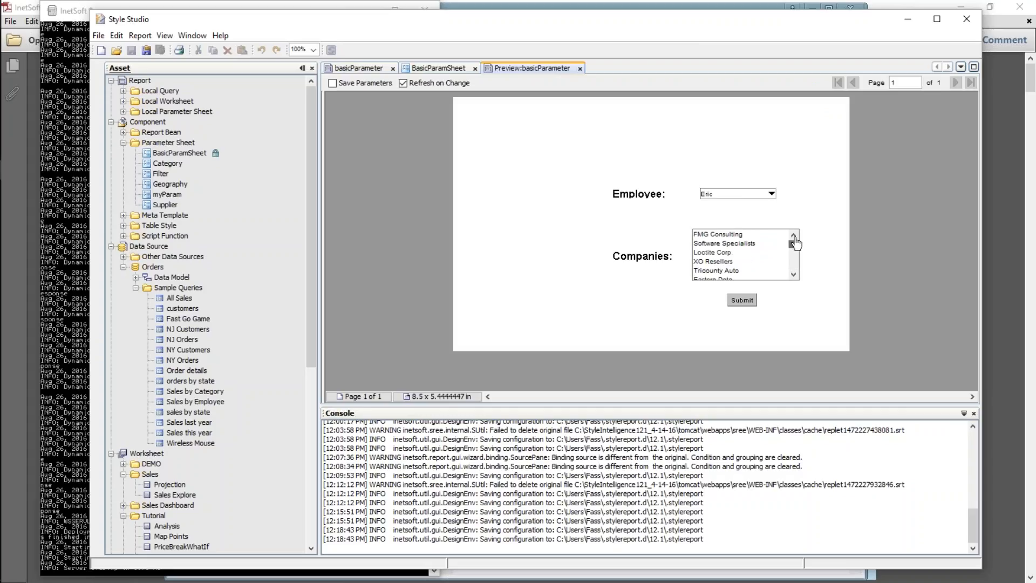
# Choose the third listed employee in the preview, check the Companies list, submit without selecting companies, and close the preview
pyautogui.click(737, 195)
pyautogui.click(733, 221)
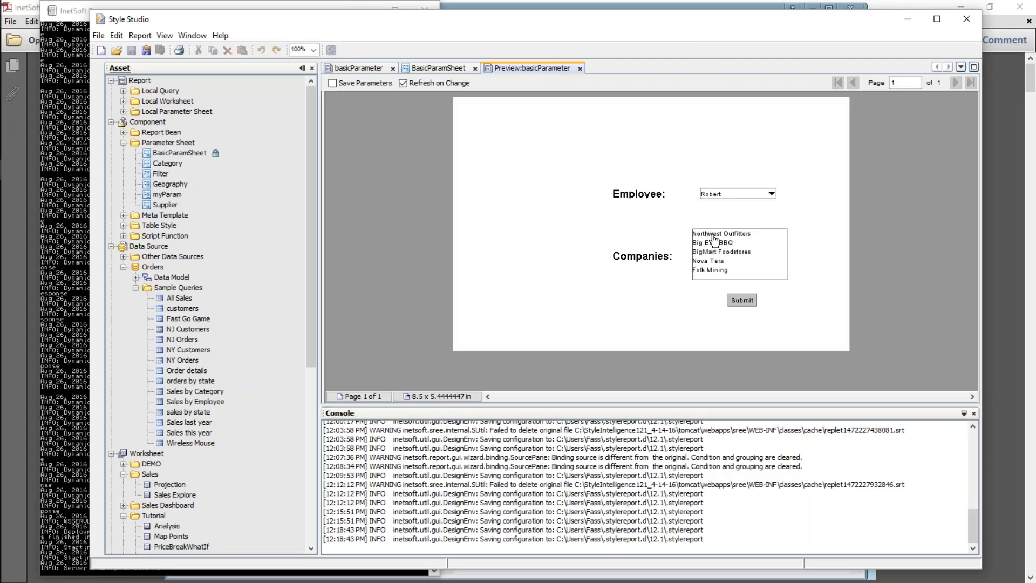
pyautogui.moveTo(793, 245)
pyautogui.mouseDown()
pyautogui.moveTo(794, 269)
pyautogui.moveTo(793, 238)
pyautogui.mouseUp()
pyautogui.click(747, 301)
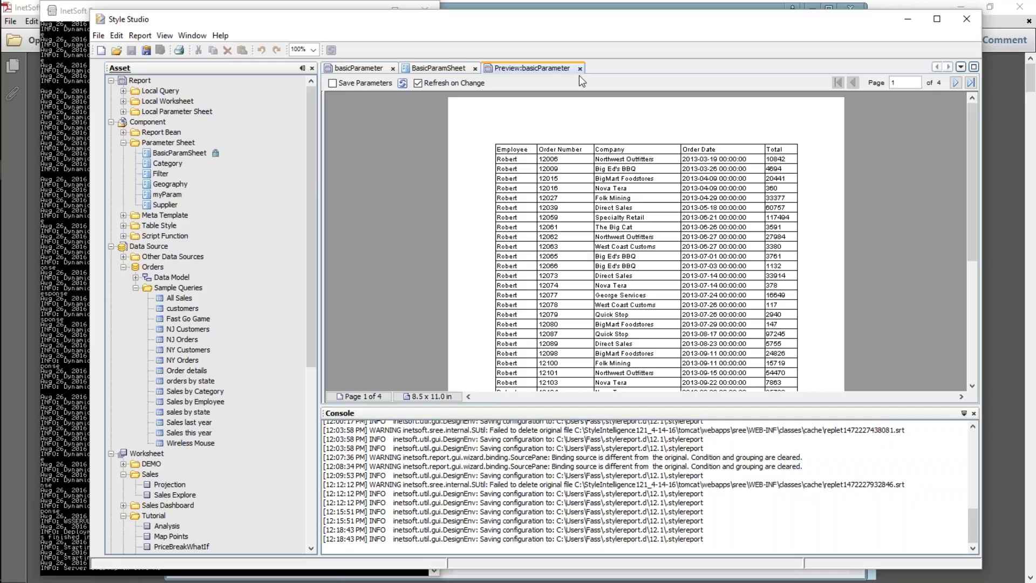
pyautogui.click(580, 67)
# Switch to the browser and reopen the basicParameter report from the InetSoft portal's Repository
pyautogui.moveTo(25, 190)
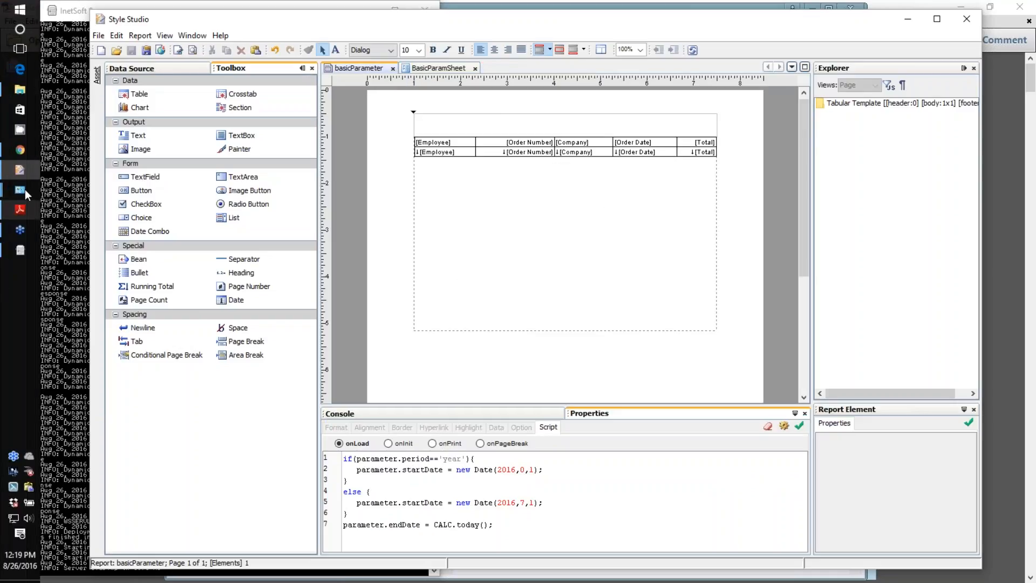
pyautogui.click(18, 153)
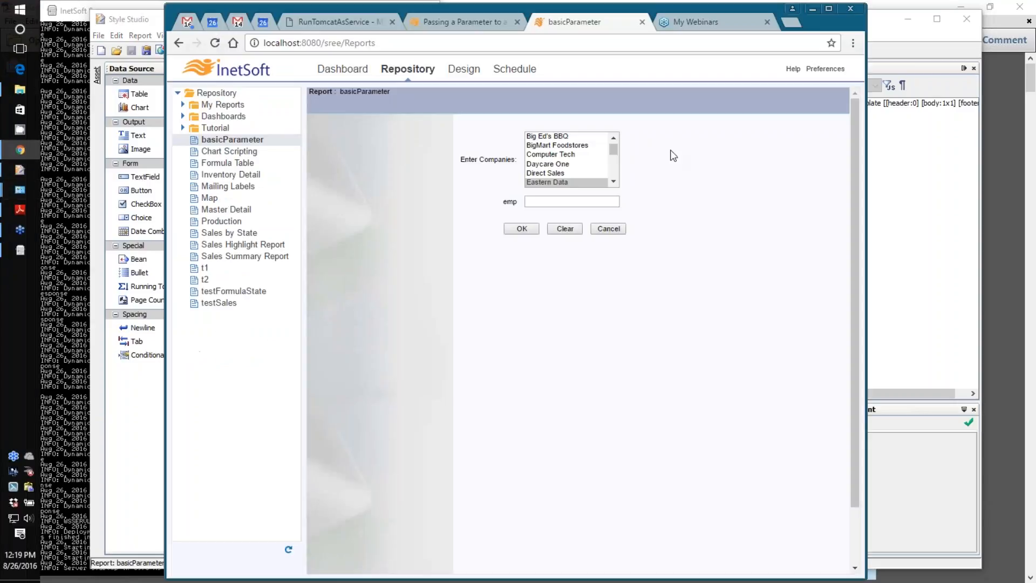
pyautogui.click(217, 142)
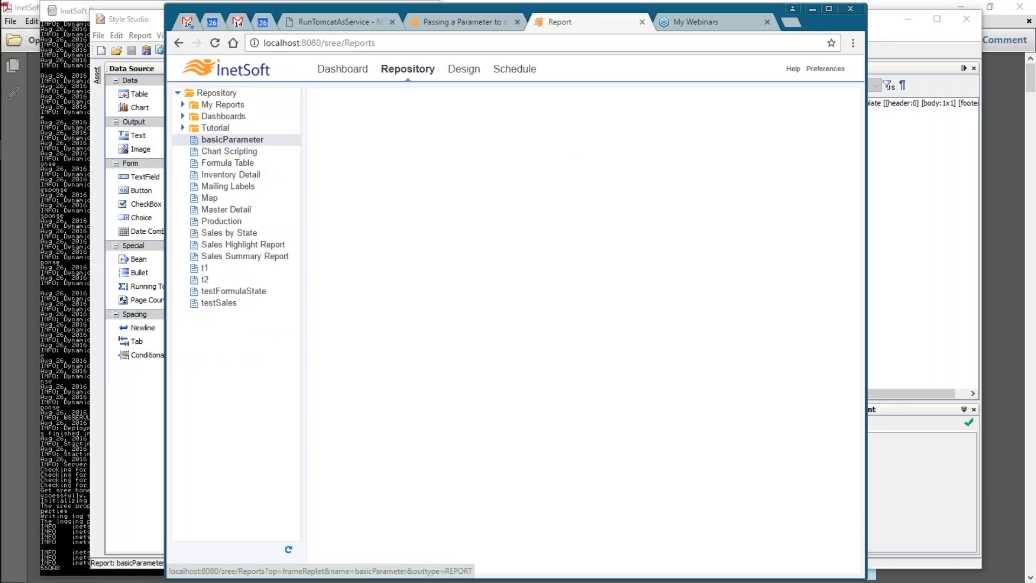
pyautogui.click(232, 140)
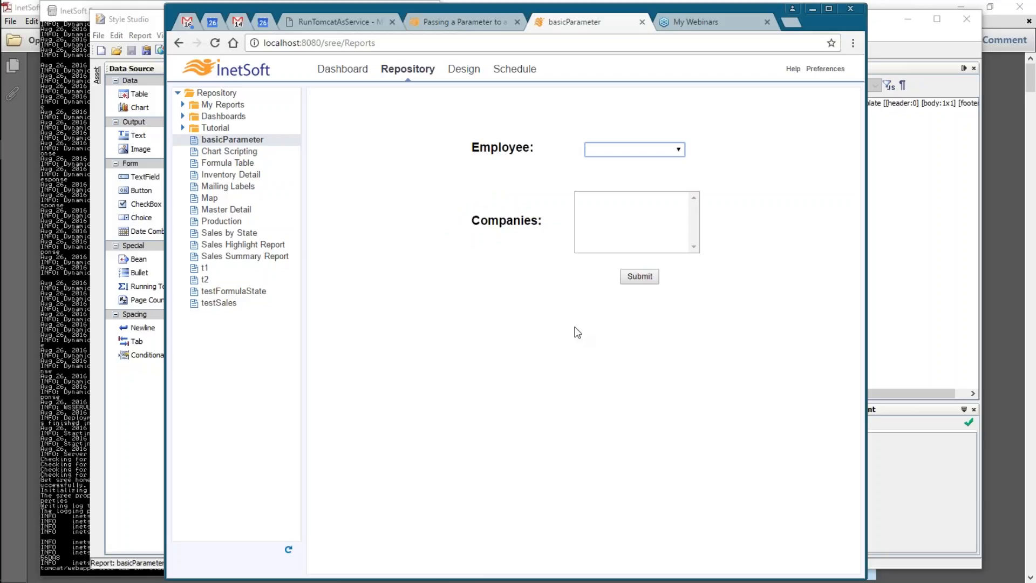
# Run the report for the fourth listed employee with the companies Nova Tera, Quick Stop, Specialty Retail and Computer Tech
pyautogui.click(679, 155)
pyautogui.click(619, 201)
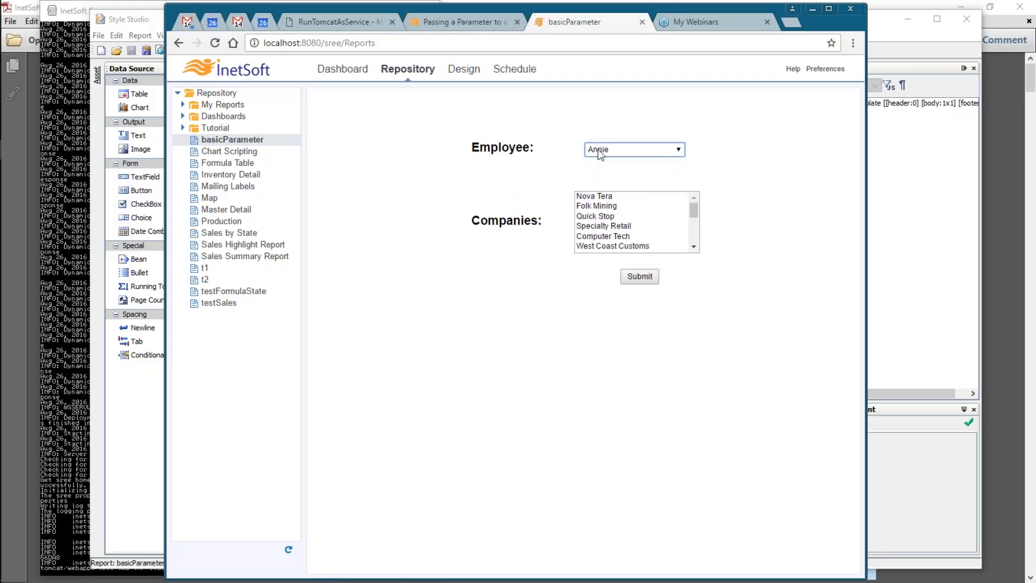
pyautogui.click(615, 198)
pyautogui.keyDown('ctrl'); pyautogui.click(620, 236); pyautogui.keyUp('ctrl')
pyautogui.keyDown('ctrl'); pyautogui.click(614, 216); pyautogui.keyUp('ctrl')
pyautogui.keyDown('ctrl'); pyautogui.click(621, 225); pyautogui.keyUp('ctrl')
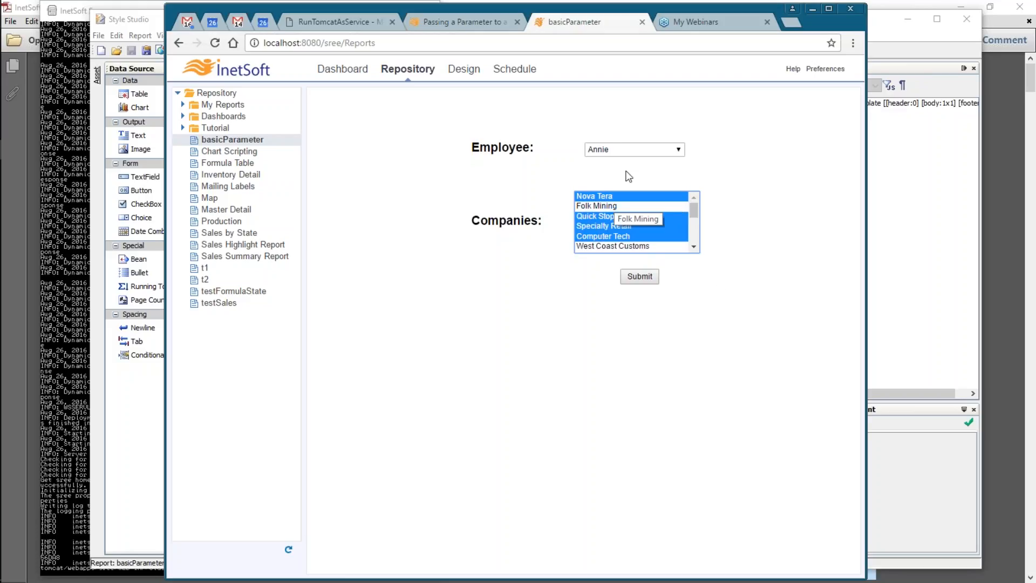
pyautogui.click(651, 278)
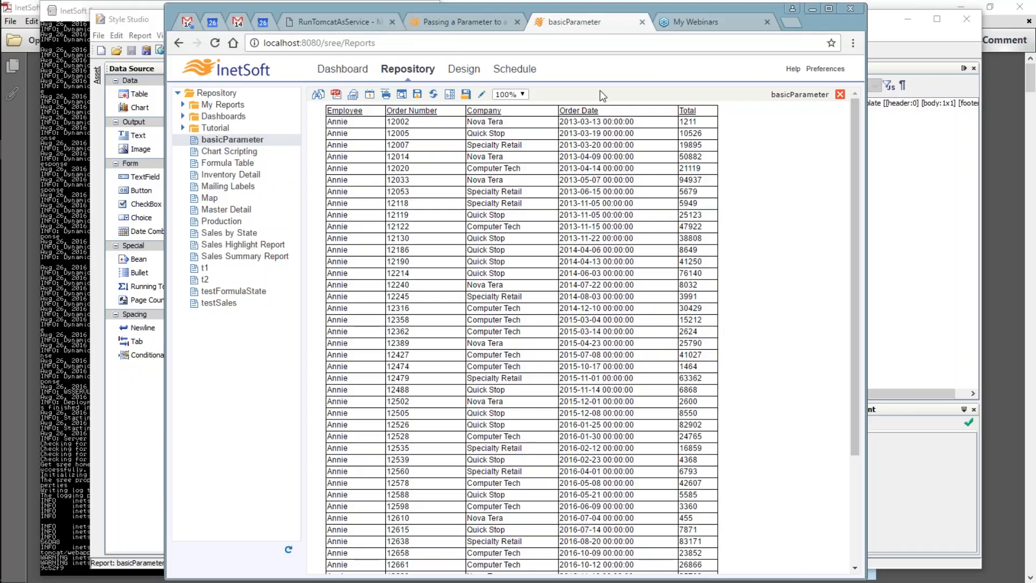
# Open the "Passing a Parameter to a Report" help page and examine how its example URL passes the report name and parameters
pyautogui.click(443, 20)
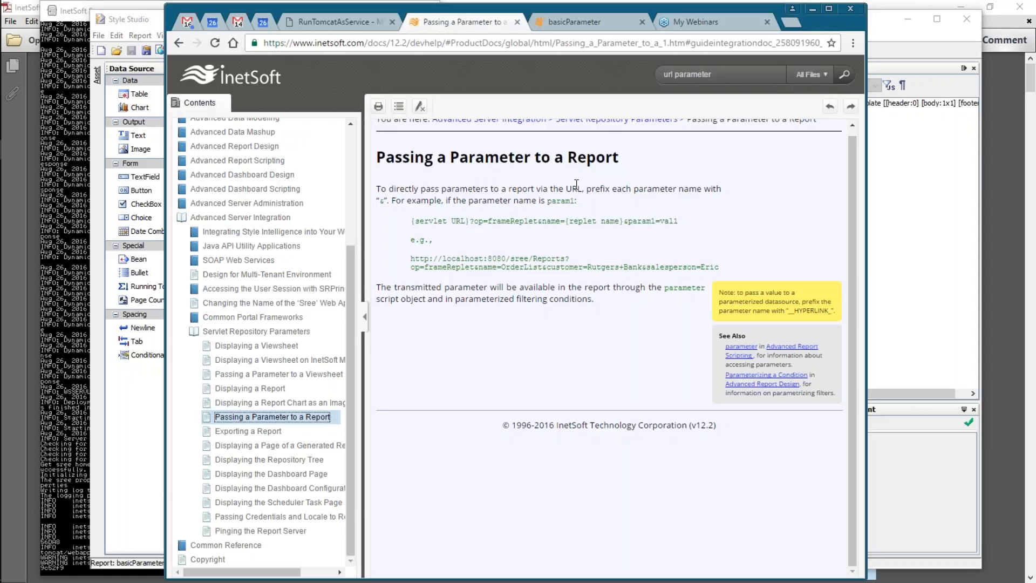
pyautogui.moveTo(385, 154); pyautogui.dragTo(626, 165)
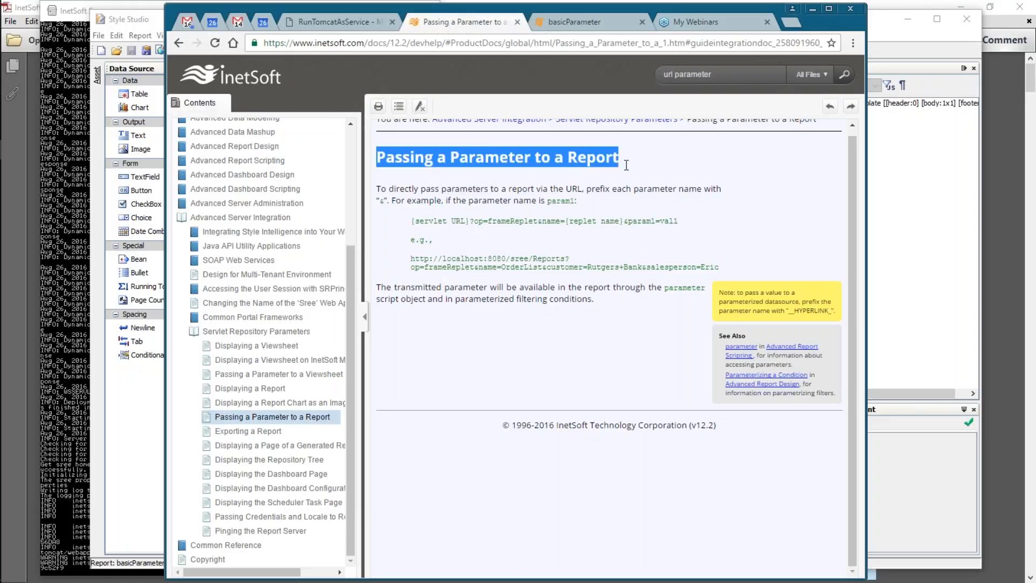
pyautogui.click(598, 148)
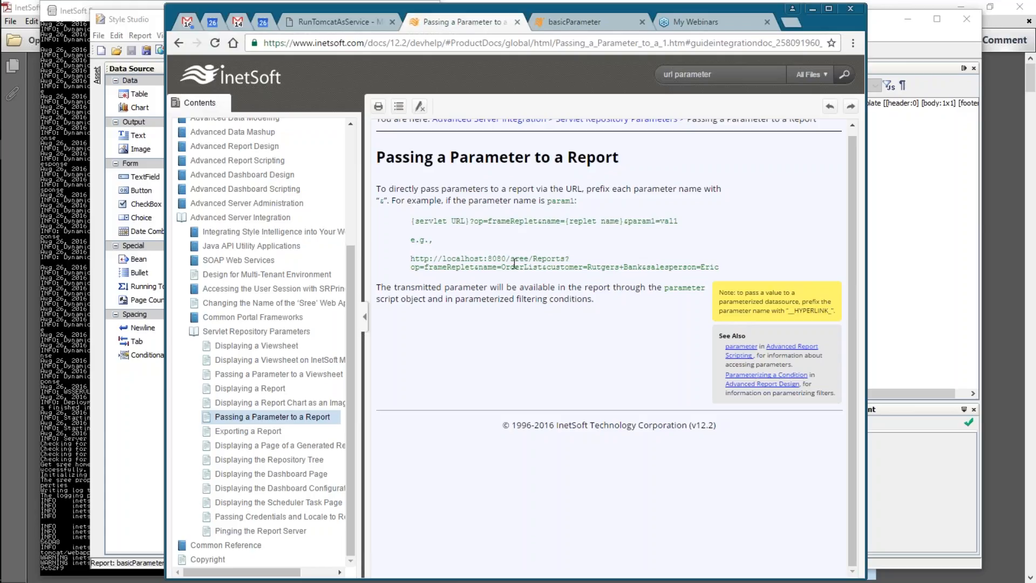
pyautogui.moveTo(501, 267); pyautogui.dragTo(719, 268)
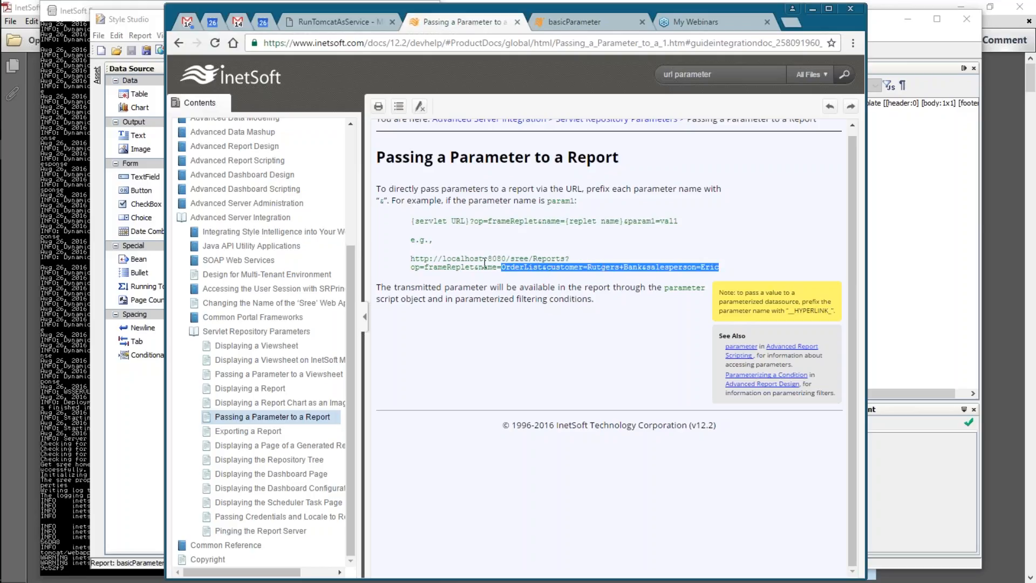
pyautogui.click(578, 263)
pyautogui.moveTo(547, 267); pyautogui.dragTo(730, 266)
pyautogui.click(557, 298)
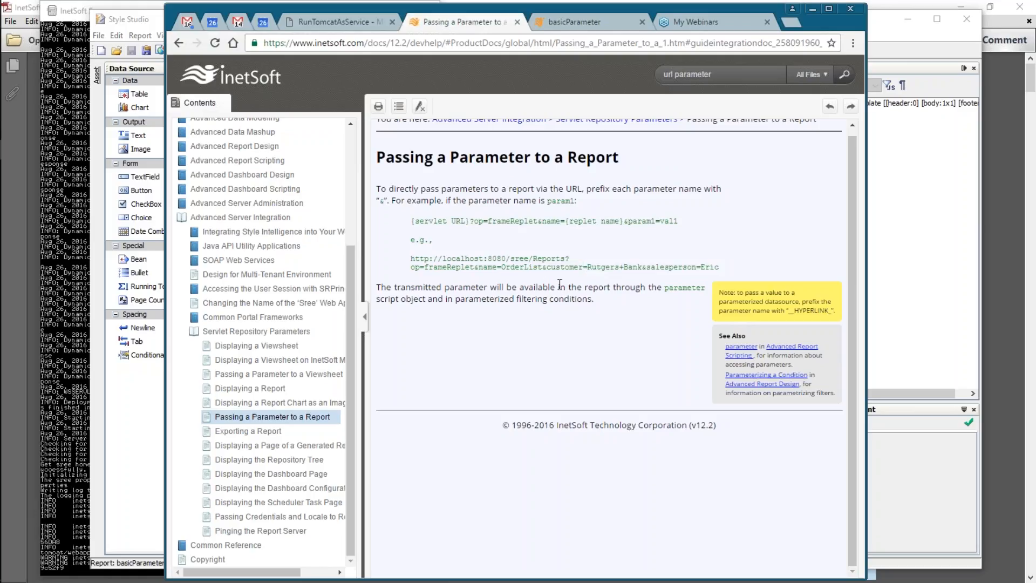
pyautogui.scroll(1, 588, 304)
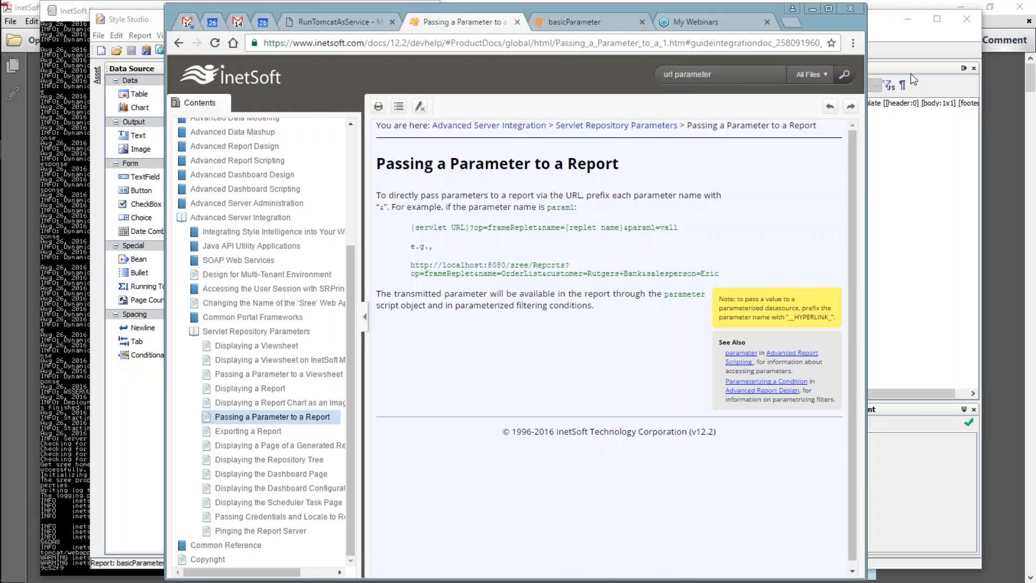
pyautogui.click(536, 308)
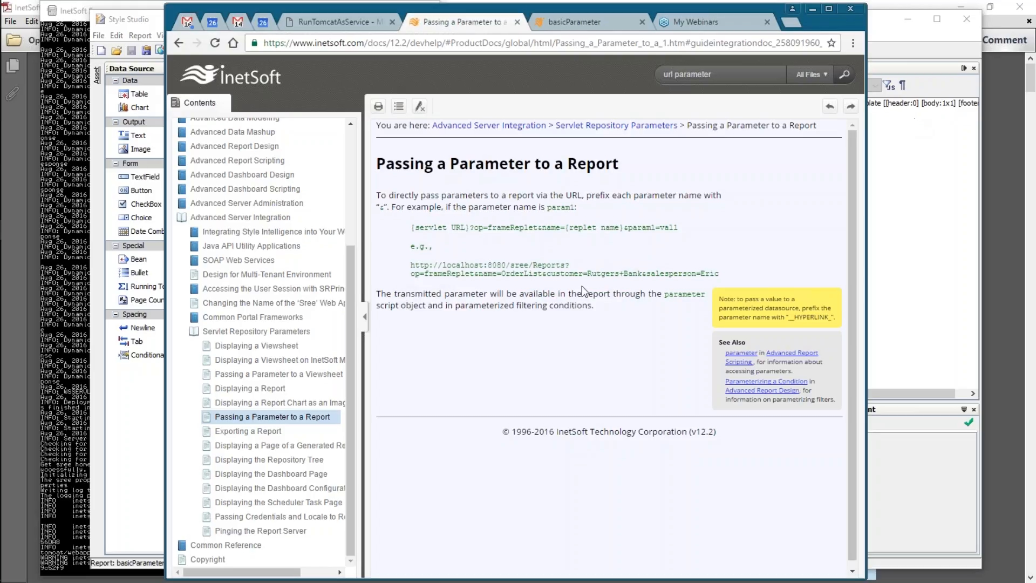